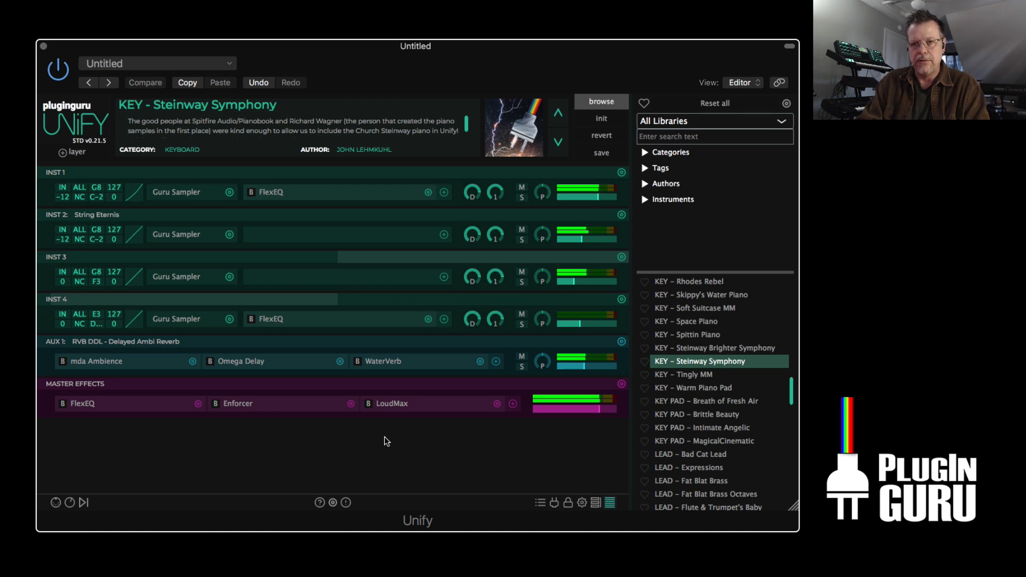
- Load the KEY PAD - Brittle Beauty patch and the LEAD - Retro Leader patch to audition them
click(673, 413)
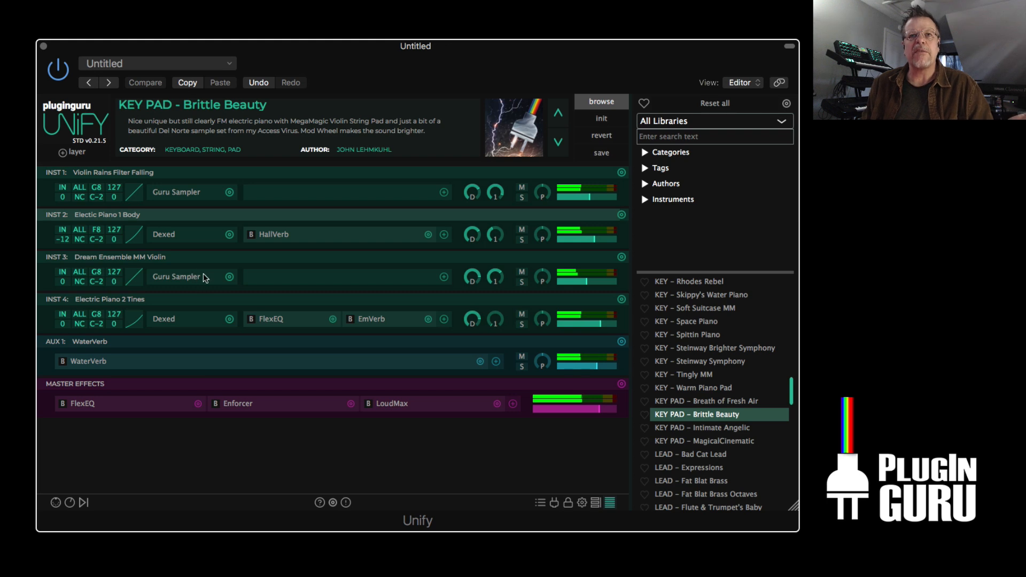
scroll(748, 425, down, 4)
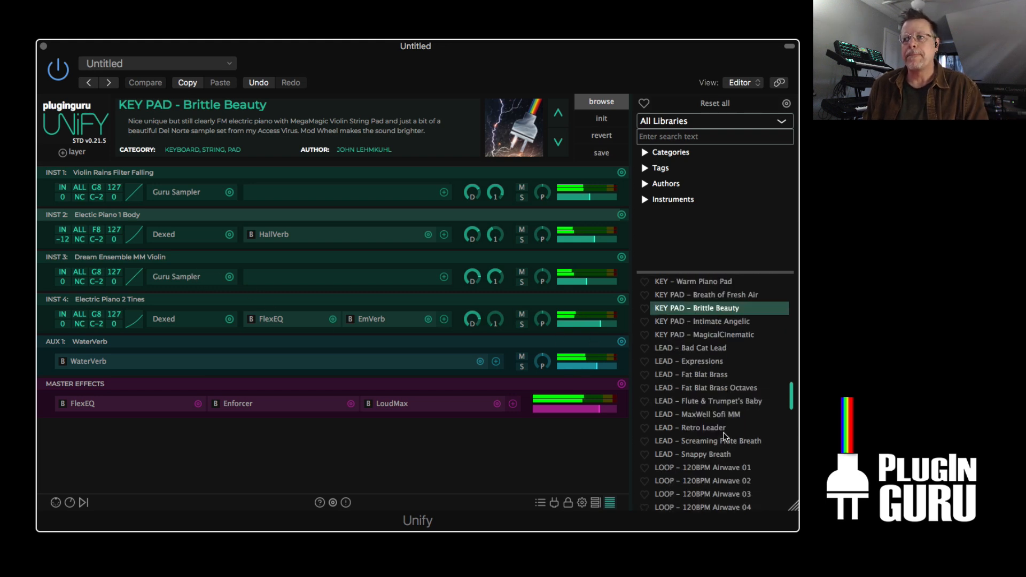
click(721, 425)
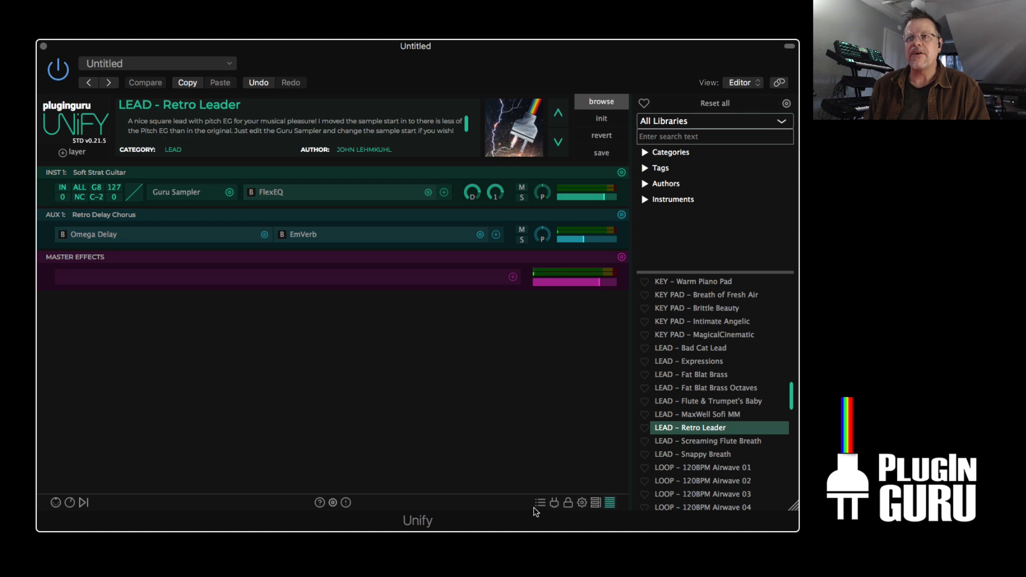
- Open the data folder from the settings and inspect the contents of its Libraries and Presets folders
click(580, 502)
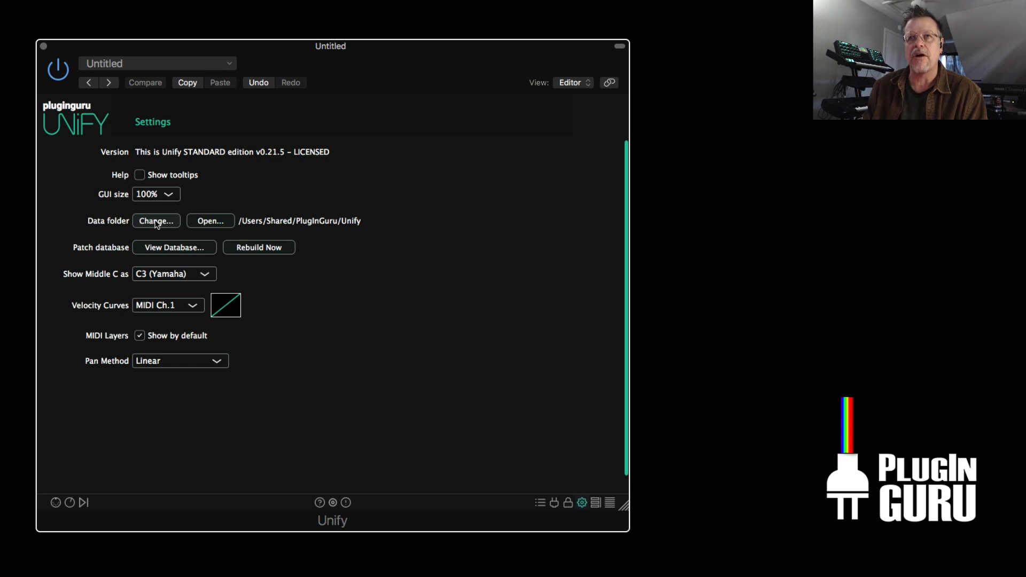
click(219, 222)
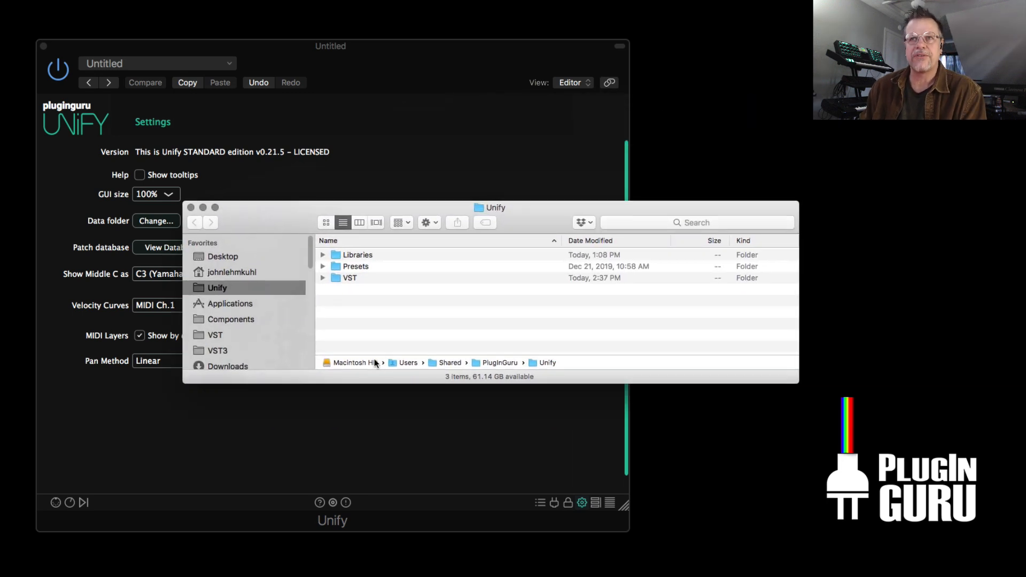
click(323, 255)
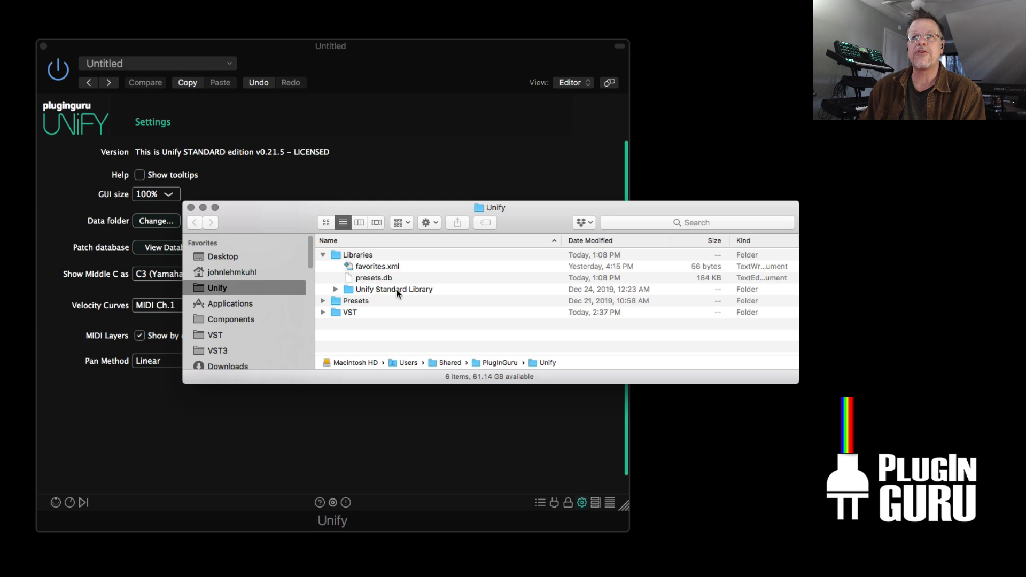
click(323, 255)
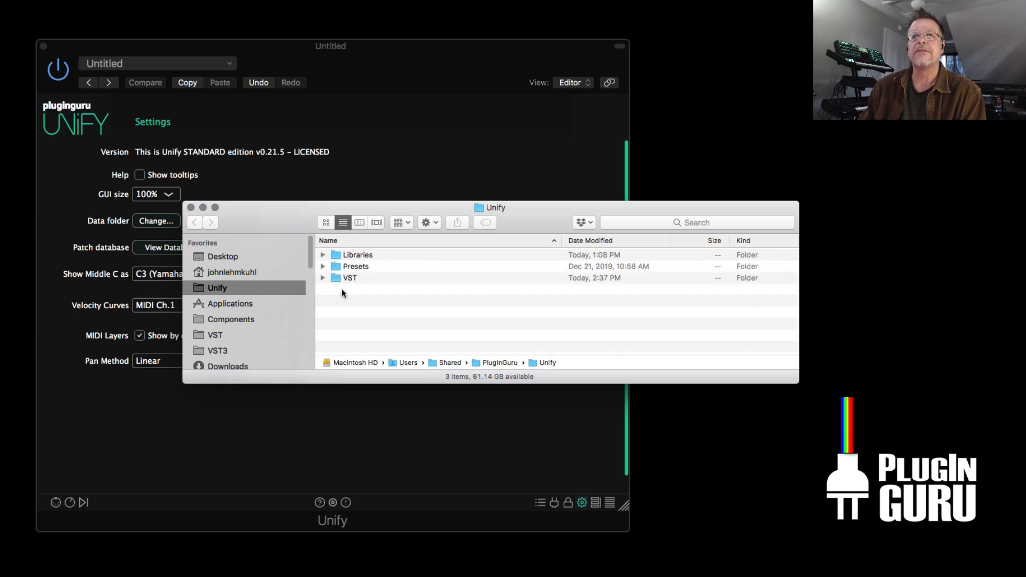
click(323, 266)
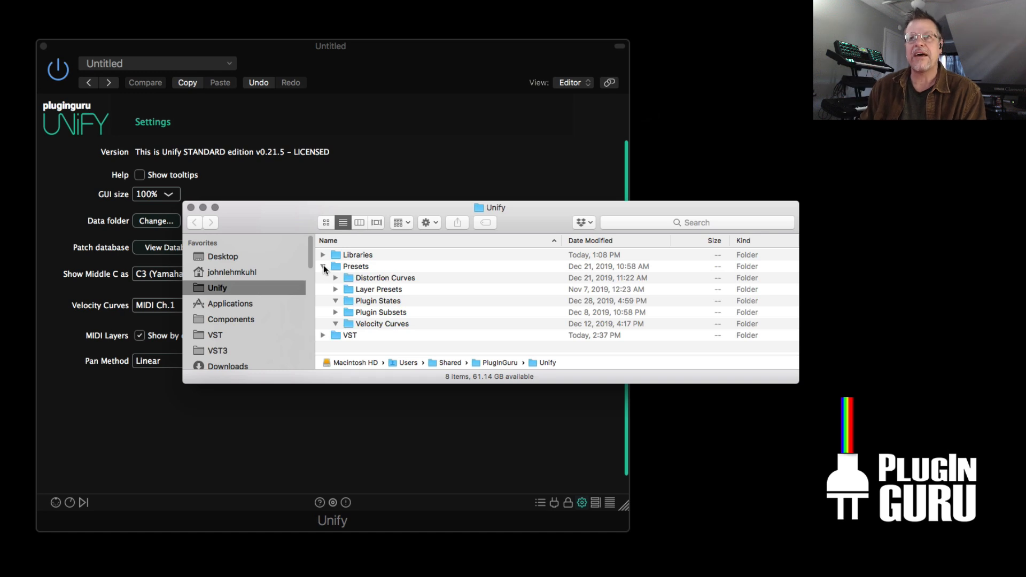
click(323, 266)
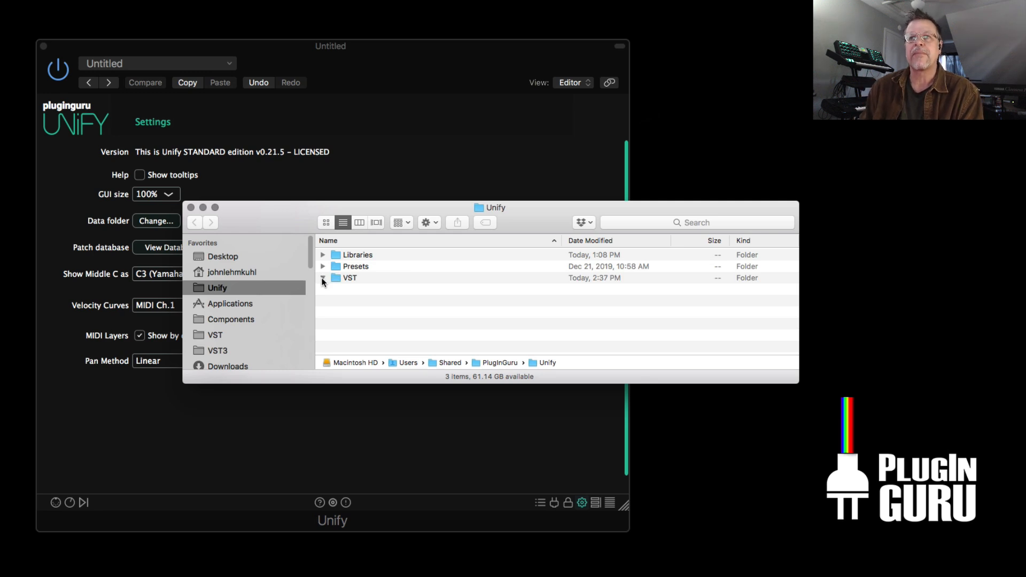
- Expand the VST folder in the data folder and review BlueARP, Dexed, Digits, KlangFalter and LoudMax
click(323, 278)
drag(804, 385, 816, 473)
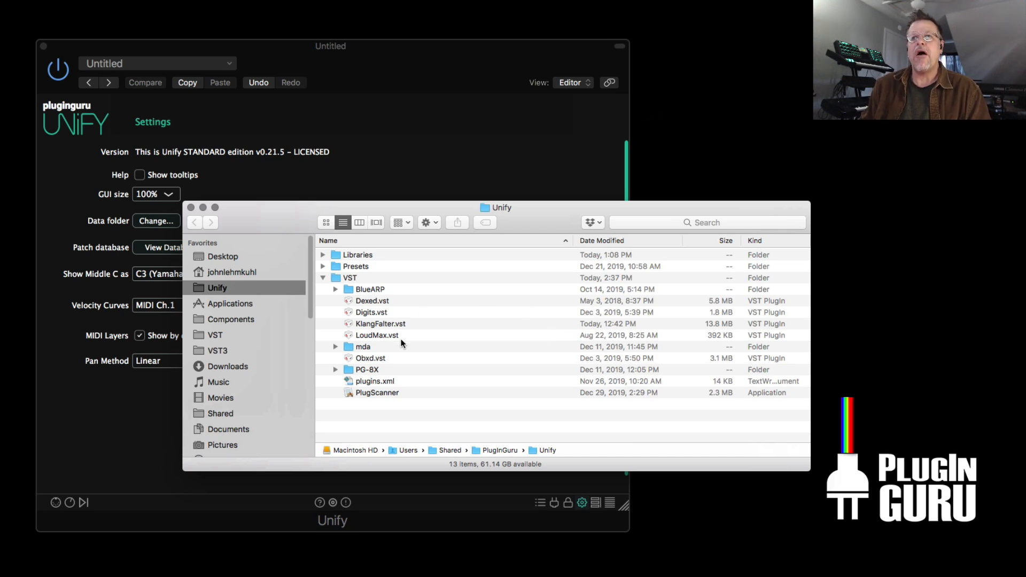
click(343, 288)
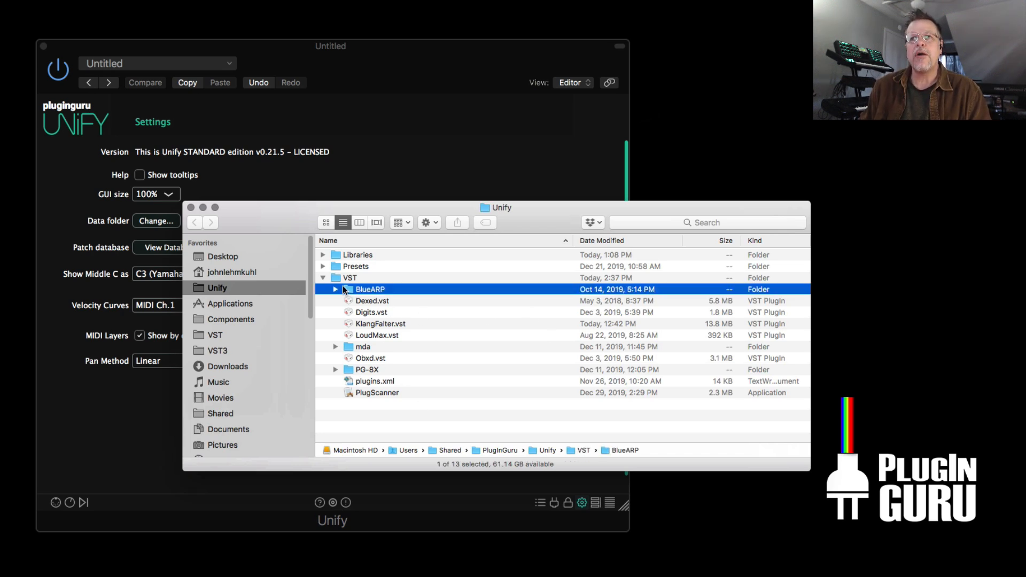
click(371, 303)
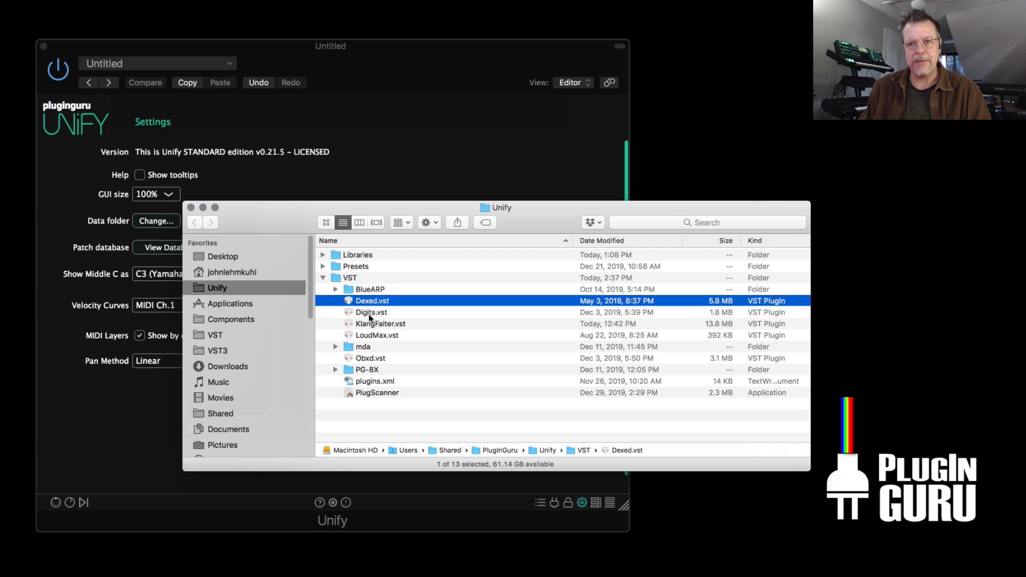
click(374, 313)
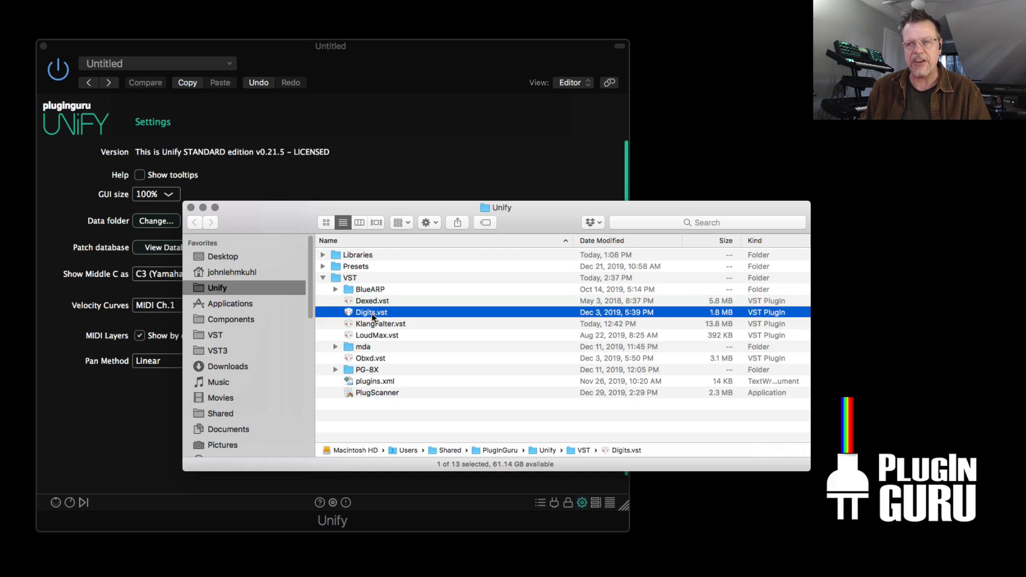
click(376, 325)
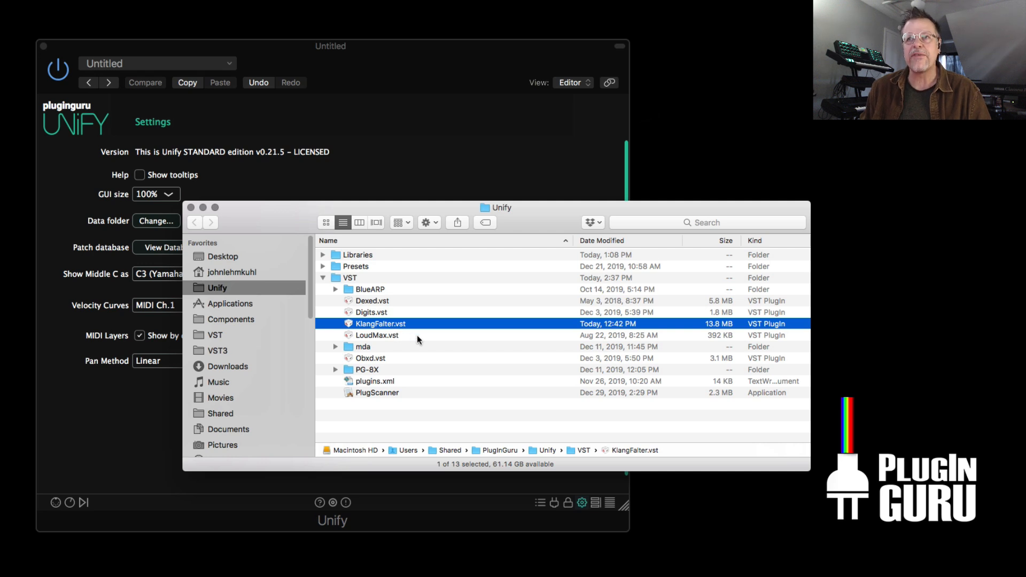
click(367, 335)
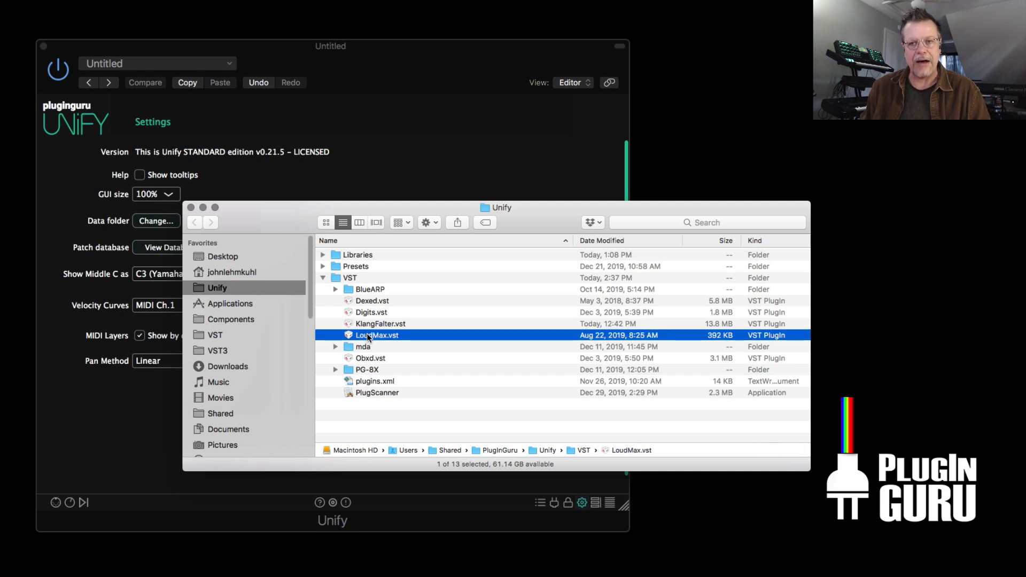
- Examine the mda folder's plug-ins, Obxd, PG-8X and PlugScanner in the VST folder, and close the file window
click(334, 347)
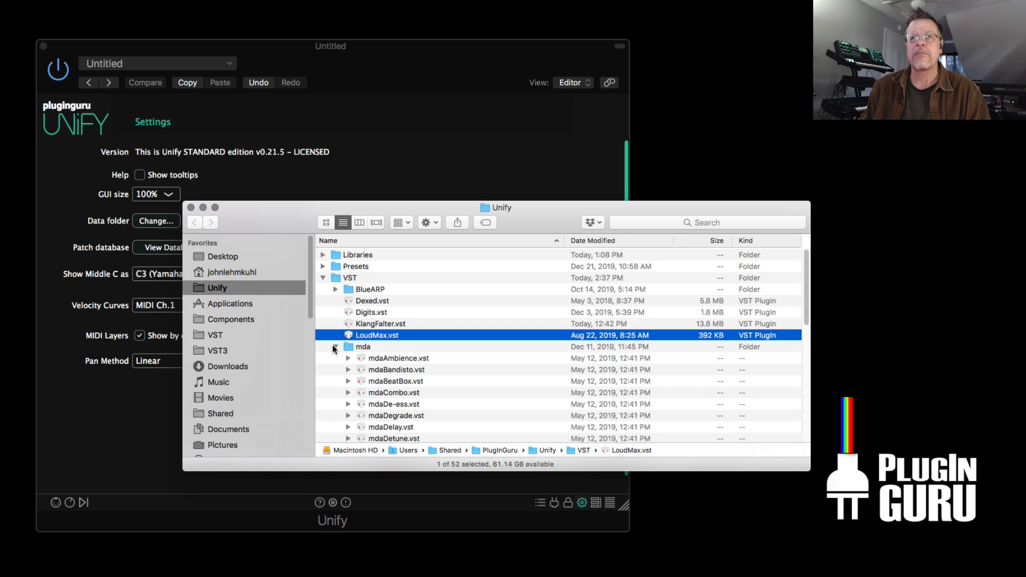
scroll(426, 375, down, 5)
scroll(425, 374, down, 3)
scroll(426, 374, up, 10)
click(336, 347)
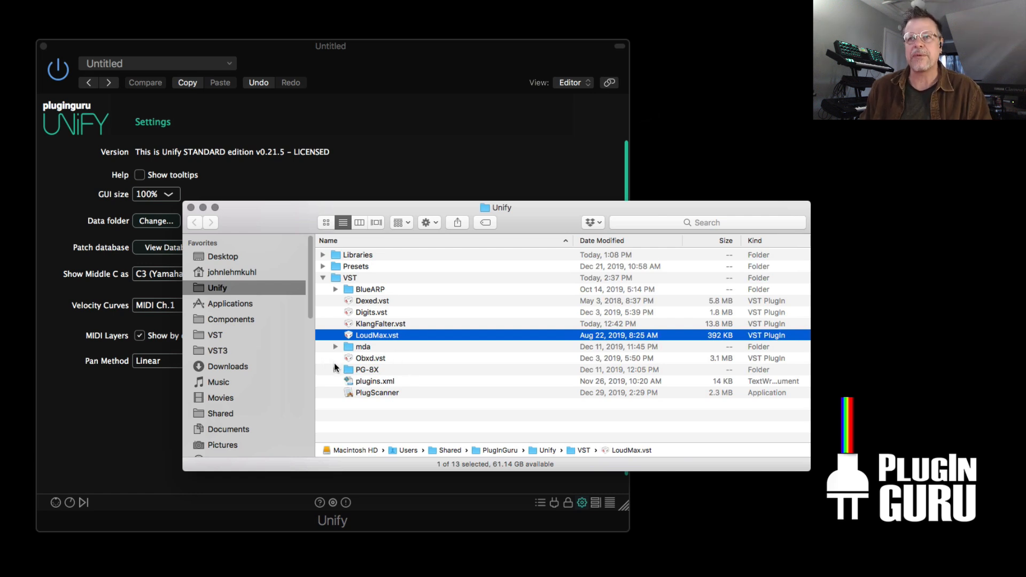
click(336, 358)
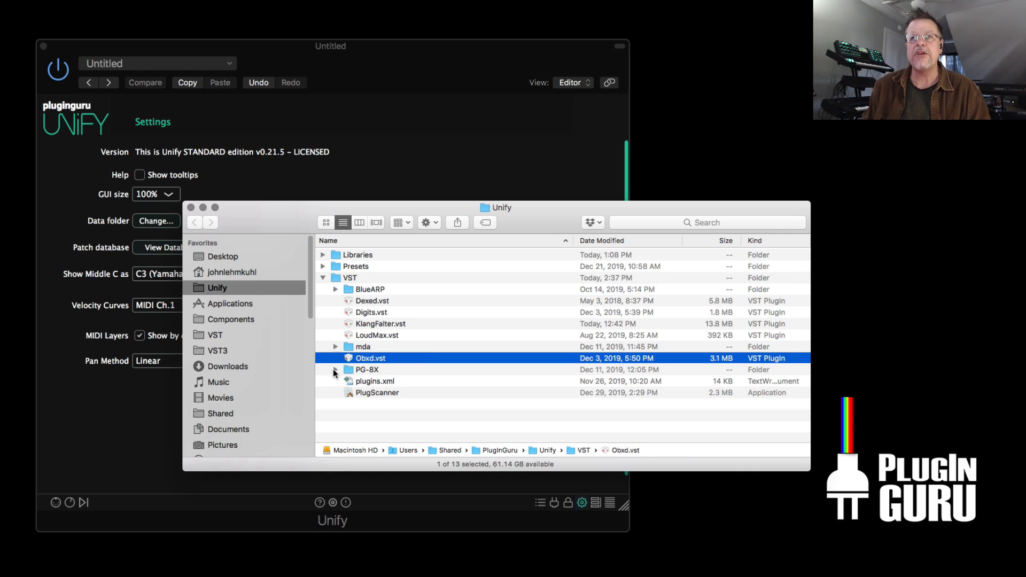
click(333, 369)
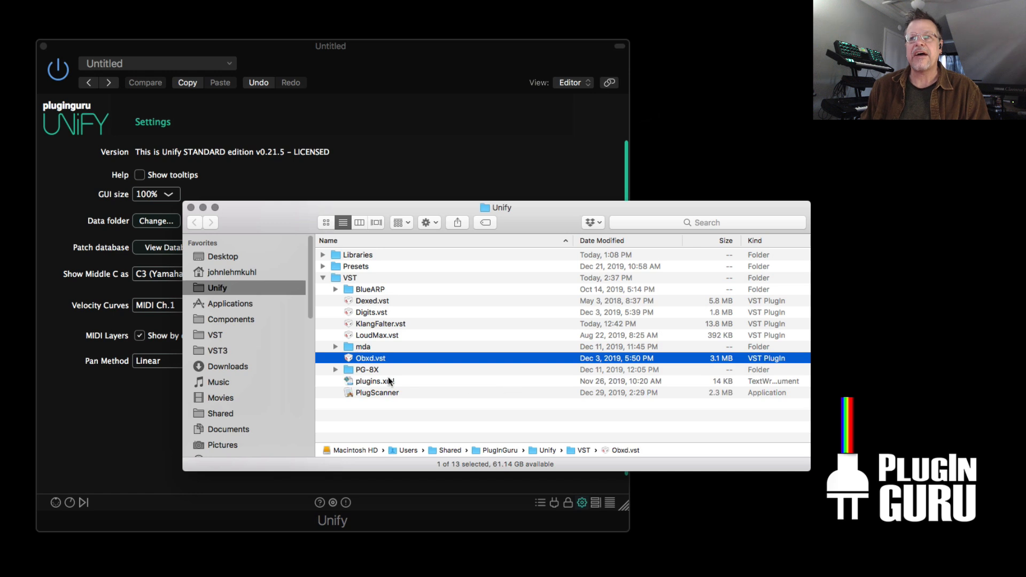
click(352, 391)
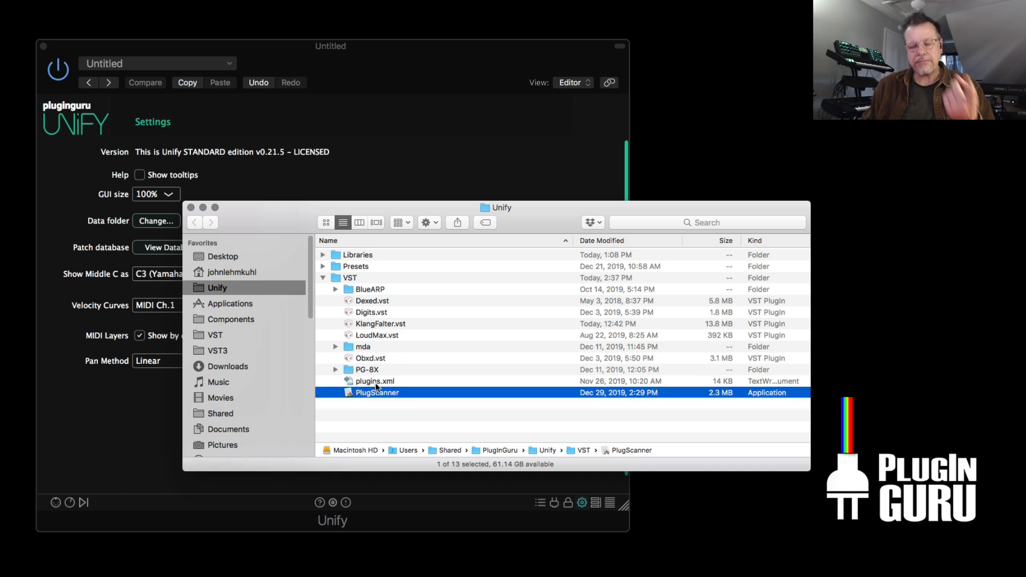
click(191, 208)
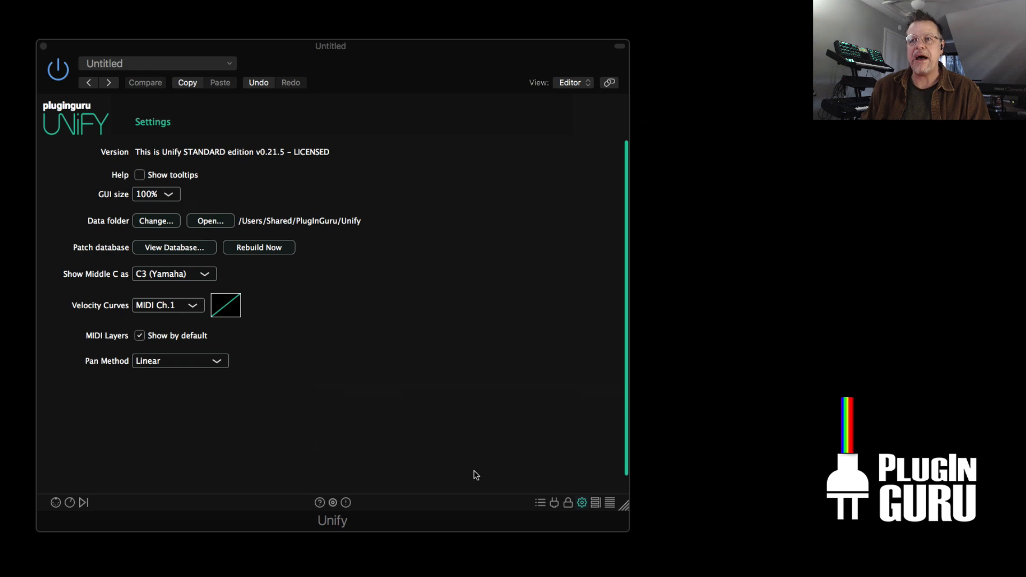
- Review the full list of known plugins from start to end and close it
click(555, 503)
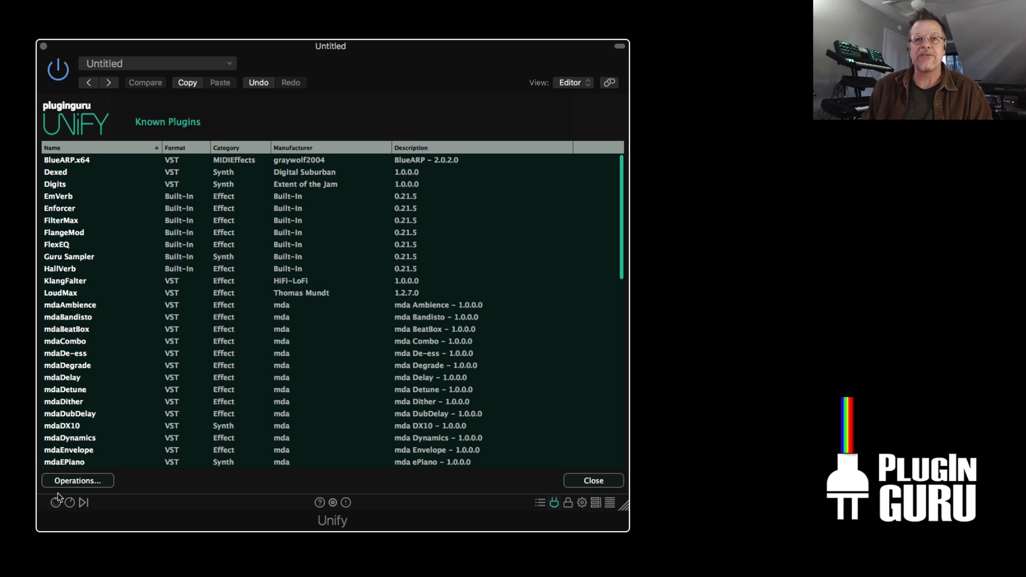
scroll(224, 315, down, 4)
scroll(303, 238, down, 15)
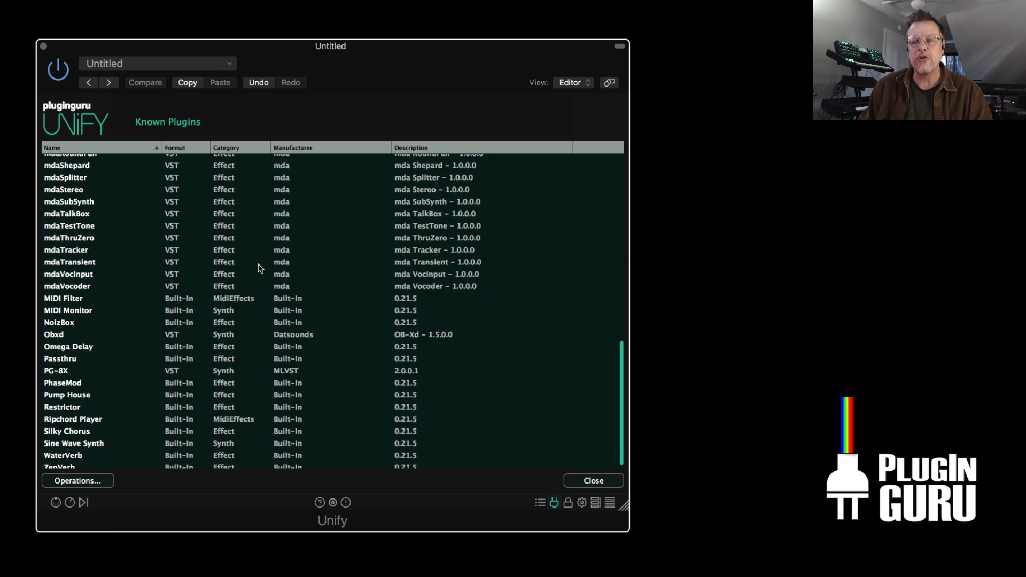
scroll(259, 264, up, 20)
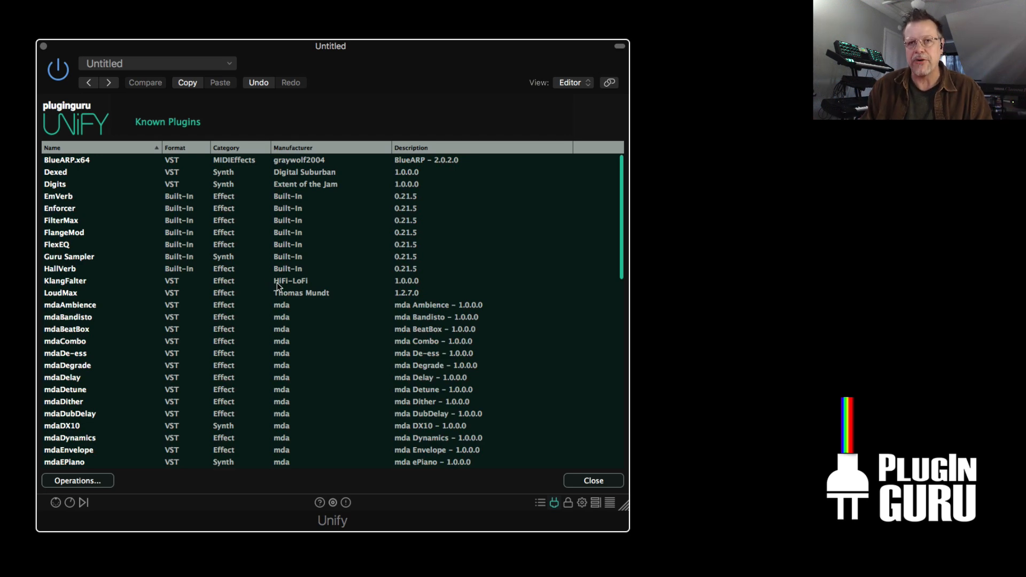
click(593, 480)
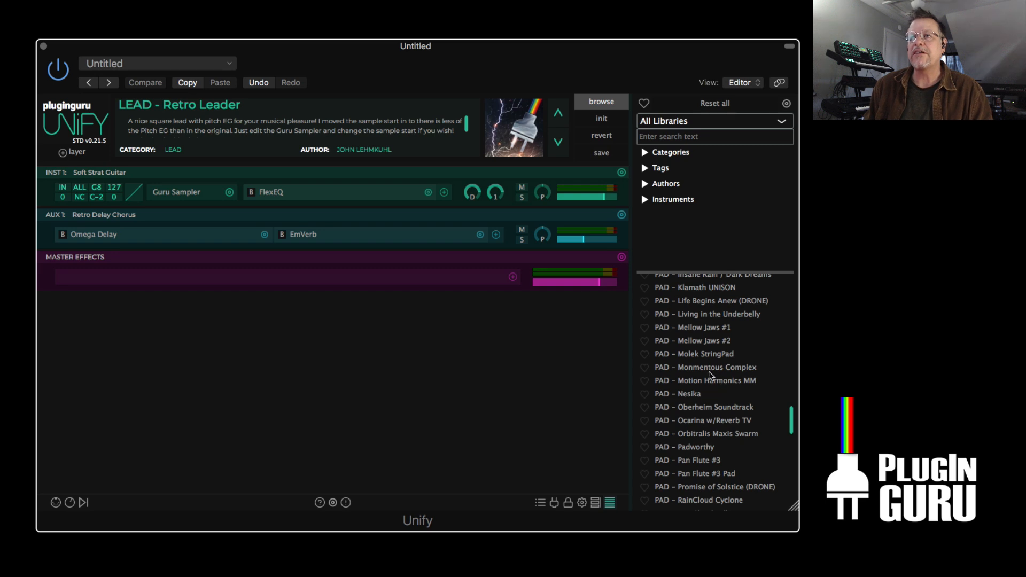
- Load the PAD - Monmentous Complex patch and the BPM SPLIT - Living the Dream patch
click(702, 368)
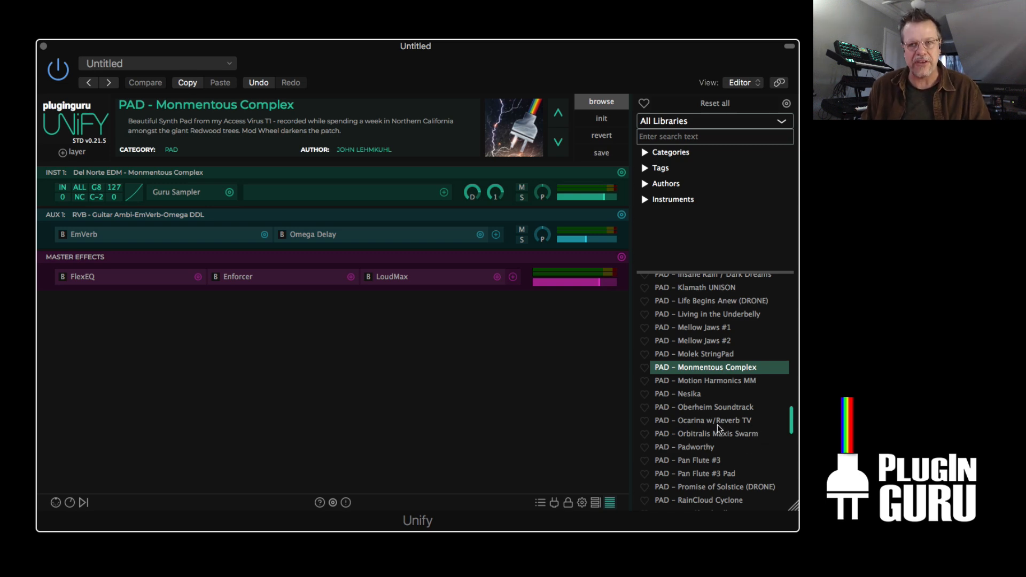
scroll(685, 397, up, 20)
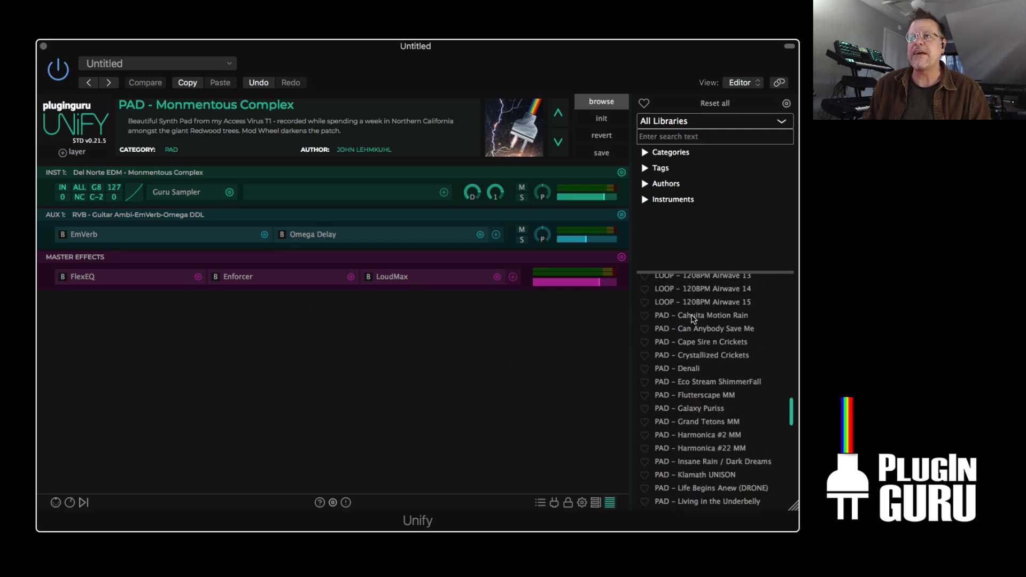
scroll(694, 319, up, 20)
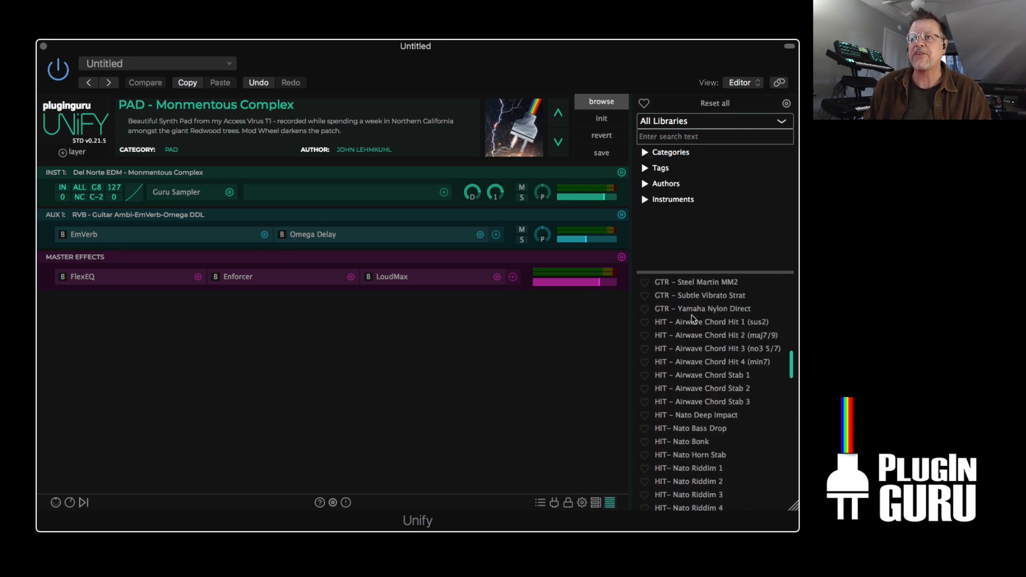
scroll(693, 319, up, 10)
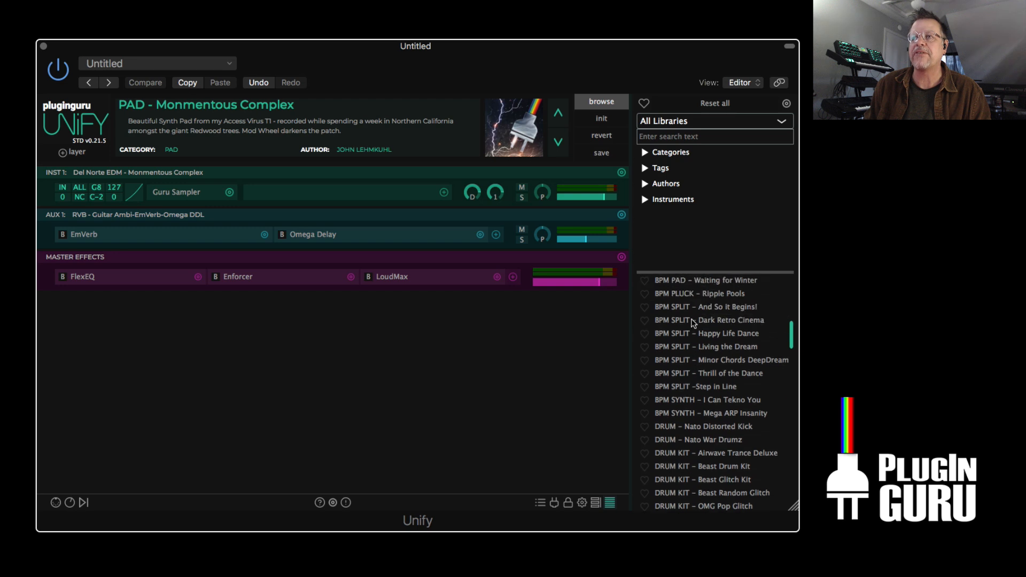
click(716, 348)
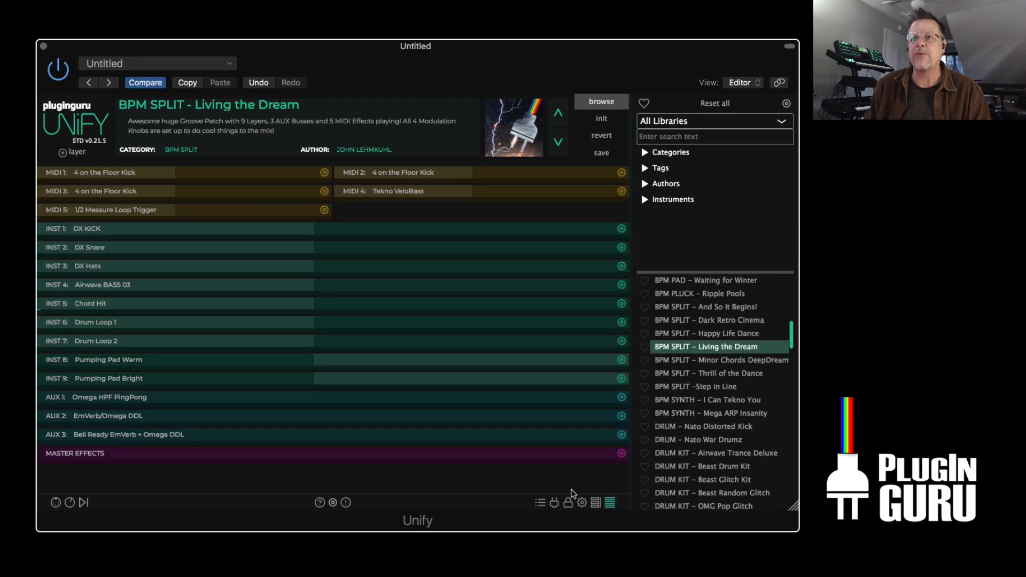
- Show the Living the Dream patch's layers in expanded view and examine them down to the master effects
click(595, 502)
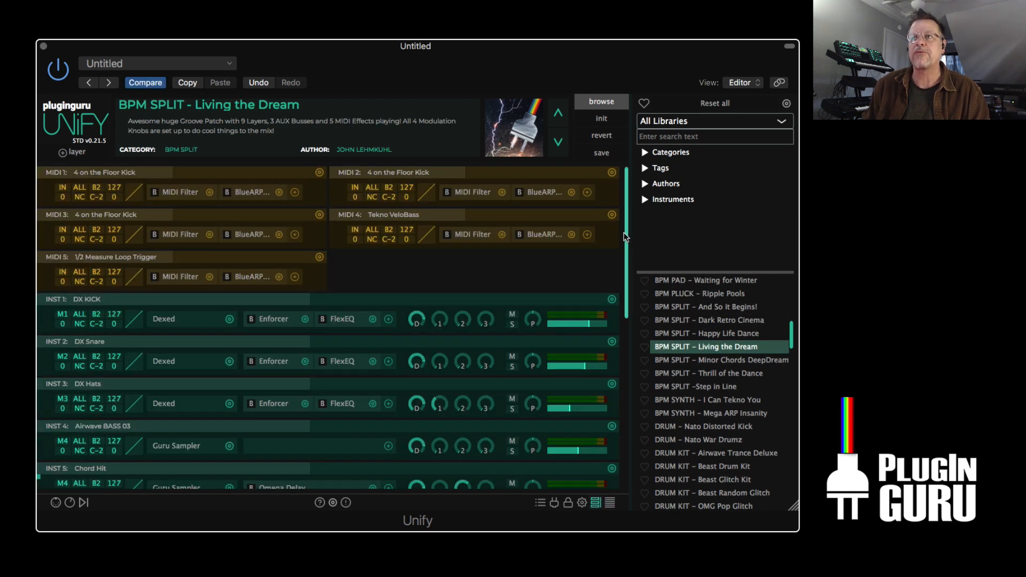
drag(627, 233, 620, 404)
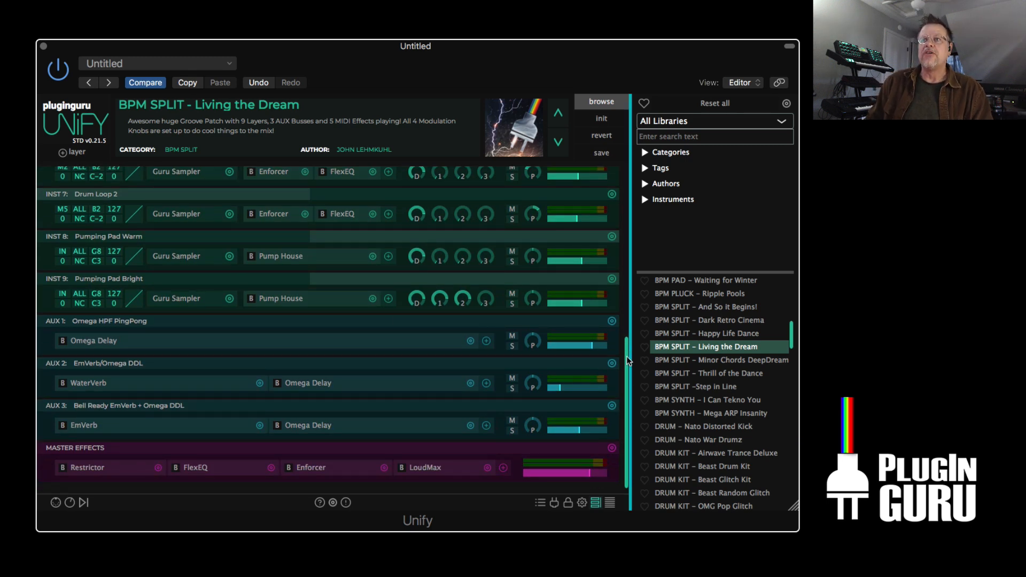
scroll(627, 318, up, 10)
- Reset to a blank patch, and examine the Known Plugins list with its clear, remove and scan operations before closing it
click(604, 118)
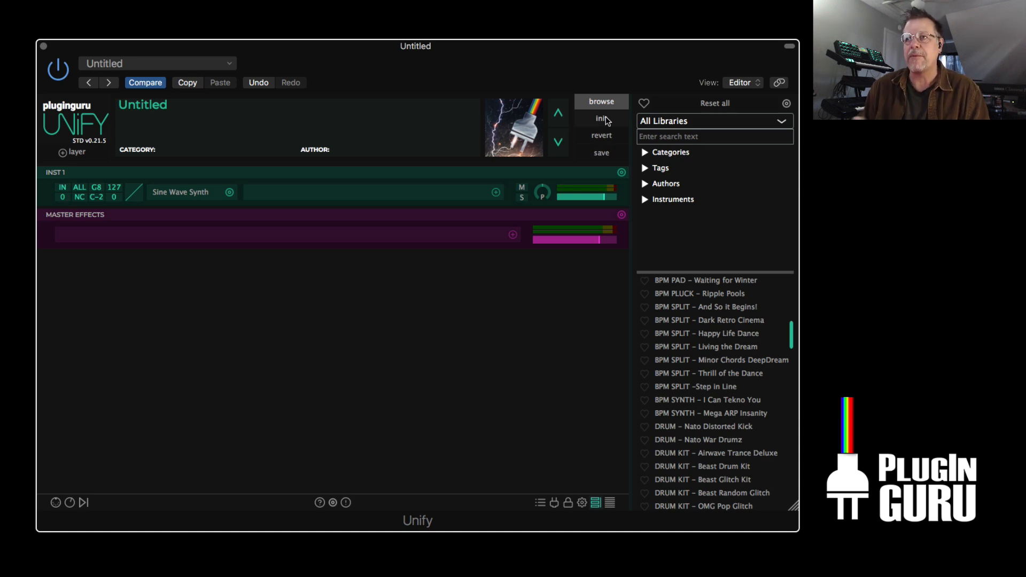
click(554, 503)
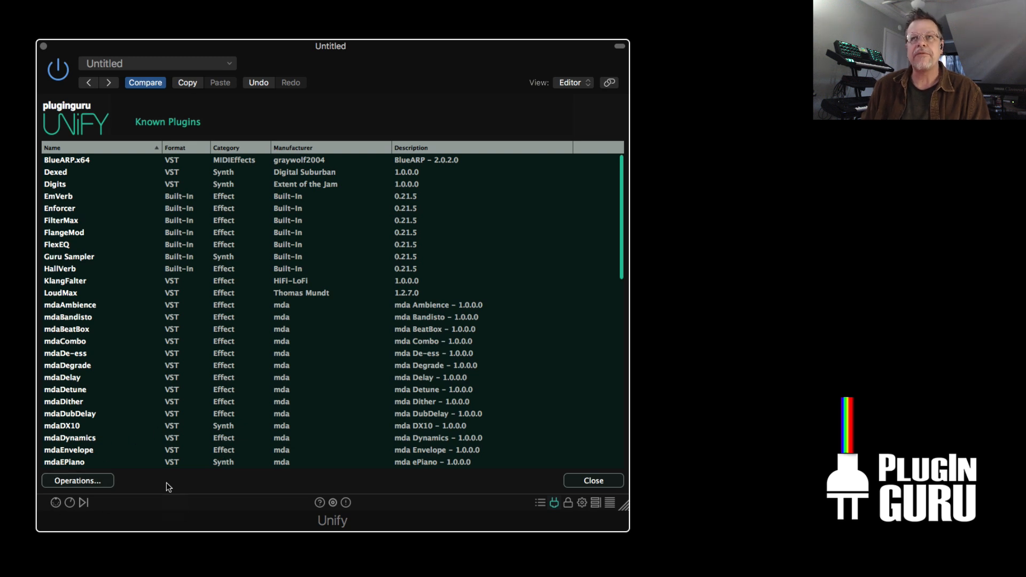
click(81, 482)
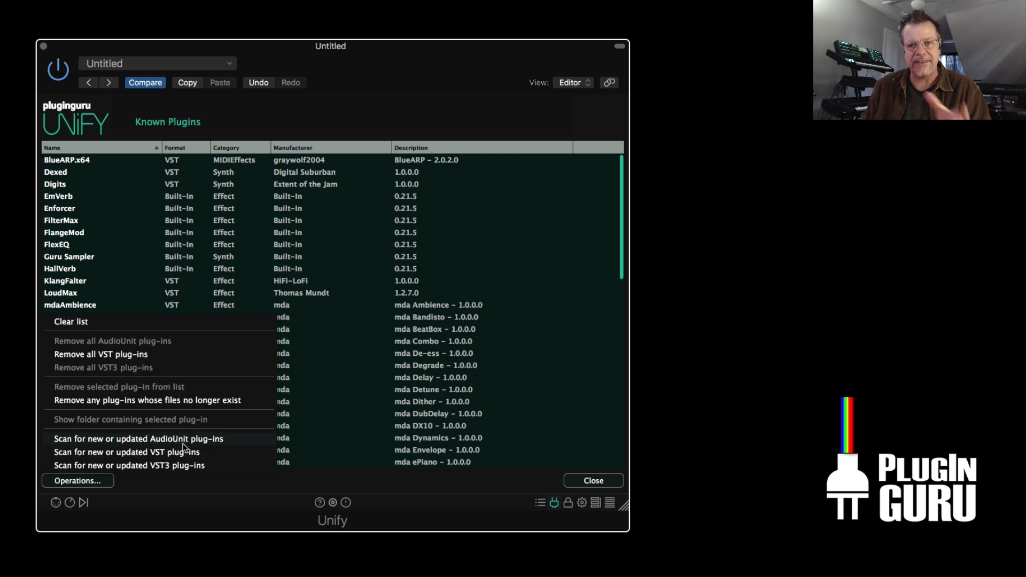
click(86, 355)
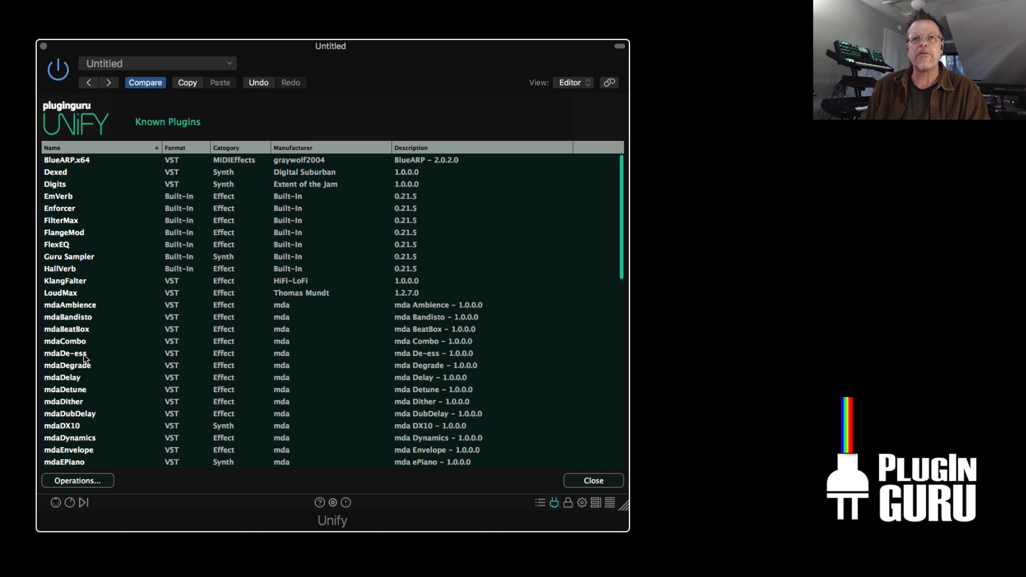
click(92, 483)
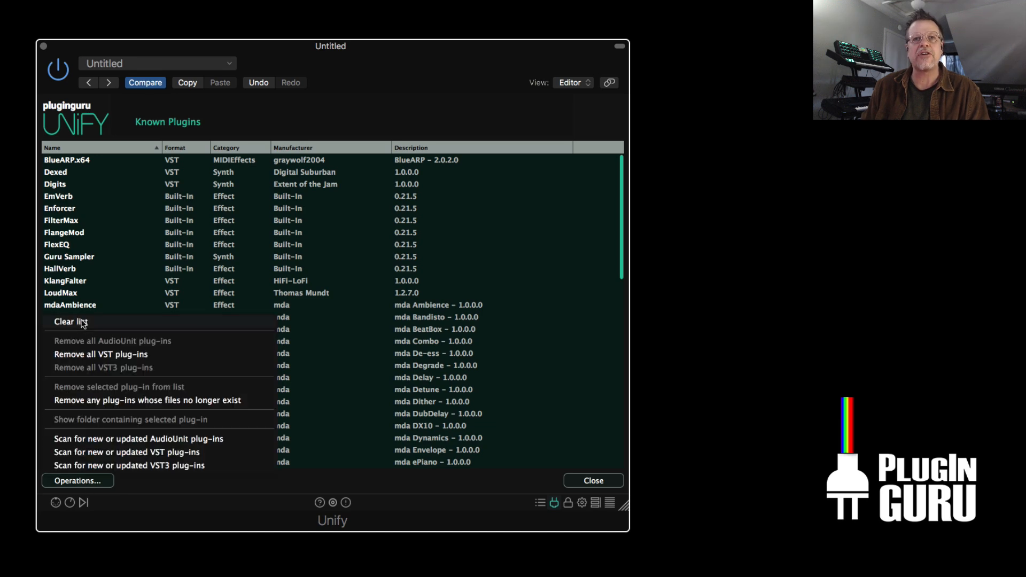
click(96, 327)
scroll(216, 302, down, 10)
scroll(217, 301, up, 5)
scroll(216, 301, up, 4)
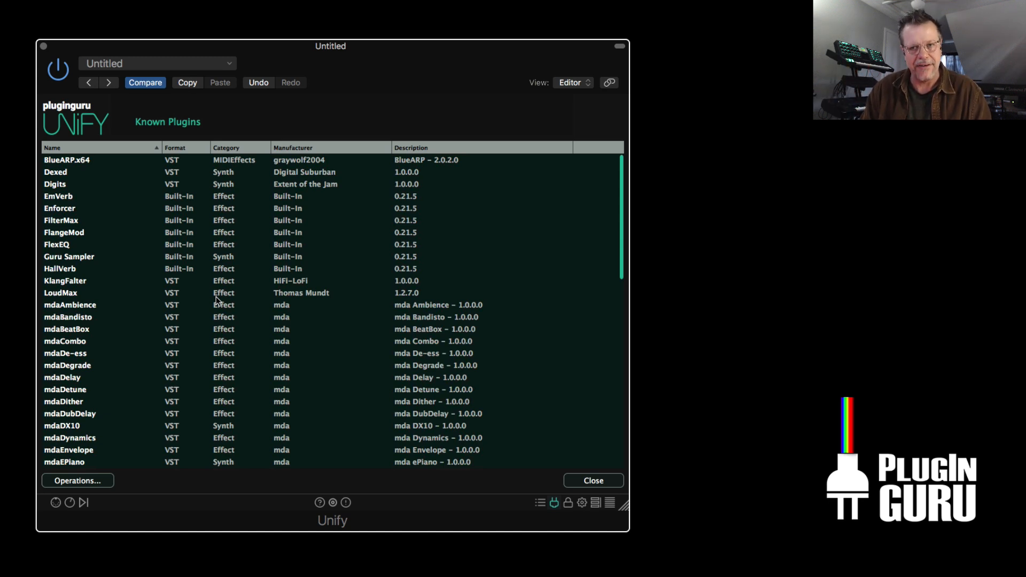
click(593, 480)
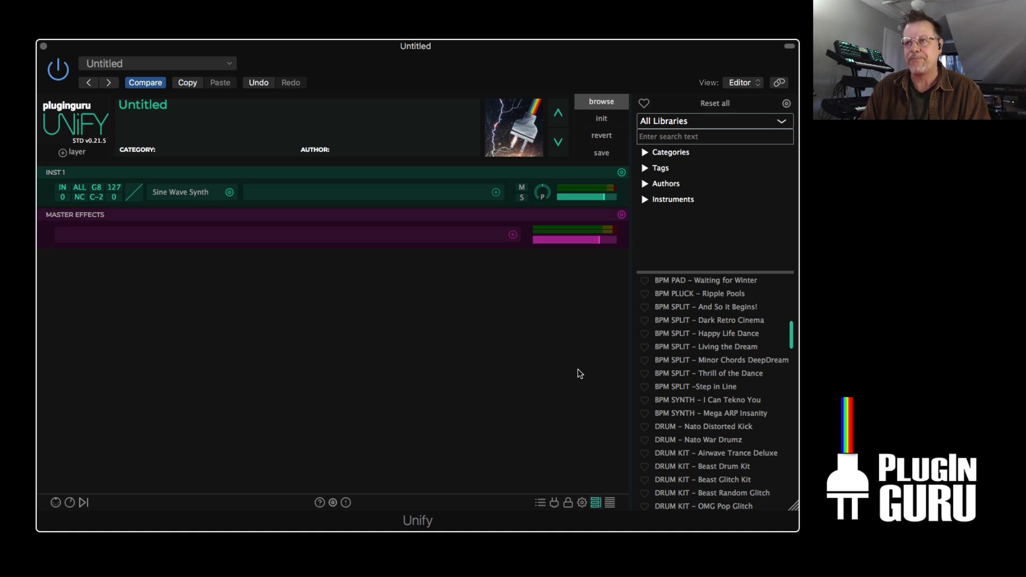
- Load the BPM SPLIT - Thrill of the Dance patch and reset Unify to a blank patch again
click(741, 374)
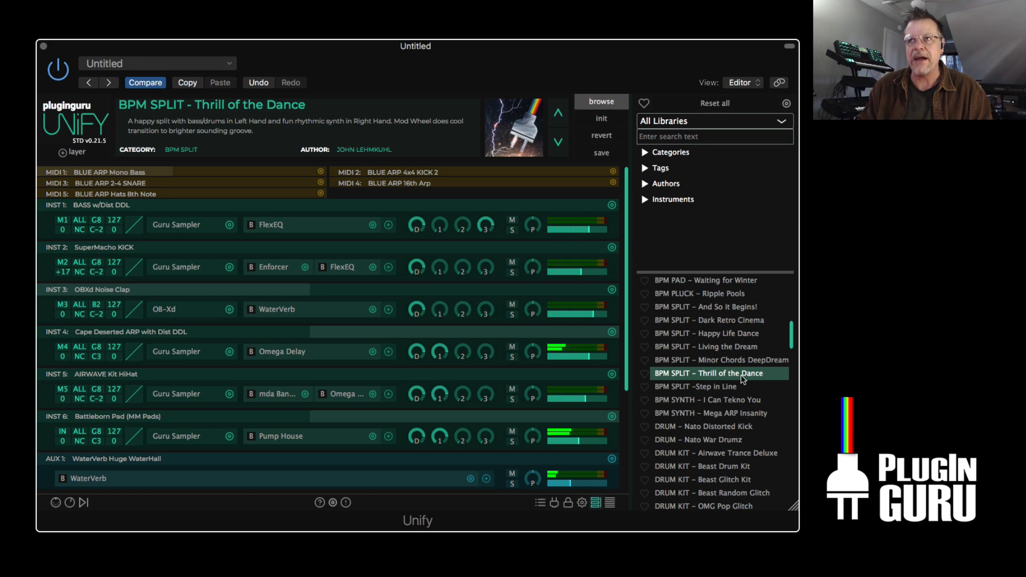
click(602, 118)
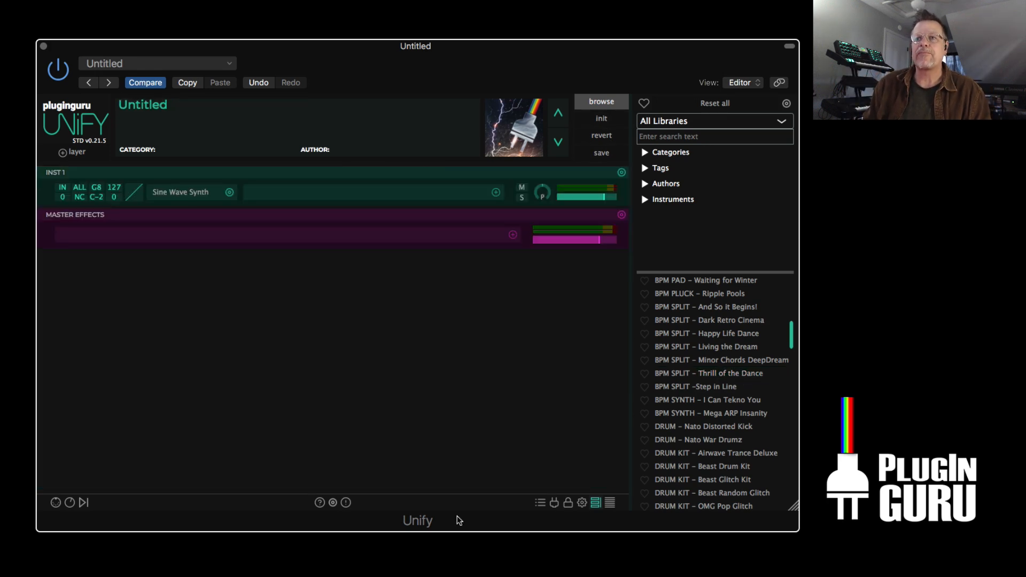
- Start a scan for new or updated VST plug-ins in both listed VST folders and close the Known Plugins list
click(554, 503)
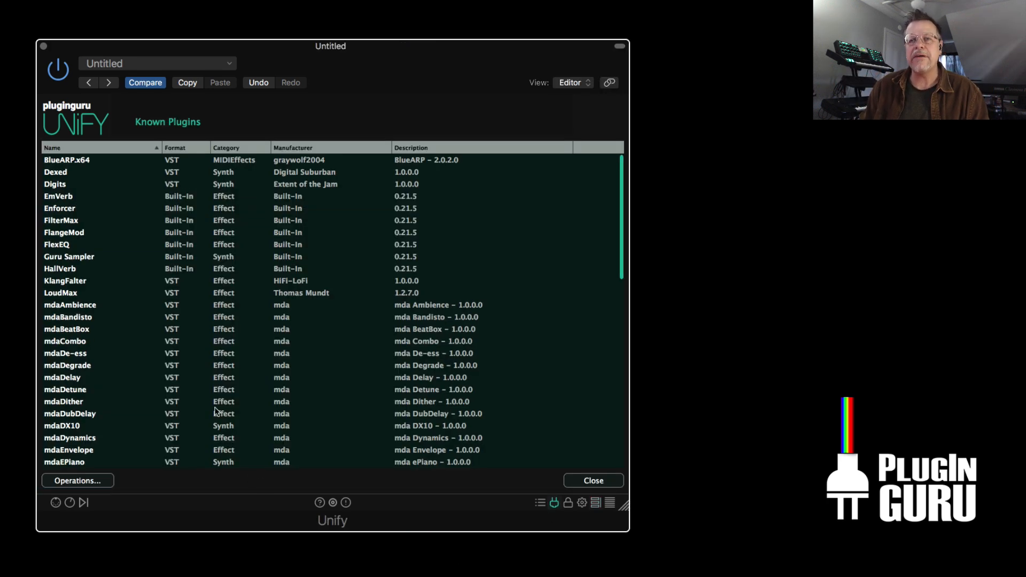
click(80, 478)
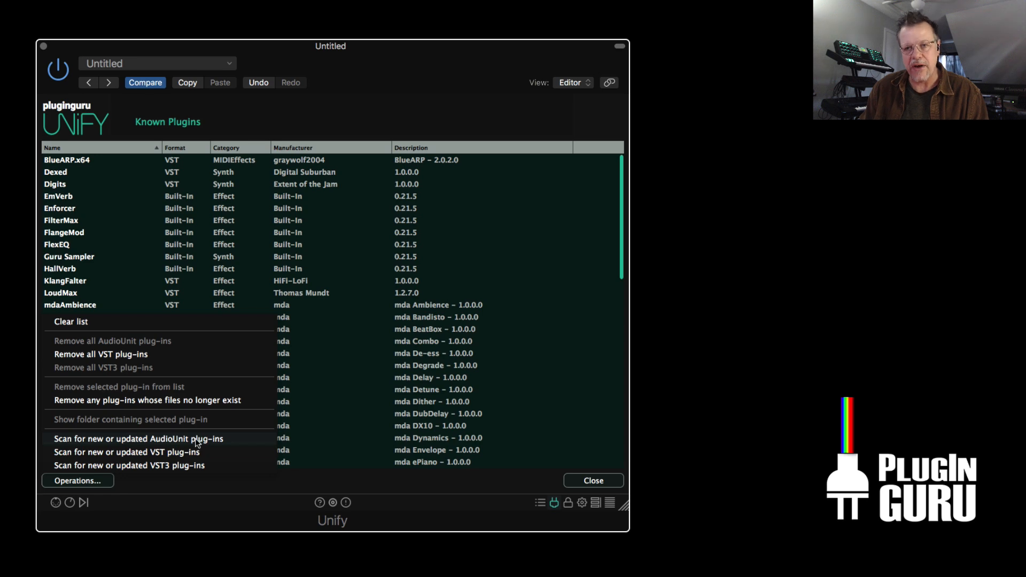
click(120, 453)
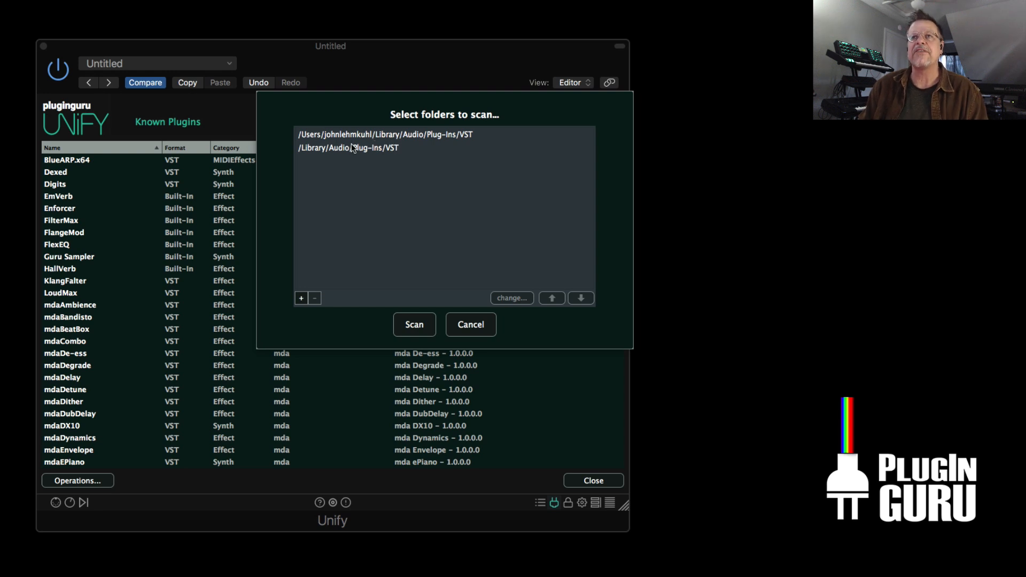
click(414, 325)
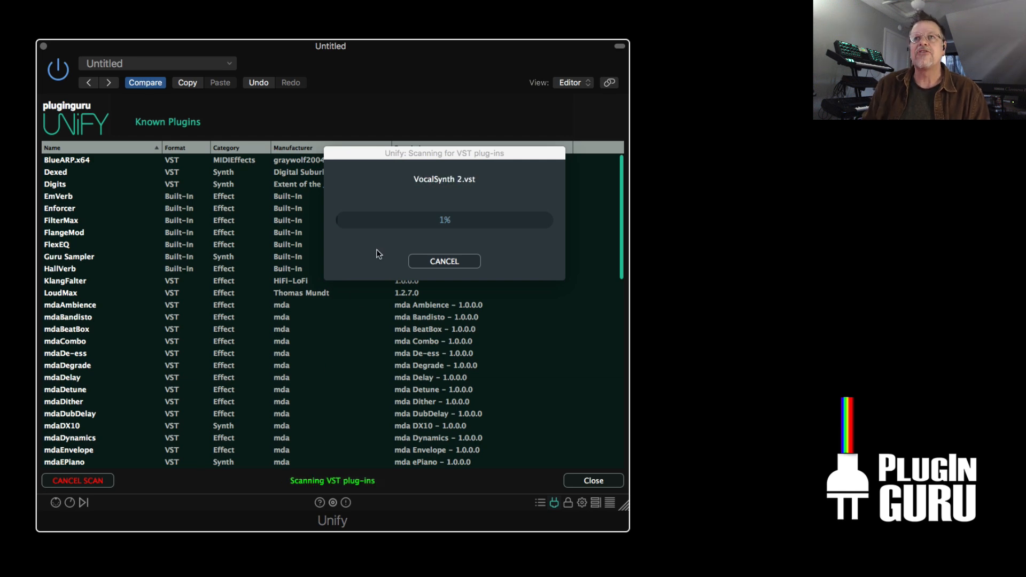
drag(385, 154, 97, 22)
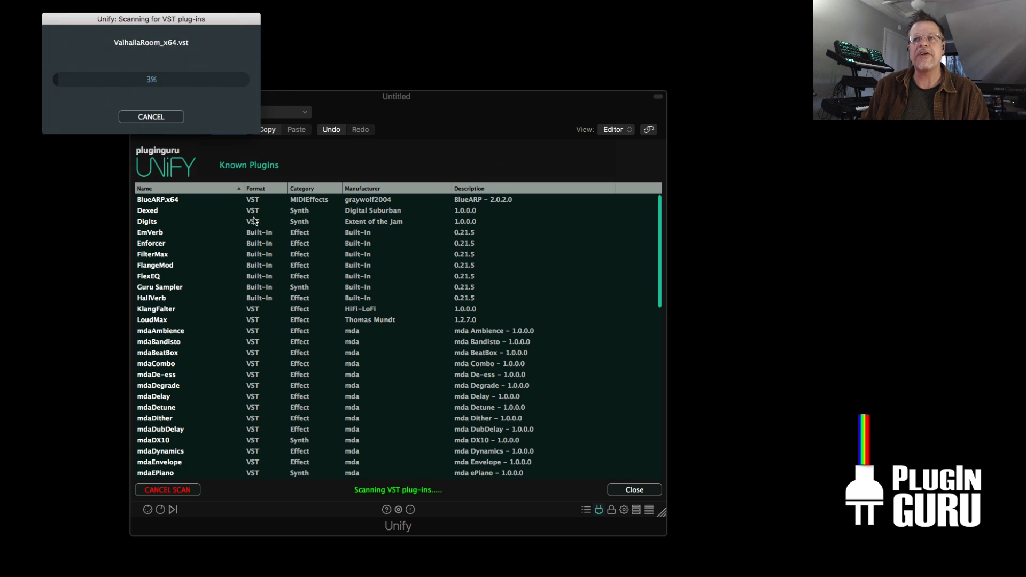
click(634, 490)
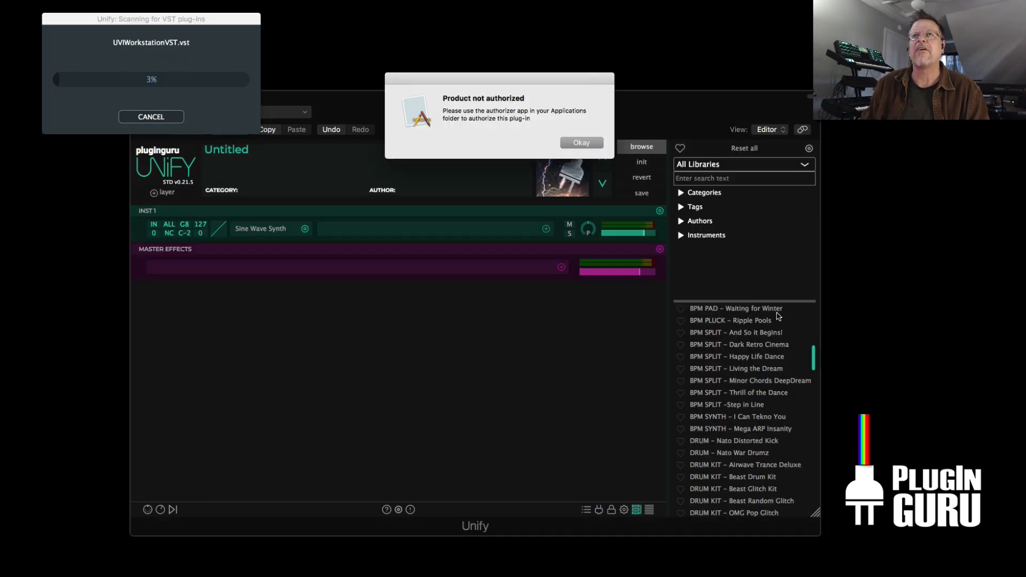
click(583, 144)
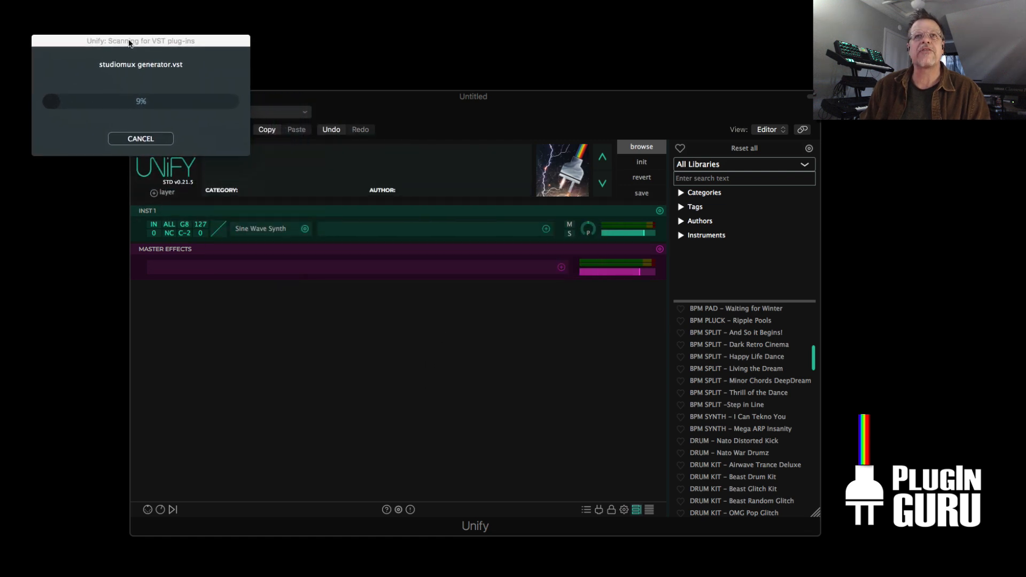
- Load the GTR - Octave Jazz Guitar in Space patch and collapse the host header of the Unify window
scroll(742, 431, down, 15)
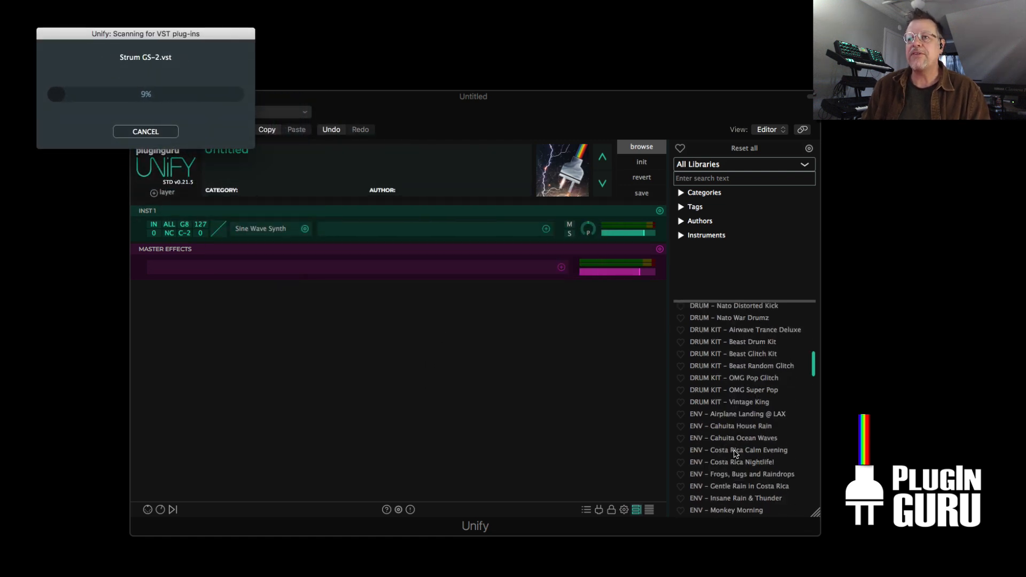
click(747, 420)
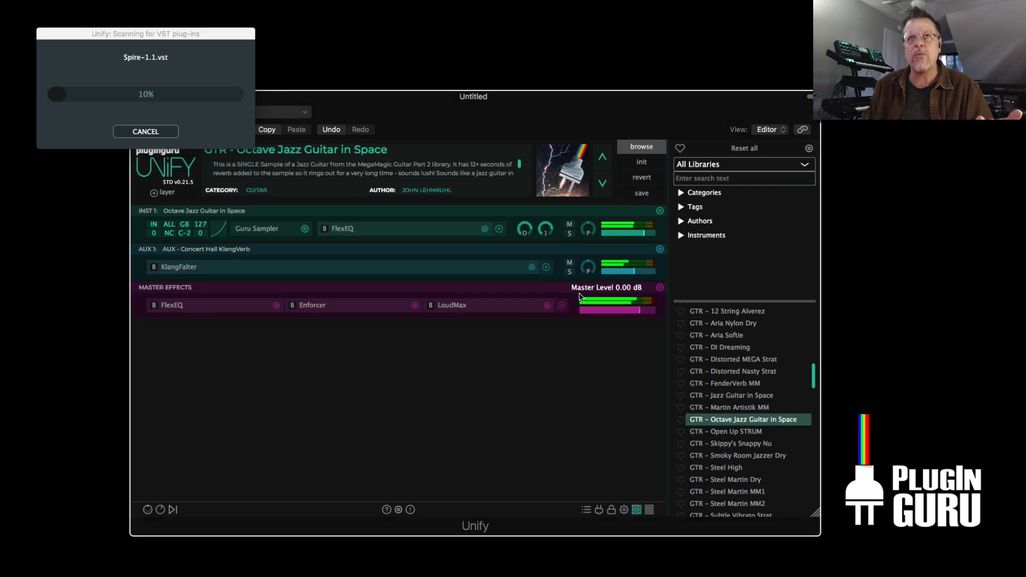
click(364, 101)
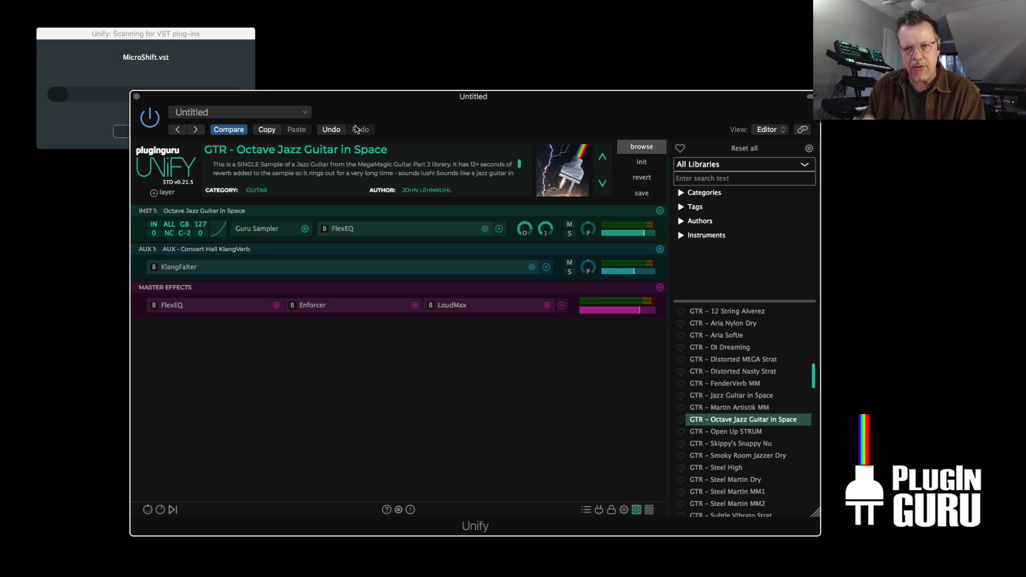
click(809, 96)
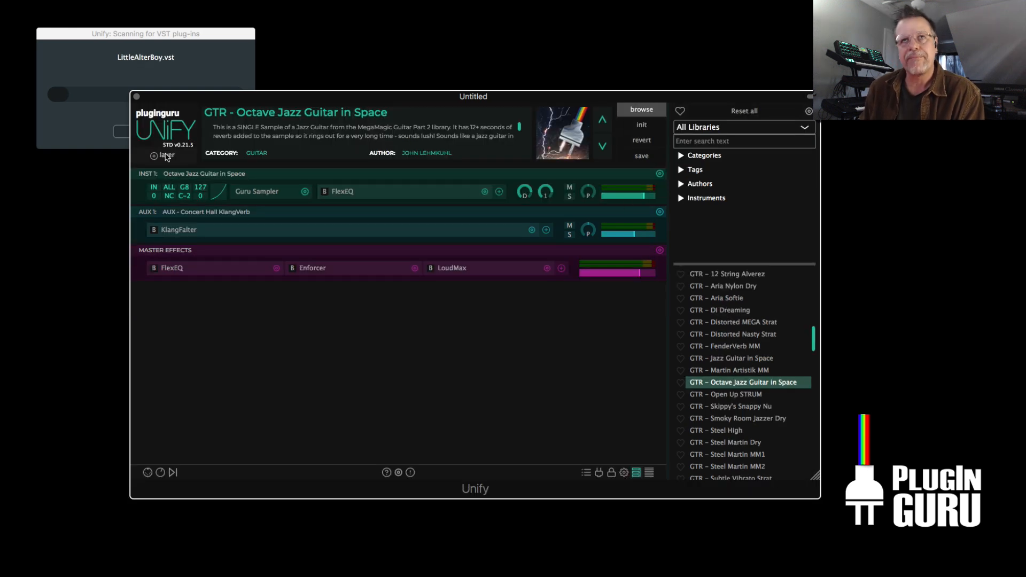
- Add a Dexed FM instrument layer with Keyboard Bank 1 to the patch
click(166, 156)
mouse_move(198, 164)
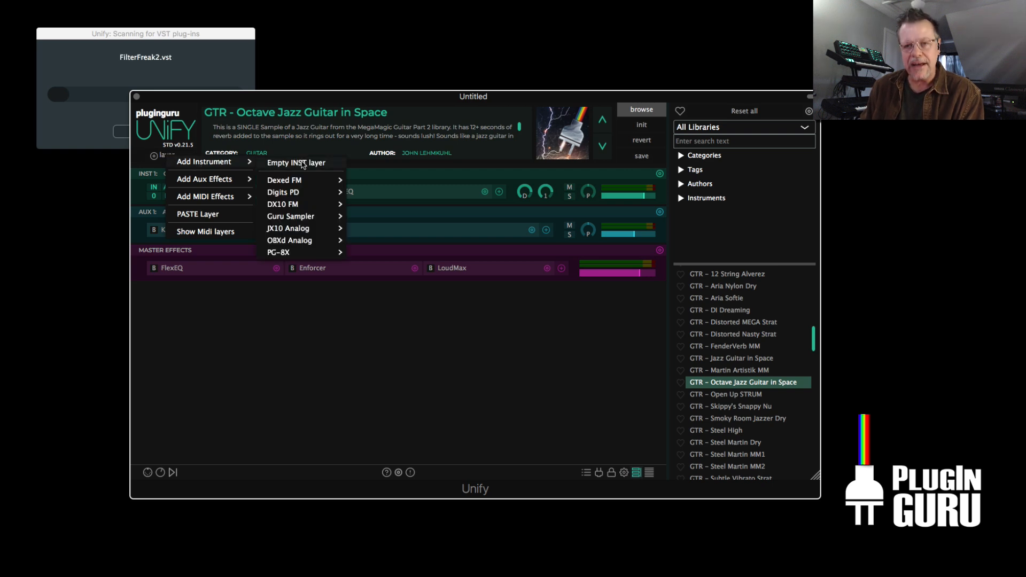
mouse_move(289, 183)
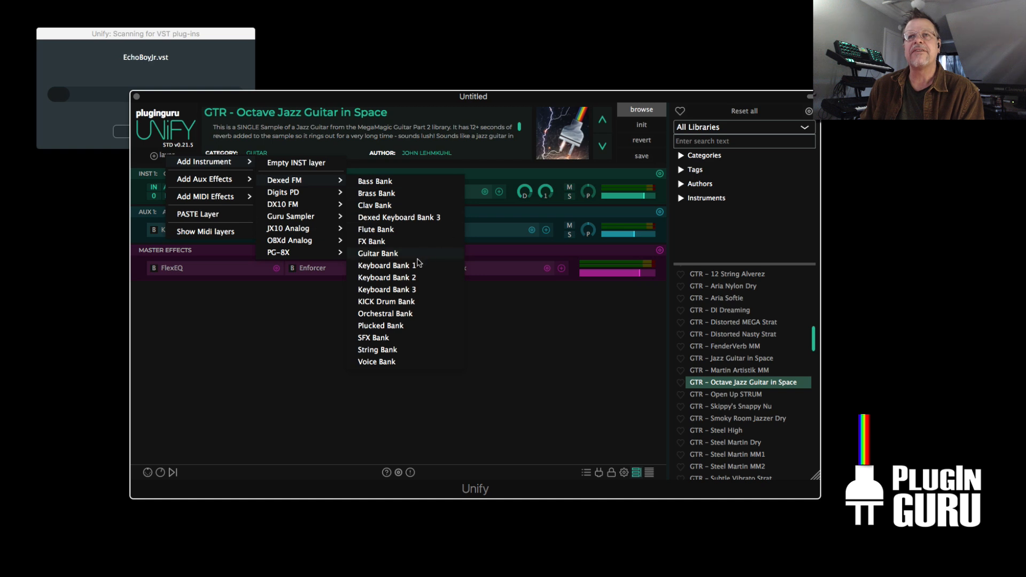
click(394, 264)
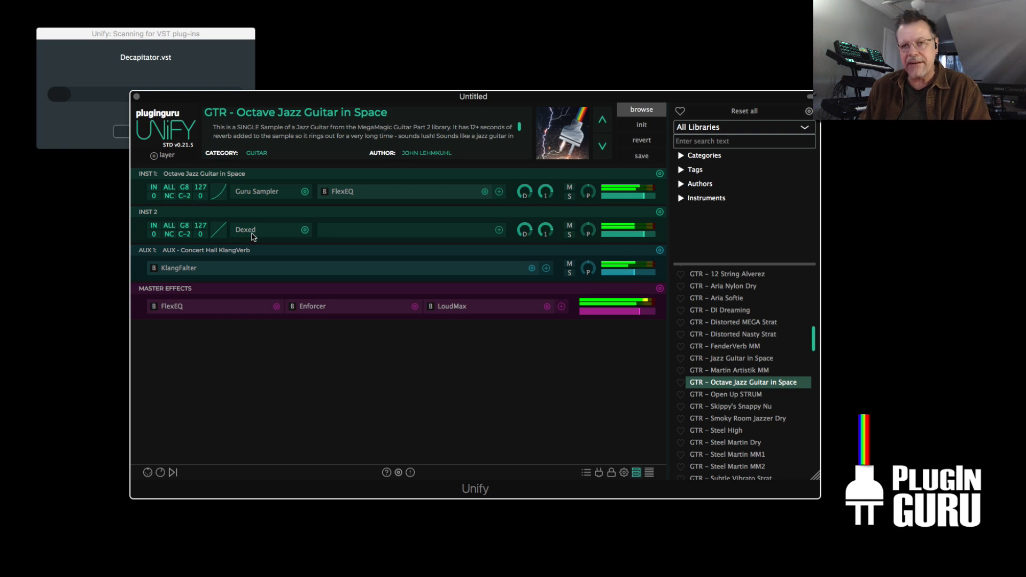
- Show the new Dexed layer's cartridge and try the <Elec>Pno2, 7m Quadrat and *Syn Piano sounds
click(246, 230)
click(100, 353)
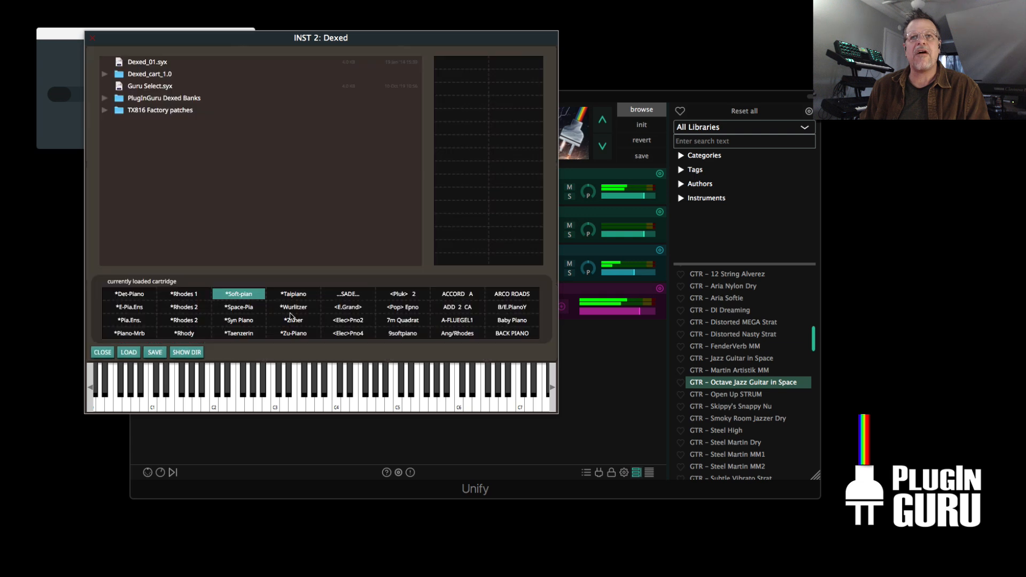
click(348, 320)
click(401, 319)
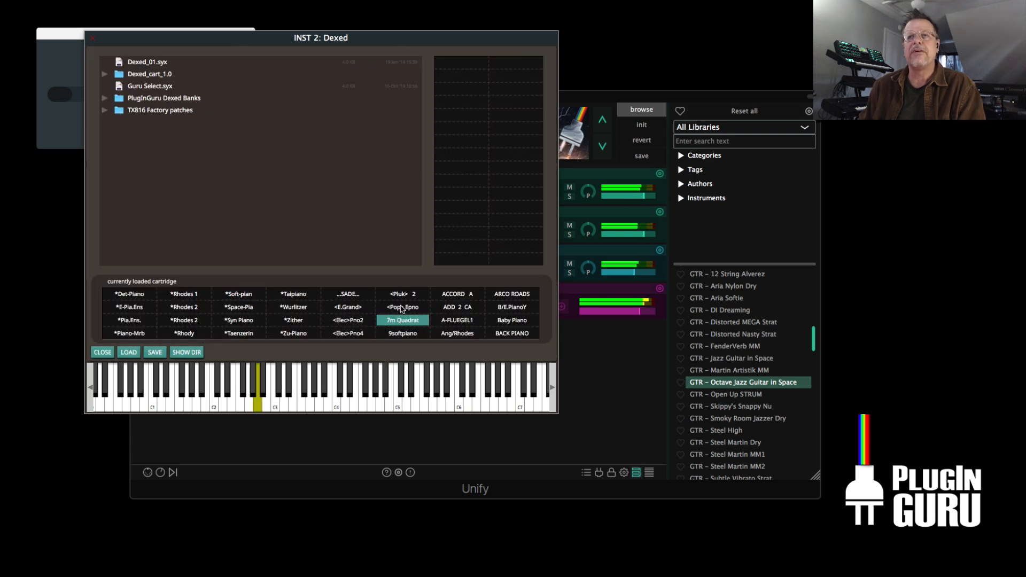
click(239, 320)
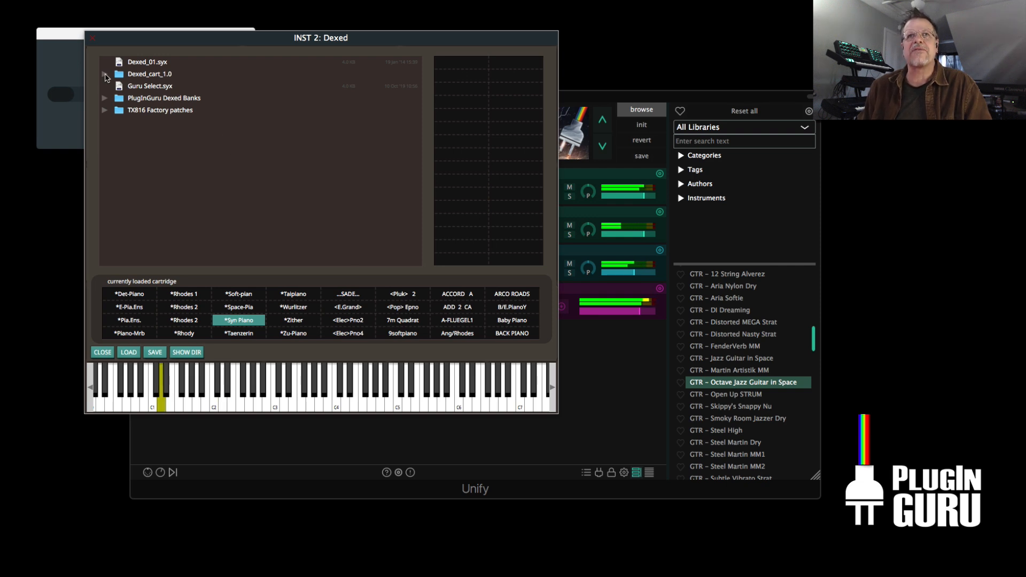
- Examine the contents of the Dexed_cart_1.0 folder, return to the synth parameters and close the Dexed window
click(105, 75)
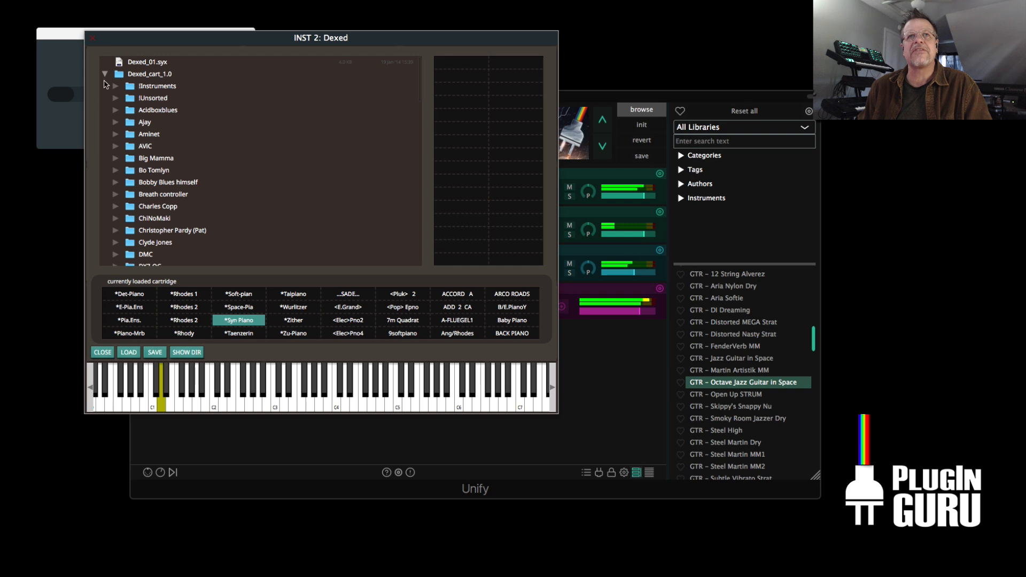
click(105, 74)
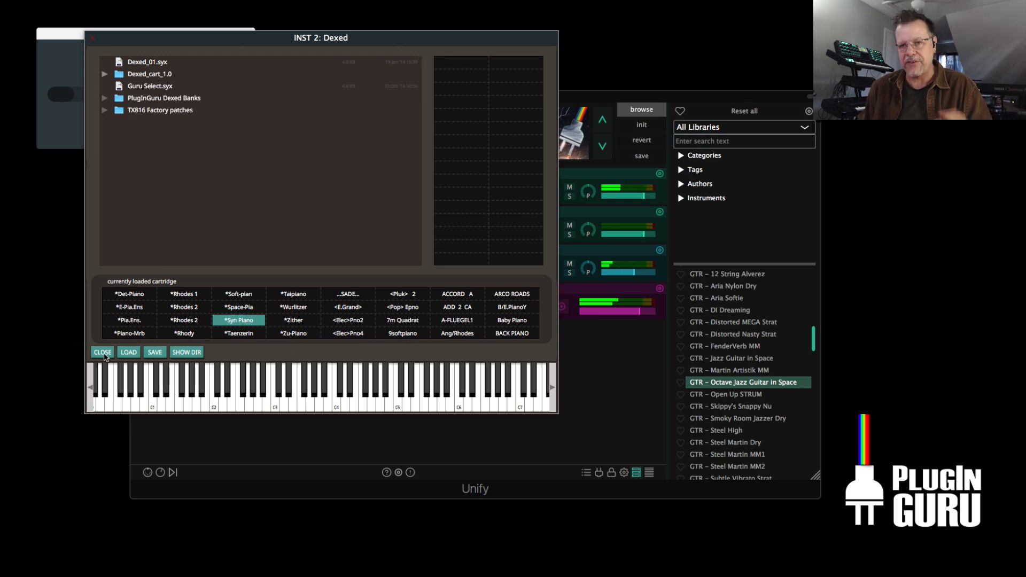
click(103, 353)
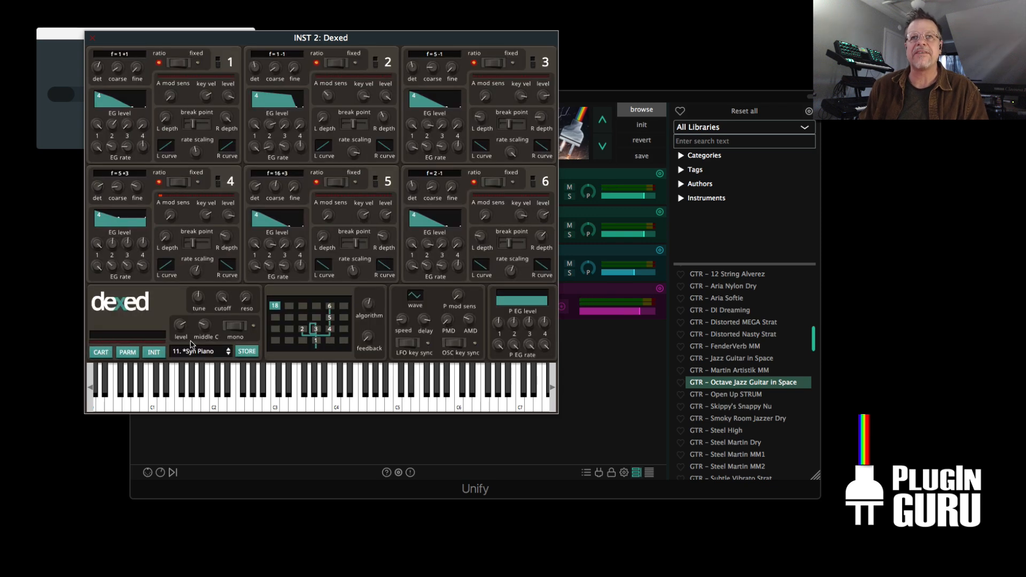
click(92, 41)
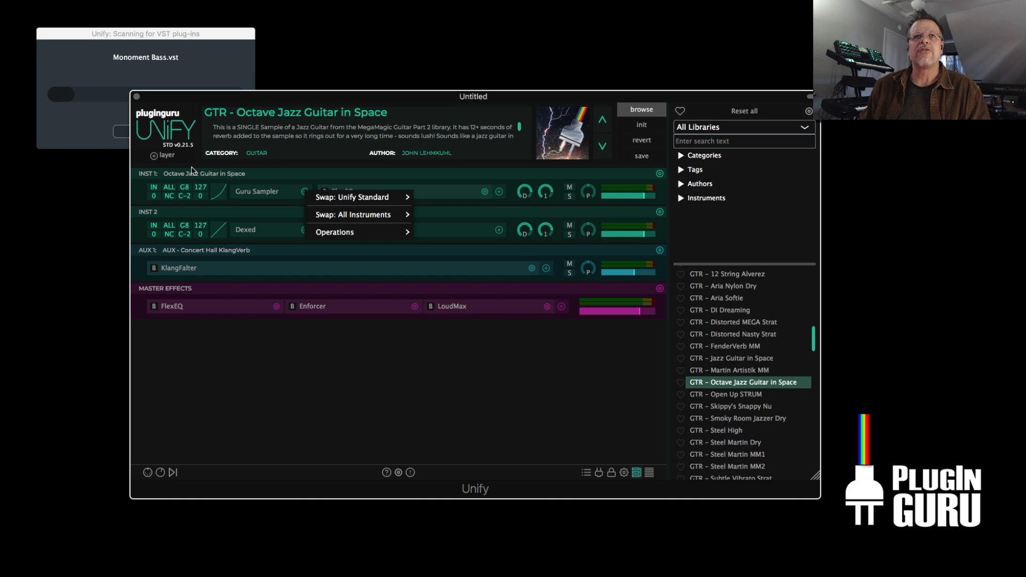
- Add a Dexed FM instrument layer with the Plucked Bank and delete the unnamed Dexed layer INST 2
click(154, 155)
mouse_move(227, 162)
mouse_move(285, 183)
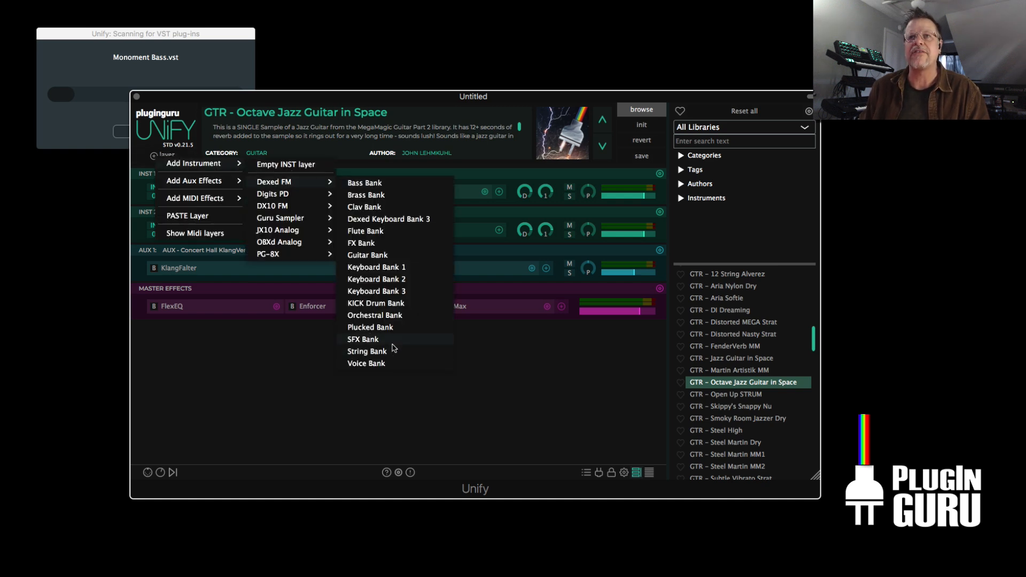
click(389, 327)
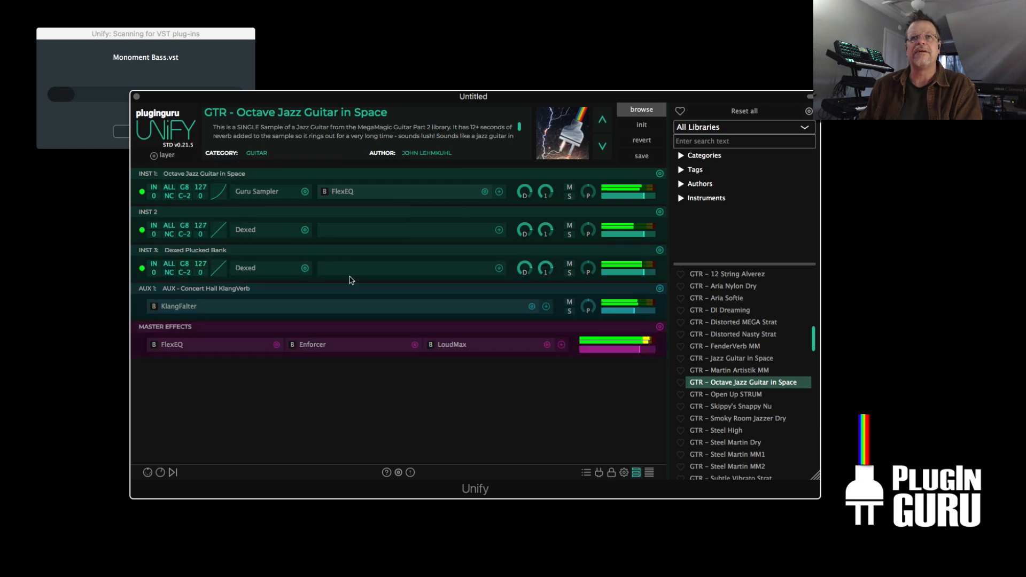
mouse_move(616, 236)
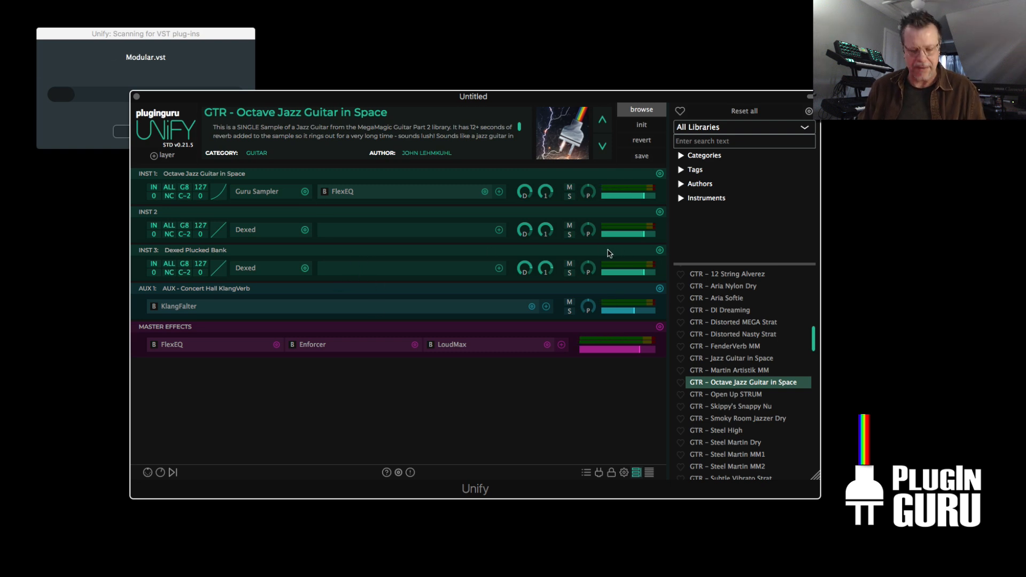
alt+click(660, 212)
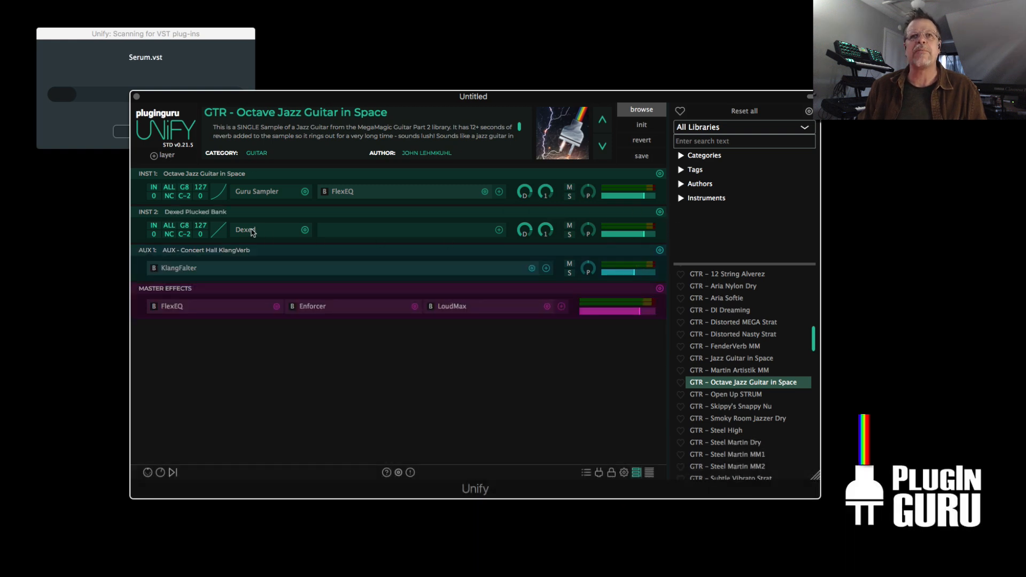
- Show the Dexed Plucked Bank layer's cartridge, try the GLOCKEN 2 and SUSHARP1 sounds, and close the Dexed window
click(246, 230)
click(101, 353)
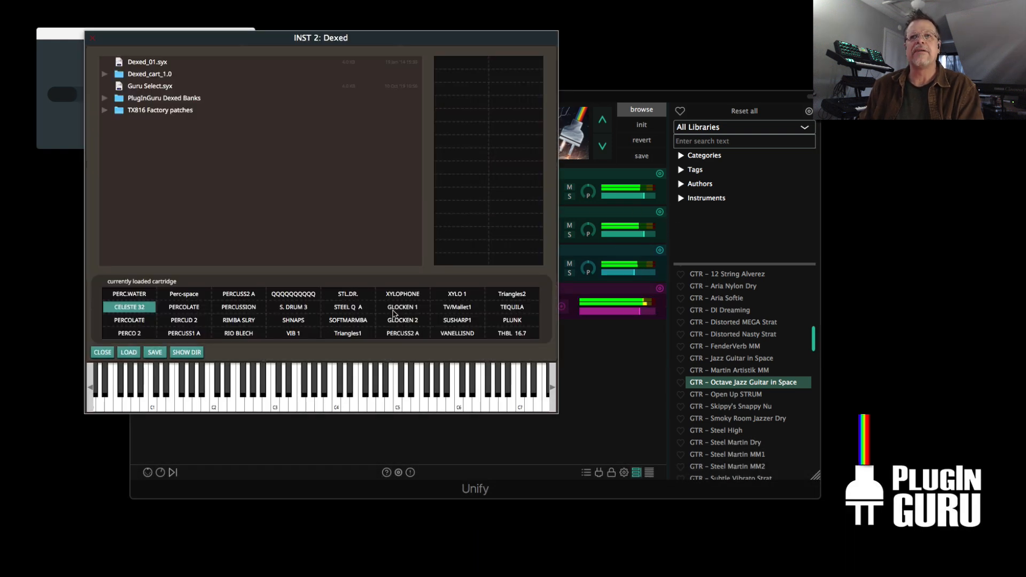
click(406, 320)
click(456, 321)
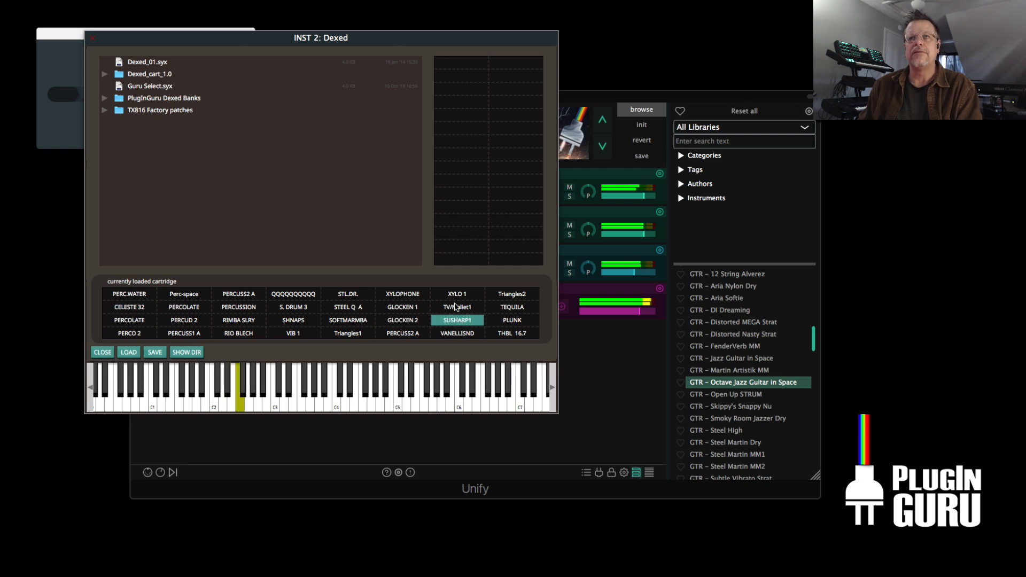
click(92, 38)
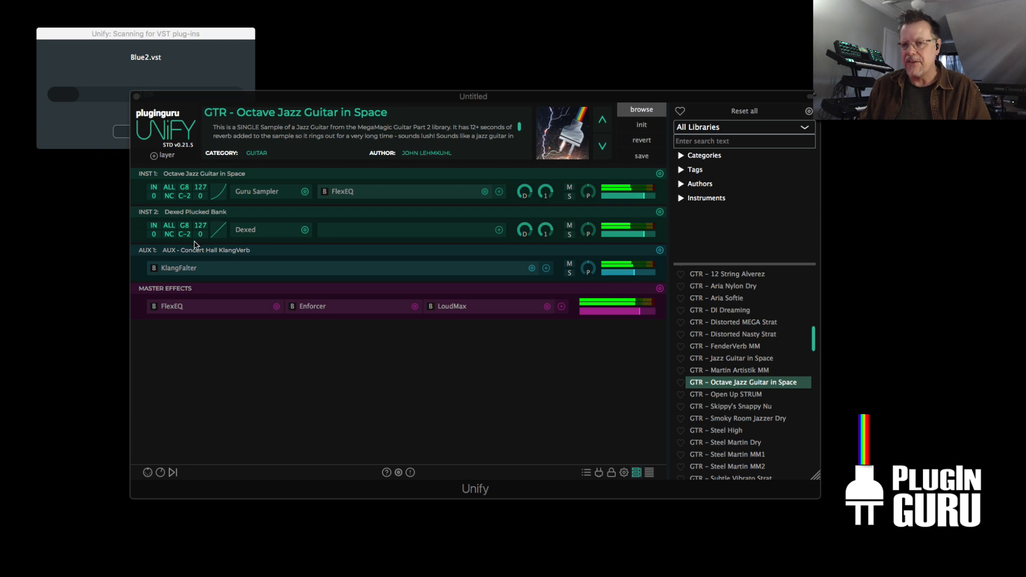
- Lower the upper endpoint of the Dexed Plucked Bank layer's velocity curve and bend the line into a concave curve
click(219, 230)
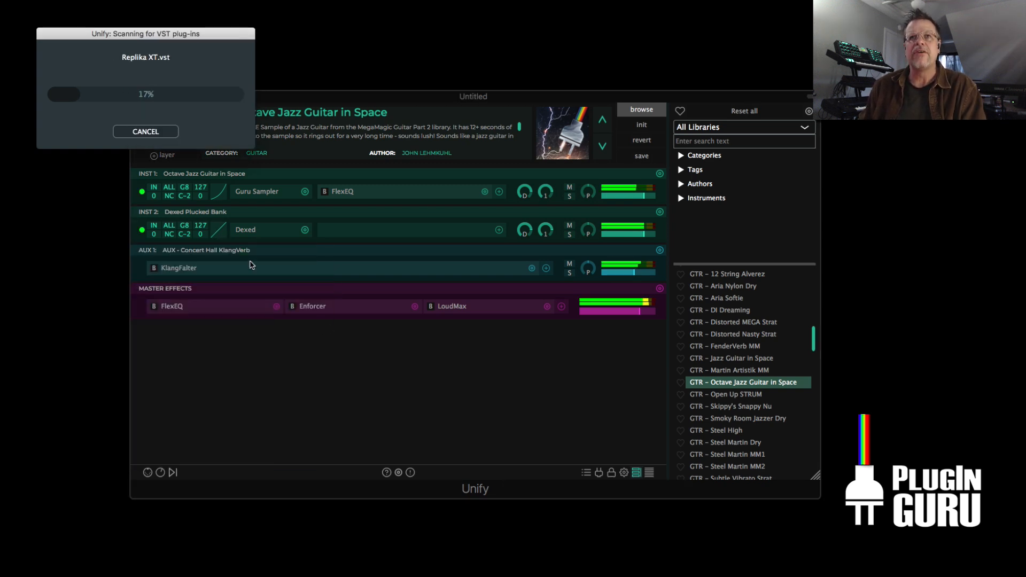
click(219, 230)
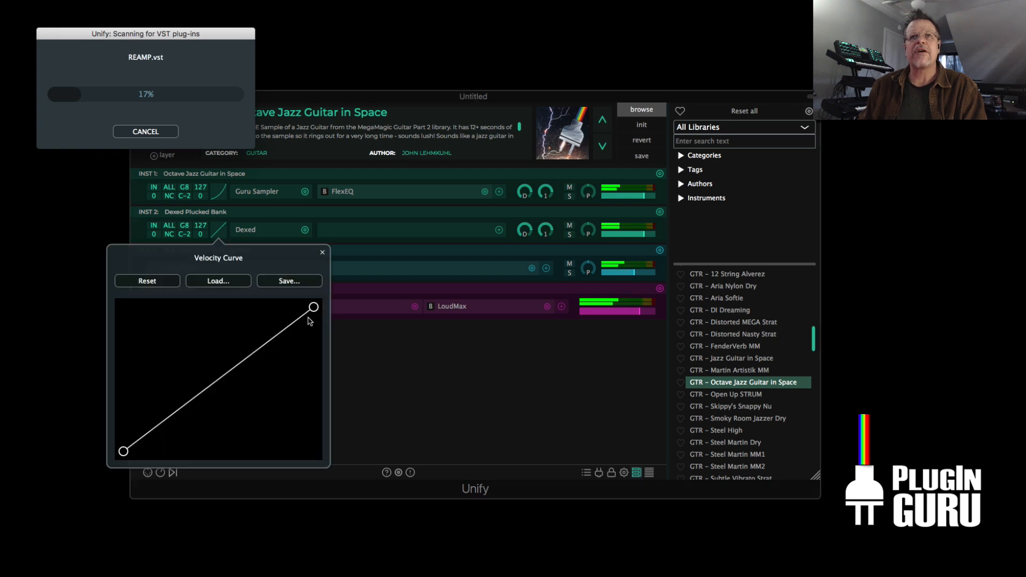
drag(314, 306, 315, 323)
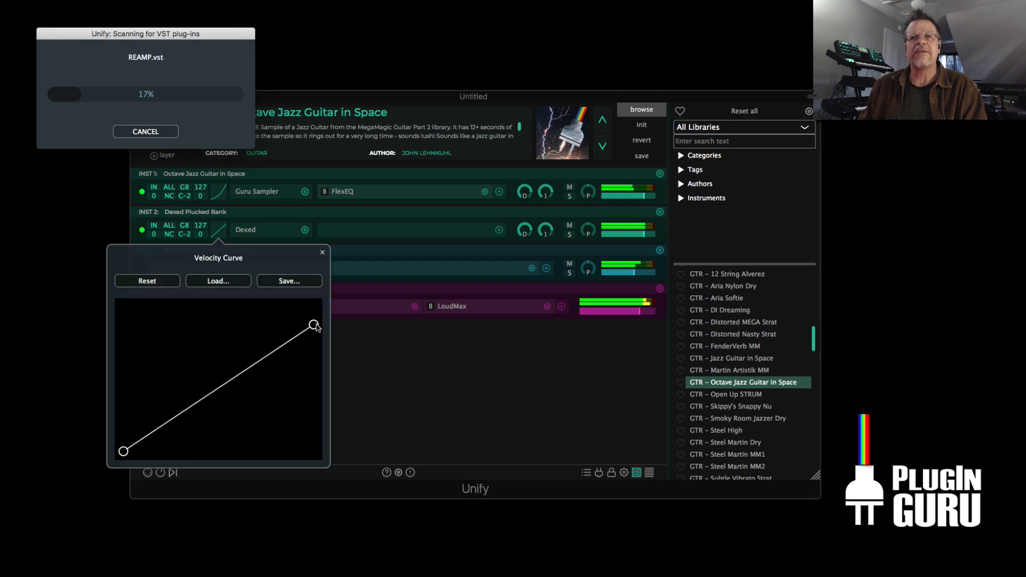
drag(273, 355, 246, 381)
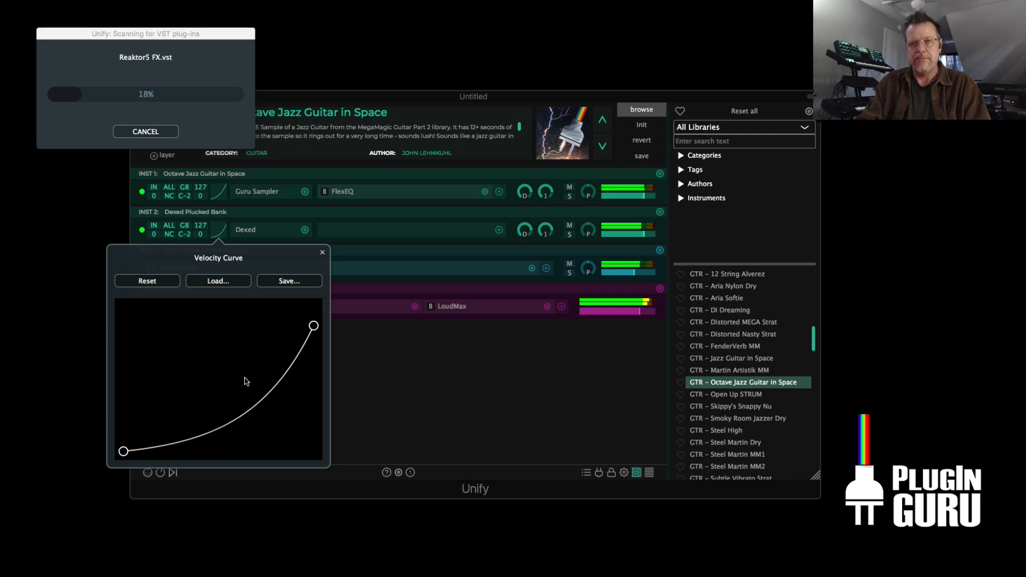
click(322, 252)
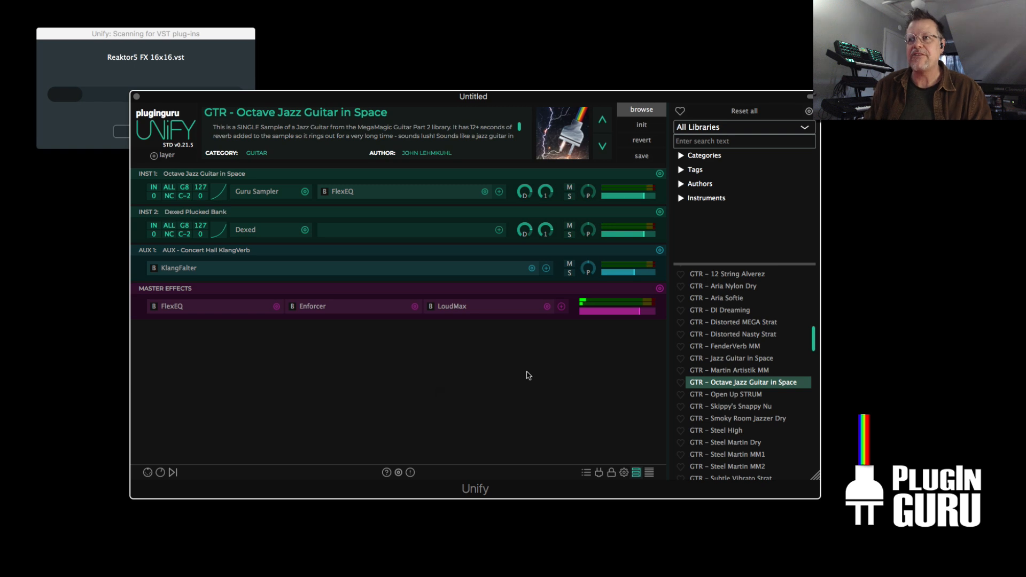
- Load the GTR - Steel Martin MM1 patch and add a Guru Sampler instrument layer with PAD Kalamath
scroll(748, 415, down, 2)
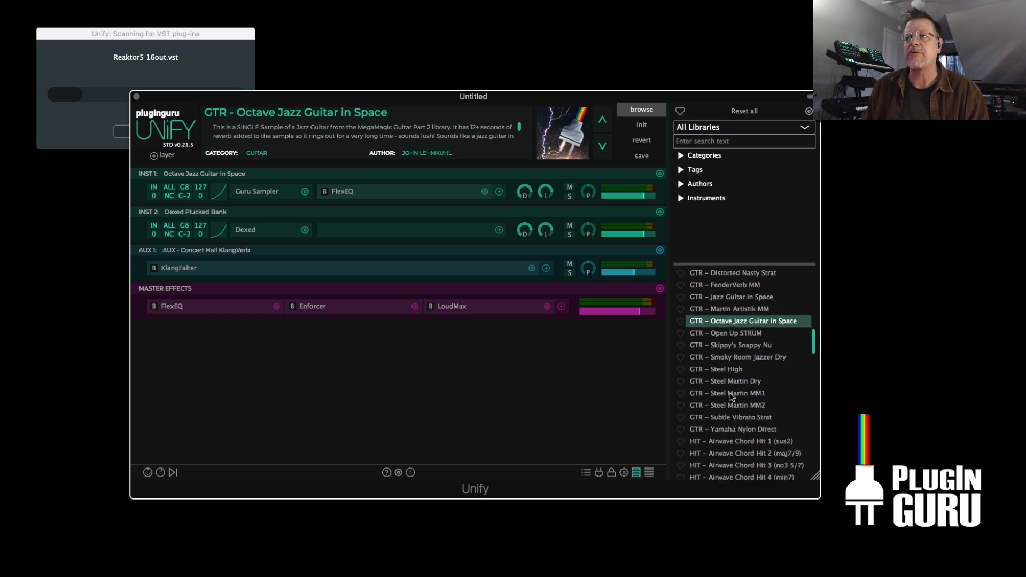
click(731, 394)
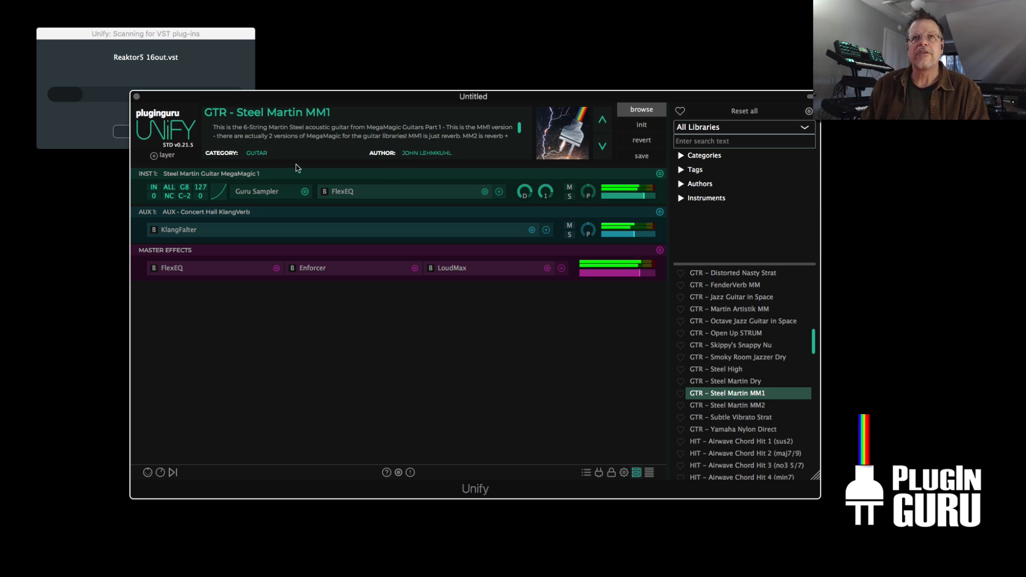
click(163, 156)
mouse_move(246, 164)
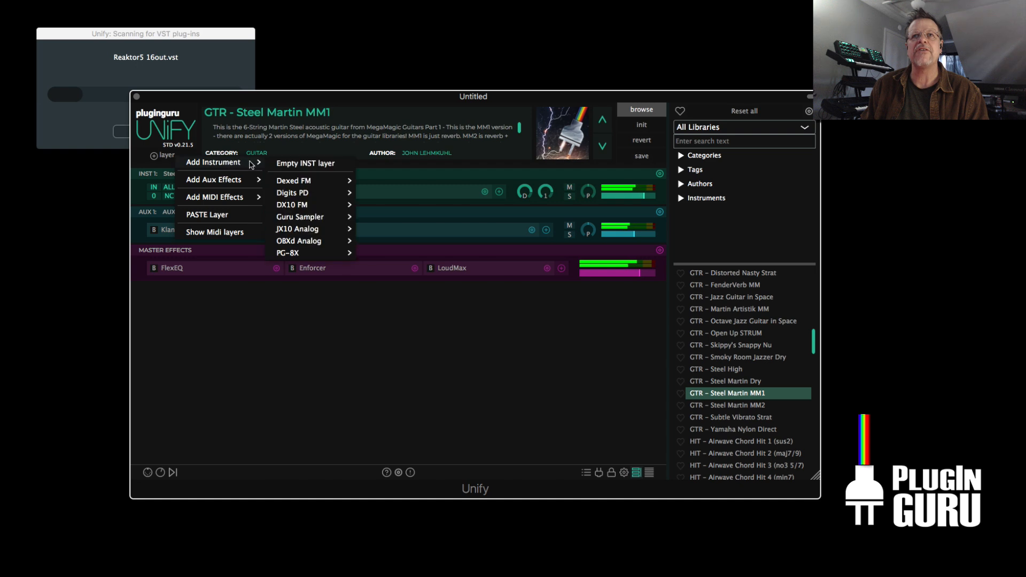
mouse_move(319, 220)
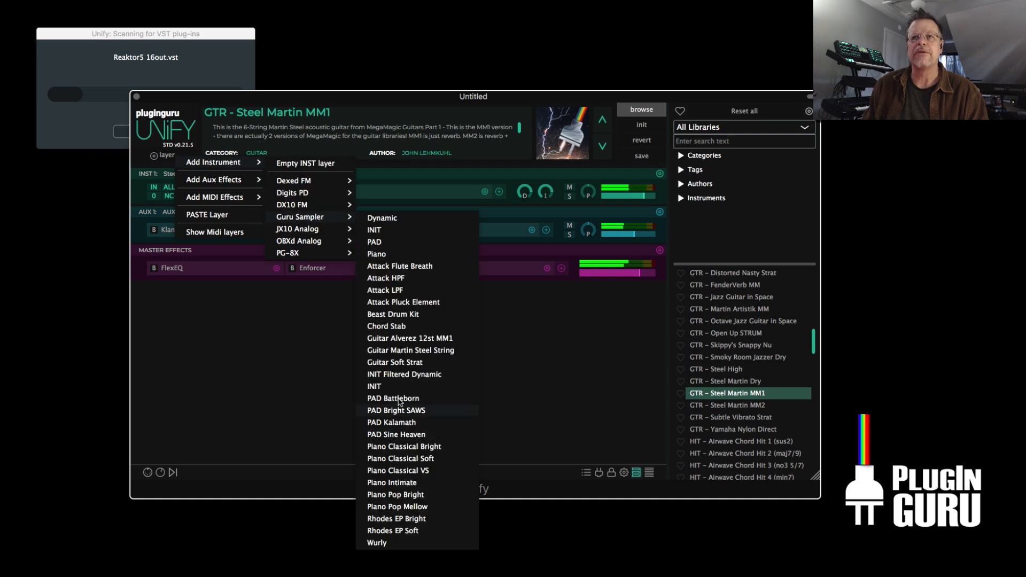
click(401, 423)
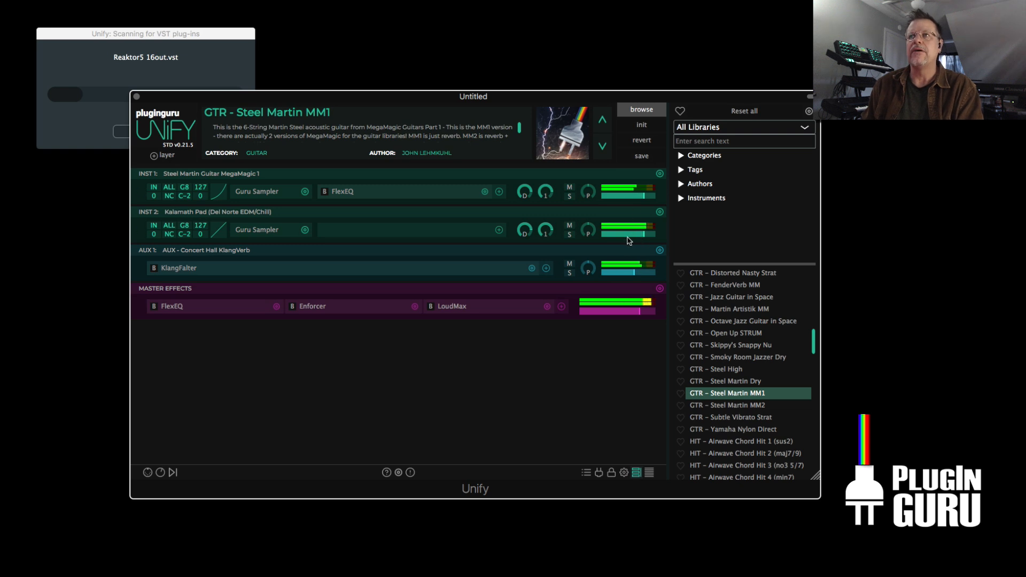
- Reduce the Kalamath pad layer's level to about -13 dB and lower its filter cutoff in the Guru Sampler
drag(644, 237, 634, 239)
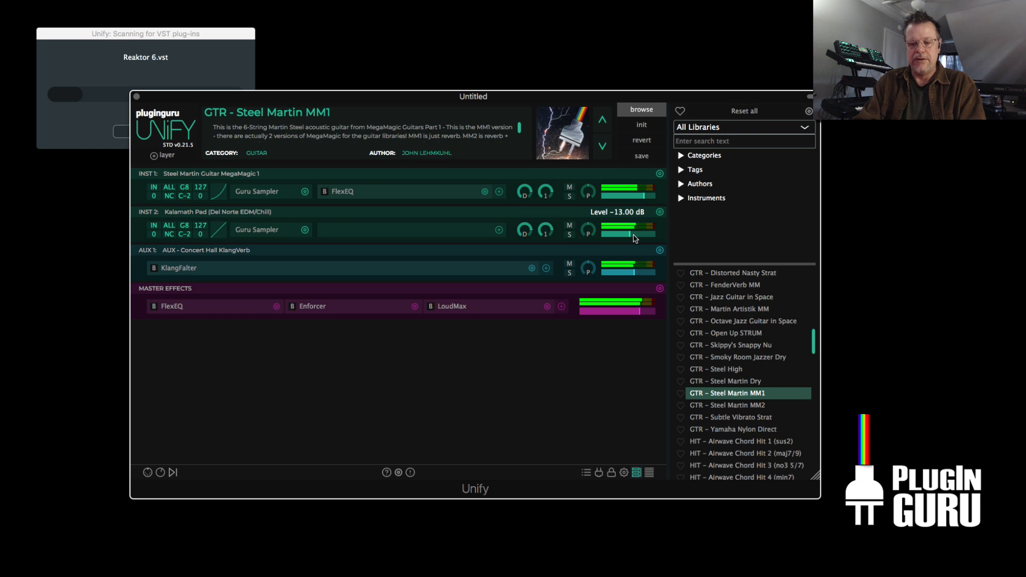
click(258, 232)
drag(121, 191, 121, 210)
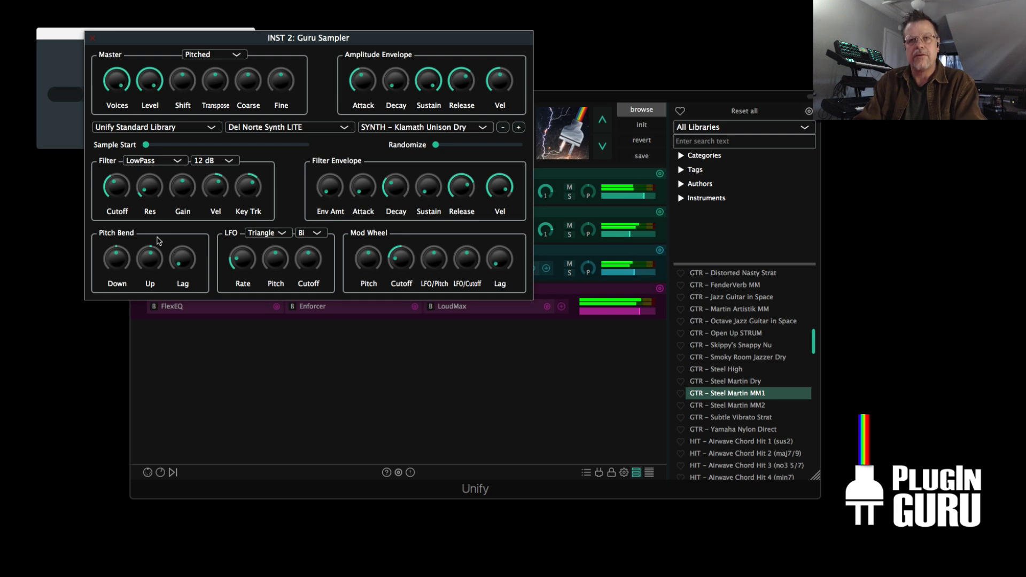
click(93, 38)
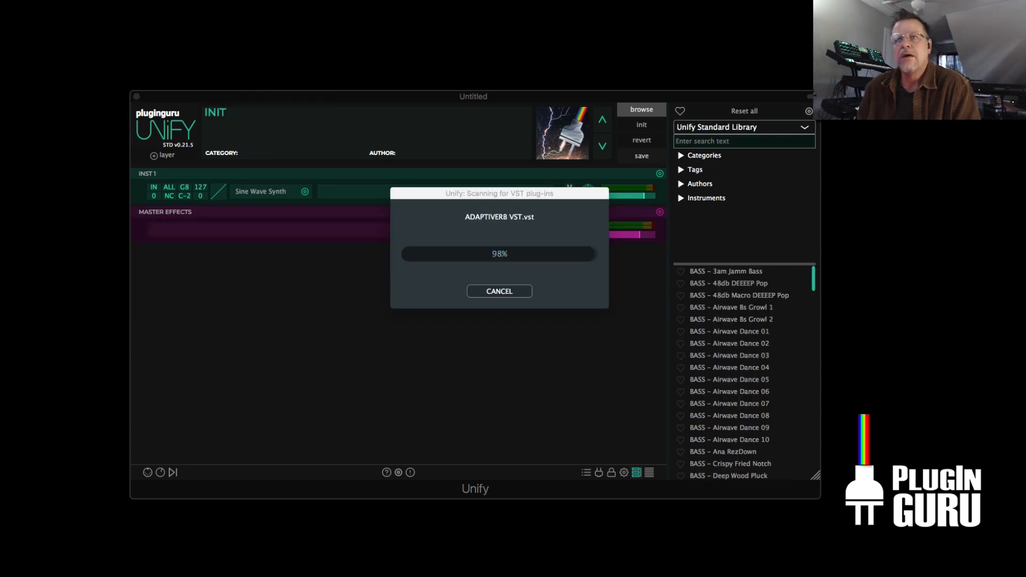
- Move the VST scan progress window aside, dismiss the scan report and look through the Known Plugins list
drag(552, 193, 268, 41)
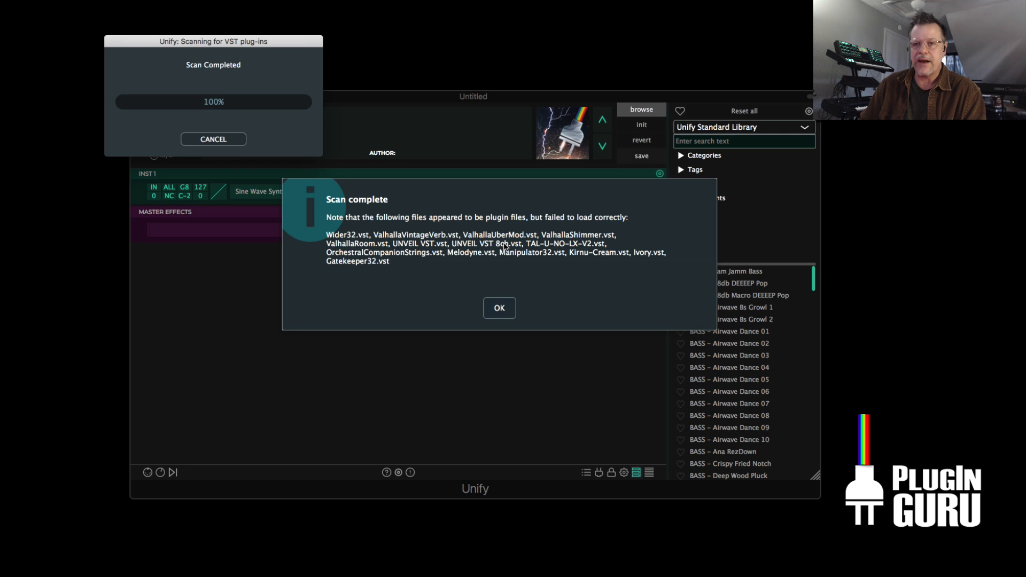
click(501, 309)
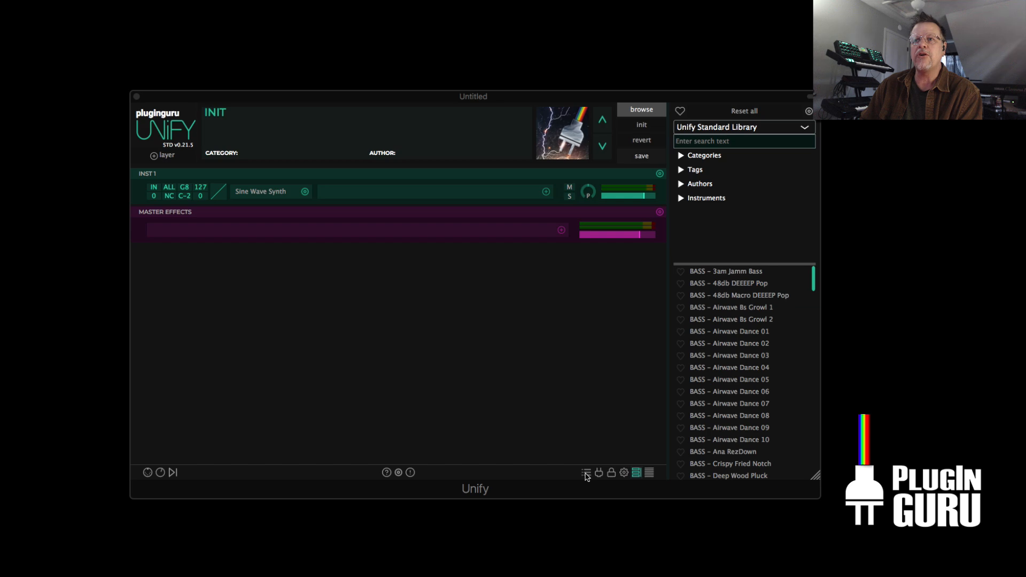
click(599, 472)
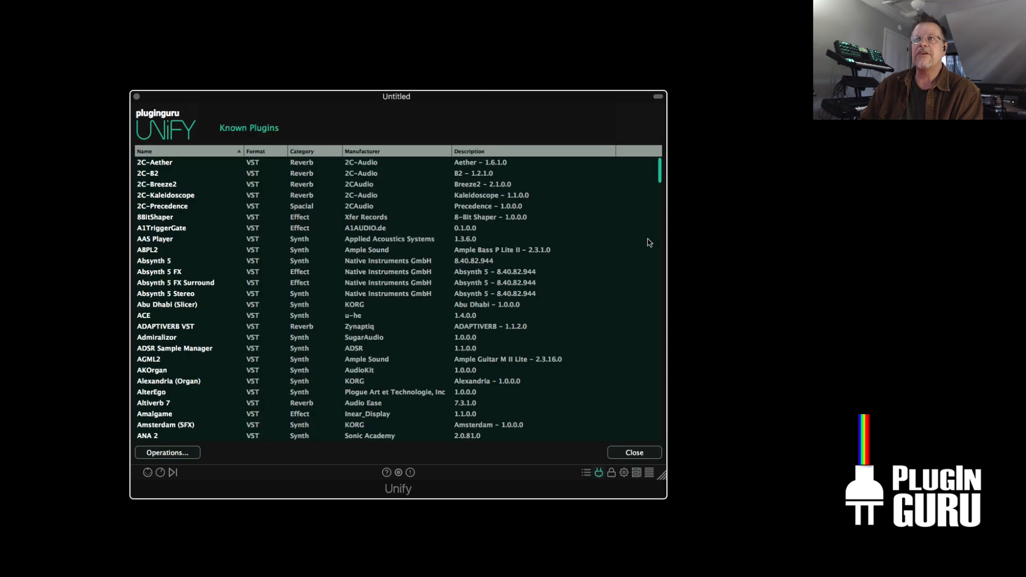
drag(662, 170, 648, 368)
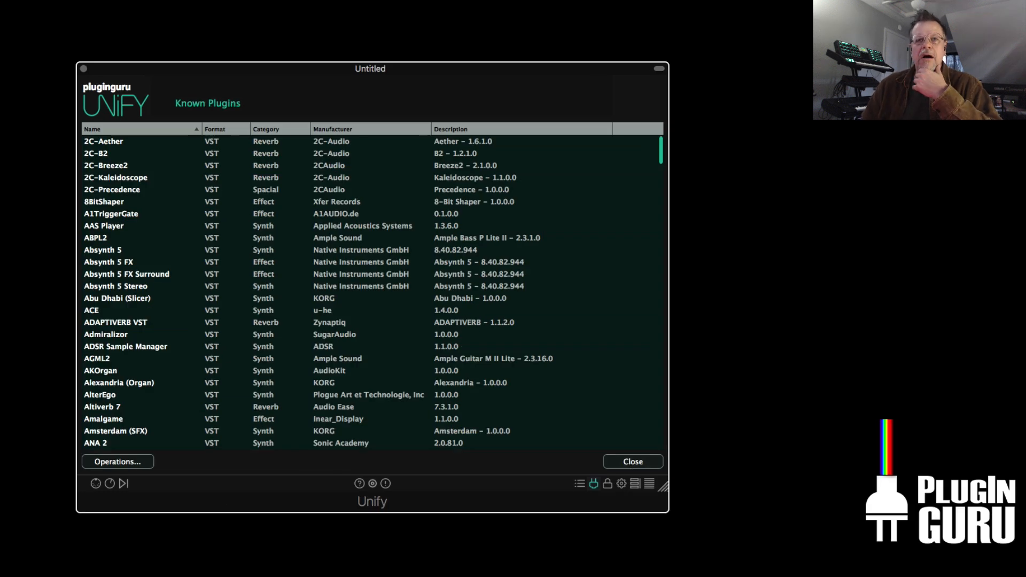
- Scan the default folders for new or updated VST3 plug-ins and return to the patch view
click(109, 463)
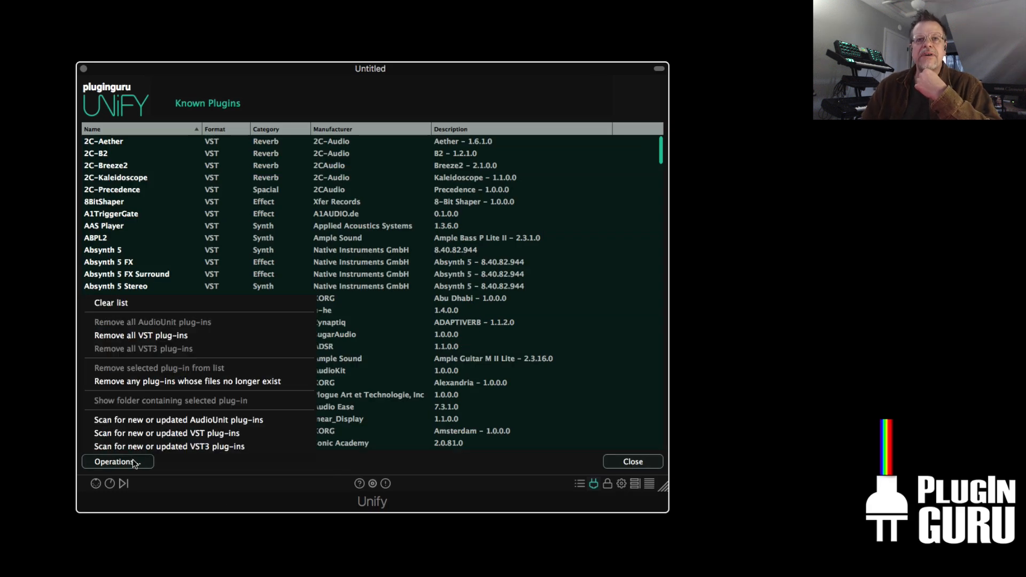
click(167, 447)
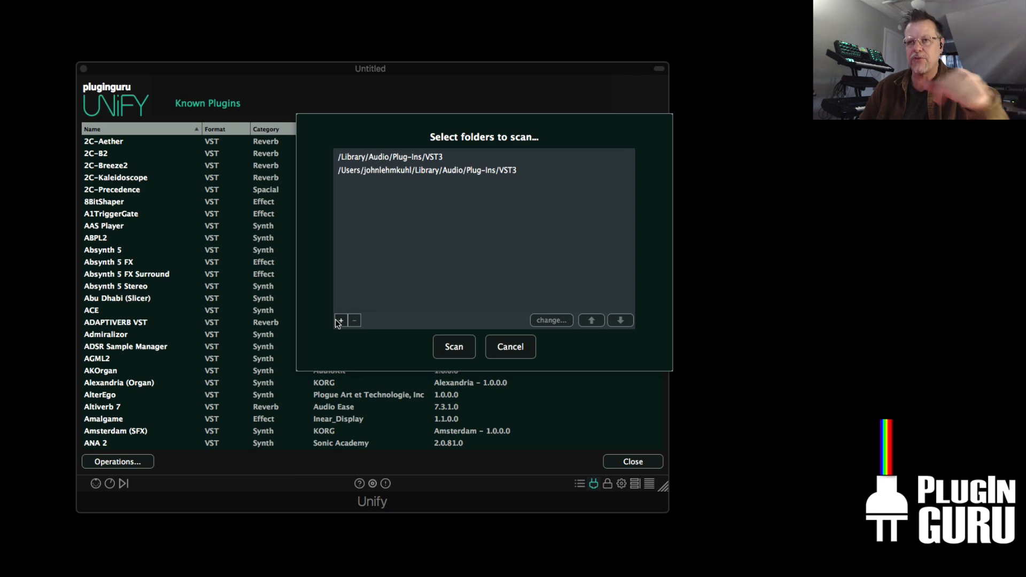
click(454, 348)
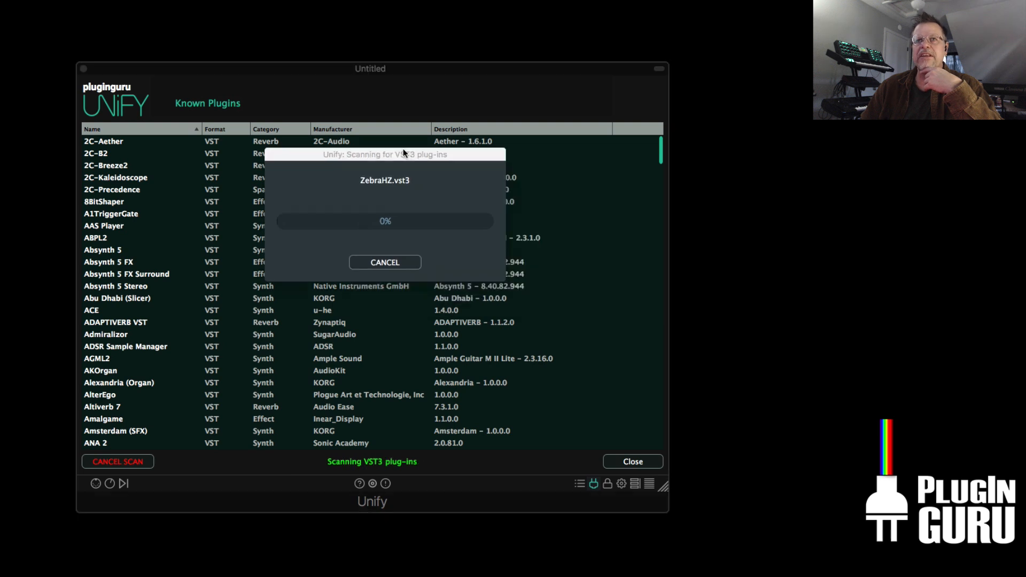
click(644, 462)
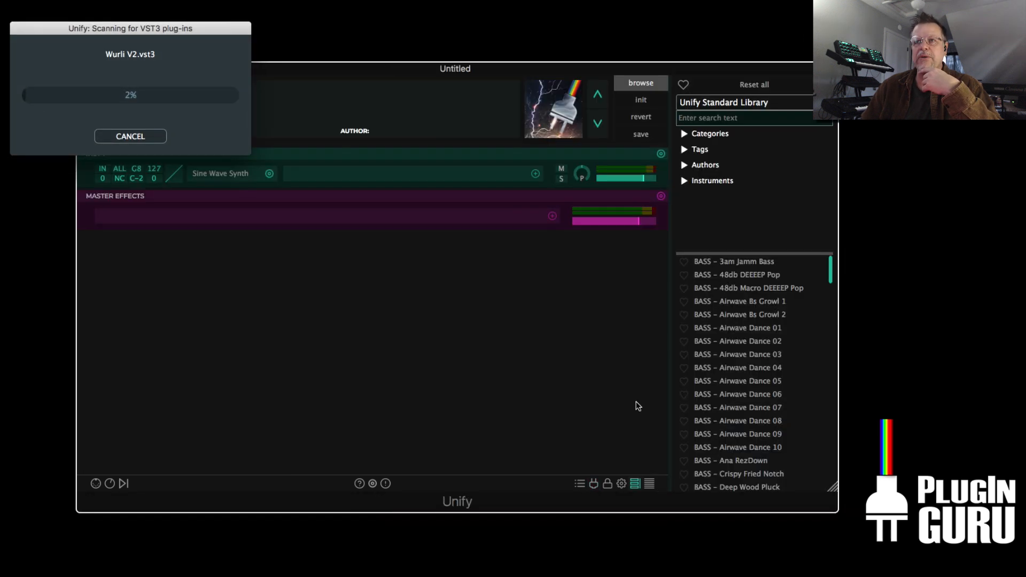
- Browse the Unify Standard Library patches down to the guitars and load GTR - Steel Martin MM2
scroll(743, 437, down, 15)
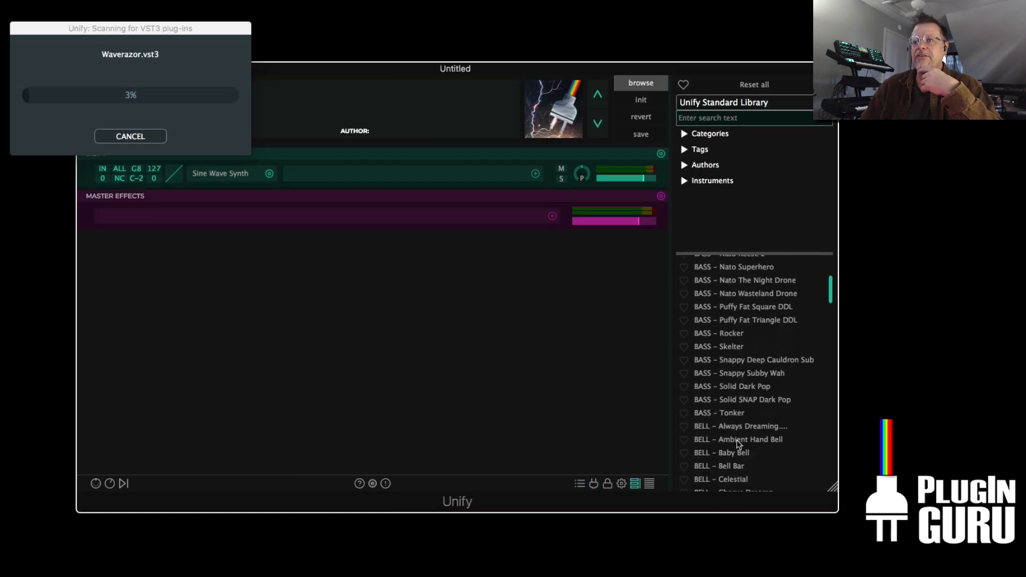
scroll(735, 441, down, 10)
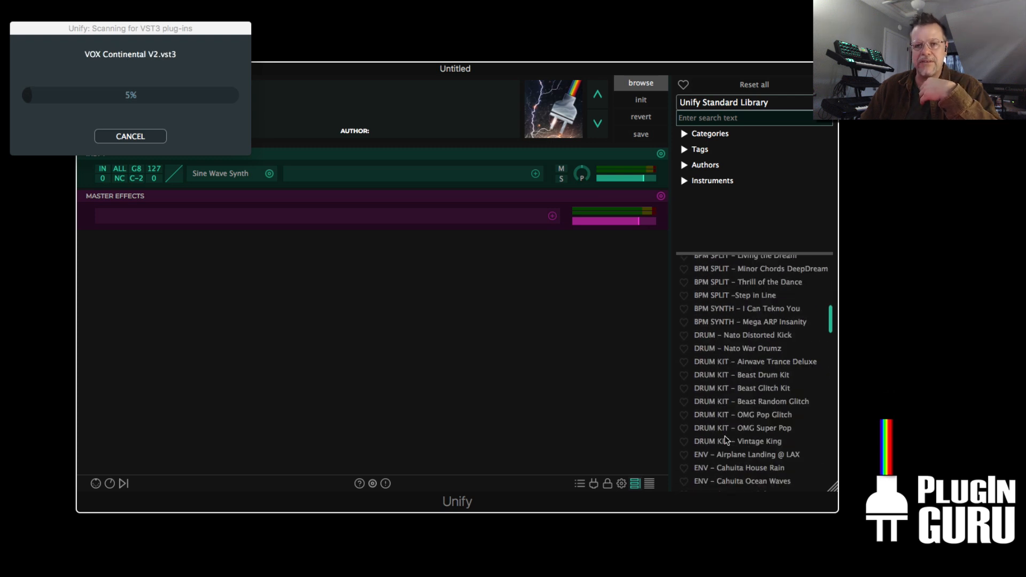
scroll(722, 438, down, 3)
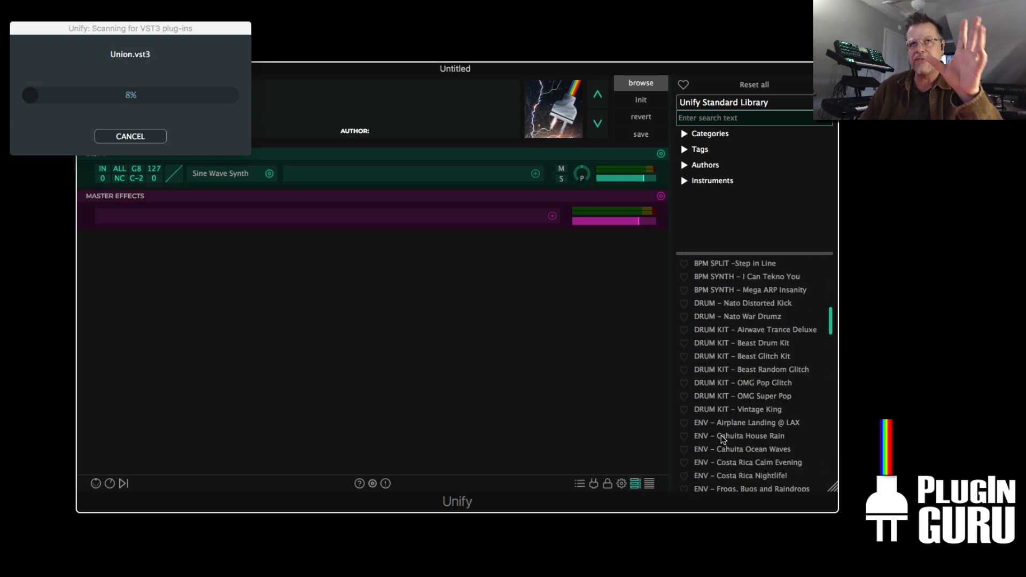
scroll(720, 437, down, 6)
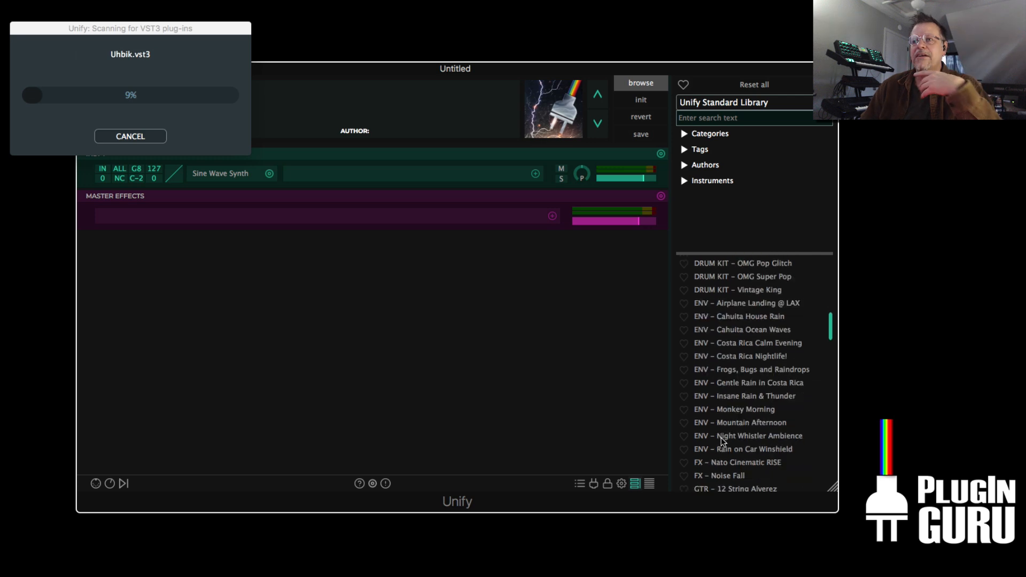
scroll(725, 441, down, 10)
scroll(724, 443, down, 5)
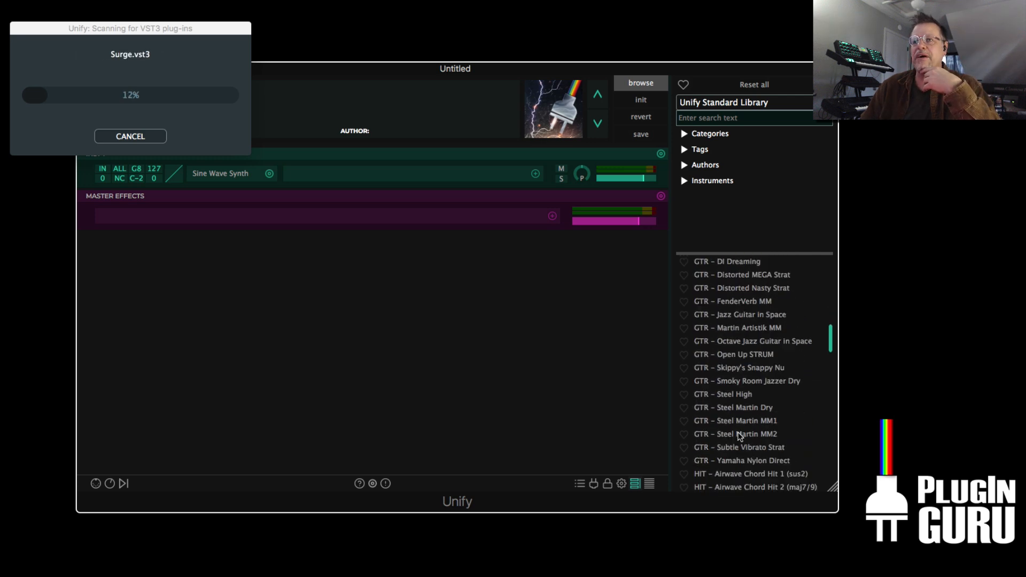
click(739, 435)
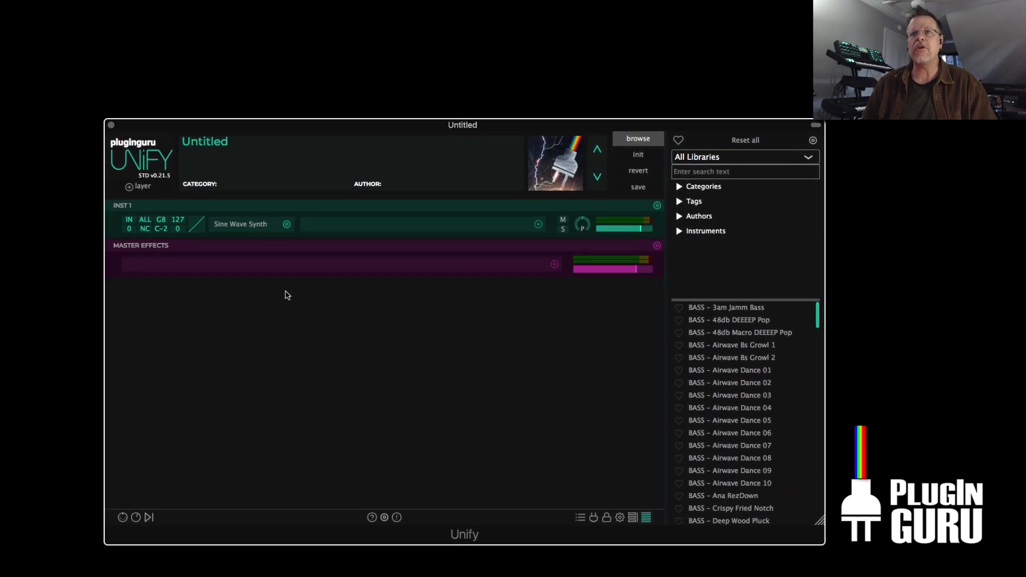
- Look through the scanned manufacturers available for swapping the layer's Sine Wave Synth, and examine Arturia's VST and VST3 instruments
click(286, 224)
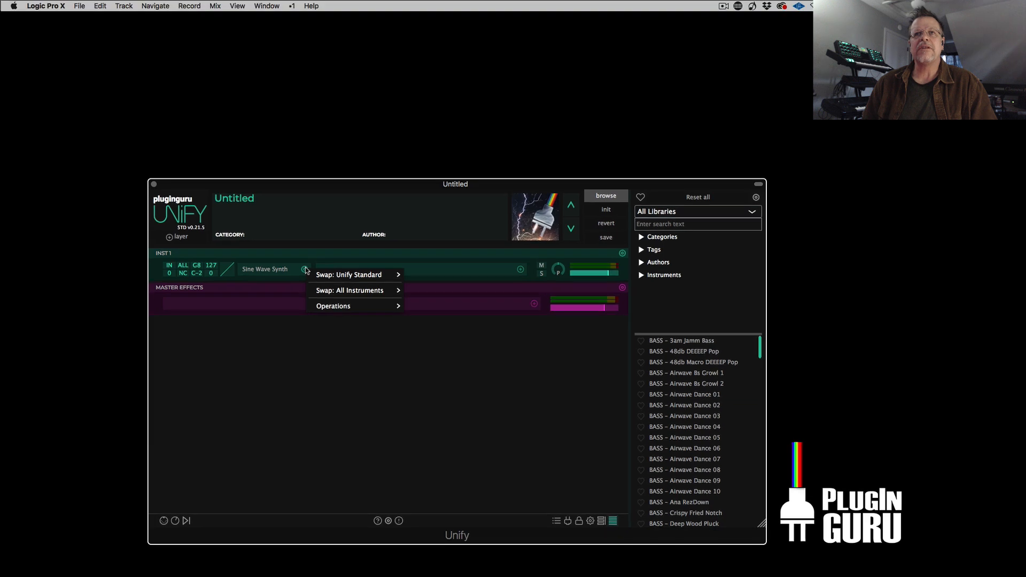
click(252, 368)
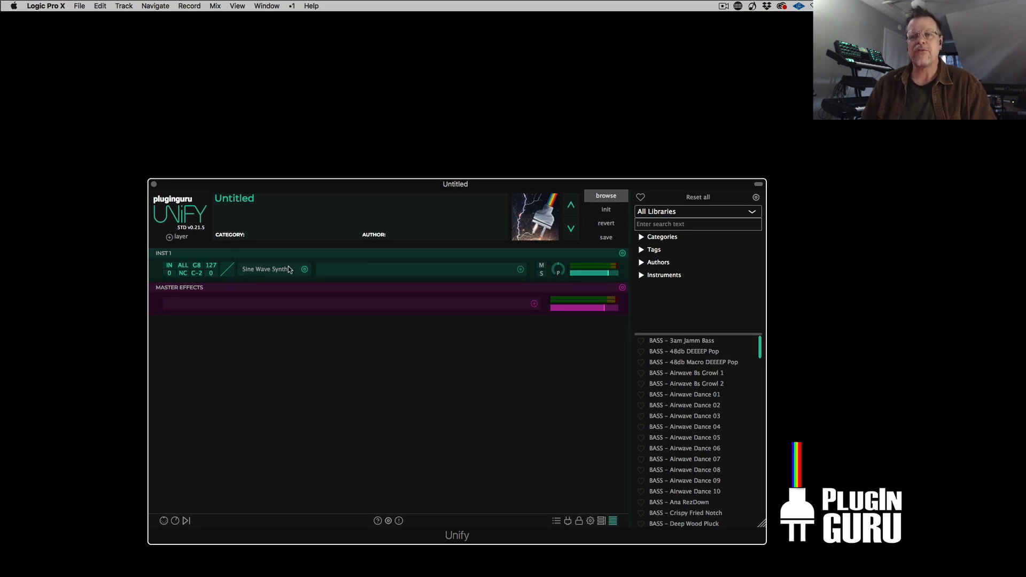
click(304, 270)
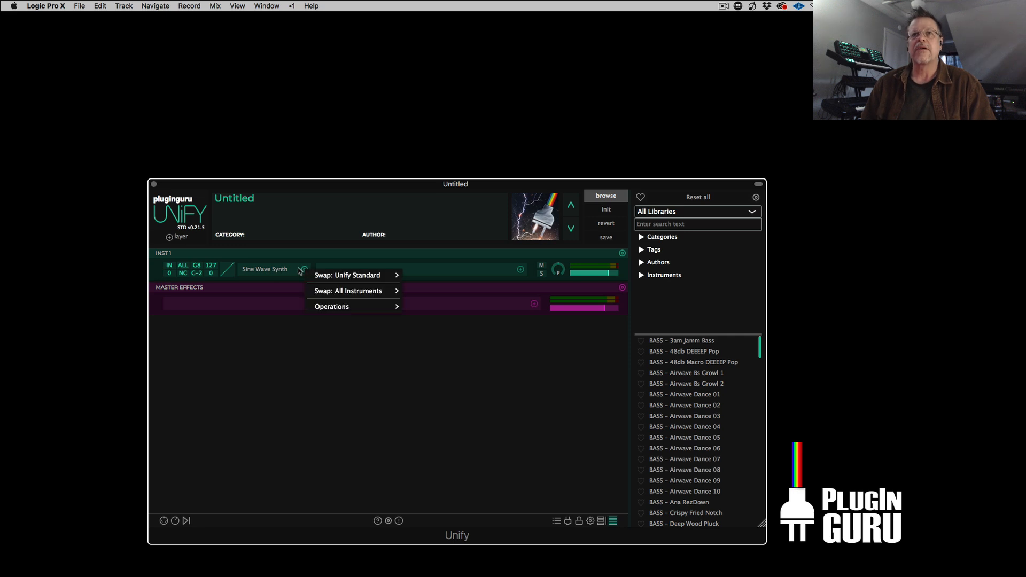
mouse_move(353, 294)
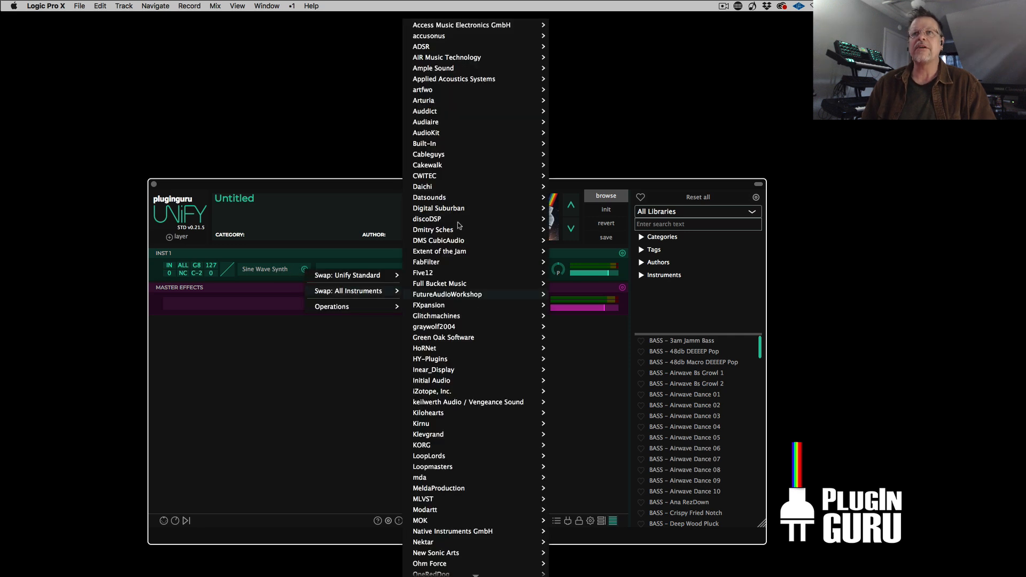
mouse_move(433, 101)
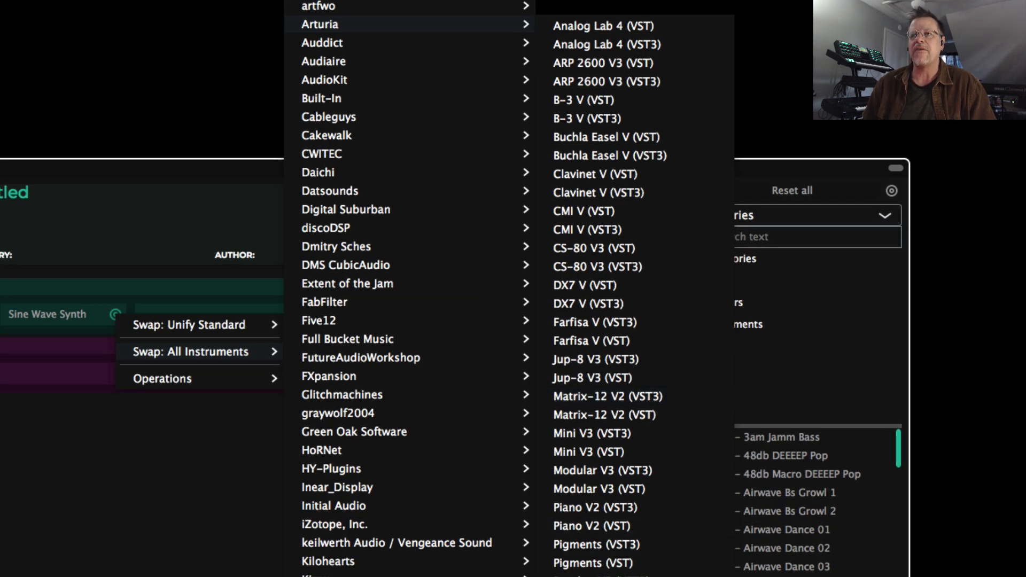
scroll(415, 289, down, 2)
scroll(415, 289, up, 3)
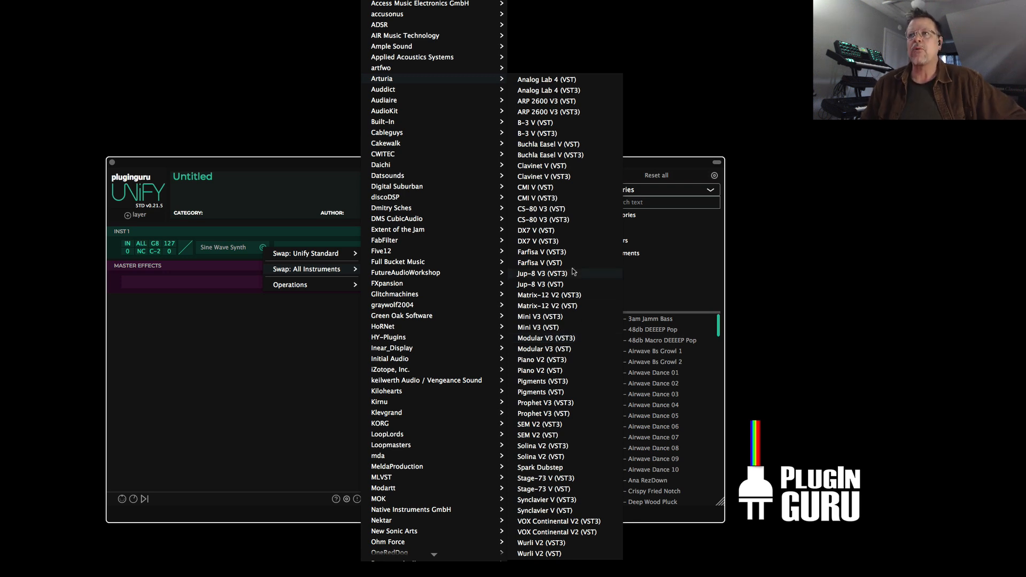
click(225, 513)
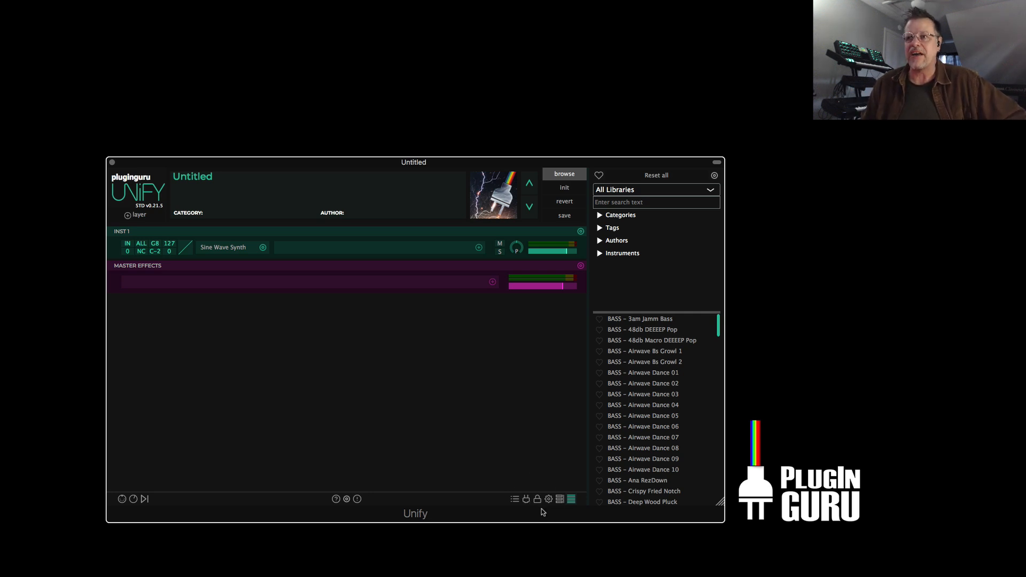
- Look through the rest of the manufacturers available for swapping and examine the Roland Cloud instruments, leaving the layer's synth unswapped
click(262, 247)
mouse_move(274, 266)
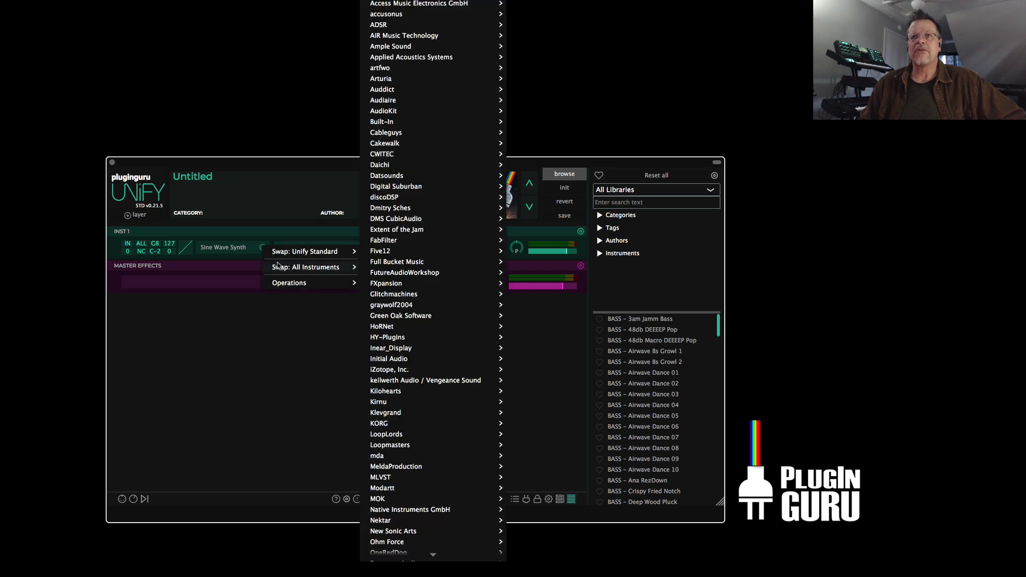
scroll(417, 414, down, 10)
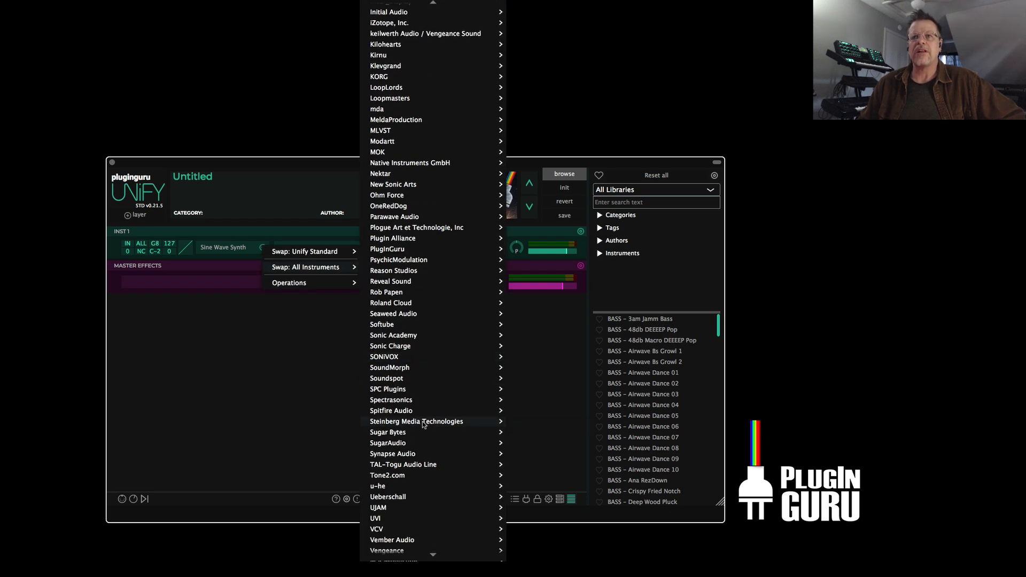
mouse_move(420, 303)
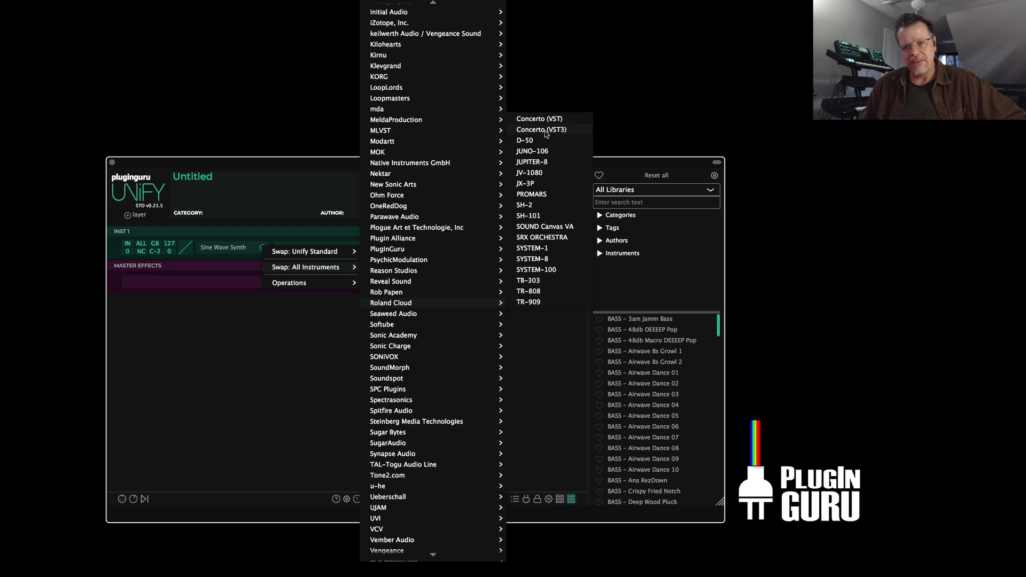
click(542, 372)
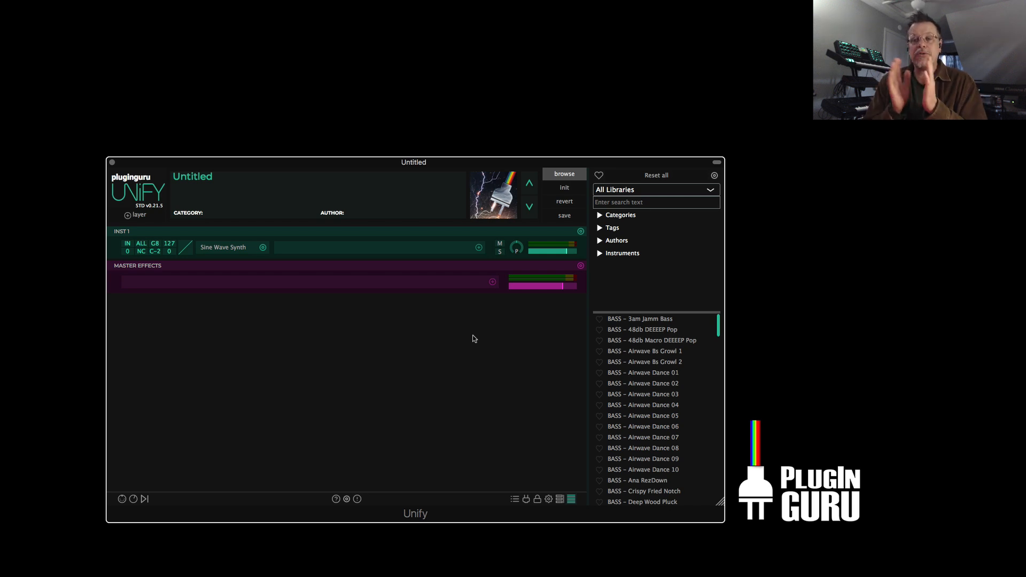
- Load the patch GTR - Octave Jazz Guitar in Space from the patch browser
scroll(657, 408, down, 15)
scroll(630, 424, down, 8)
scroll(638, 424, down, 15)
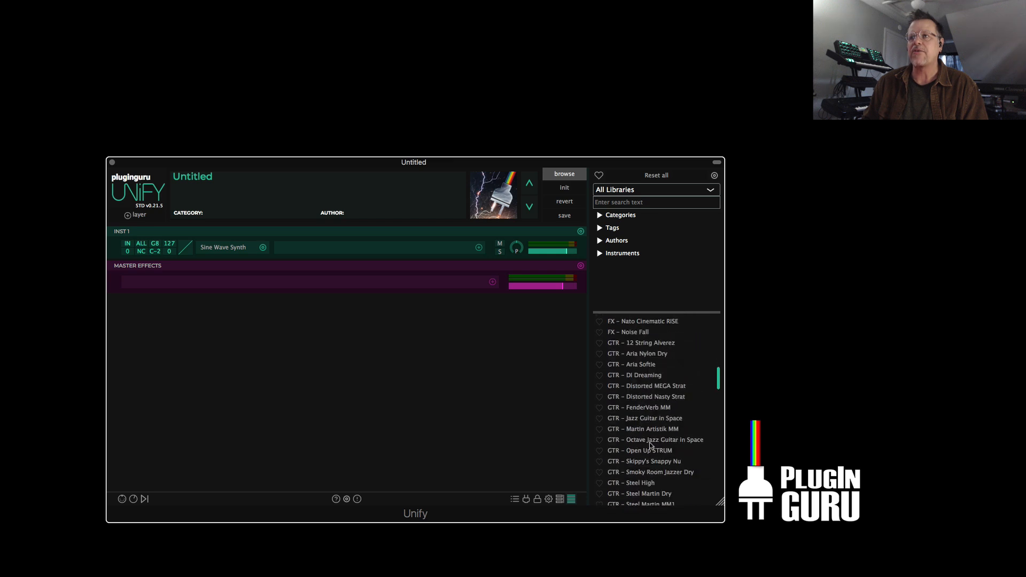
click(650, 441)
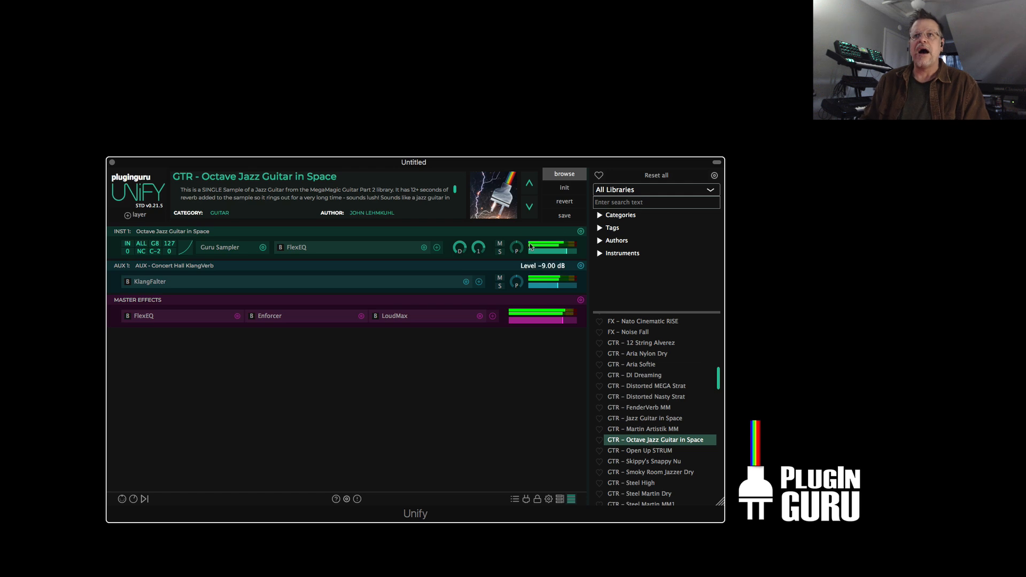
- Add an empty instrument layer and swap its Sine Wave Synth for Serum by Xfer Records
click(146, 216)
mouse_move(186, 222)
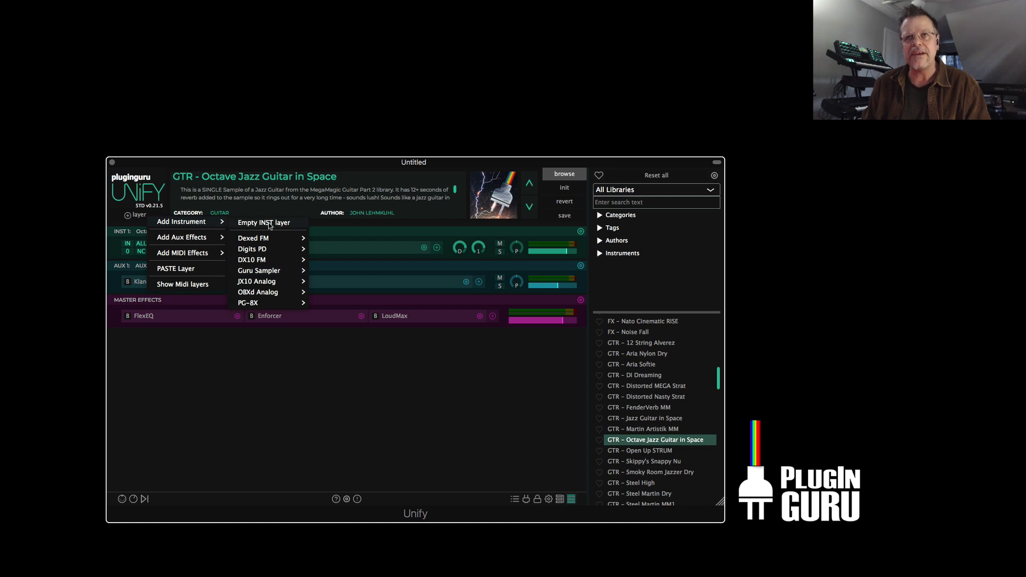
click(270, 224)
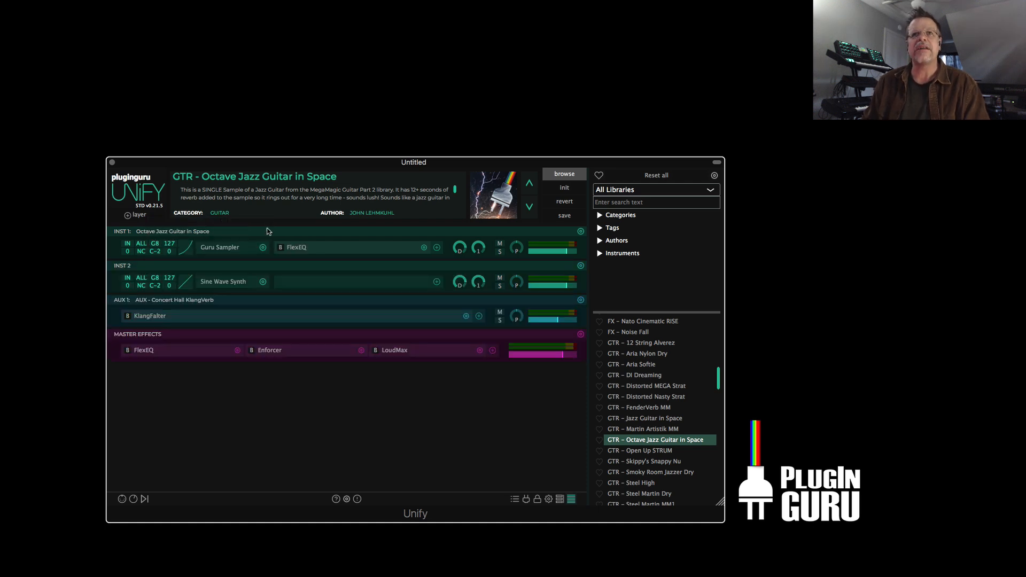
click(262, 282)
mouse_move(281, 259)
scroll(405, 343, down, 10)
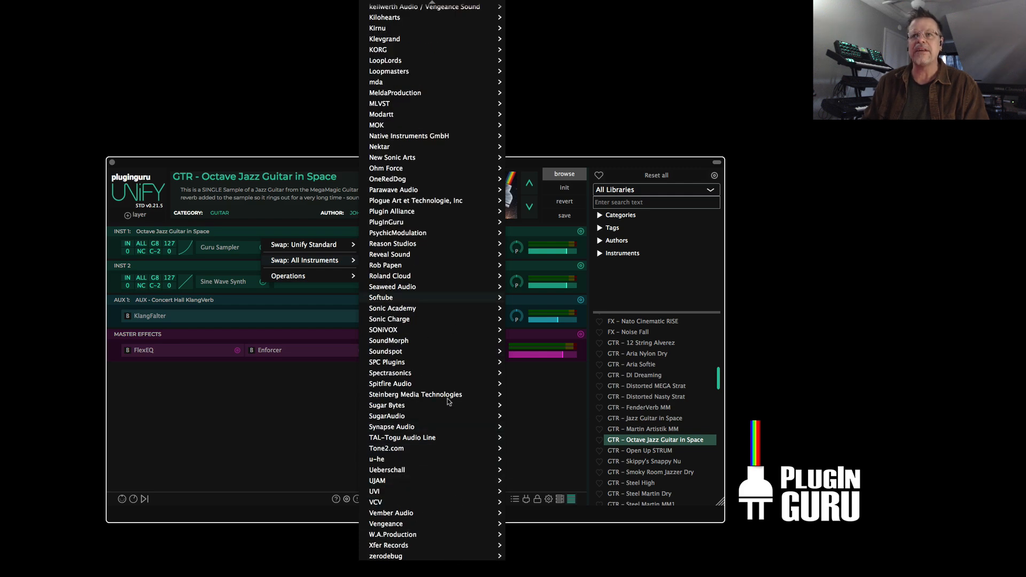
mouse_move(433, 549)
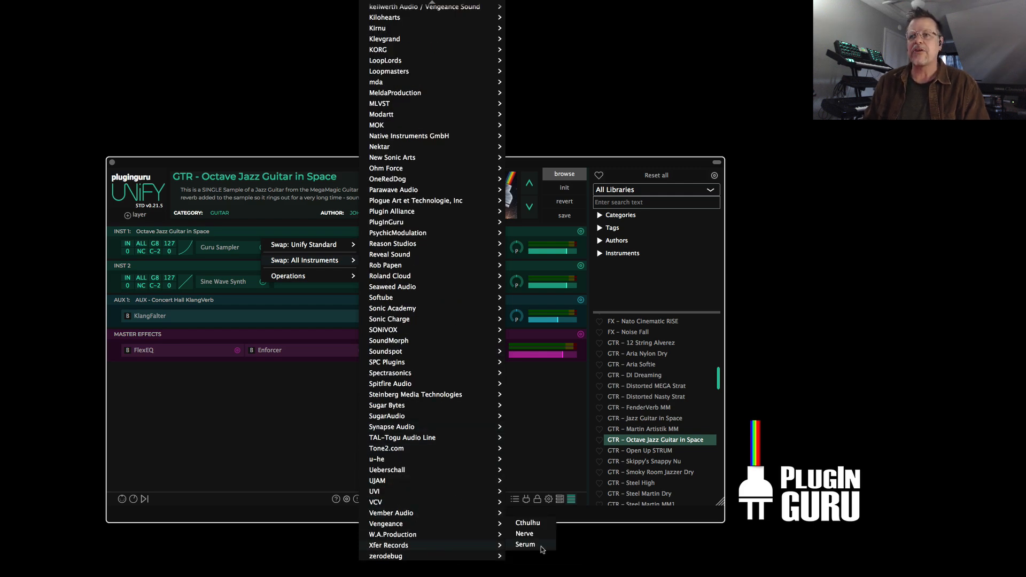
click(525, 545)
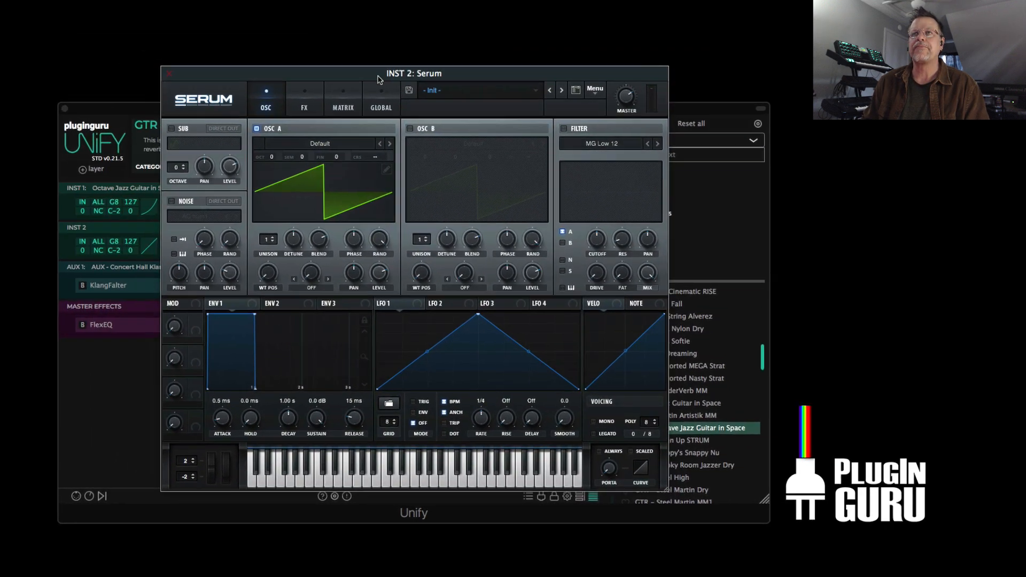
- Load the PLUCK - Halo preset from the PlugInGuru KAMOJI V1 bank in Serum and close the Serum window
click(459, 90)
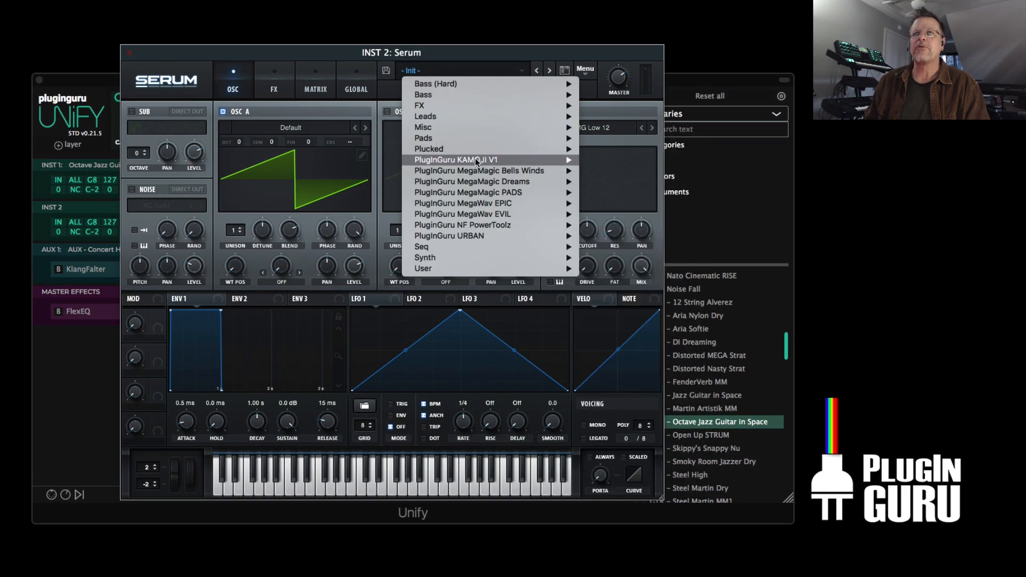
mouse_move(478, 161)
scroll(635, 391, down, 15)
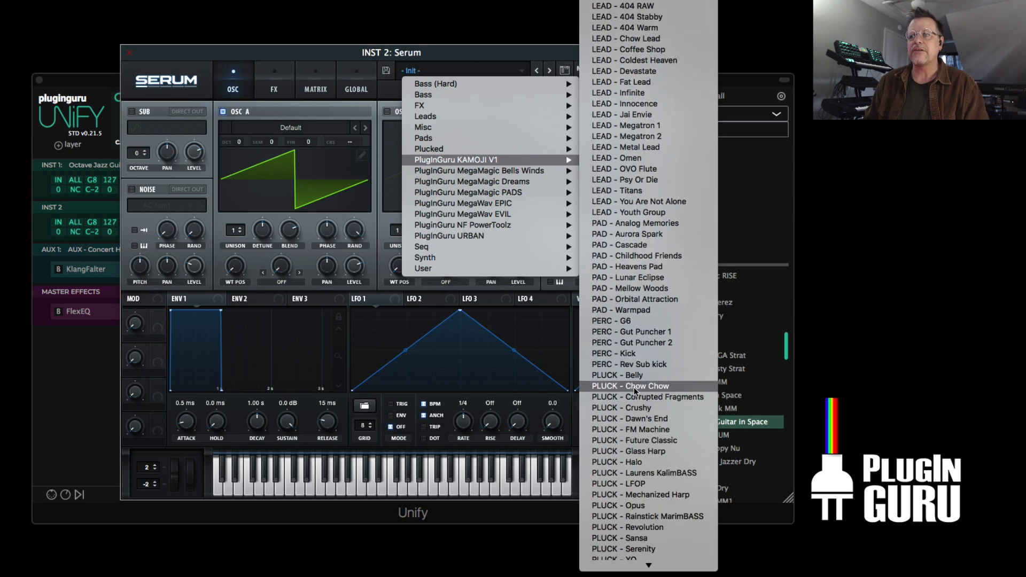
click(641, 464)
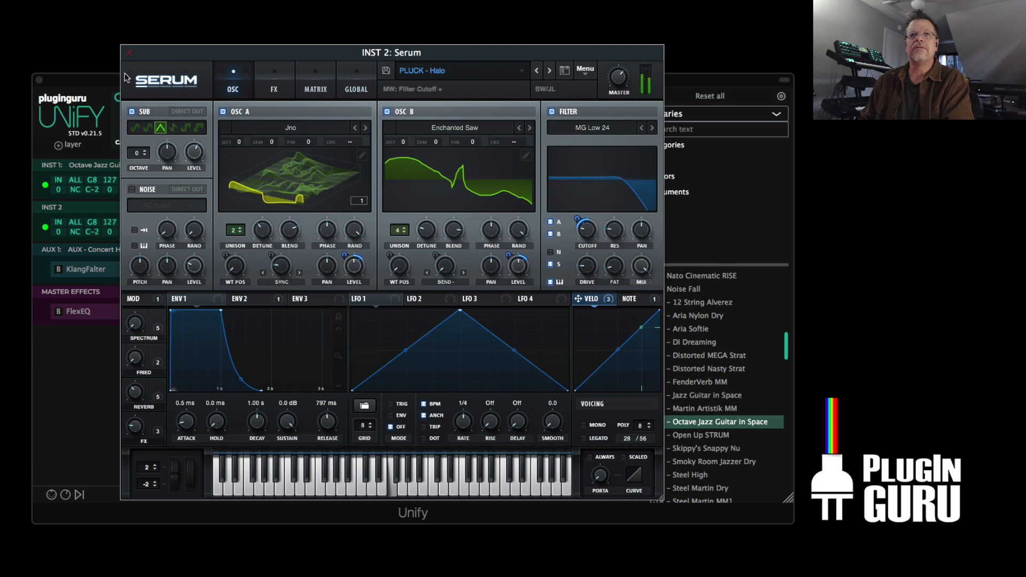
click(129, 52)
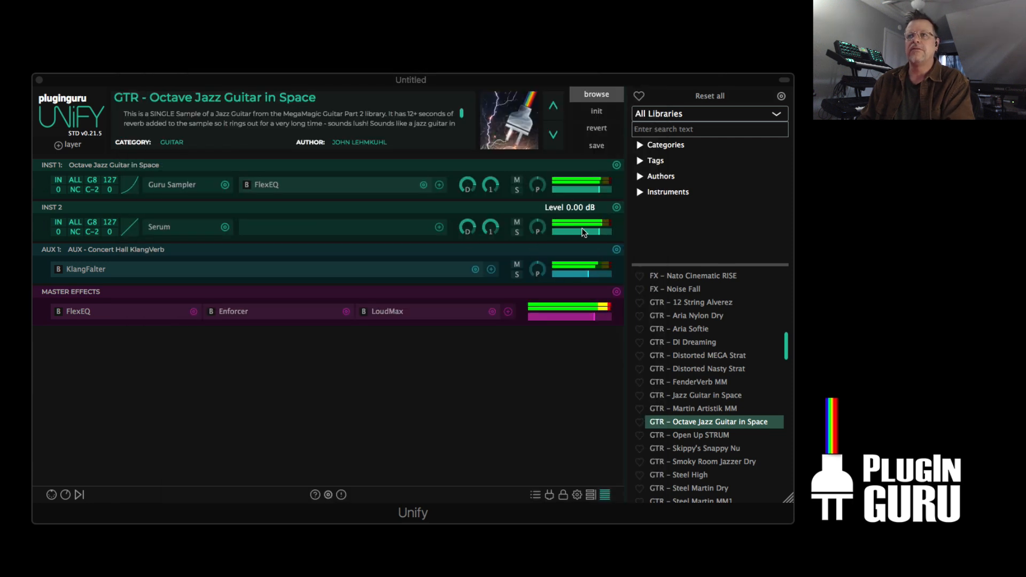
- Lower the Serum layer's level slightly, and mute and unmute the jazz guitar layer to compare the sounds
mouse_move(598, 228)
mouse_down()
mouse_move(556, 236)
mouse_move(600, 234)
mouse_up()
click(519, 182)
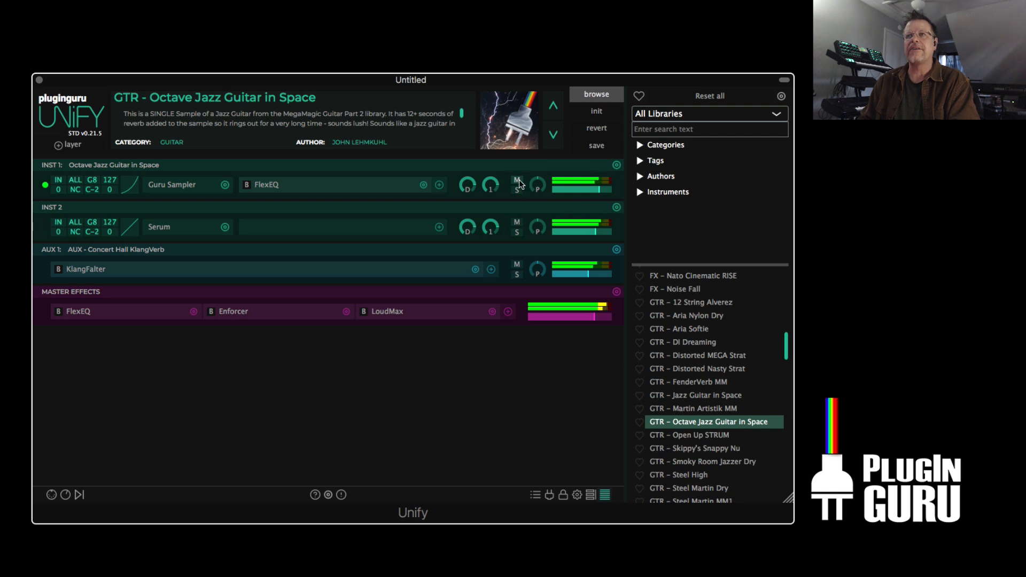
click(519, 181)
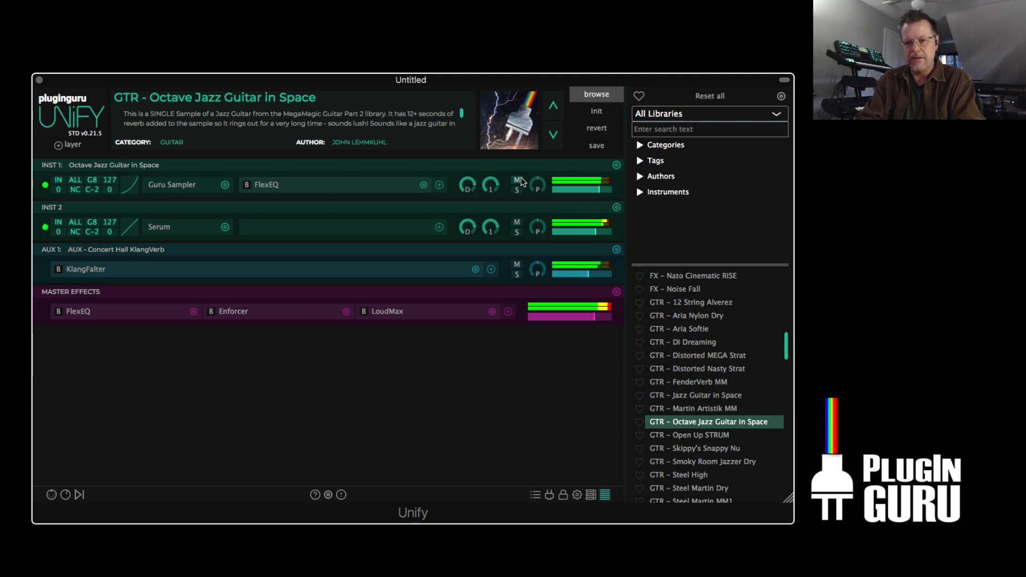
- Bend the Serum layer's velocity curve downward into a concave shape and close the curve editor
click(133, 233)
drag(133, 390, 162, 401)
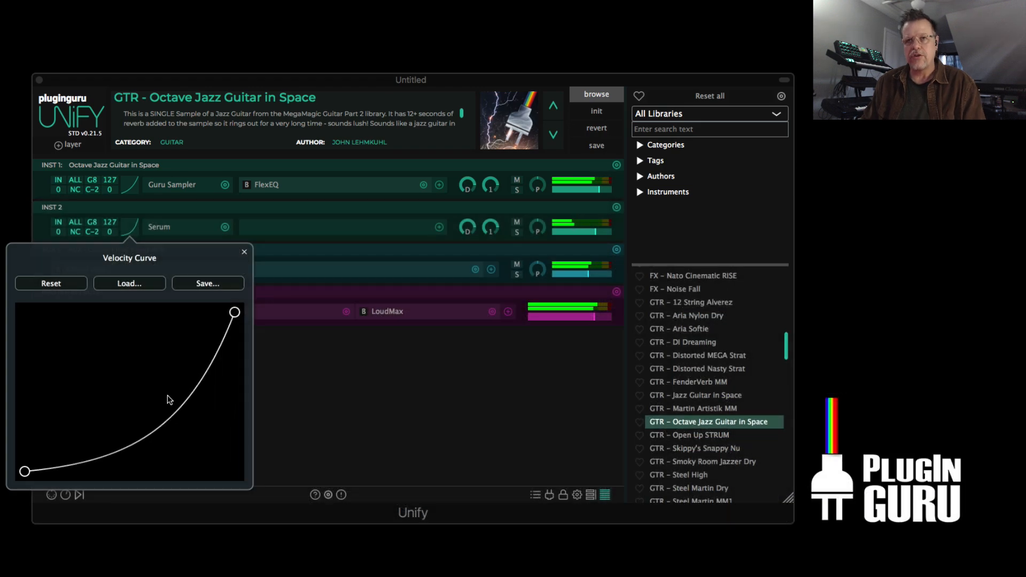
click(244, 254)
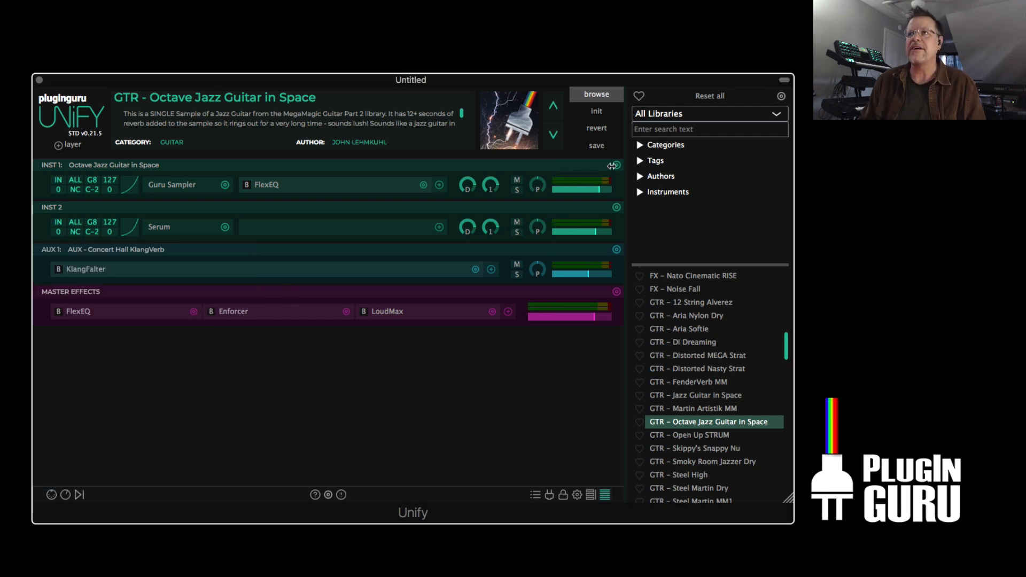
- Save the layered sound as a new patch named GTR - GS Serum Pluck in the User Patches library
click(596, 146)
click(433, 111)
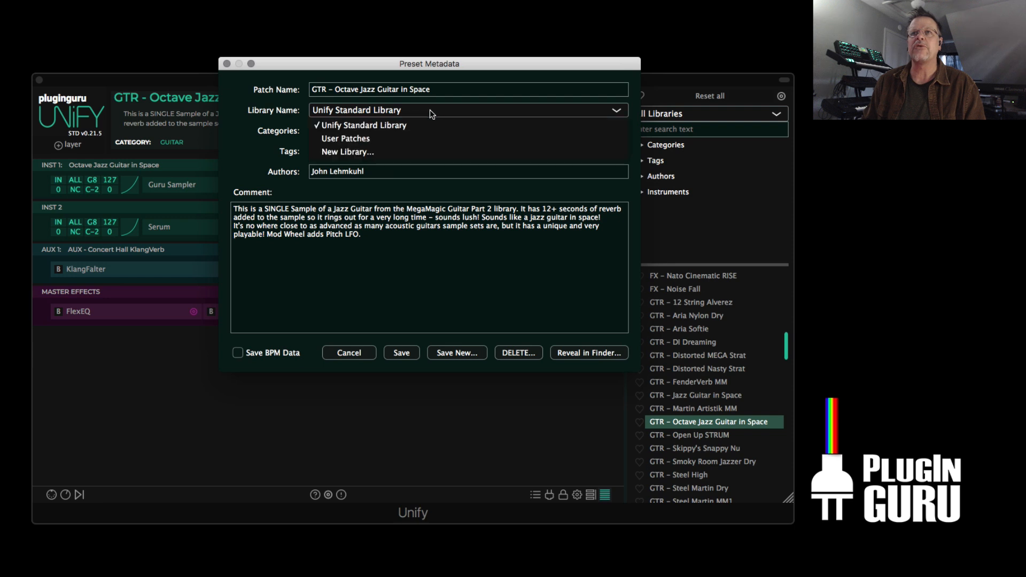
click(356, 139)
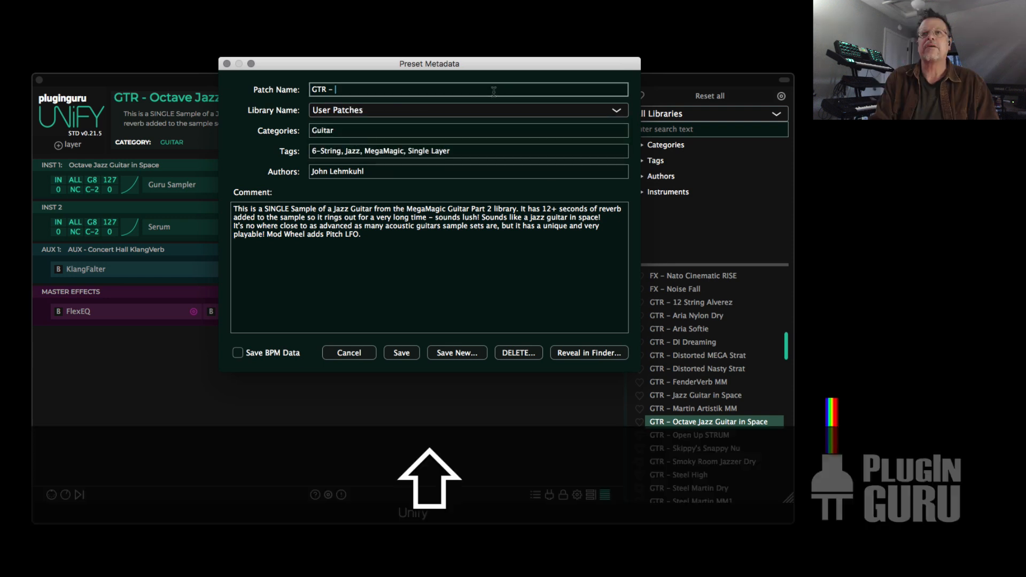
text(GS )
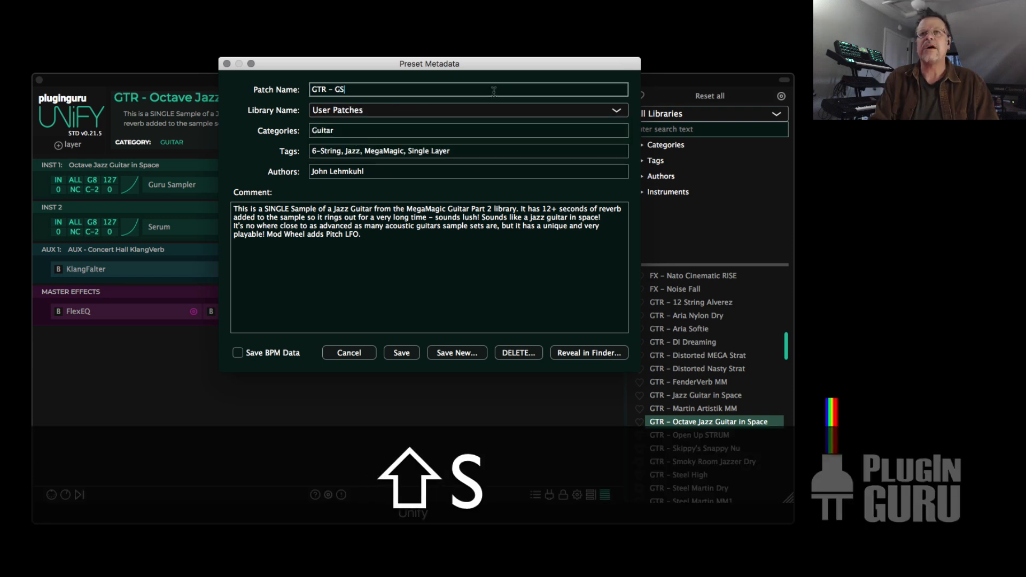
text(Serum P)
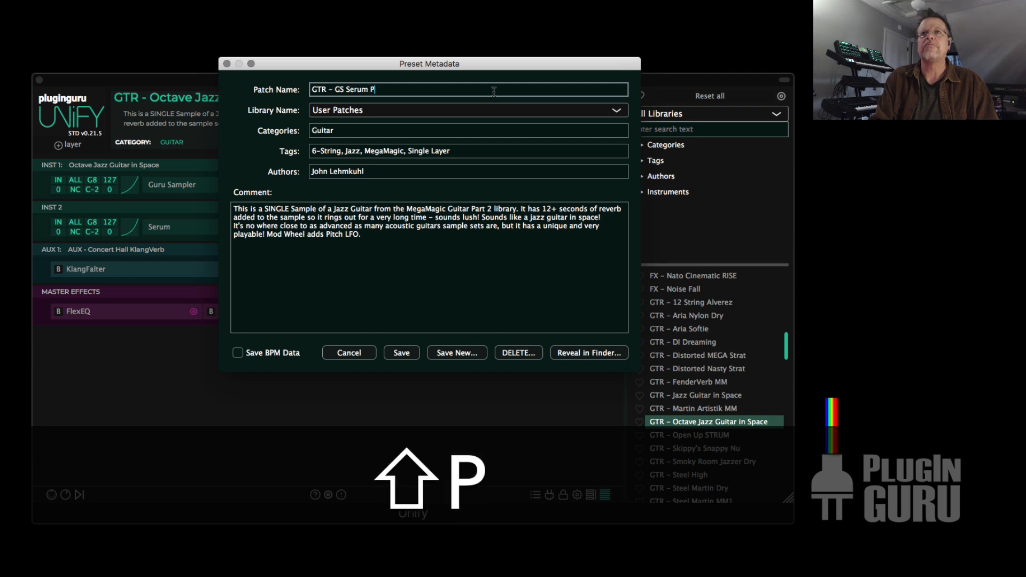
text(luck)
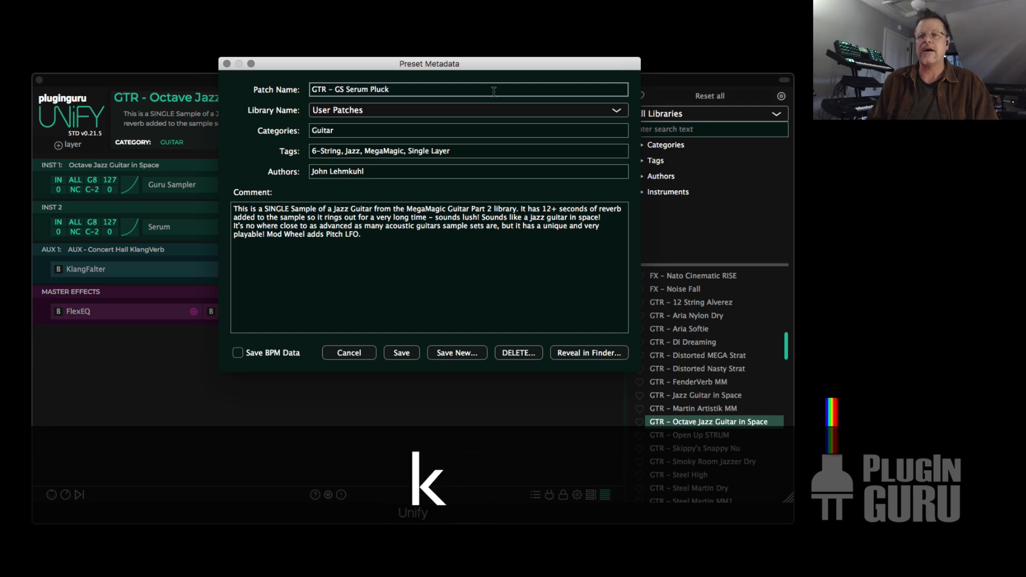
click(453, 355)
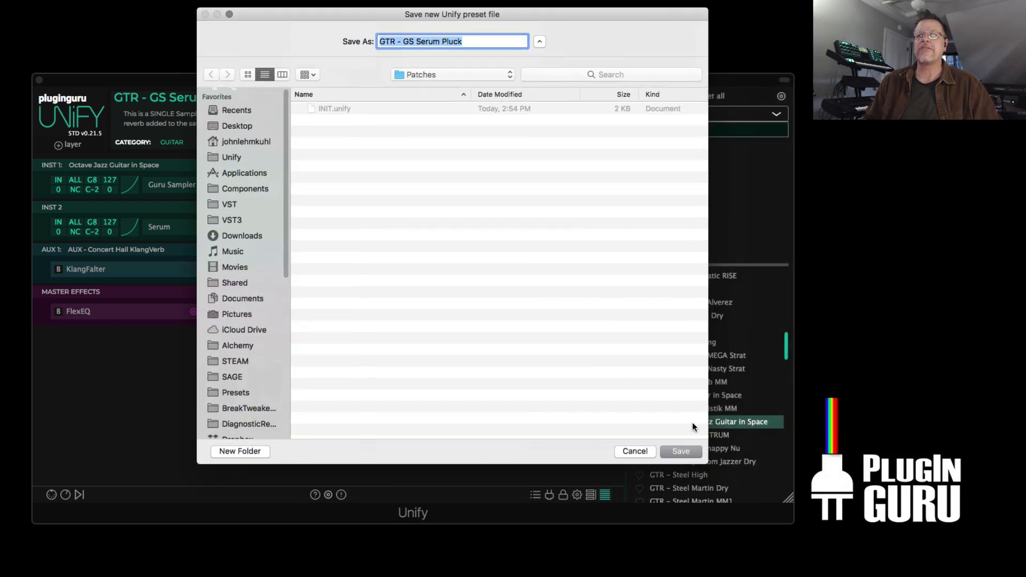
click(681, 452)
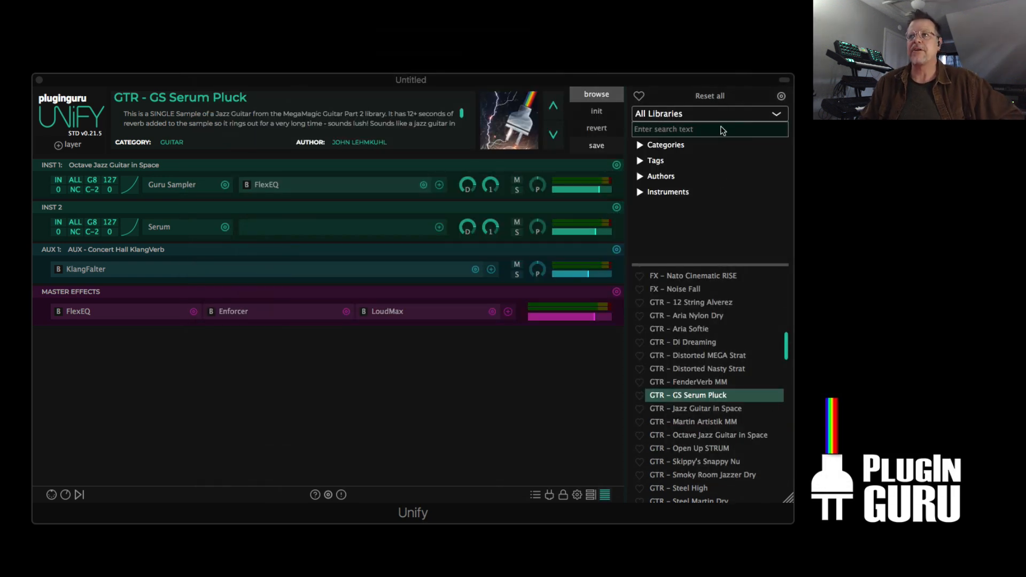
- Limit the patch browser to the Unify Standard Library
click(676, 113)
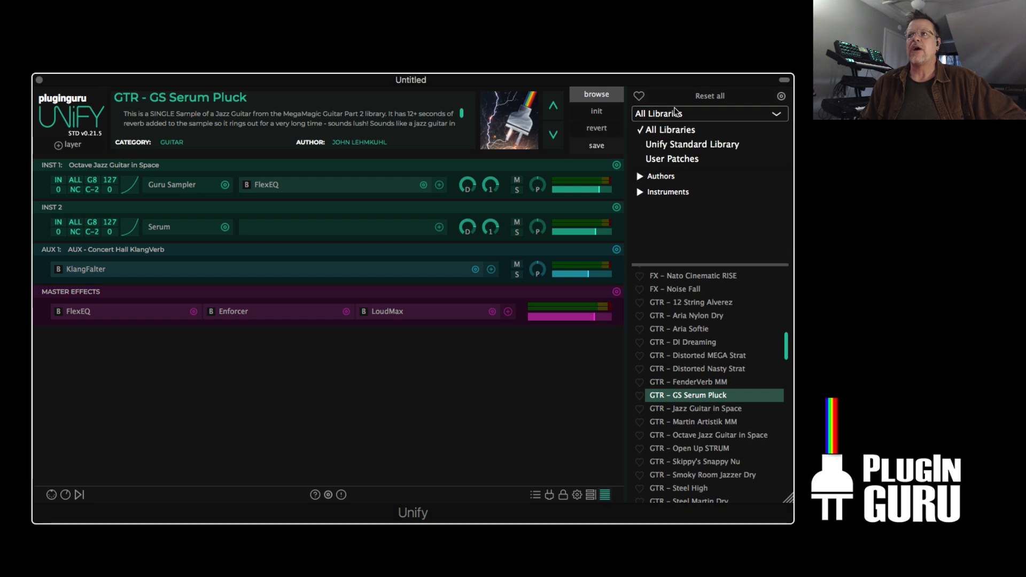
click(673, 146)
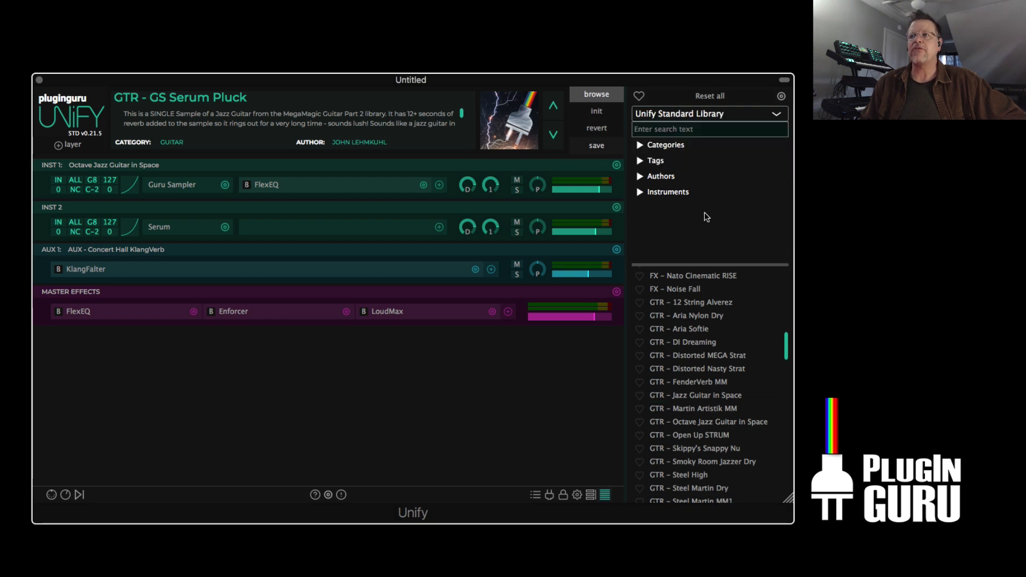
- Load GTR - GS Serum Pluck from the User Patches library, and return the patch browser to the Unify Standard Library
click(678, 110)
click(676, 161)
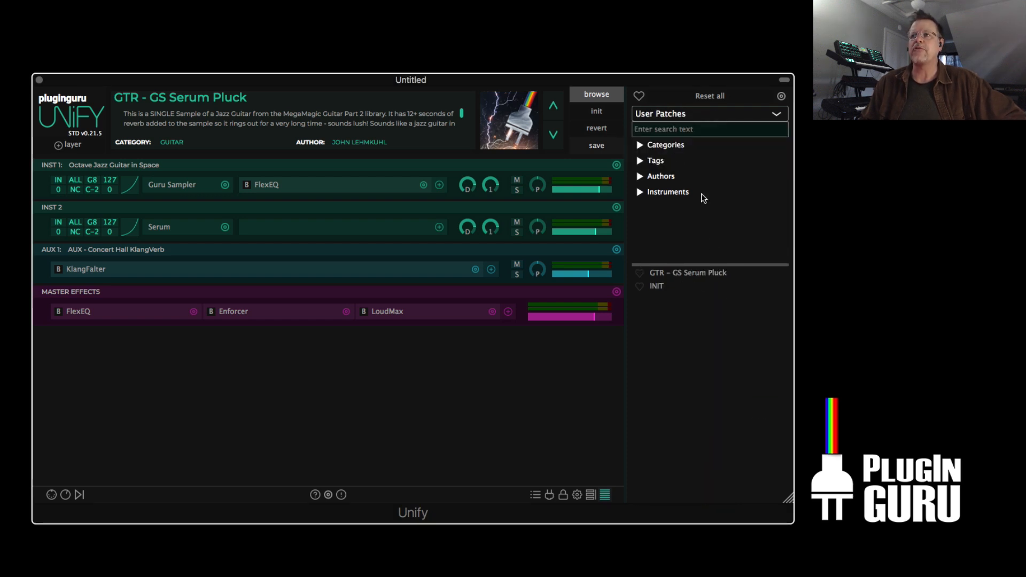
click(691, 274)
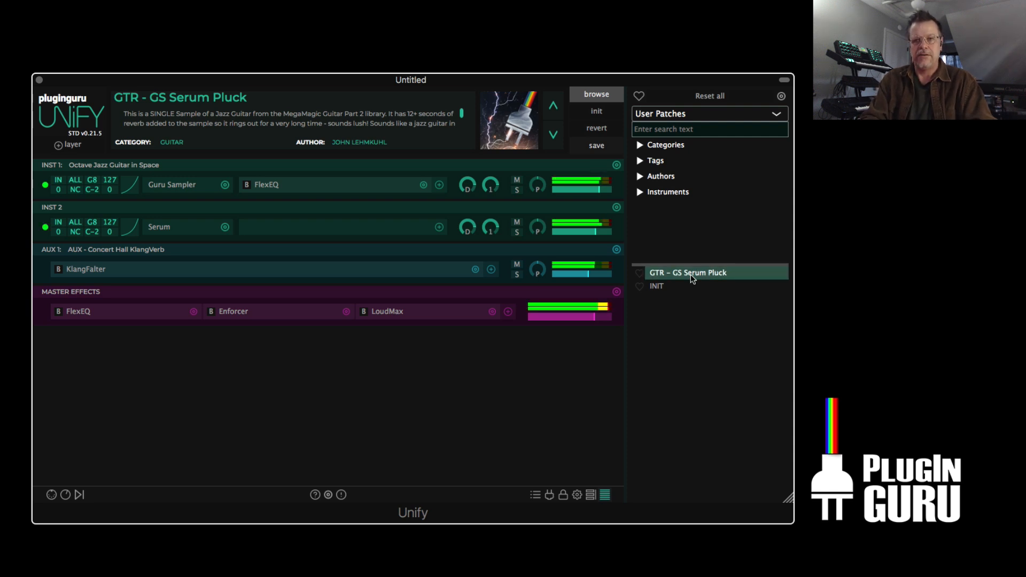
click(676, 115)
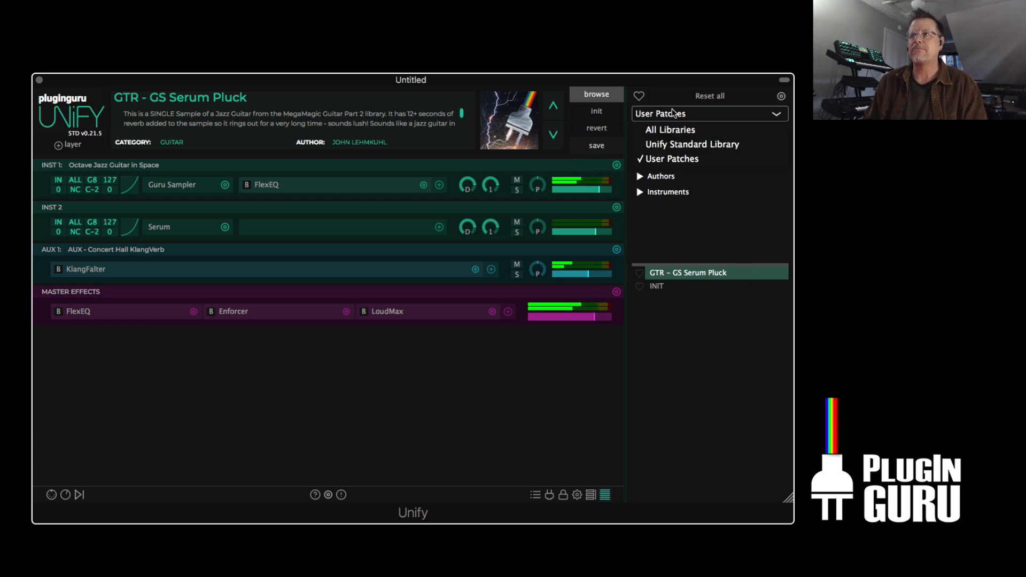
click(678, 145)
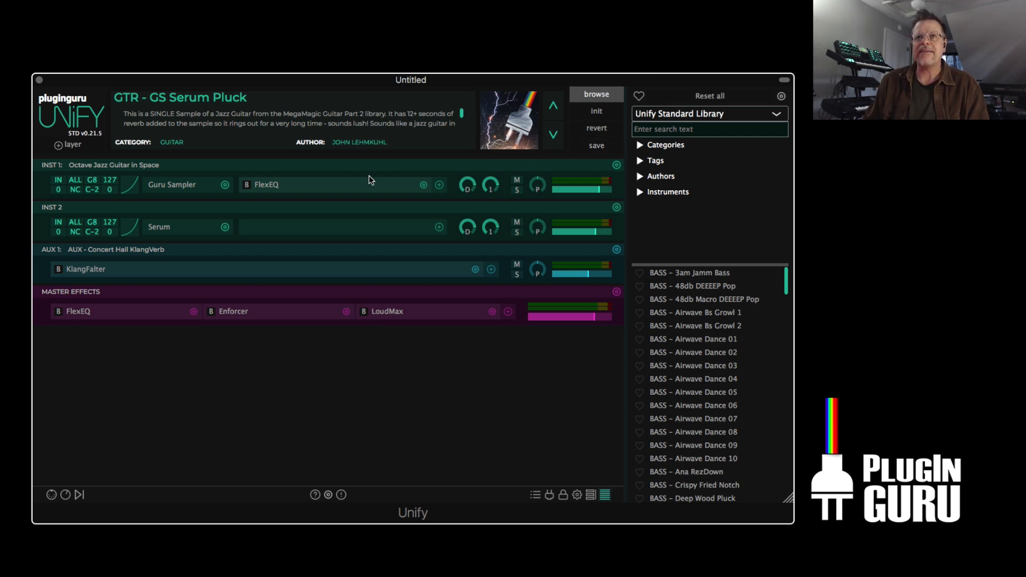
- Look through the manufacturers offered for swapping the Guru Sampler with any scanned instrument, and close the list without choosing
click(225, 184)
mouse_move(255, 214)
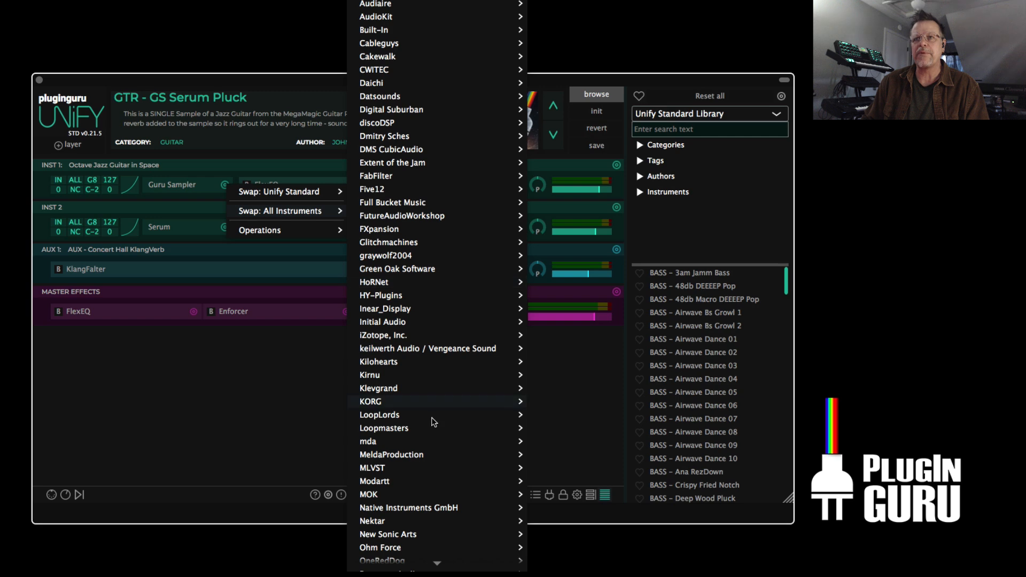
scroll(429, 411, down, 10)
mouse_move(430, 408)
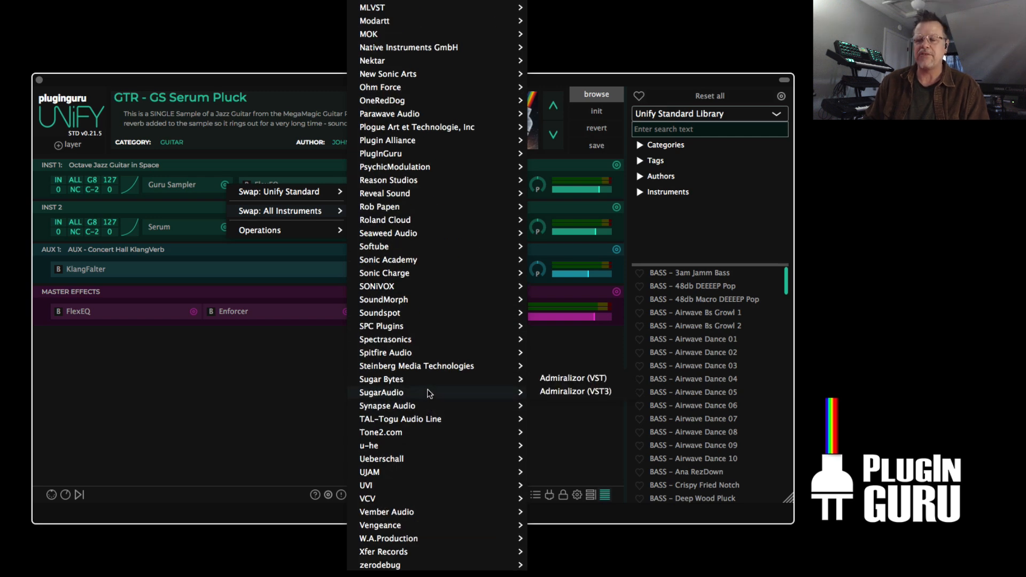
click(278, 385)
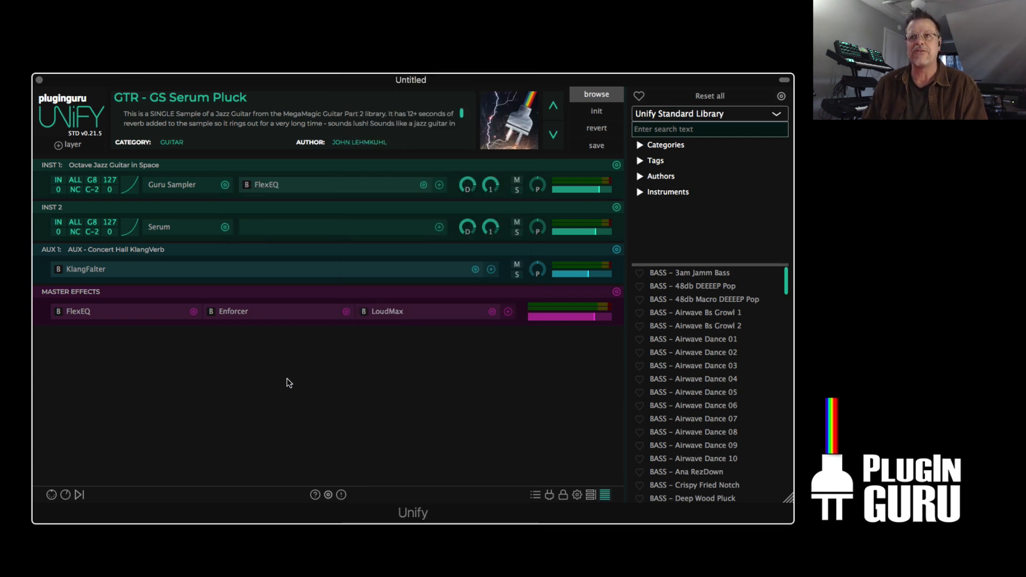
- Look through the manufacturers offered for swapping the jazz guitar layer's FlexEQ with any audio effect, and close the list without choosing
click(425, 185)
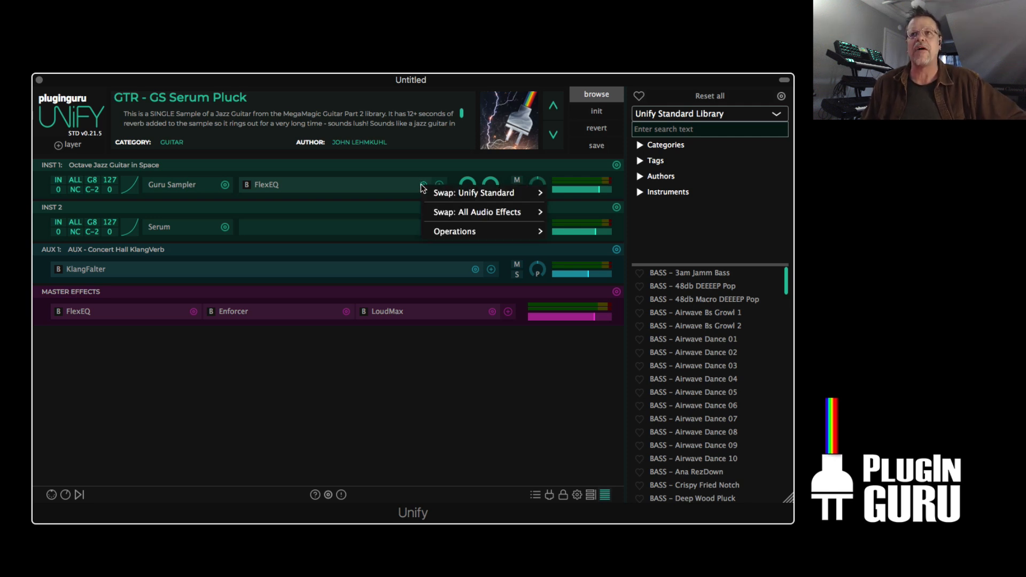
scroll(603, 145, down, 8)
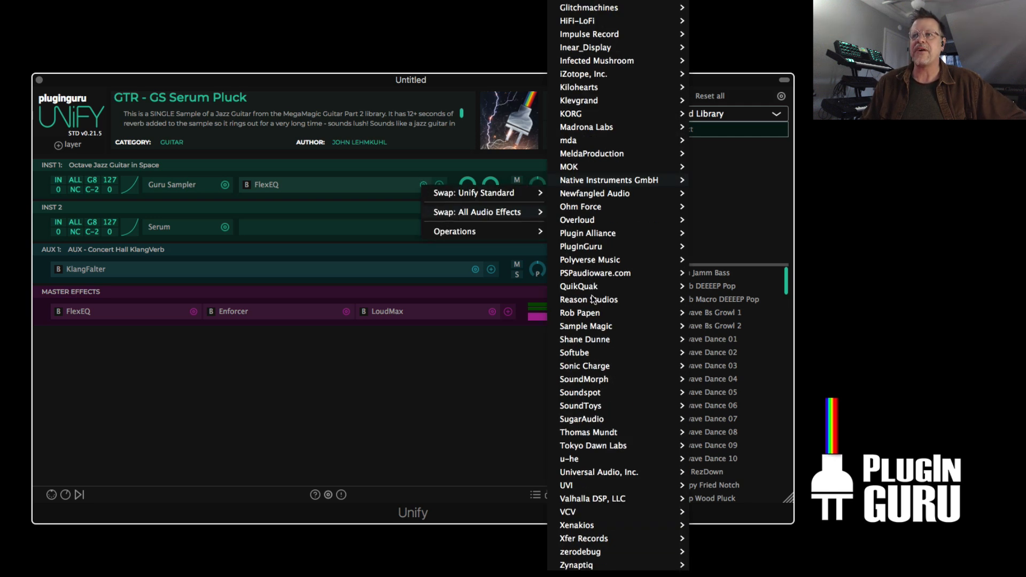
scroll(609, 75, up, 8)
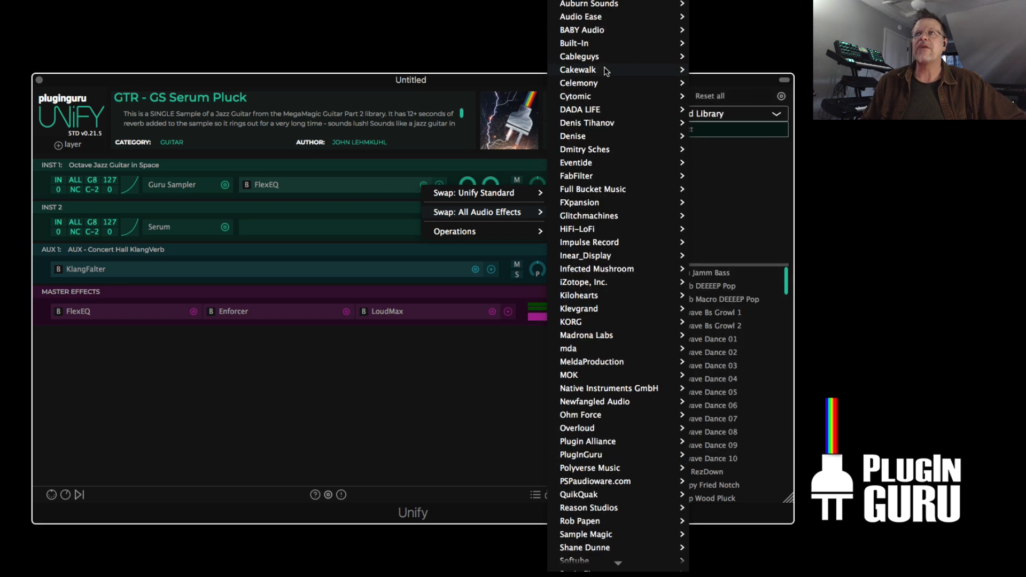
scroll(614, 86, down, 8)
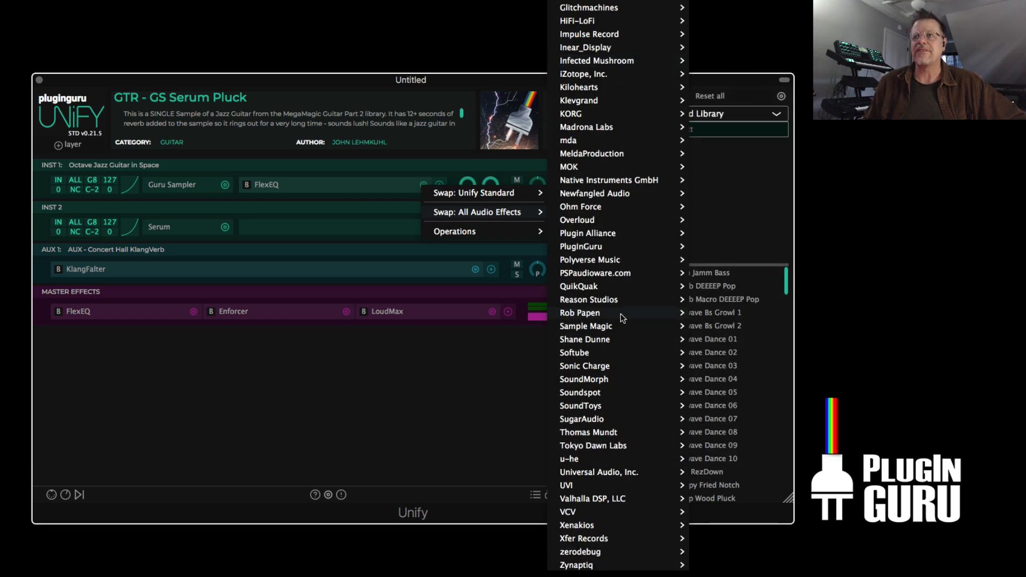
click(370, 427)
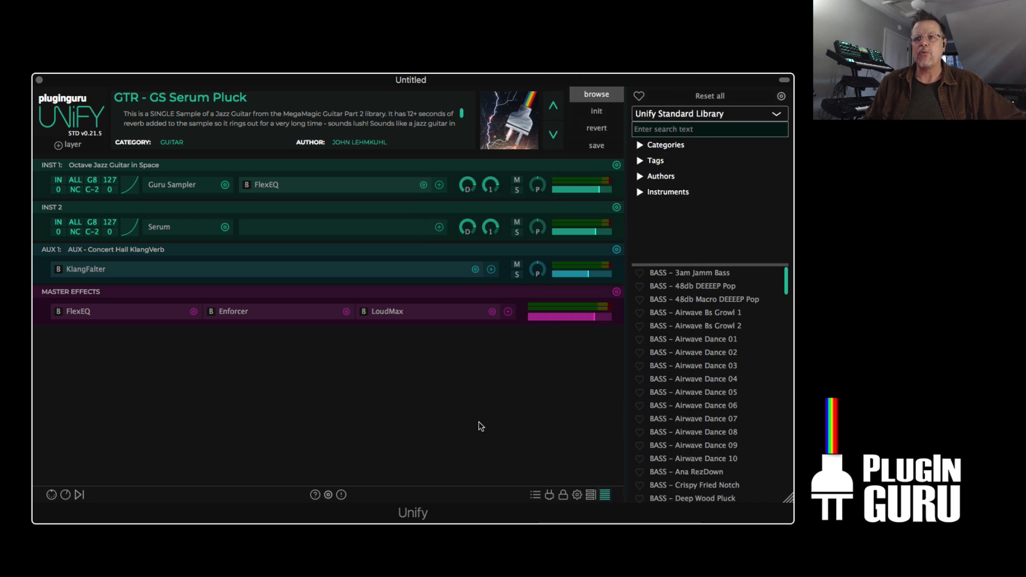
- Open the Favorite Plug-in Subsets editor and view the MIDI Effects and Audio Effects types before returning to Instruments
click(536, 497)
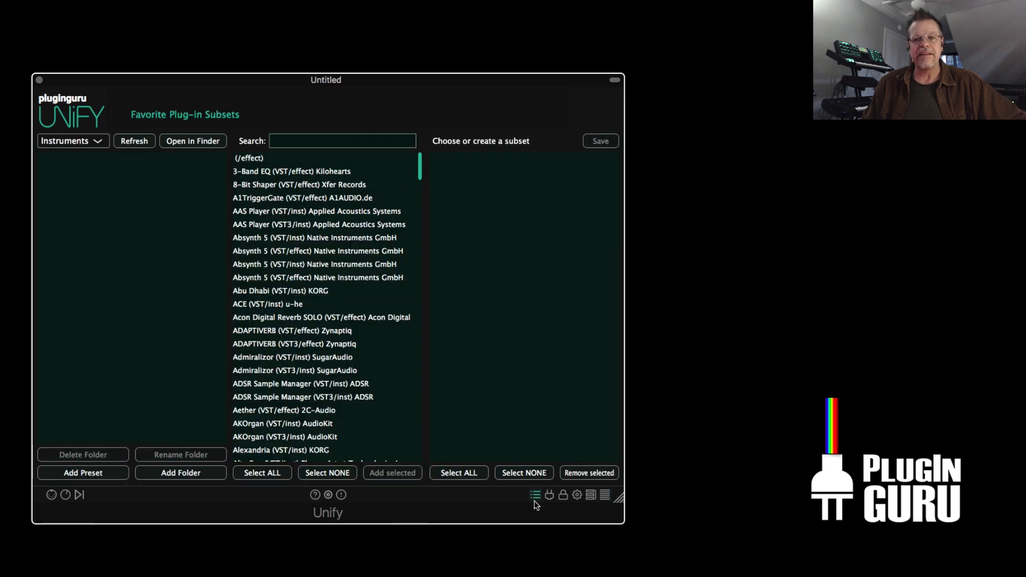
click(70, 144)
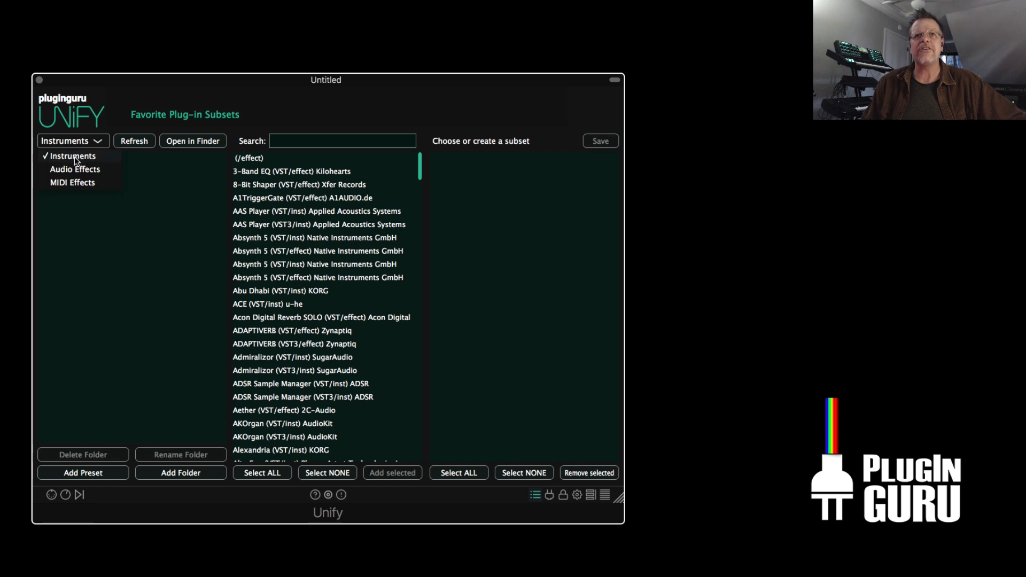
click(72, 183)
click(69, 142)
click(68, 170)
click(68, 141)
click(74, 157)
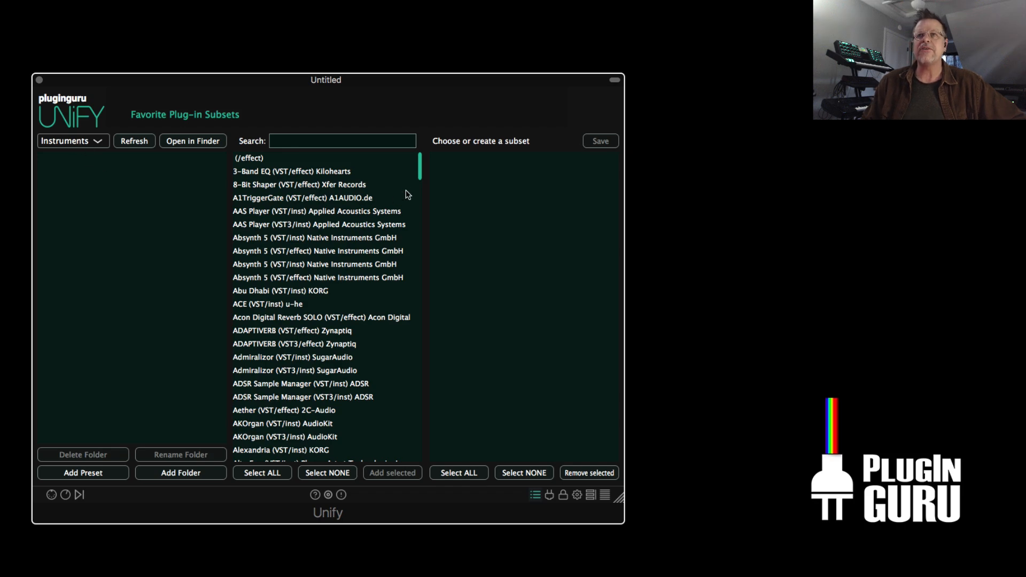
drag(418, 170, 474, 109)
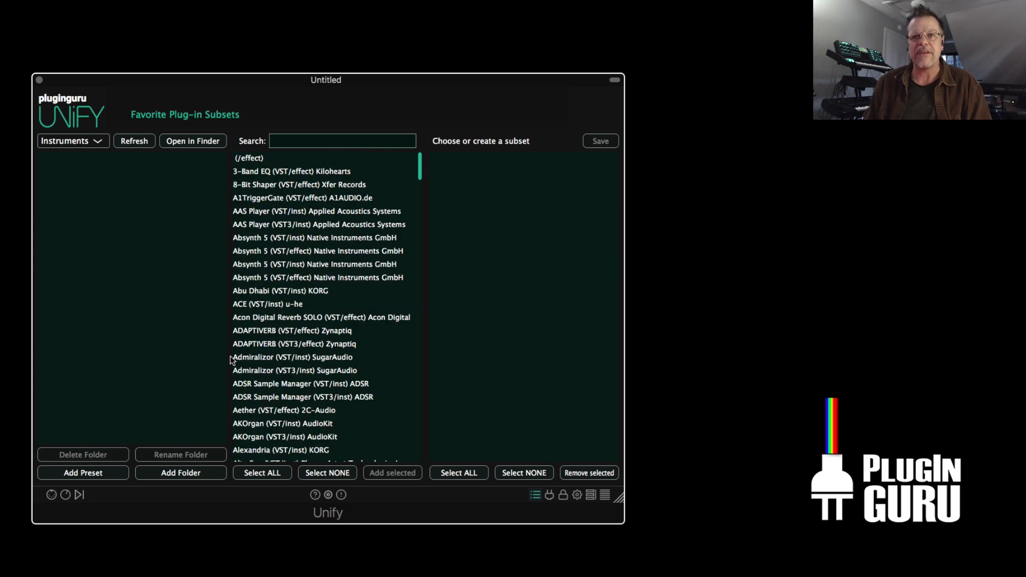
- Add a new instrument subset preset and rename it ALL INSTRUMENTS
click(87, 465)
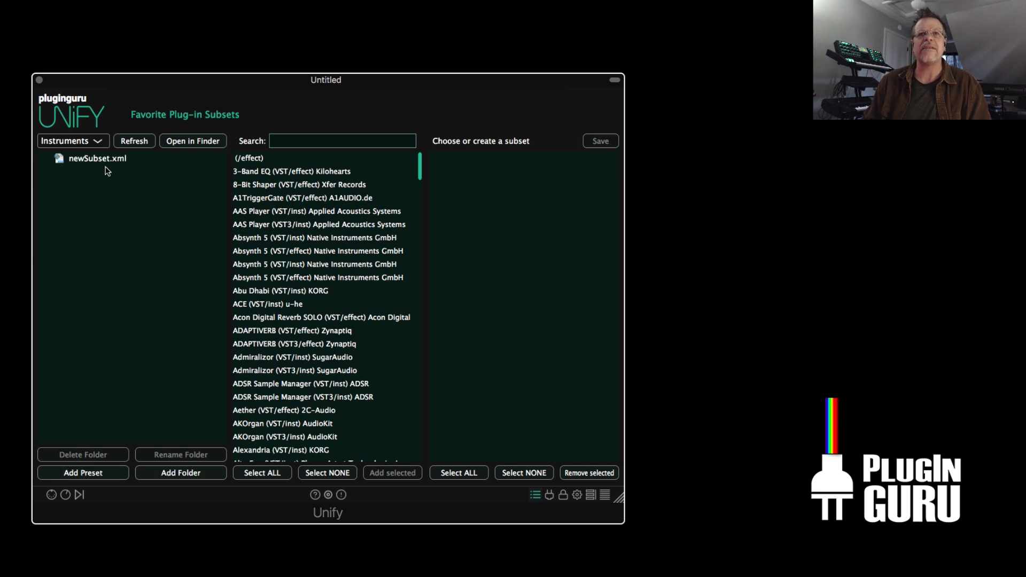
click(96, 159)
click(183, 455)
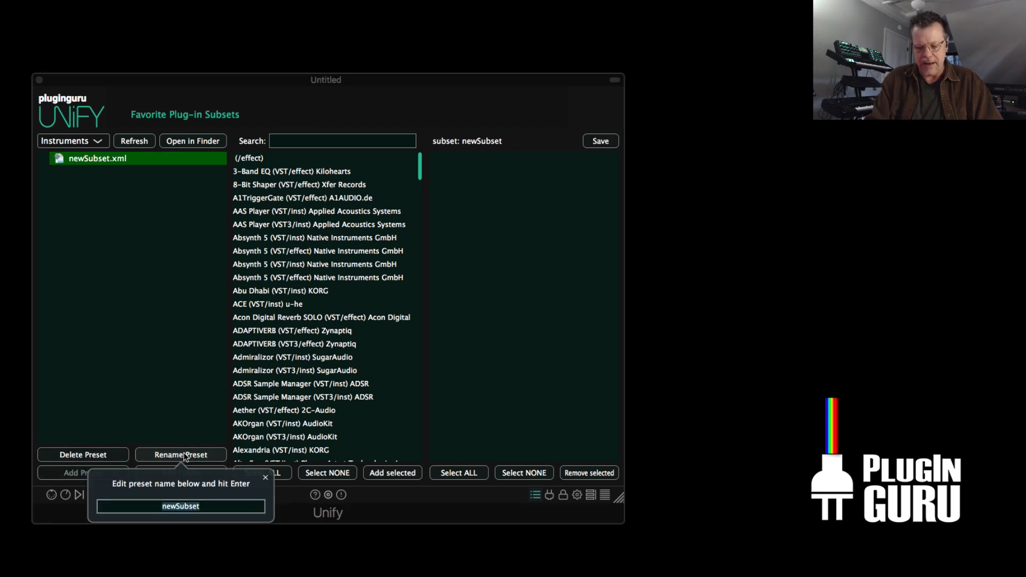
text(ALL)
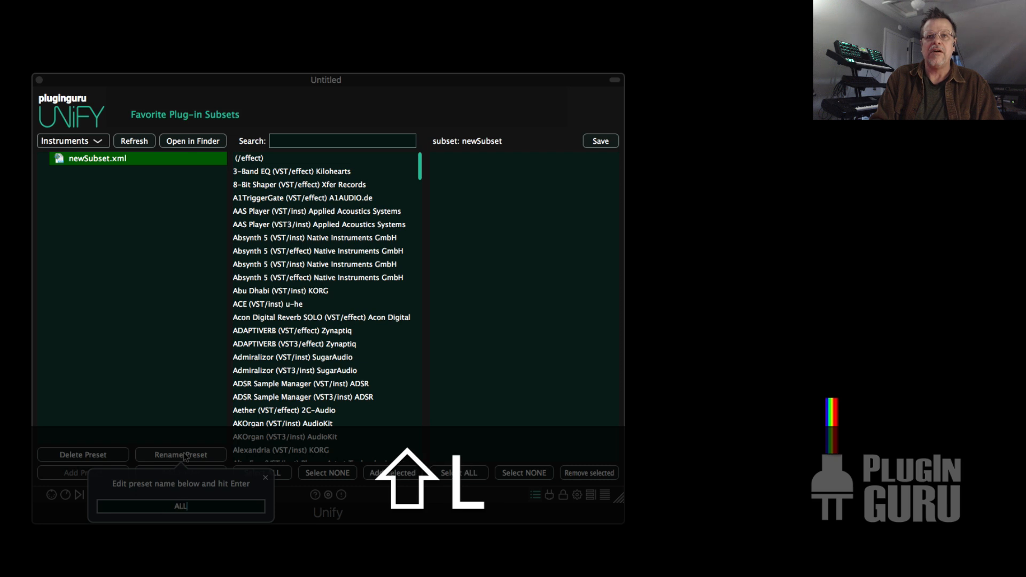
text( INSTRUM)
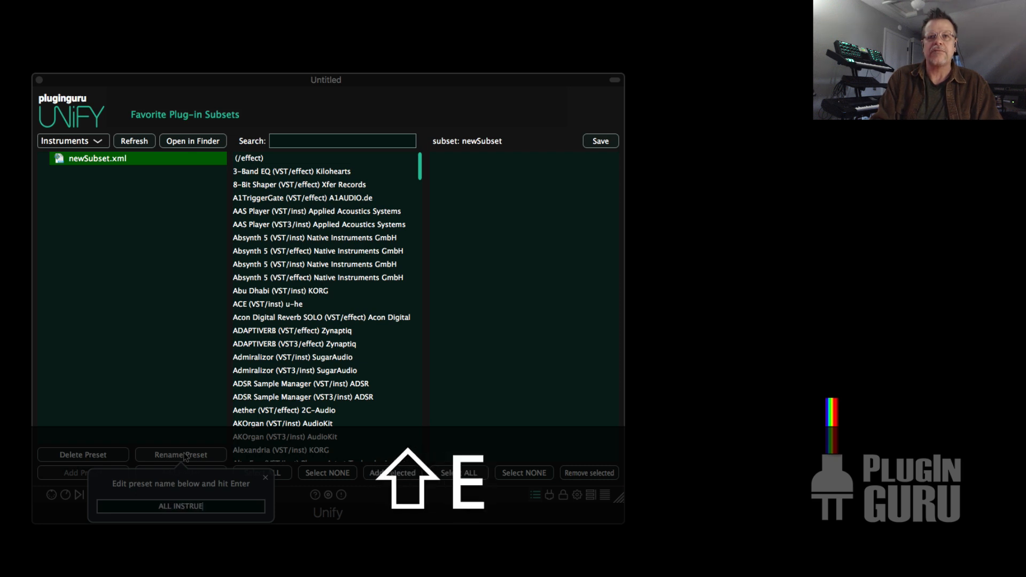
text(ENTS)
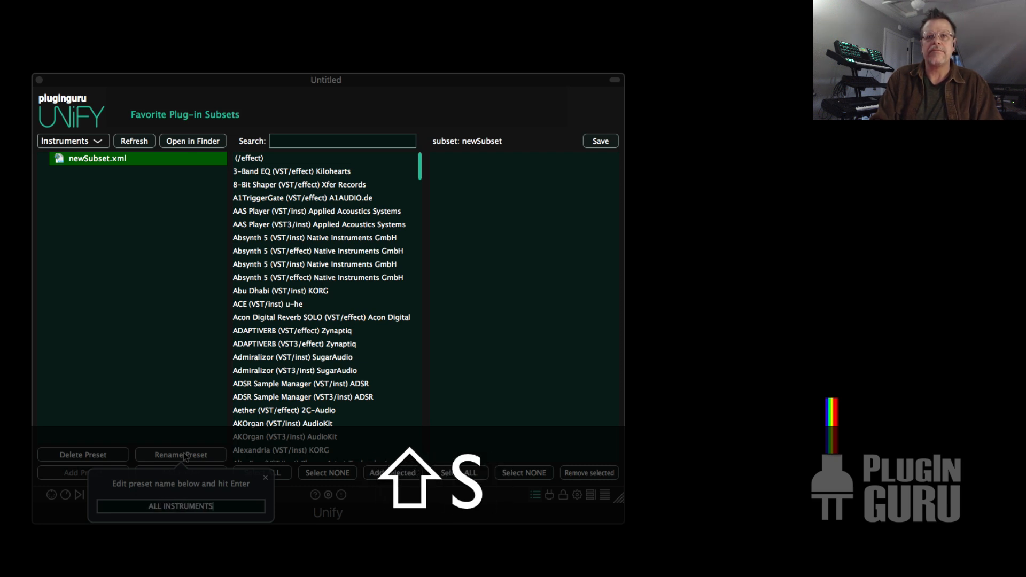
key(shift+Return)
key(Return)
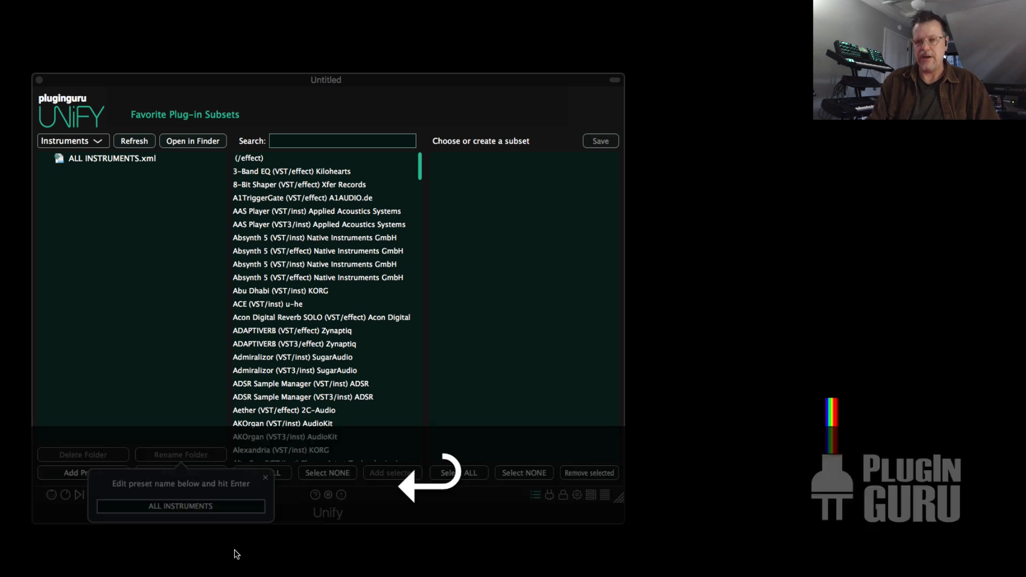
key(KP_Enter)
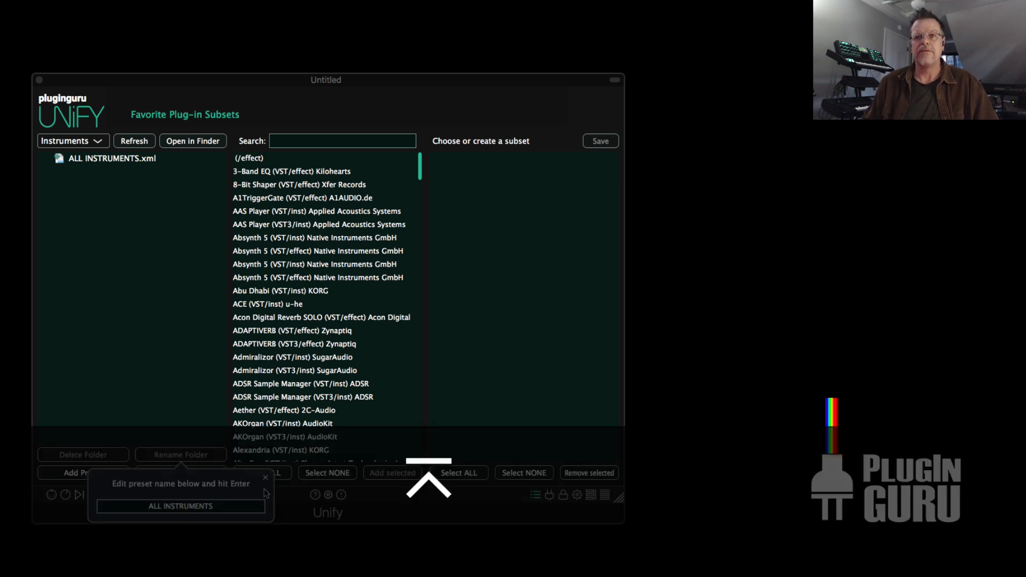
click(265, 477)
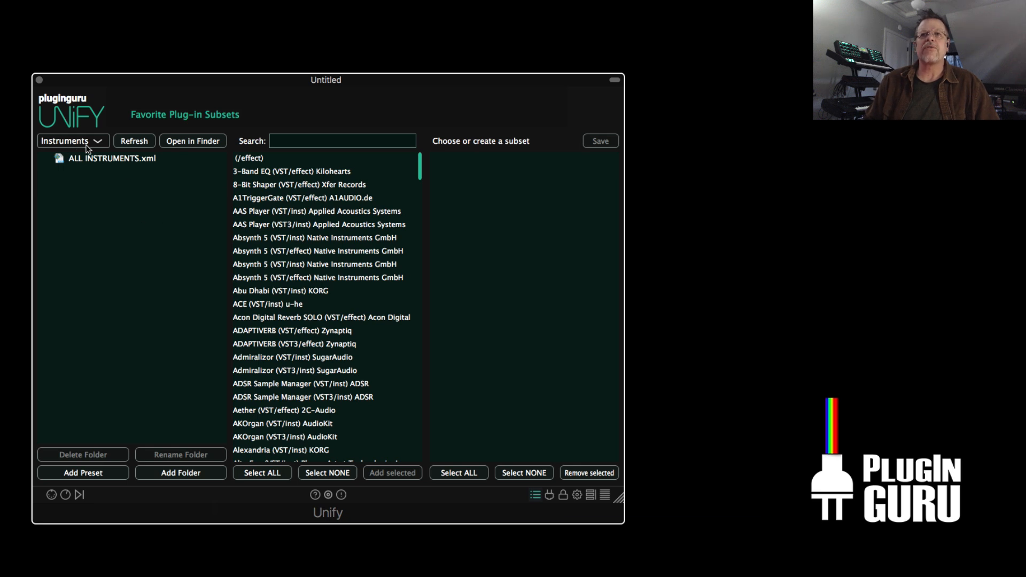
click(245, 160)
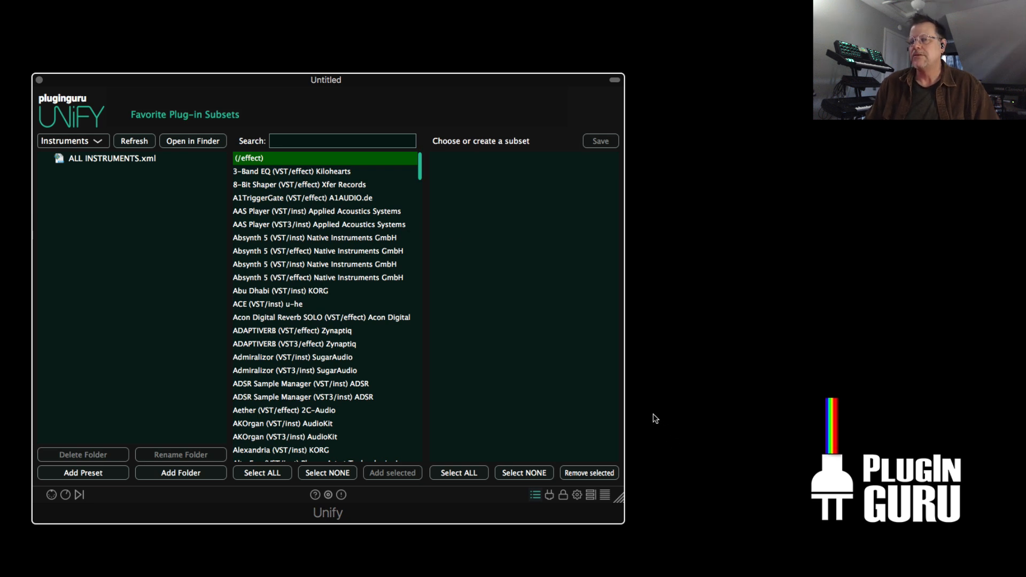
super+click(296, 158)
scroll(299, 207, down, 1)
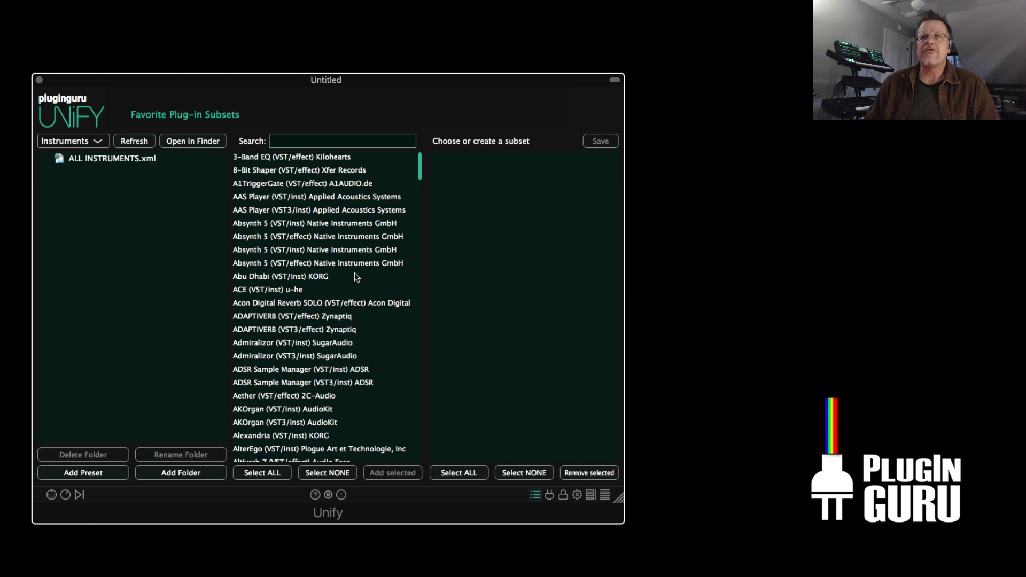
scroll(314, 321, down, 3)
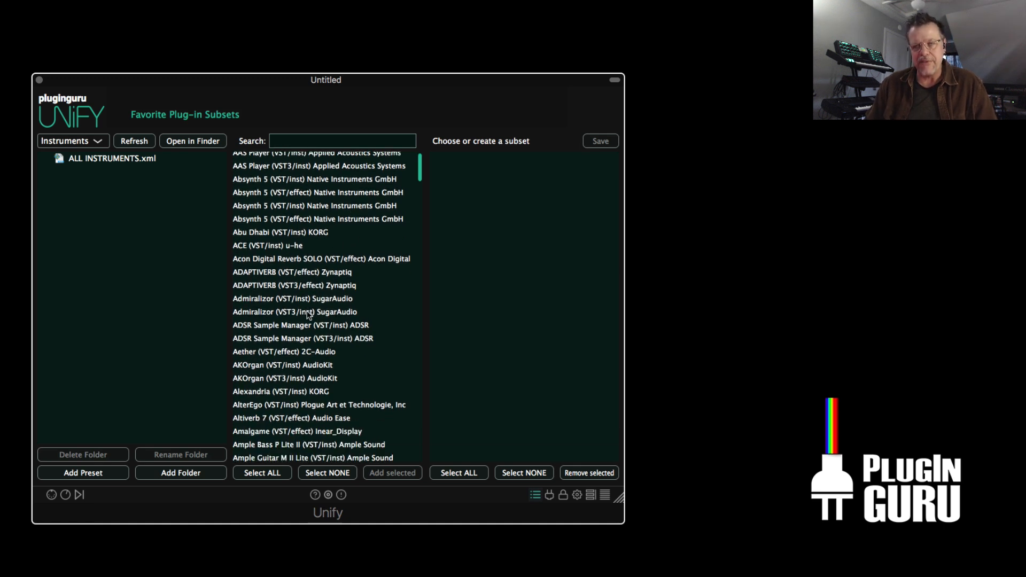
- Filter the available plug-in list by VST/inst and look through the matching instruments
click(287, 140)
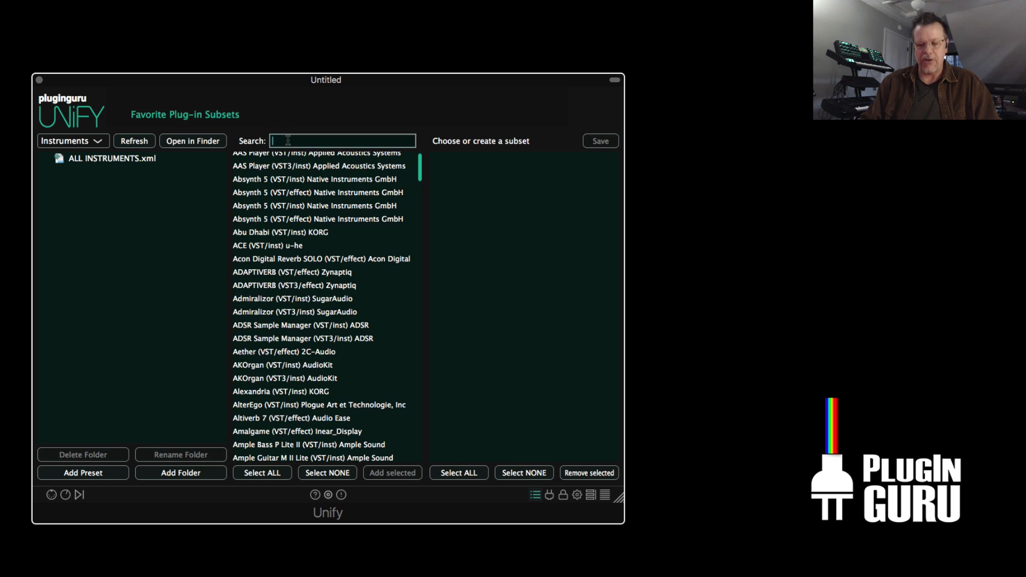
text(VST/)
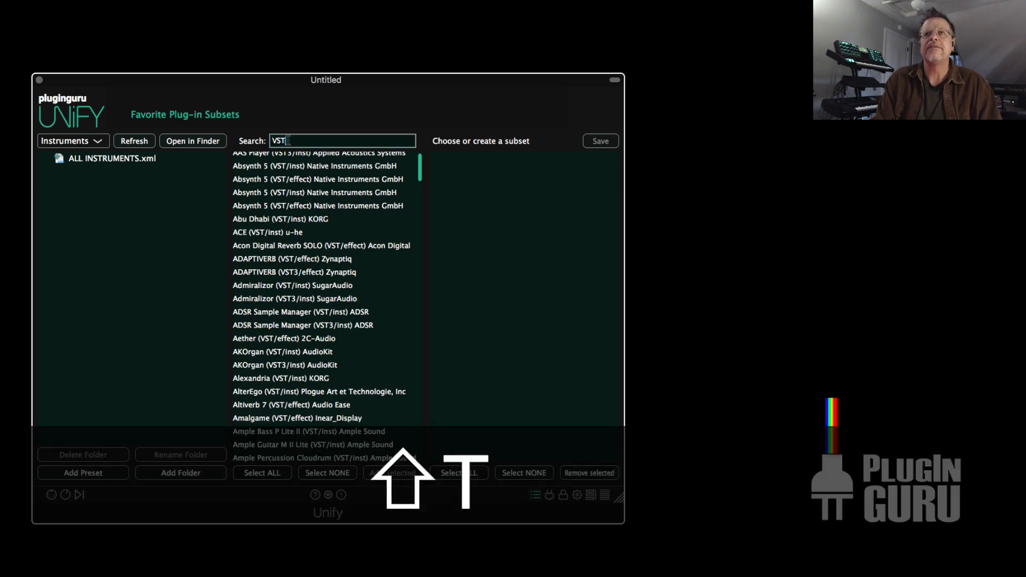
text(inst)
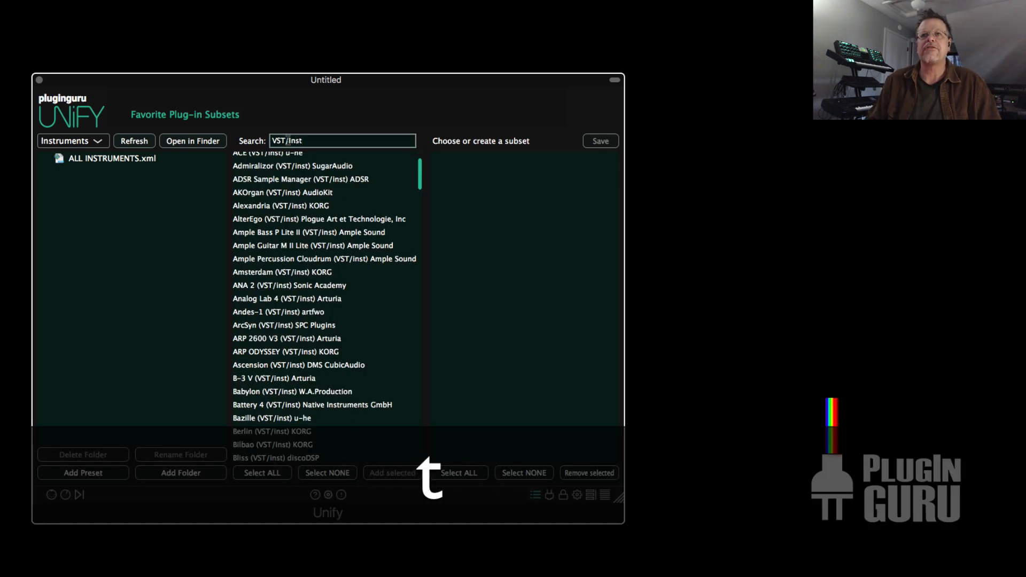
scroll(296, 228, down, 5)
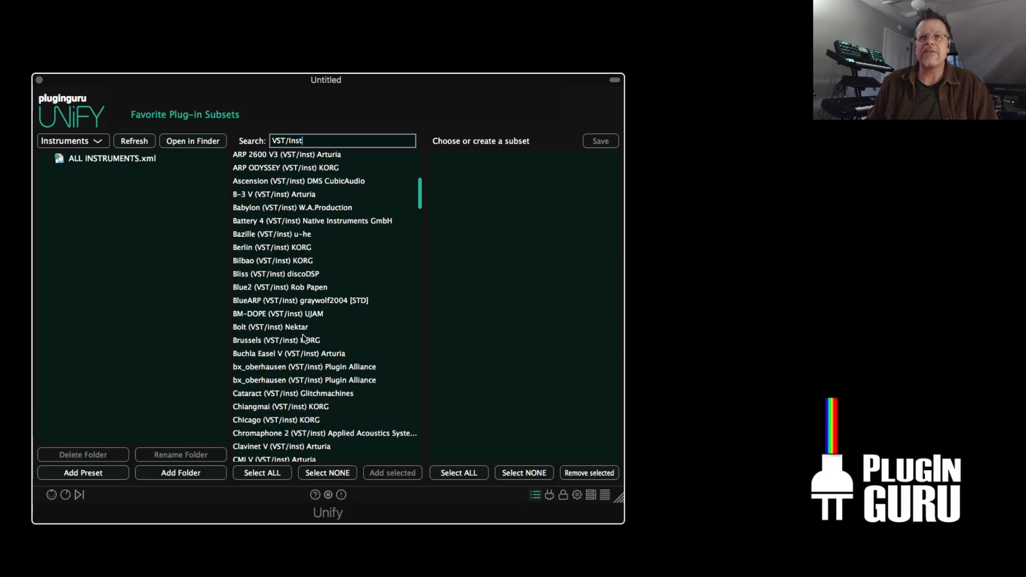
scroll(304, 340, down, 3)
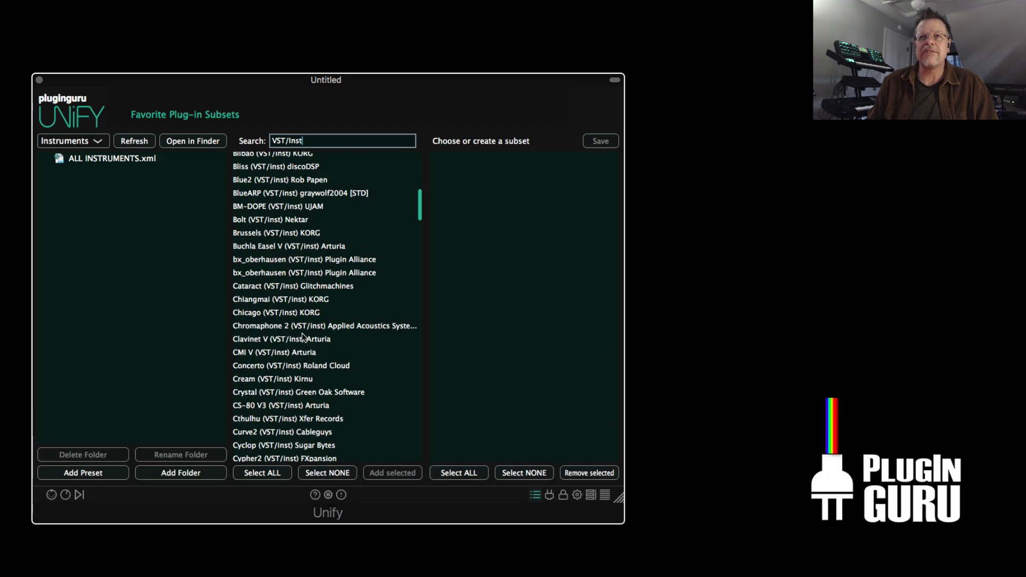
click(272, 473)
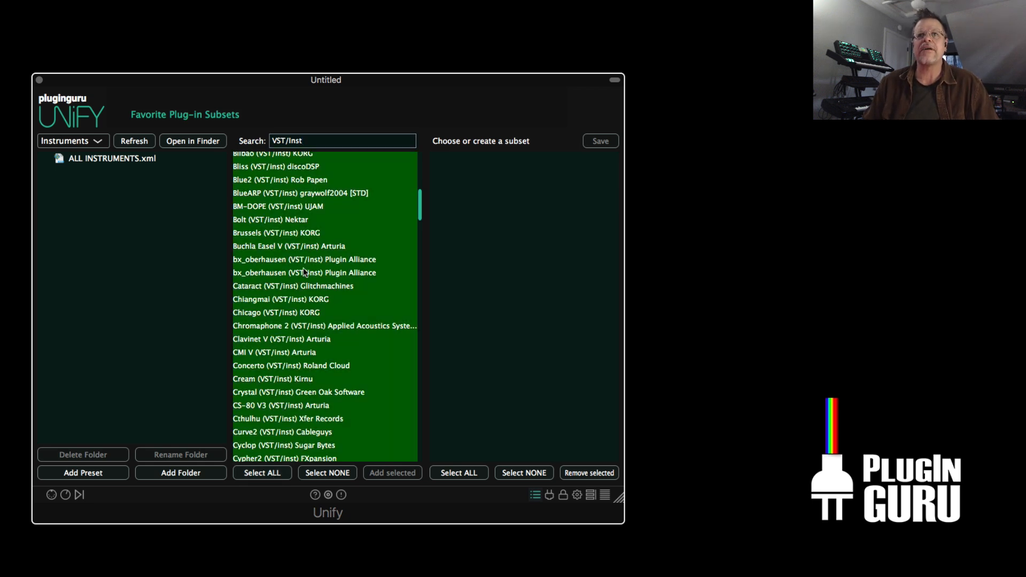
scroll(299, 366, down, 3)
scroll(299, 358, up, 15)
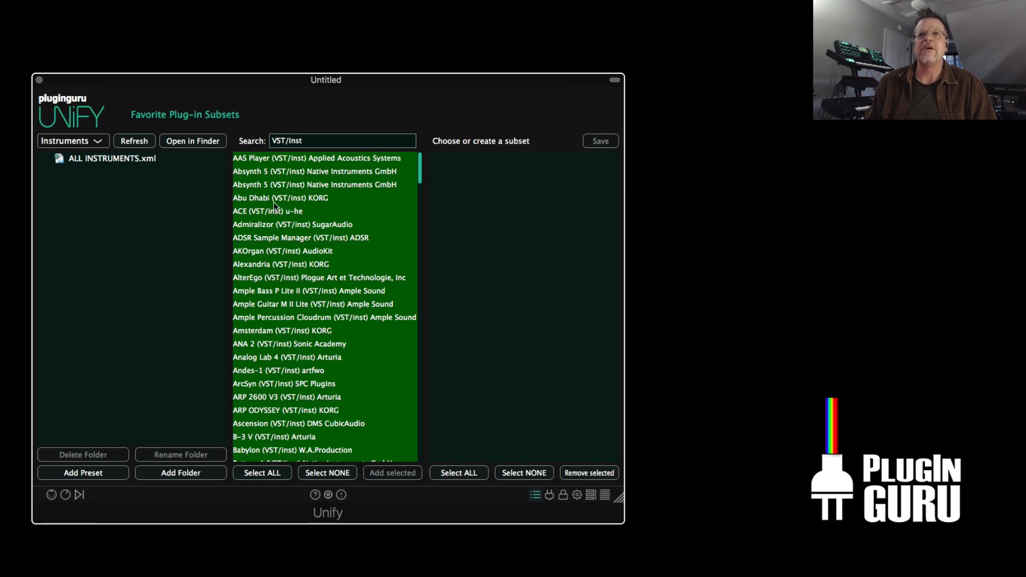
key(super)
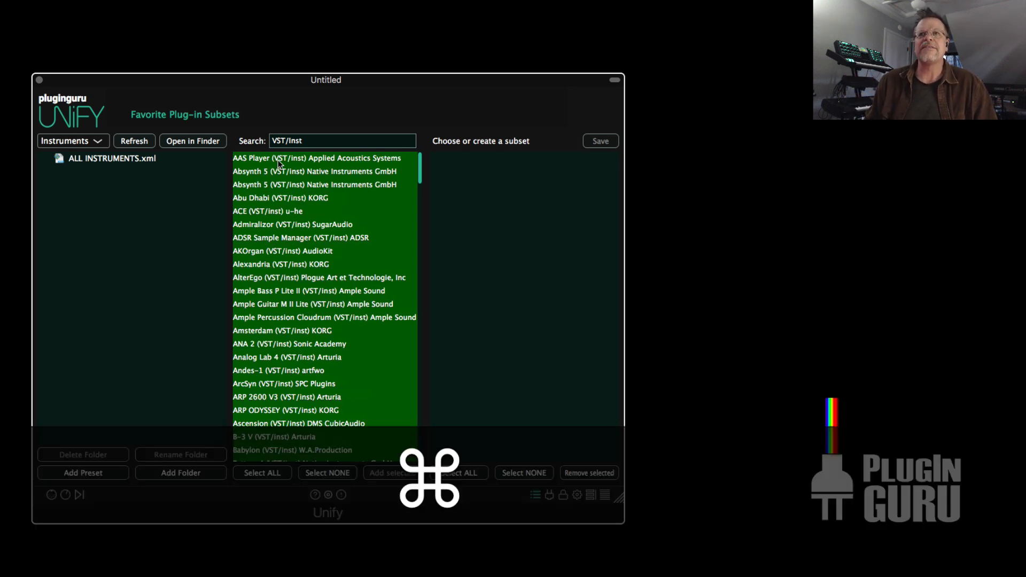
scroll(280, 221, down, 3)
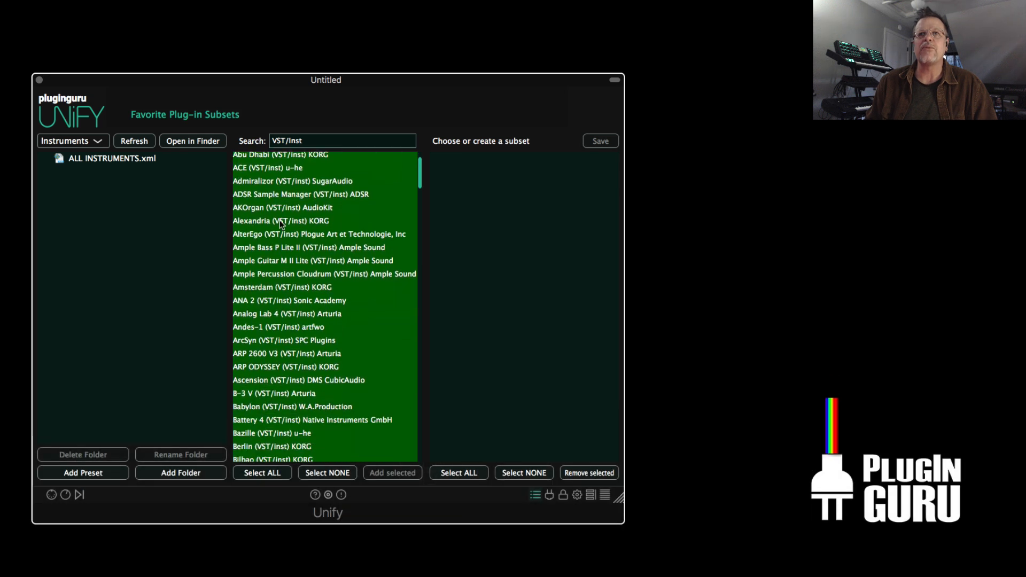
scroll(280, 226, down, 3)
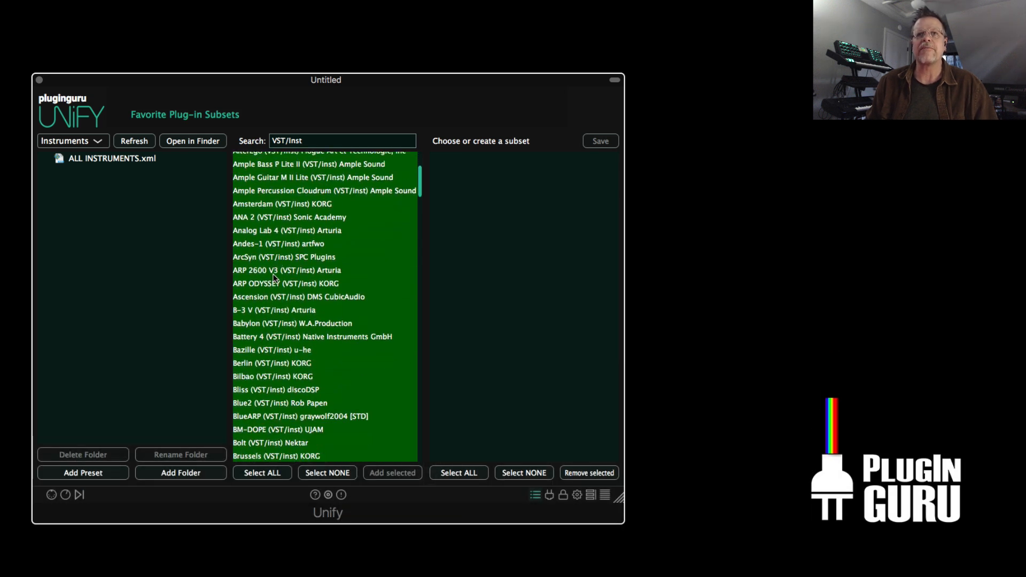
scroll(284, 261, down, 2)
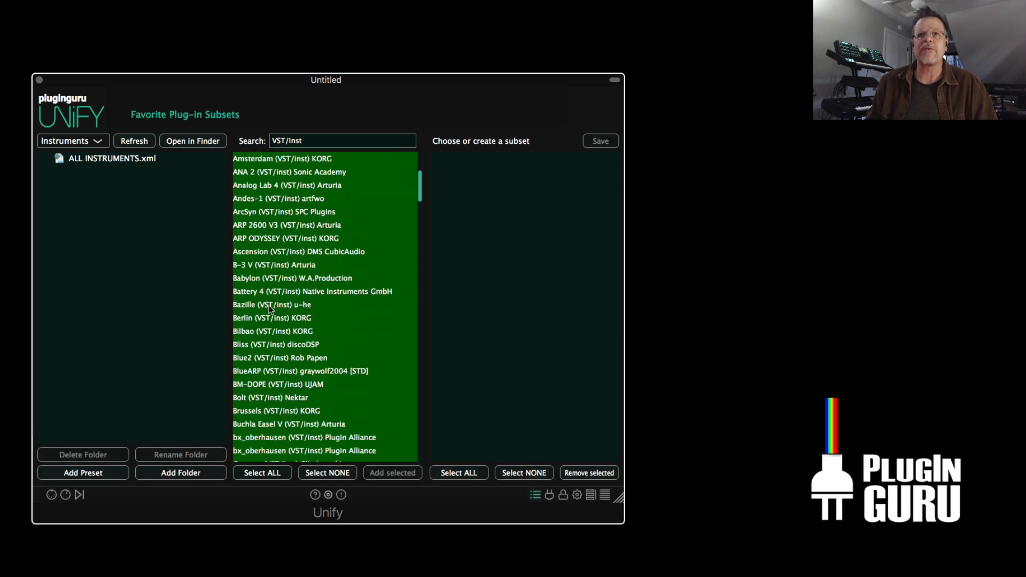
click(280, 373)
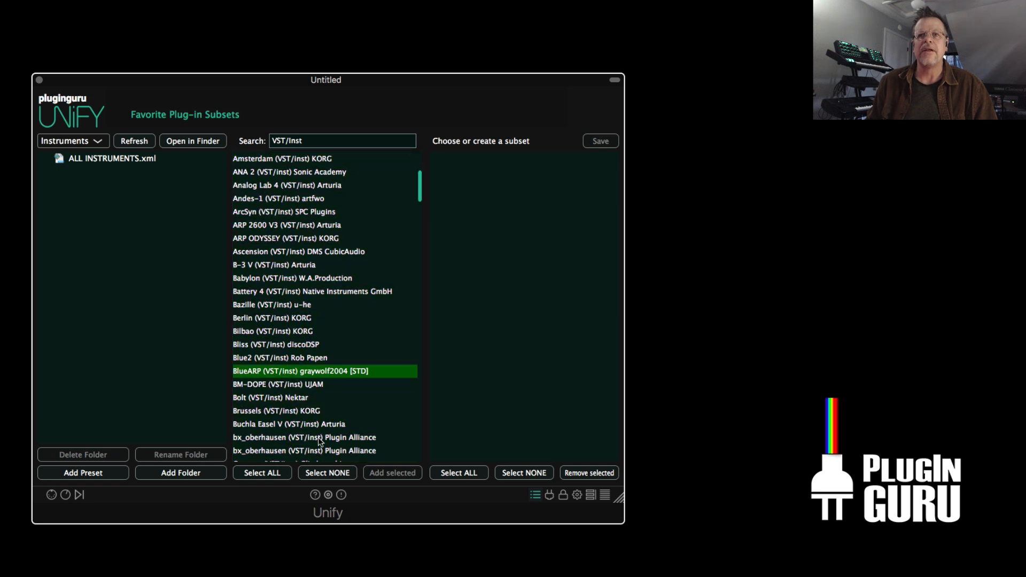
- Select all the listed VST/inst instruments and exclude BlueARP, Cream and Cthulhu from the selection
click(261, 472)
key(super)
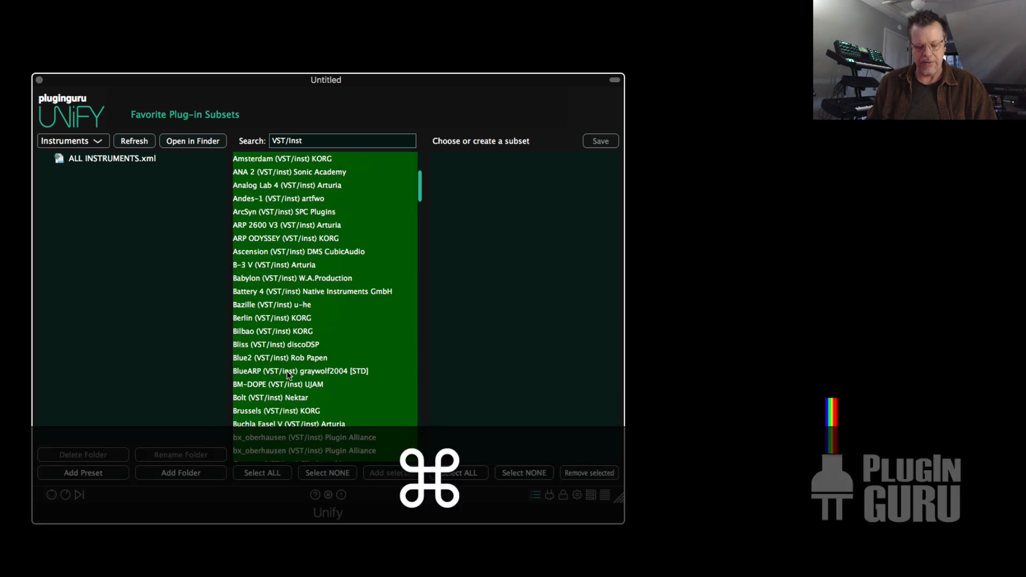
super+click(318, 376)
scroll(321, 375, down, 5)
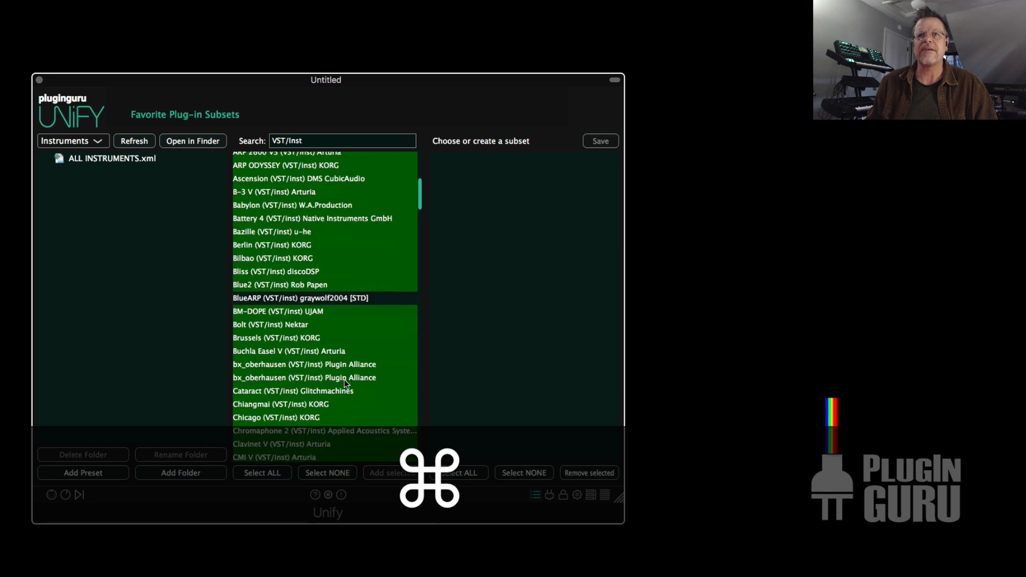
scroll(327, 358, down, 3)
scroll(327, 350, down, 4)
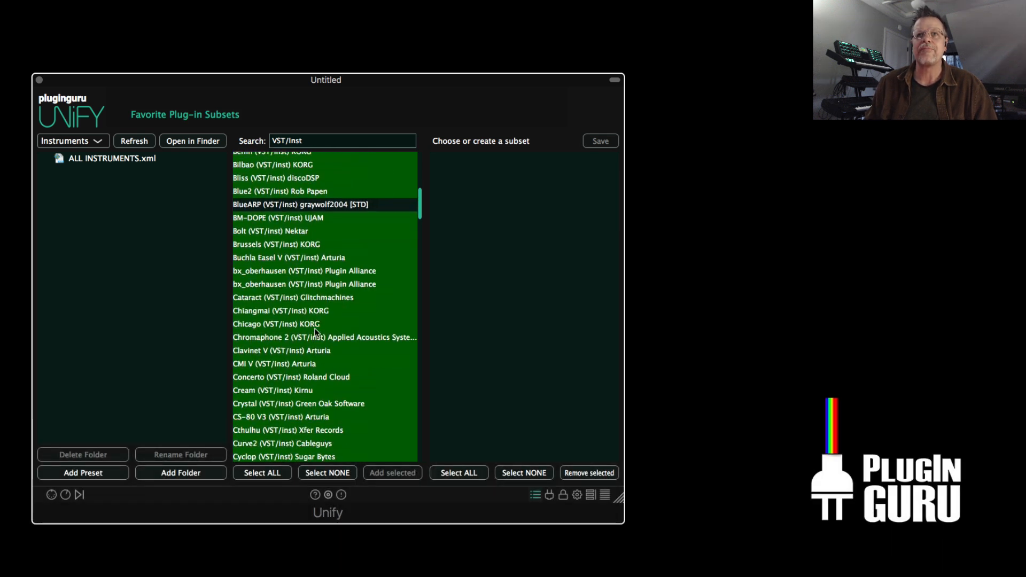
key(super)
super+click(260, 320)
scroll(294, 327, down, 5)
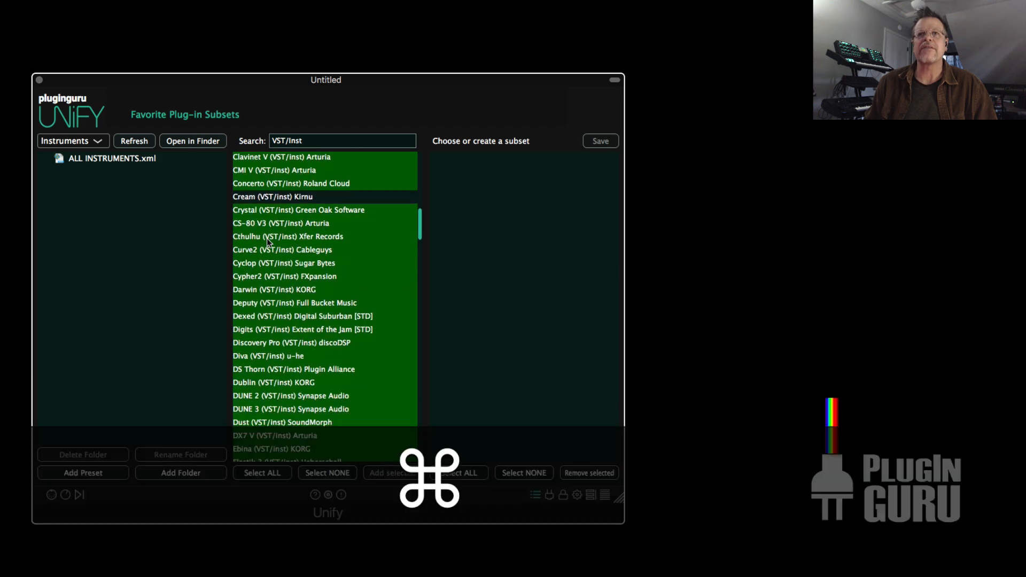
super+click(268, 238)
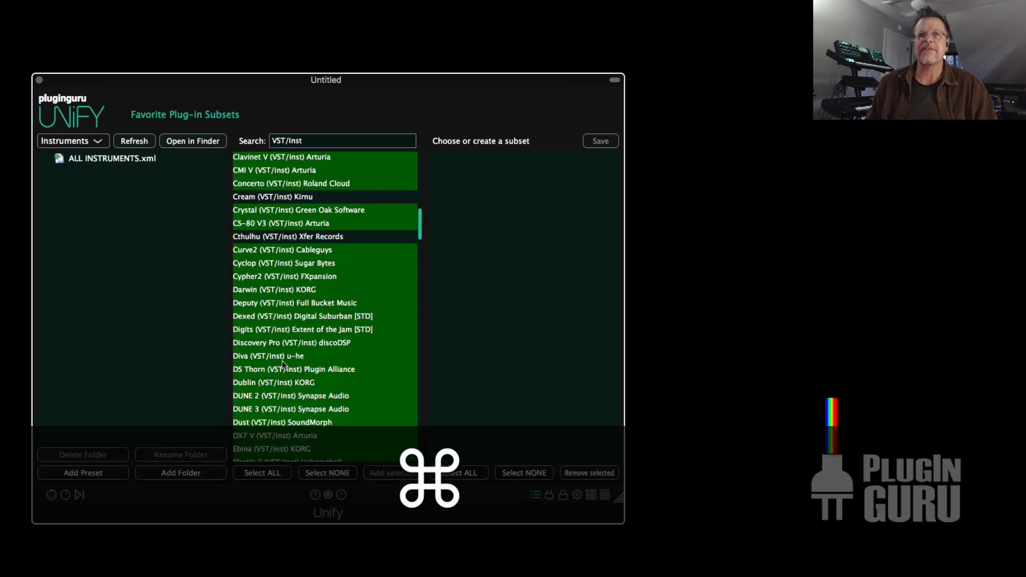
- Exclude HY-SeqCollection2 and Numerology4 from the selection and add the remaining instruments to the My Instruments subset
scroll(282, 364, down, 7)
scroll(272, 354, down, 7)
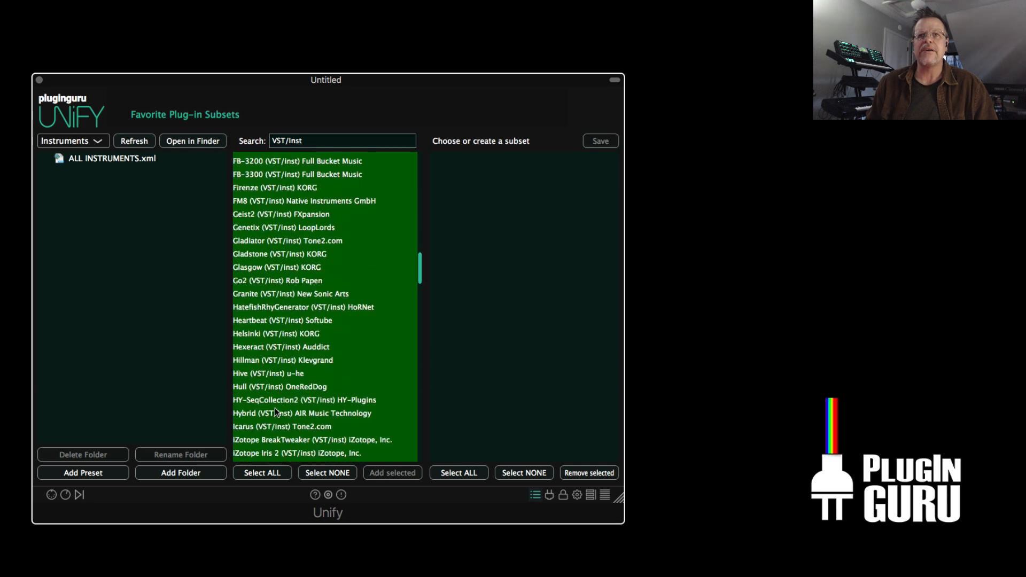
super+click(276, 406)
scroll(294, 369, down, 10)
scroll(292, 370, down, 14)
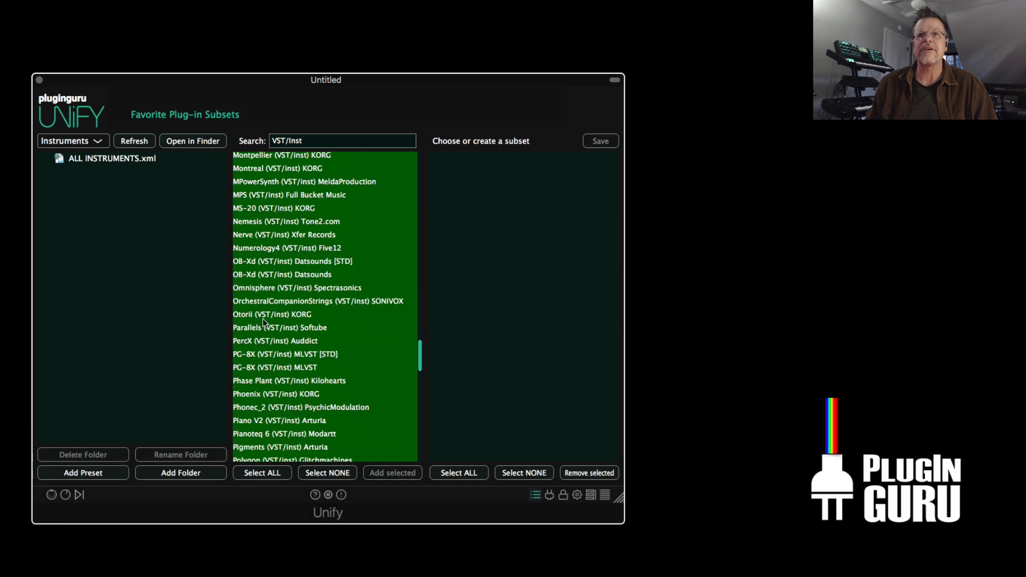
super+click(263, 251)
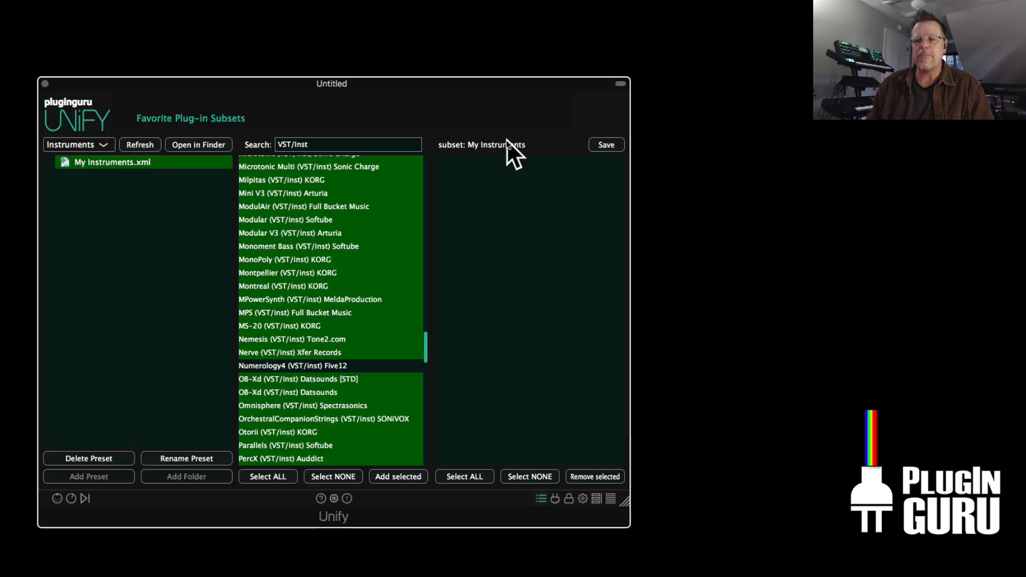
click(396, 478)
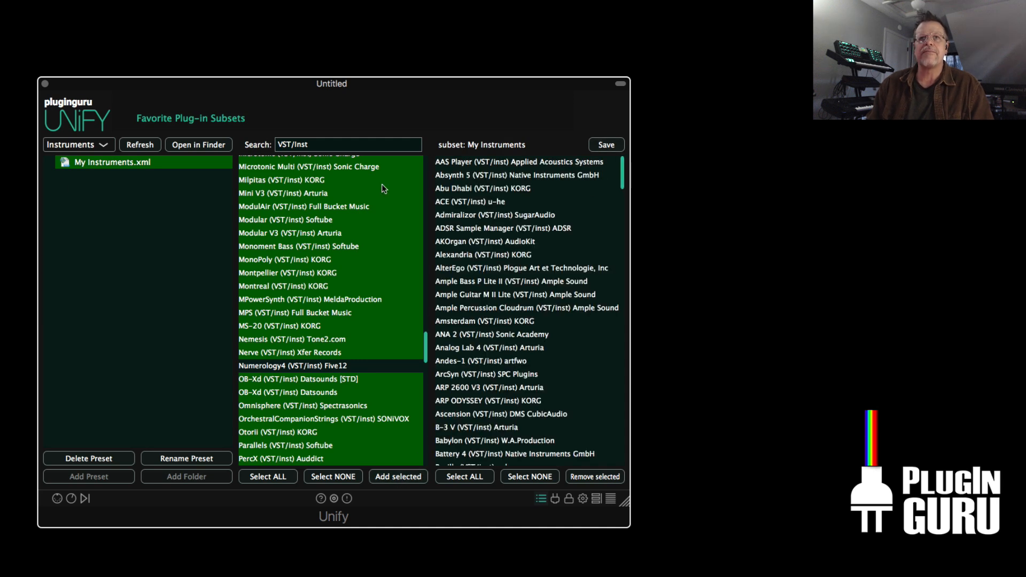
- Switch the subset type to Audio Effects, add a new preset and rename it ALL Audio FX
click(49, 147)
click(77, 174)
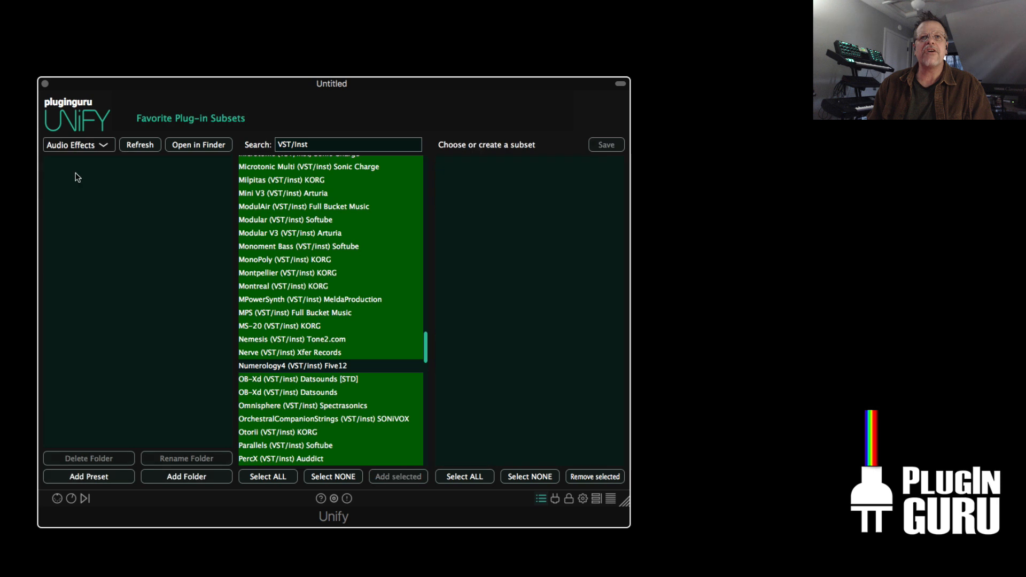
click(86, 476)
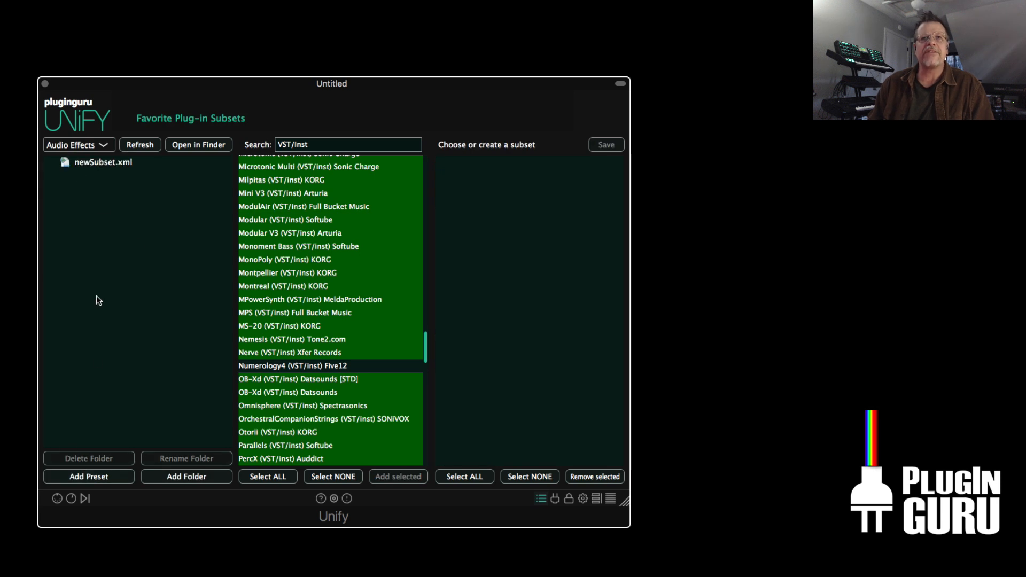
click(102, 164)
click(187, 459)
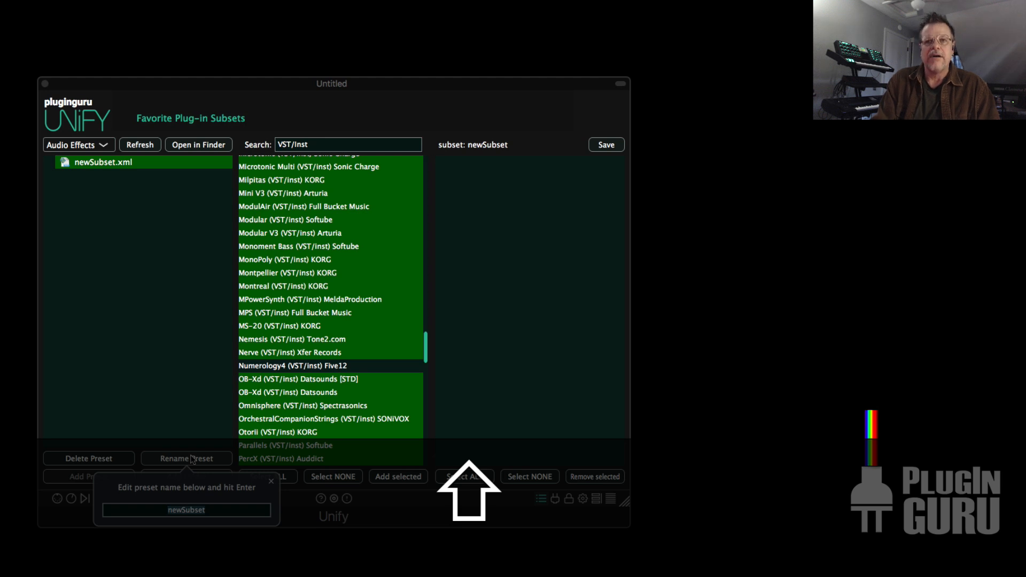
text(ALL Audio FX)
key(Return)
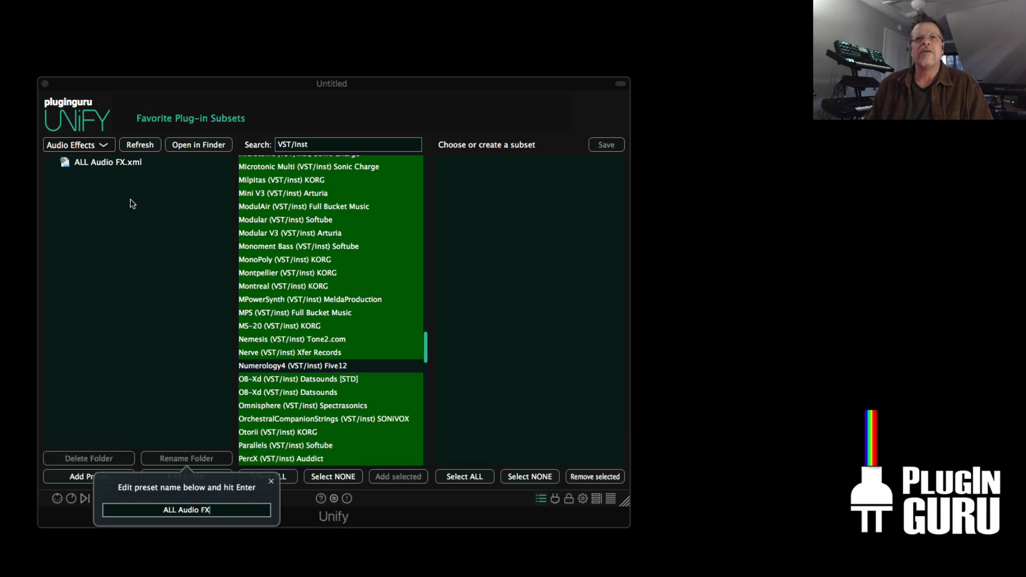
- Choose the ALL Audio FX subset and filter the available plug-in list by VST/effect
click(104, 163)
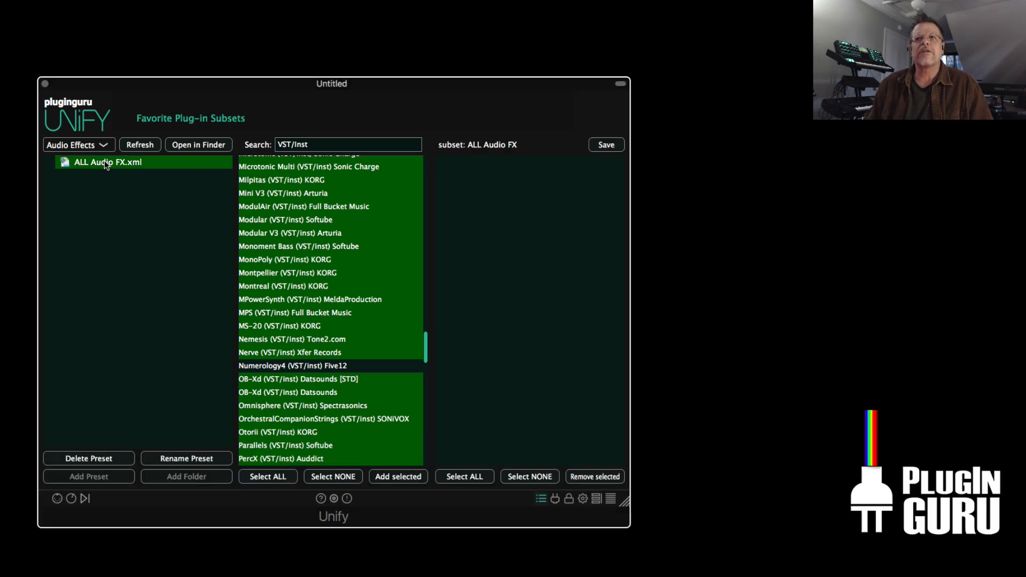
click(323, 142)
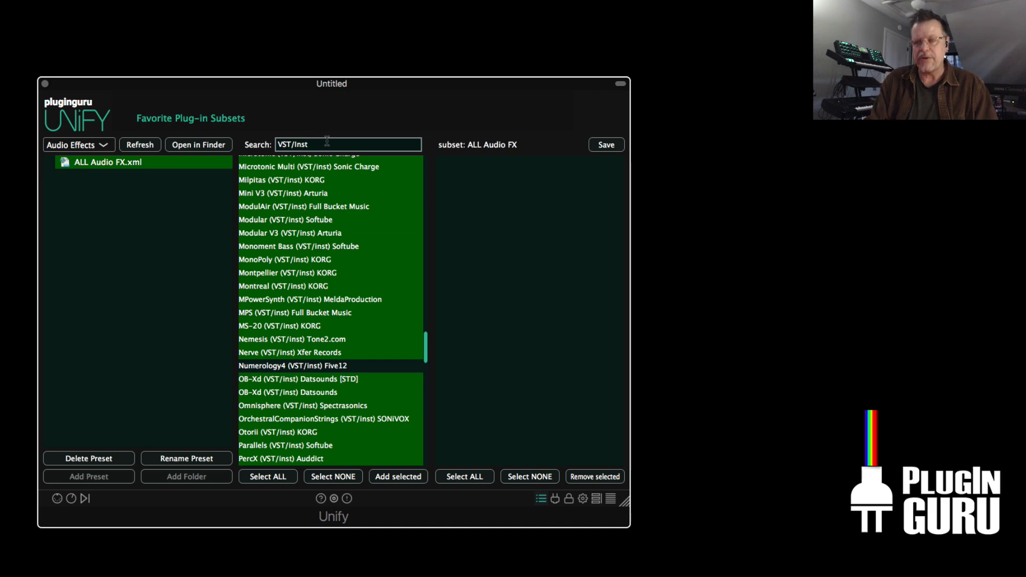
key(BackSpace)
key(BackSpace)
text(effect)
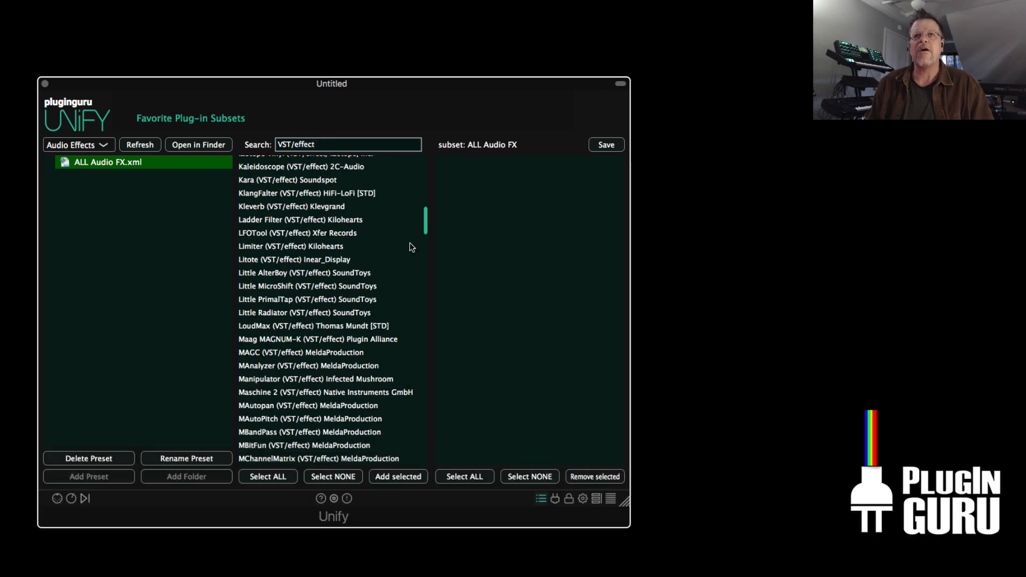
drag(426, 224, 426, 199)
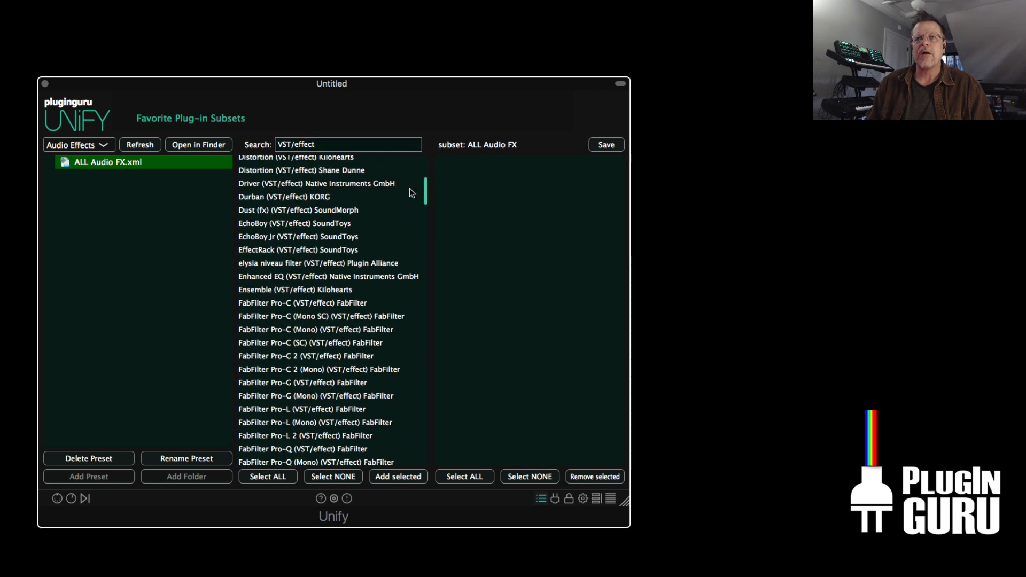
- Try the VST3/effect filter on the available plug-ins, and return to the VST/effect filter
click(293, 144)
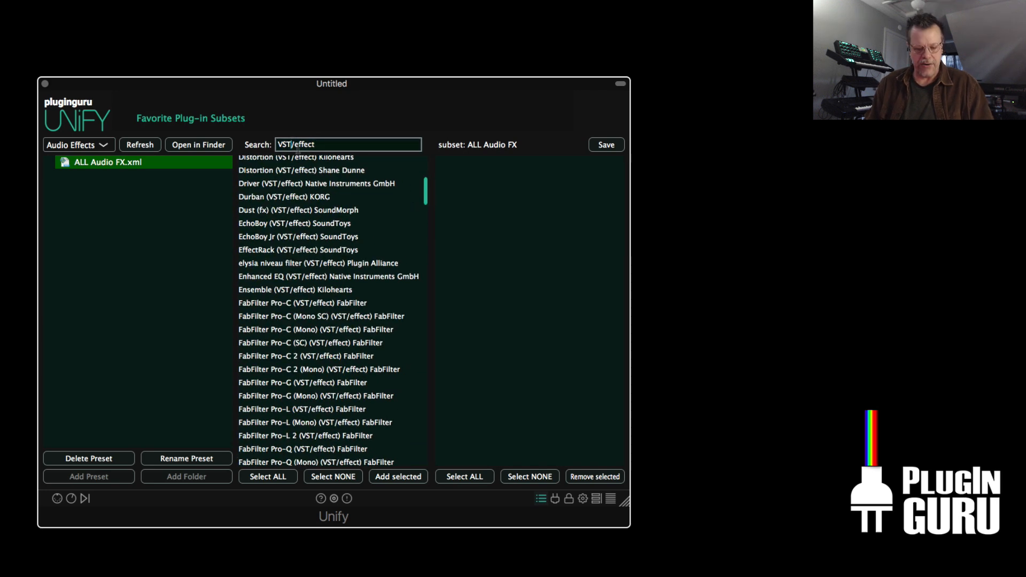
text(3)
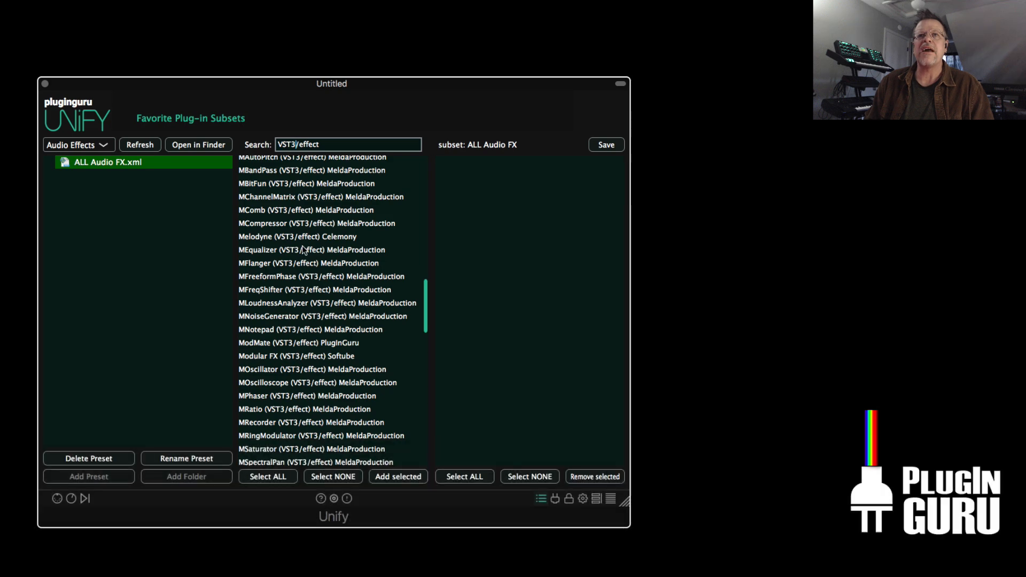
scroll(312, 281, down, 2)
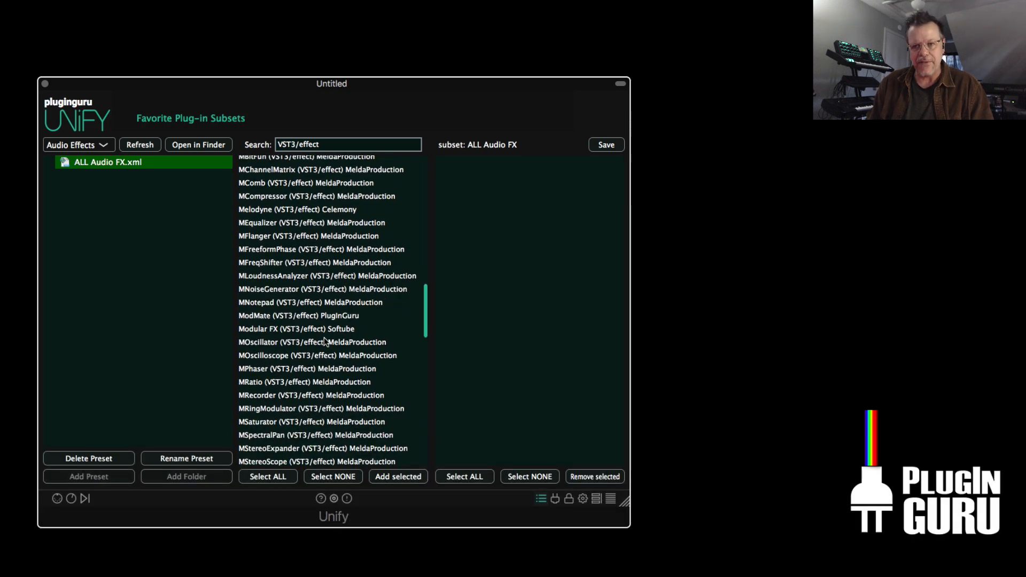
key(BackSpace)
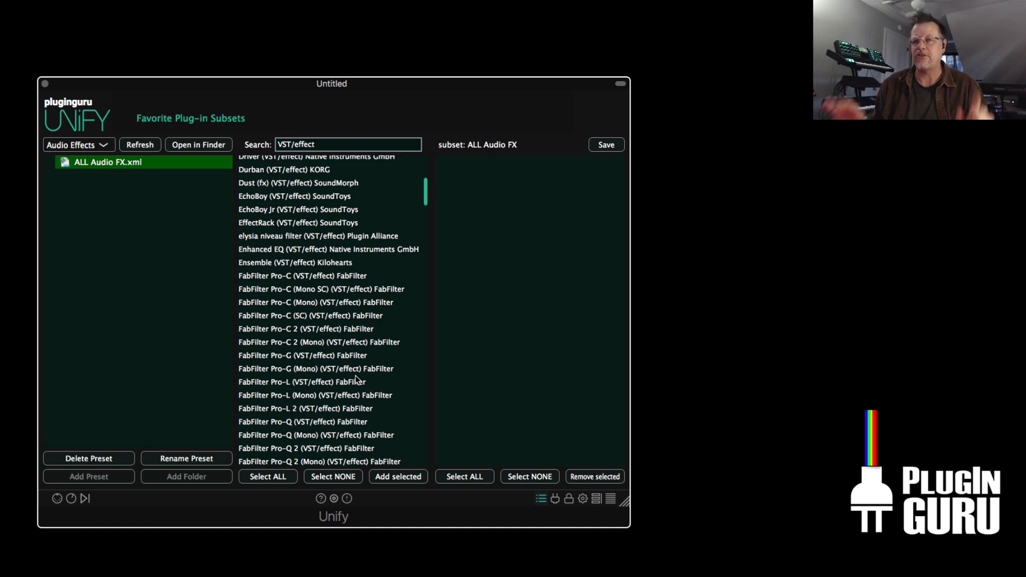
- Select all the listed VST/effect plug-ins and add them to the ALL Audio FX subset
drag(426, 198, 426, 162)
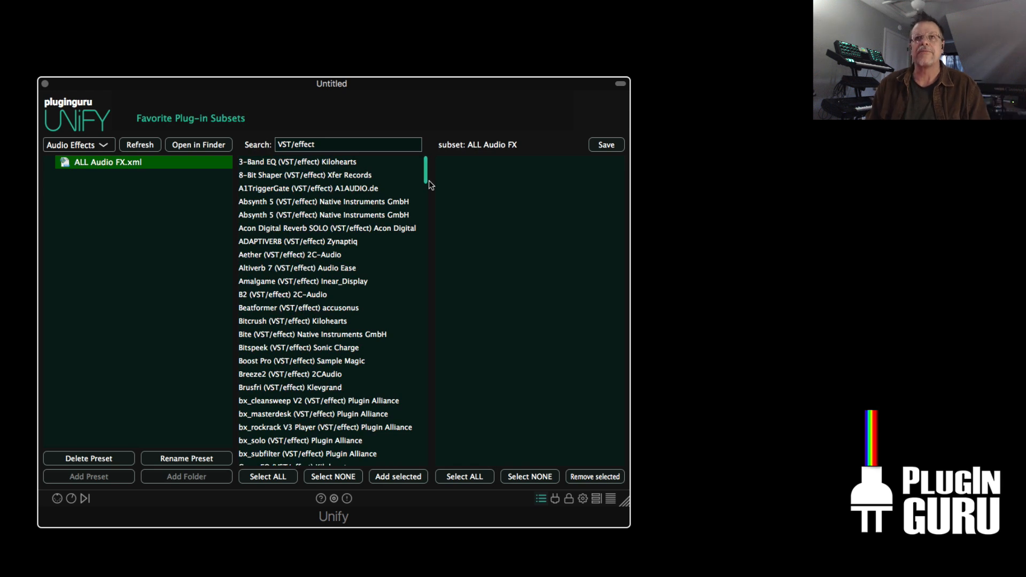
click(263, 478)
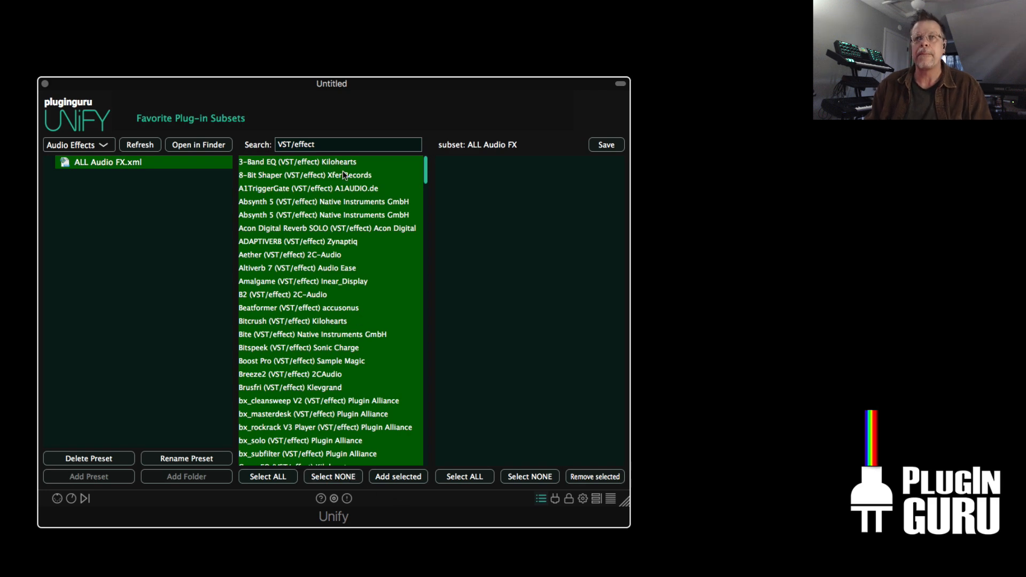
scroll(315, 232, down, 15)
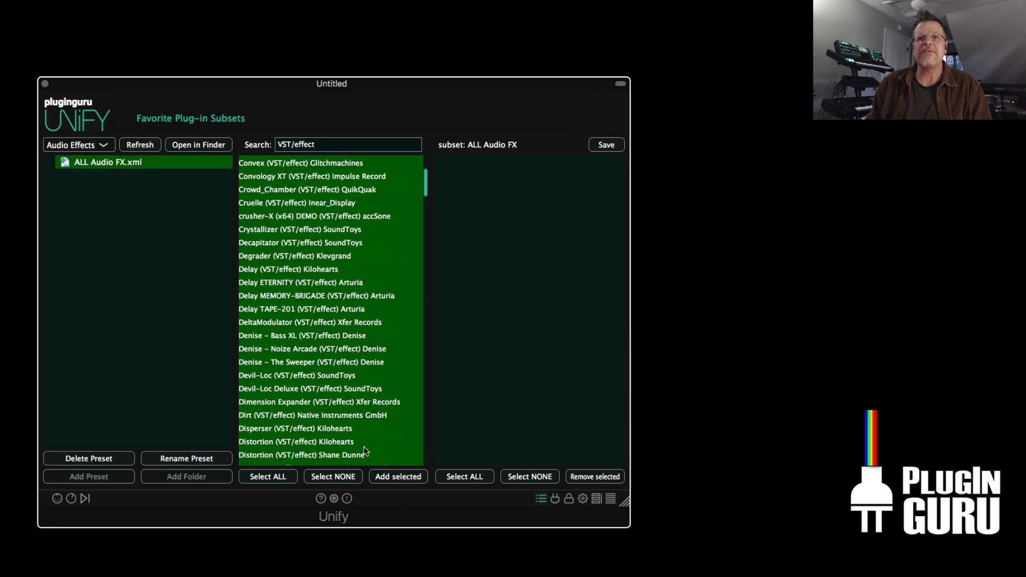
click(402, 484)
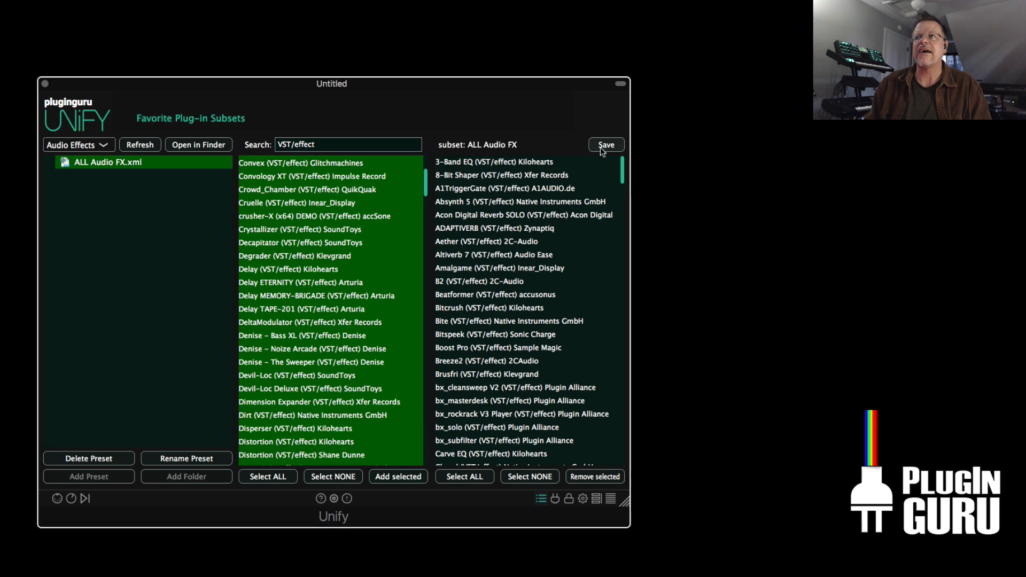
- Leave the subset editor and, in an initialized patch, examine the All Instruments and My Instruments swap lists for the INST 1 Sine Wave Synth
click(541, 499)
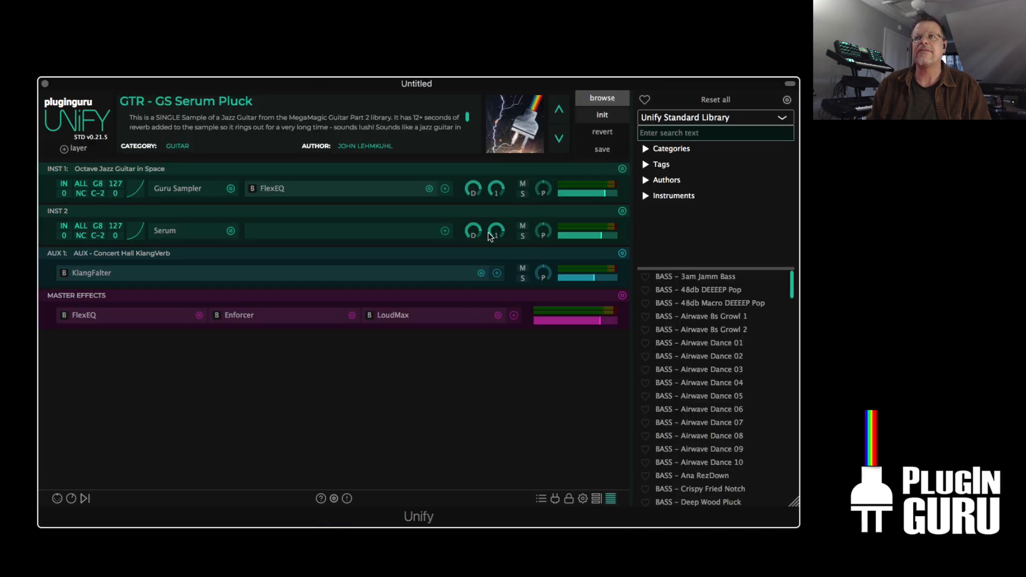
click(230, 189)
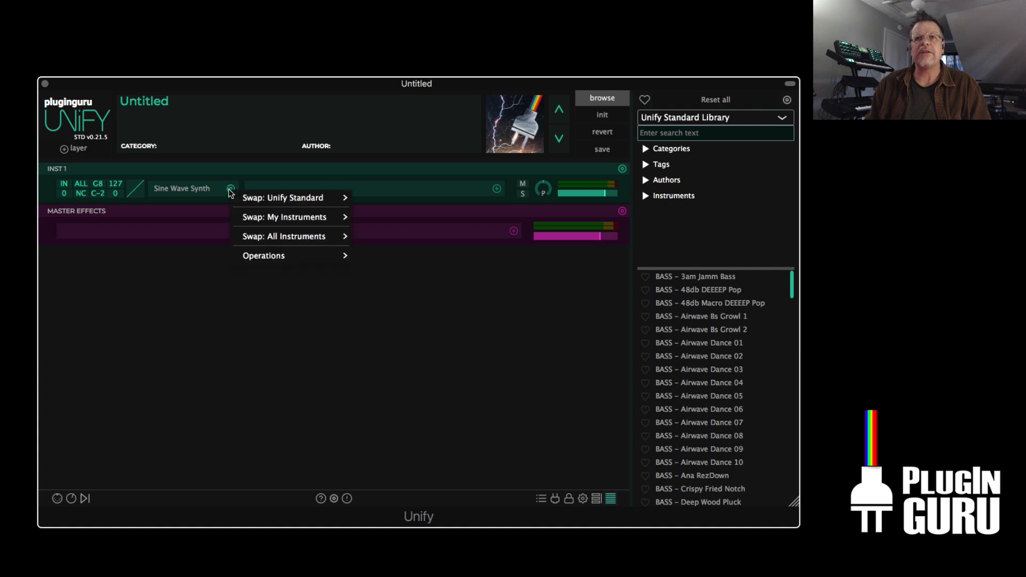
mouse_move(274, 241)
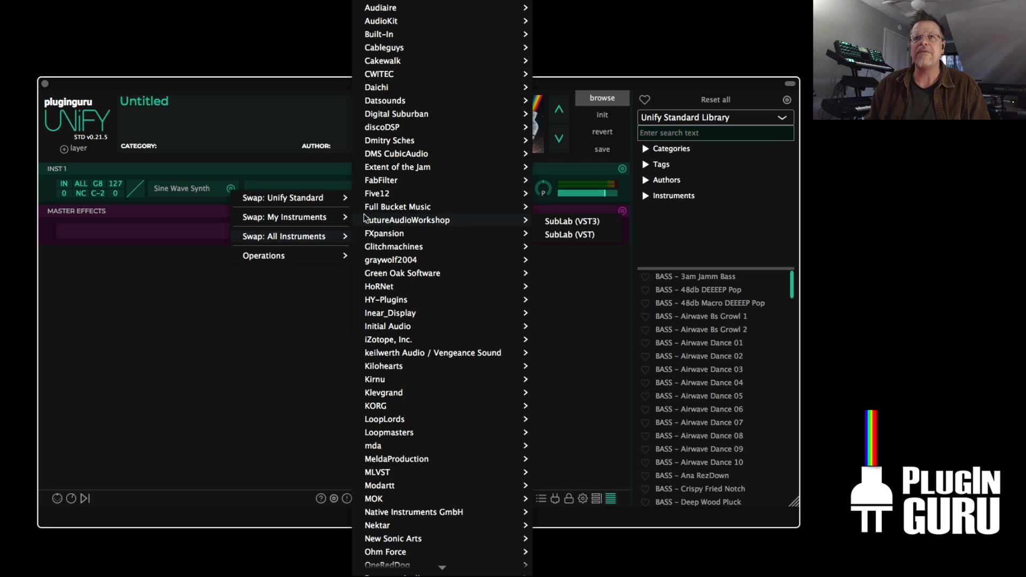
mouse_move(312, 217)
scroll(417, 278, down, 10)
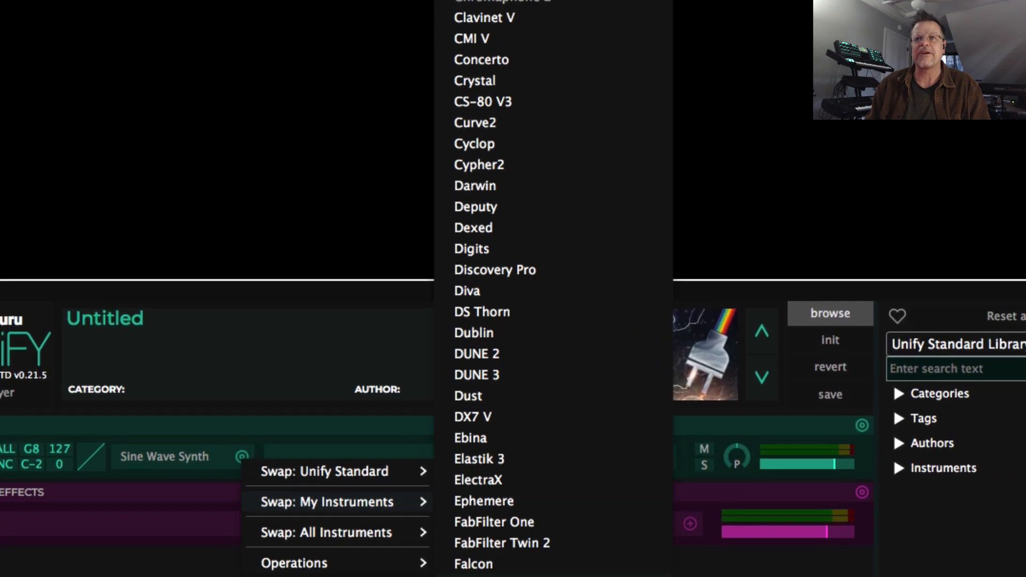
scroll(551, 481, up, 8)
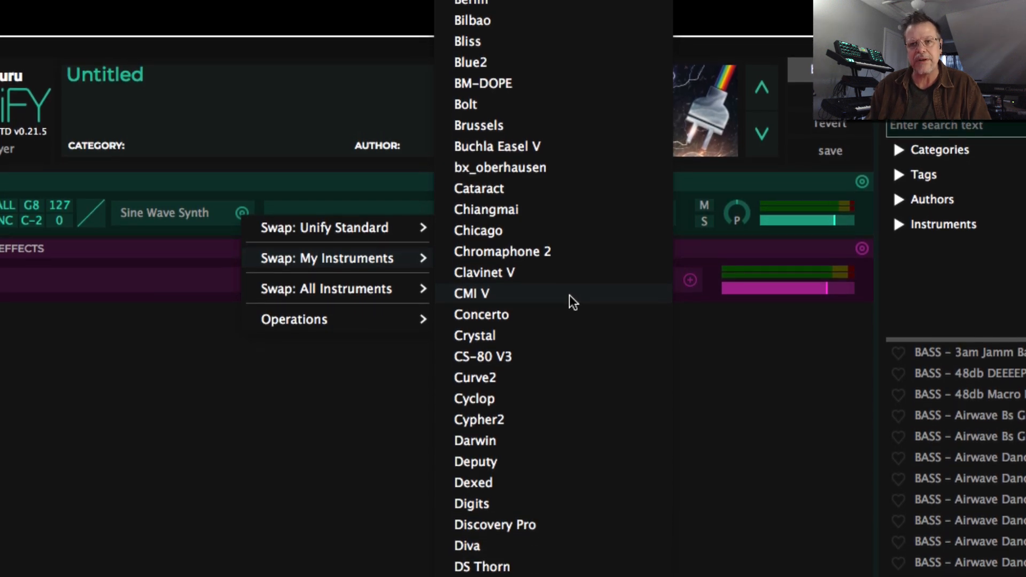
scroll(555, 246, down, 5)
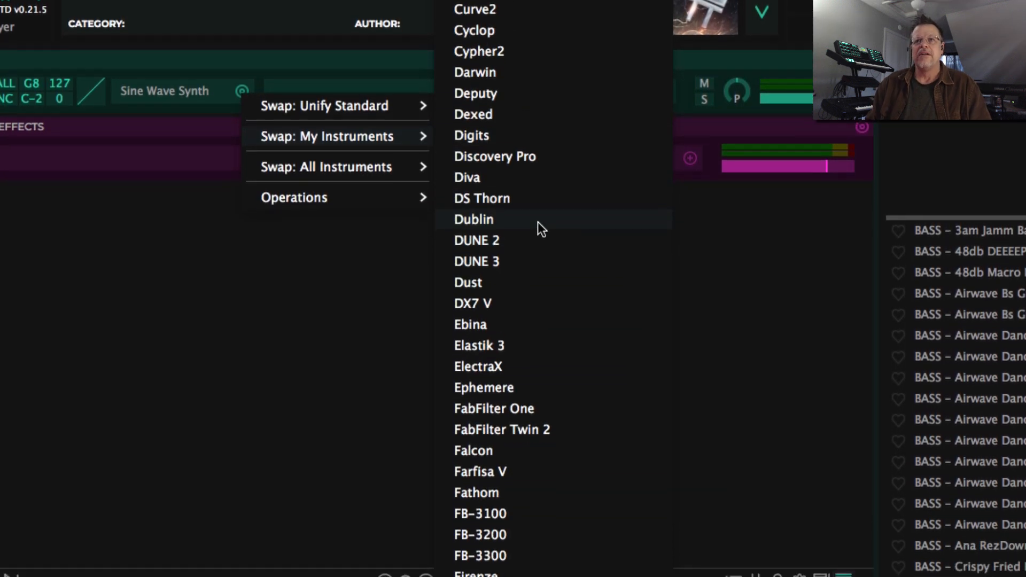
scroll(534, 289, up, 10)
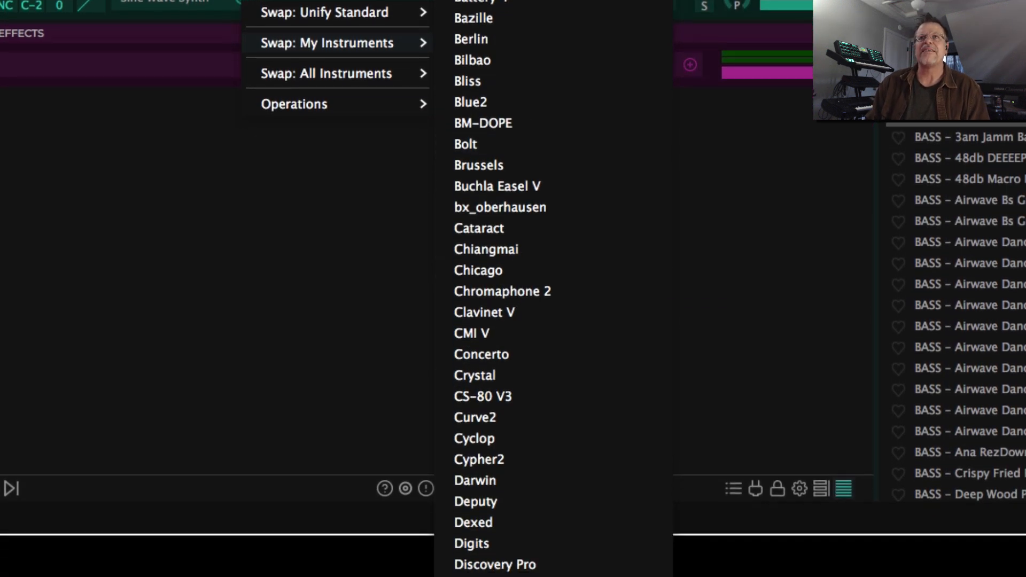
scroll(529, 161, down, 10)
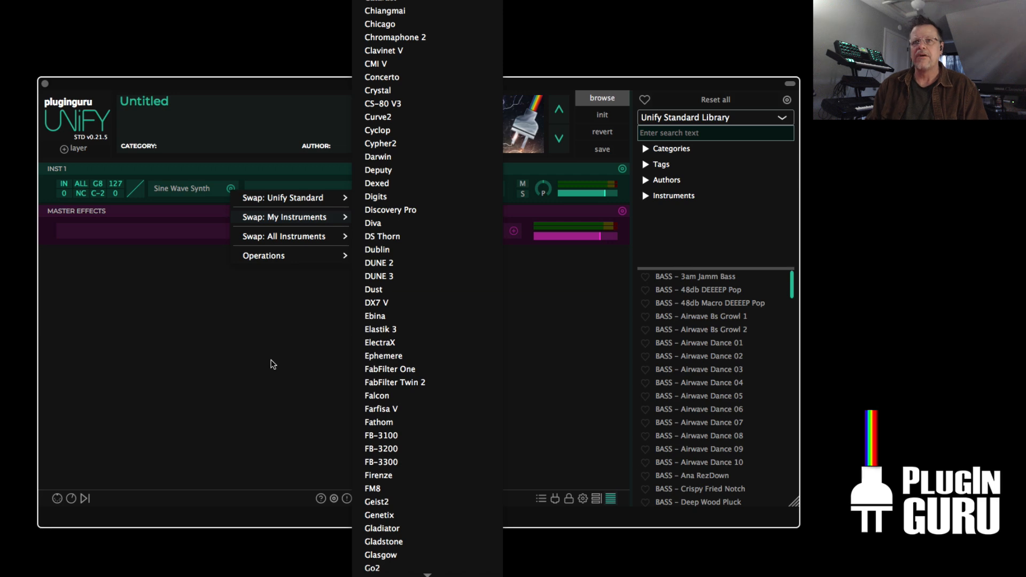
click(273, 365)
- Examine the All Audio Effects and ALL Audio FX lists available for adding an effect to the INST 1 layer
click(497, 189)
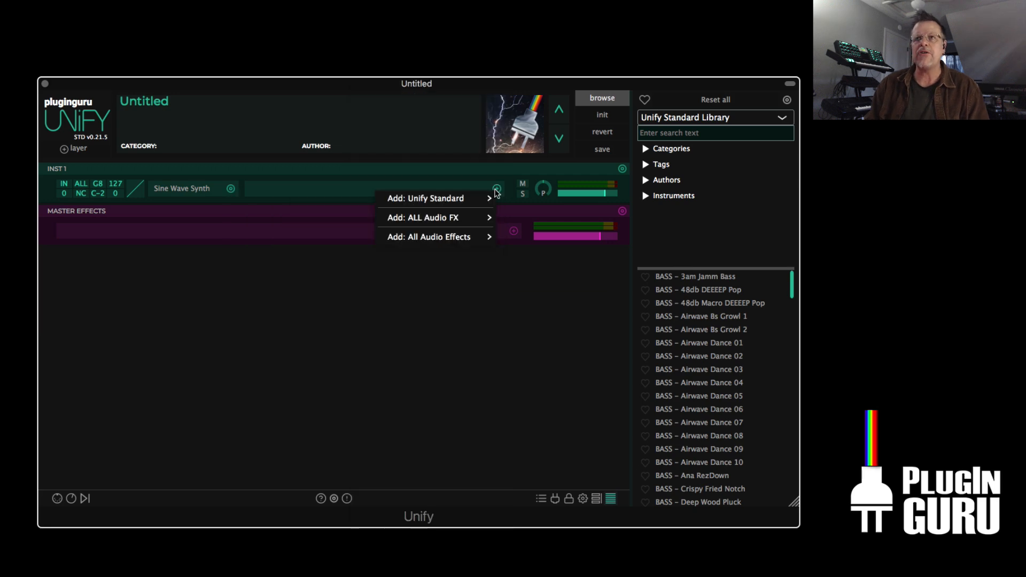
mouse_move(425, 236)
scroll(535, 375, down, 5)
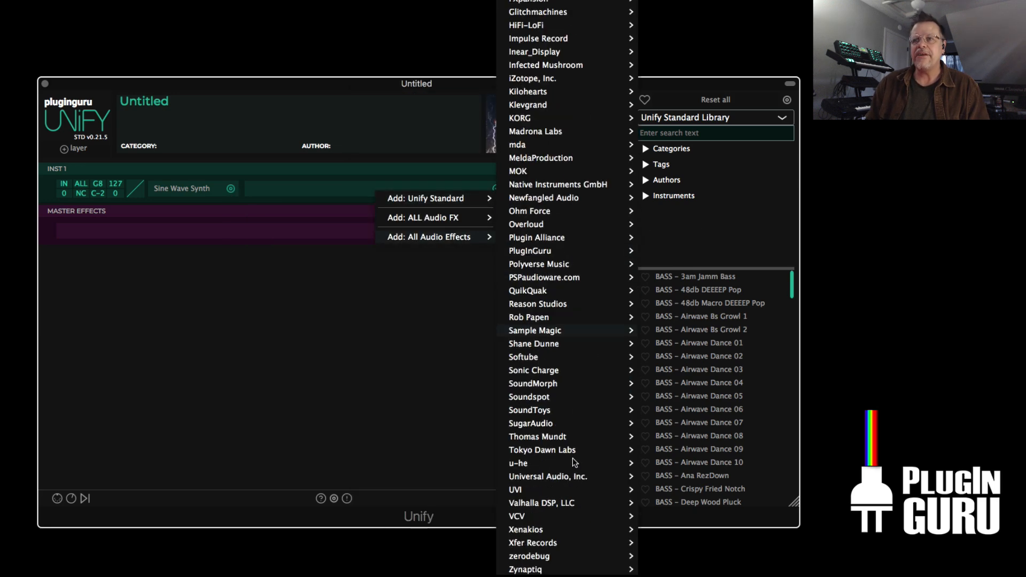
mouse_move(425, 218)
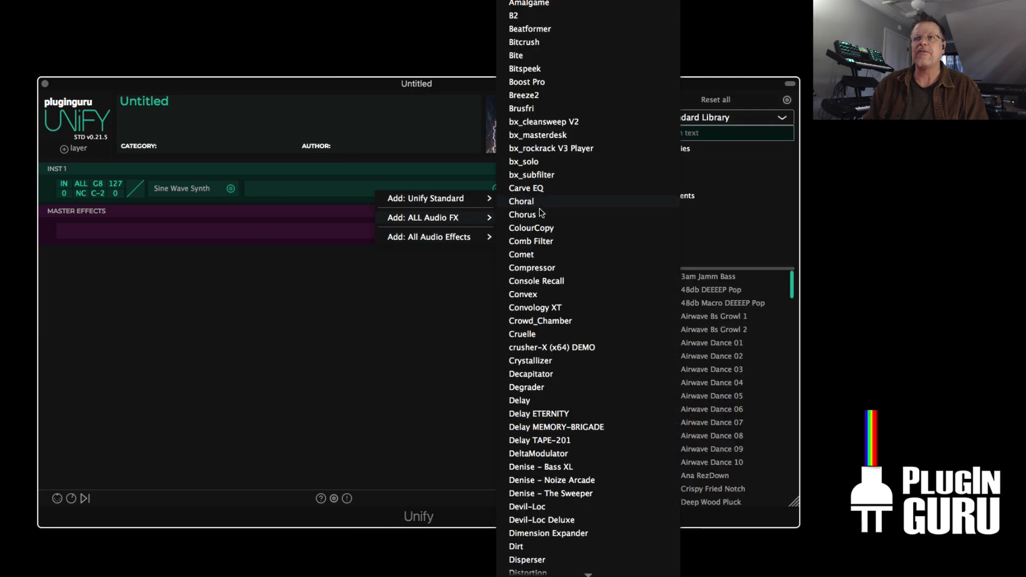
scroll(545, 251, down, 10)
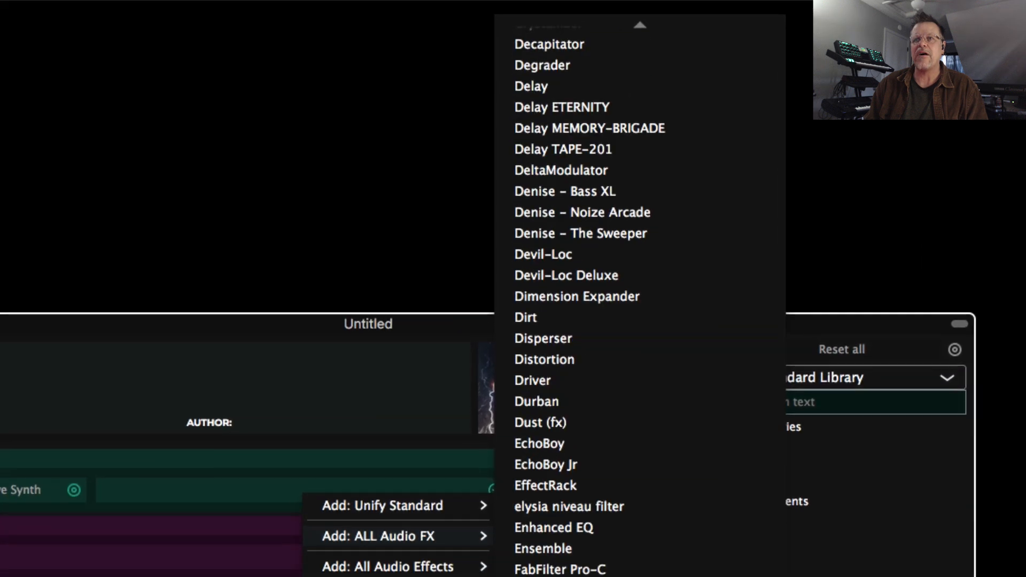
scroll(590, 513, down, 20)
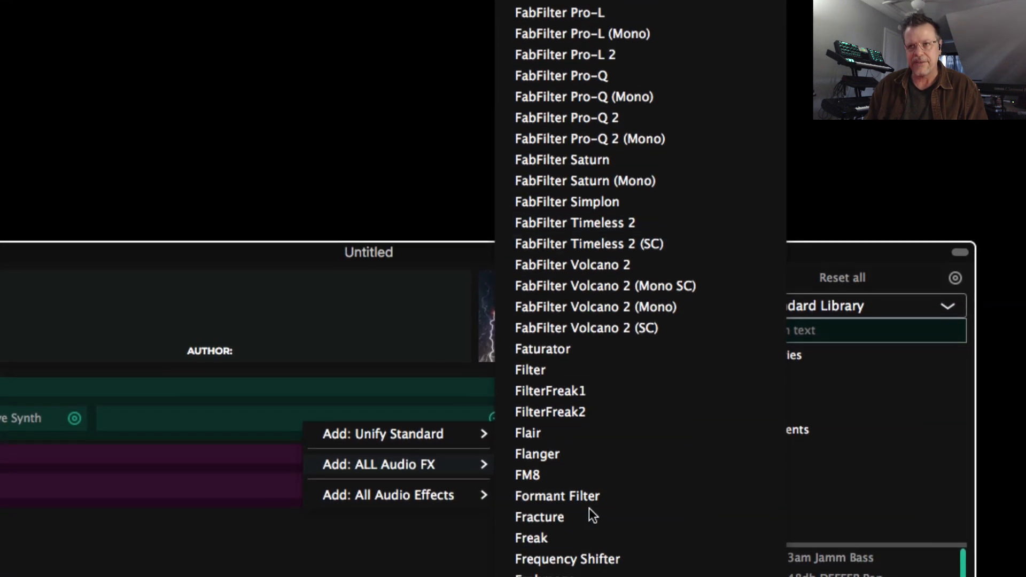
scroll(630, 561, down, 20)
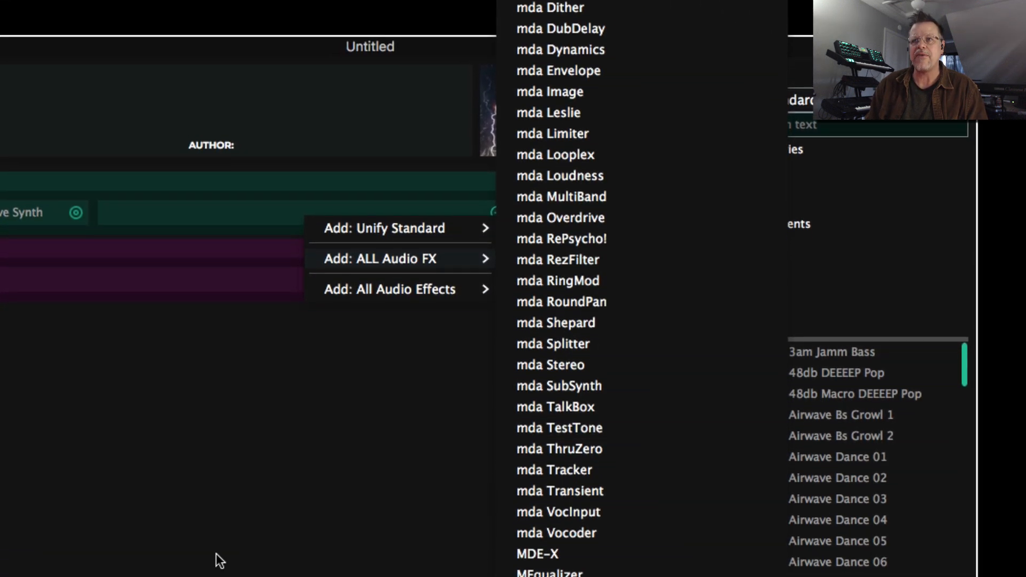
click(426, 574)
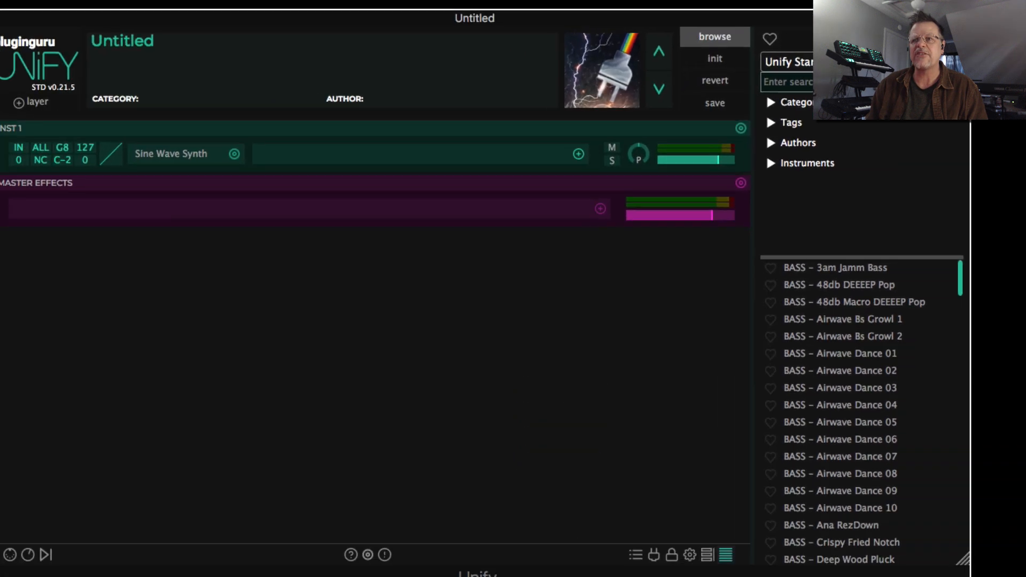
- Reopen the favorite plug-in subsets editor, add a folder to the Instruments subsets and rename it BY Company
click(652, 530)
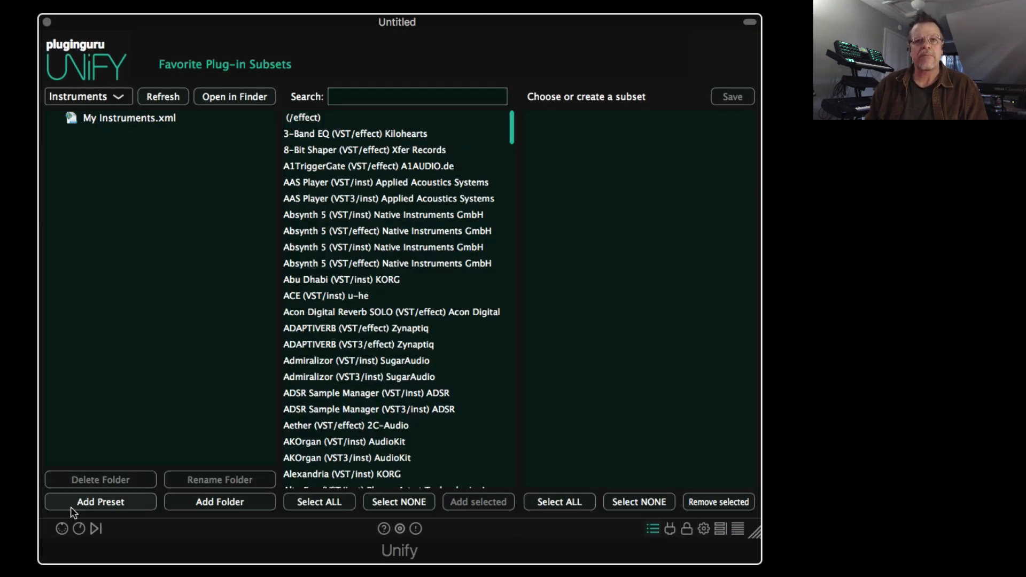
click(221, 502)
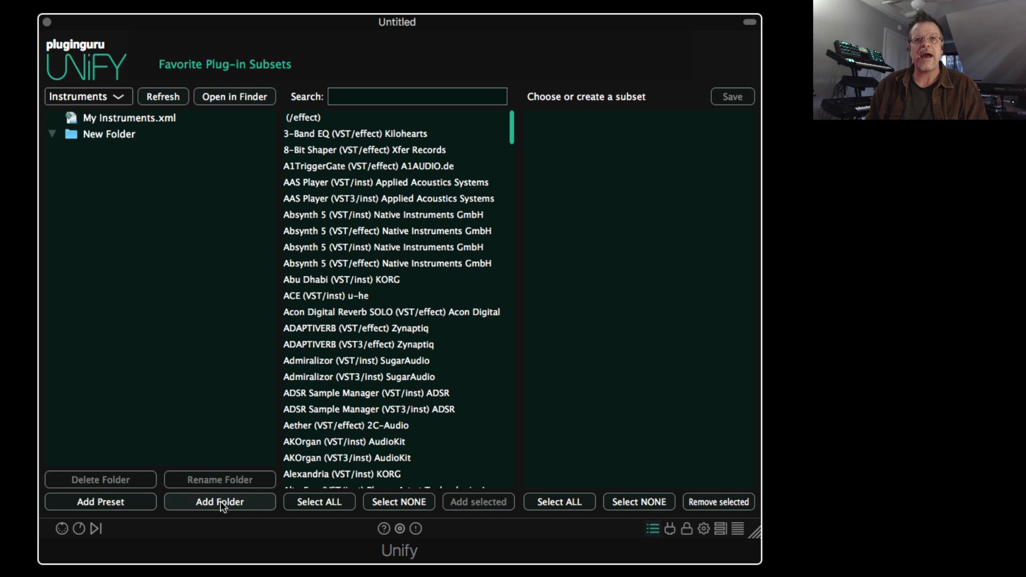
click(107, 136)
click(245, 471)
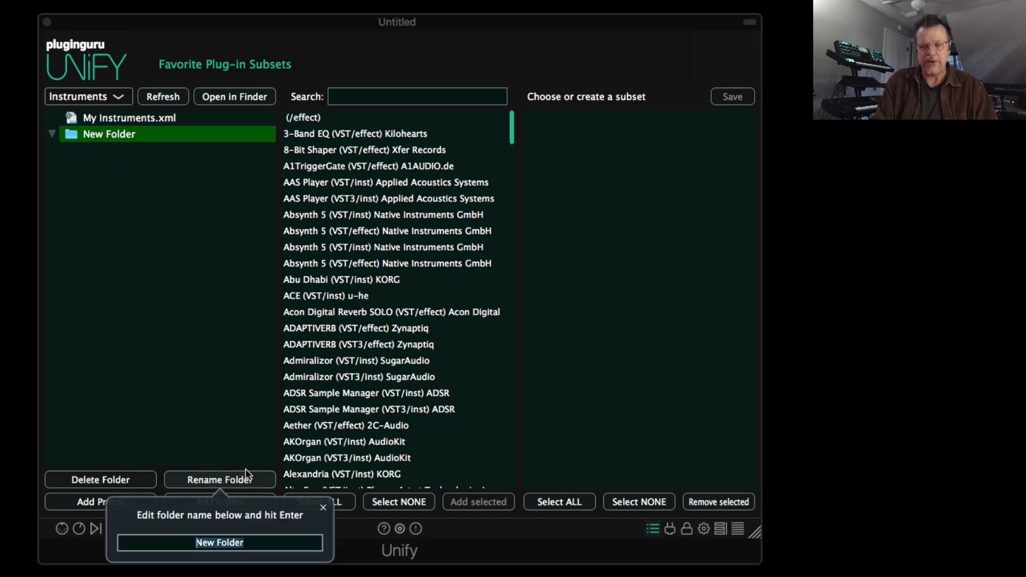
text(BY )
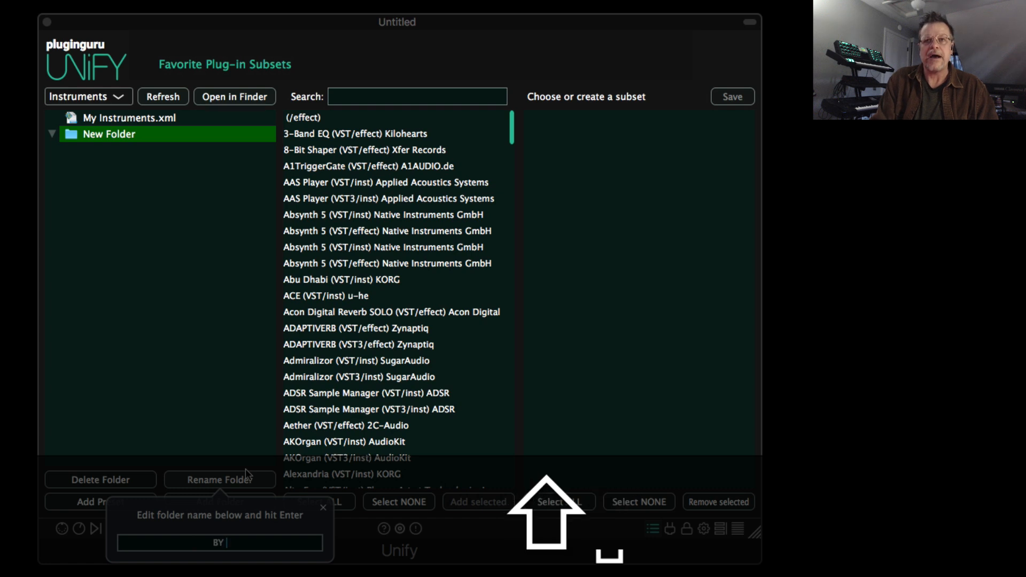
text(Company)
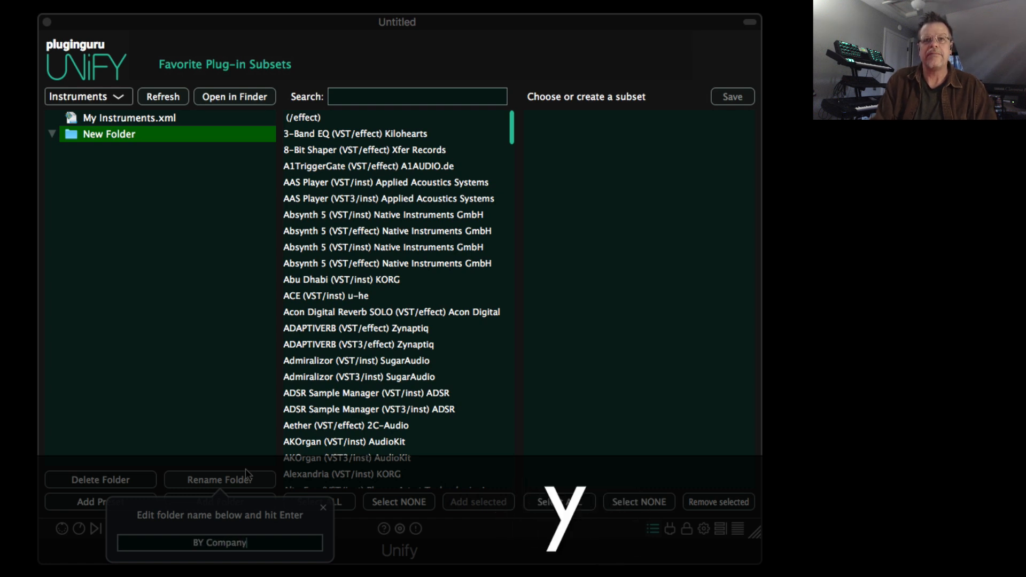
key(Return)
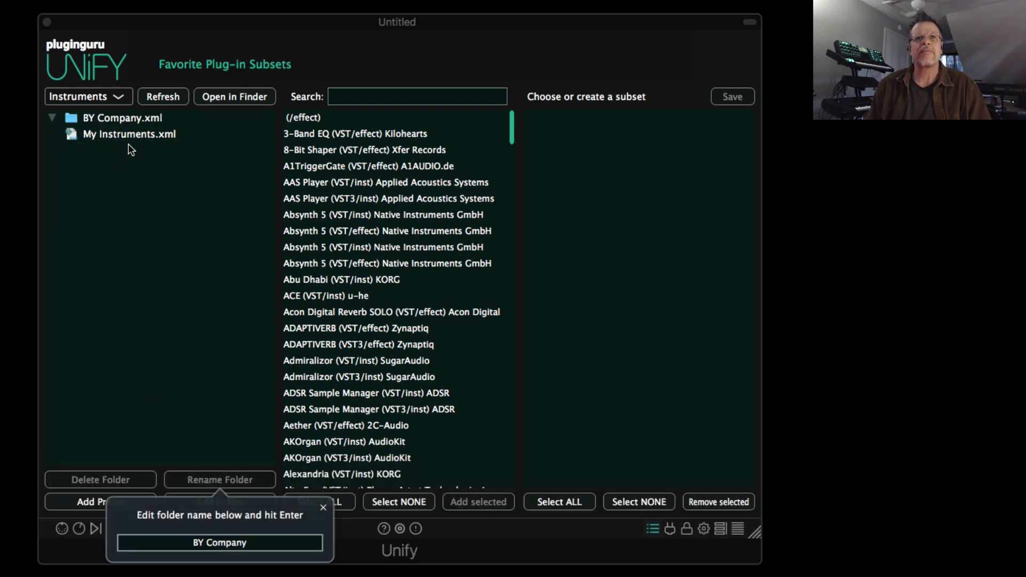
- Add three new subset presets inside the BY Company folder
click(123, 118)
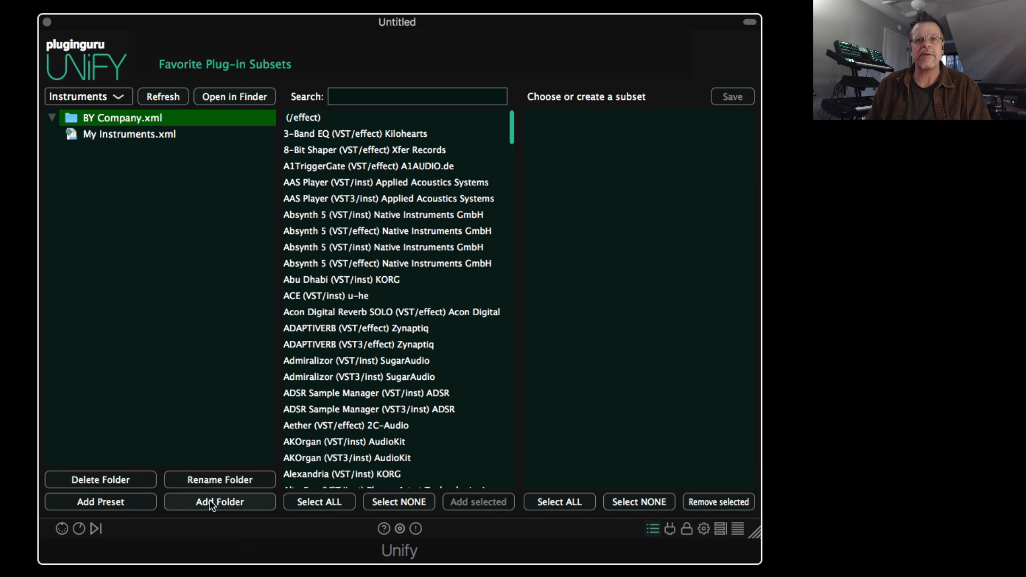
click(86, 502)
click(138, 119)
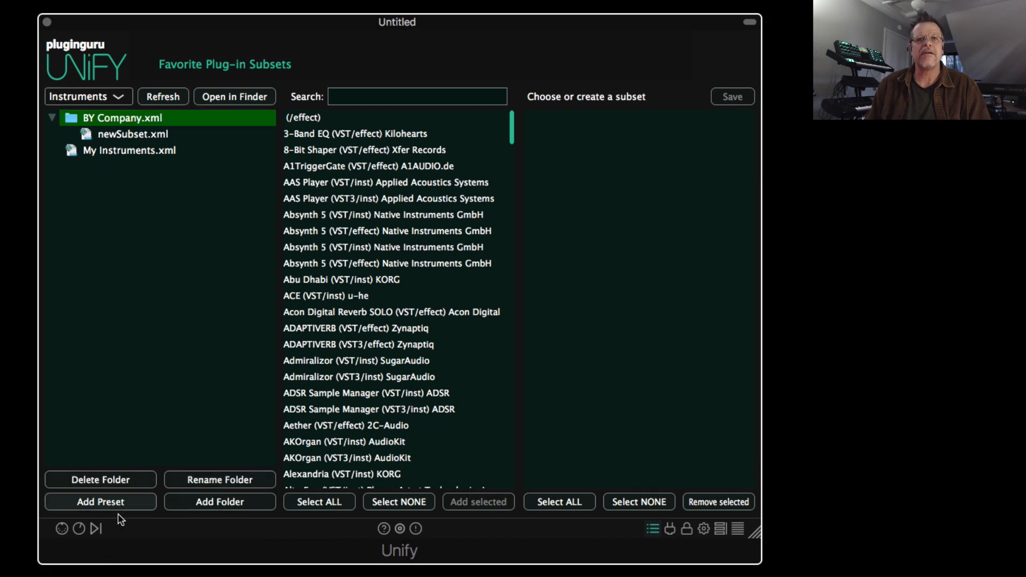
click(101, 501)
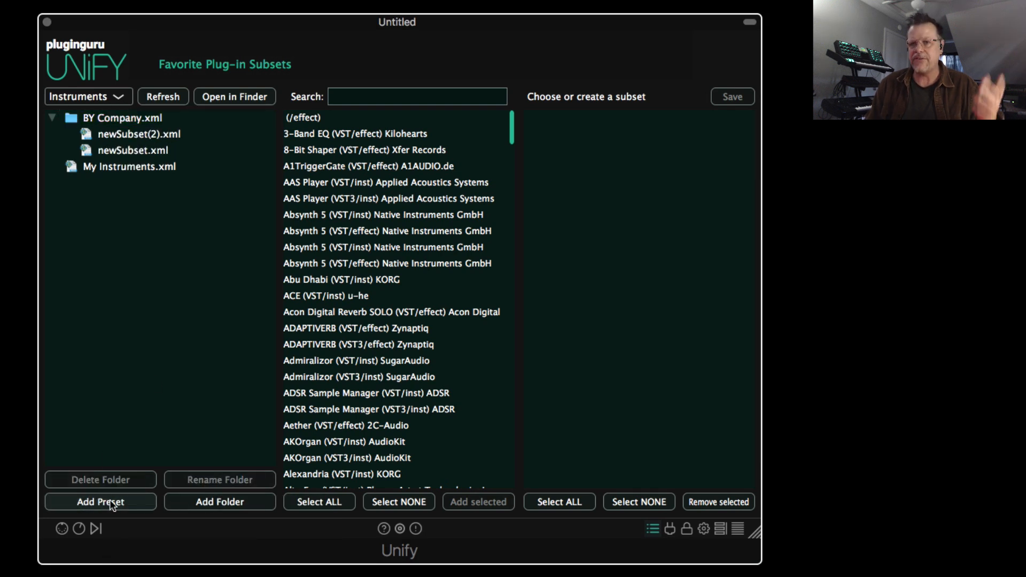
click(126, 117)
click(91, 502)
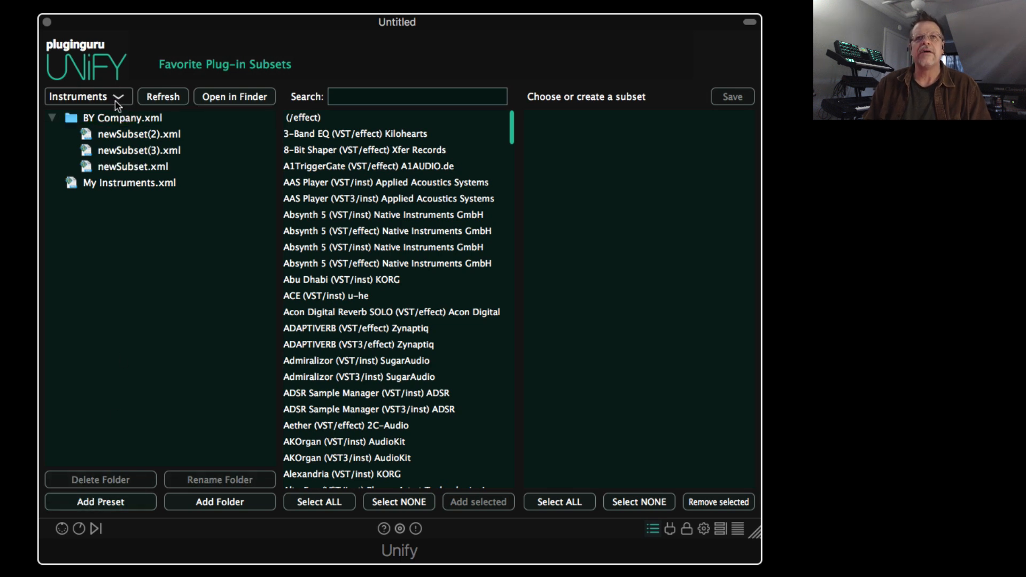
click(118, 117)
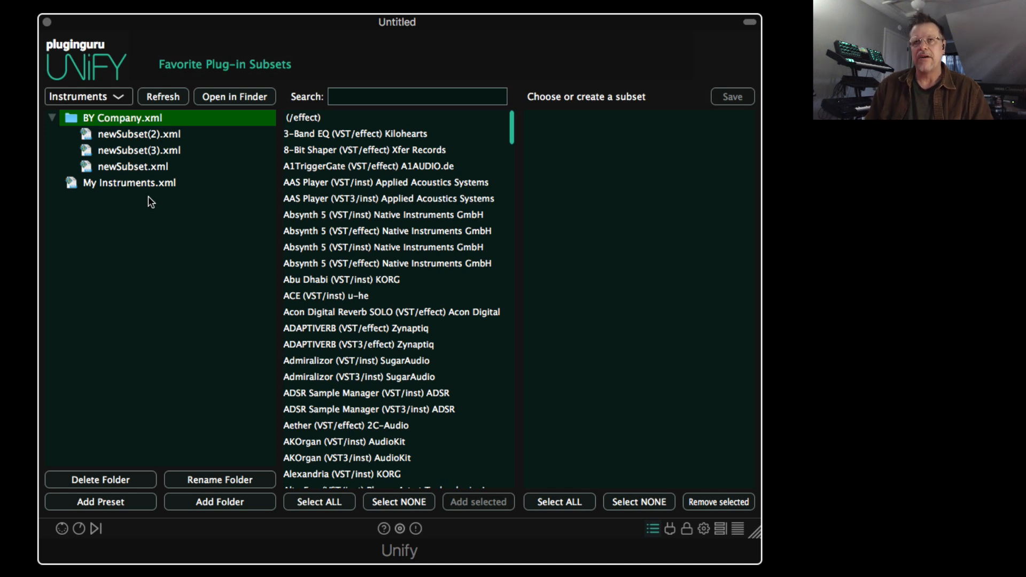
- Rename the newSubset(2) preset in the BY Company folder as KORG
click(124, 136)
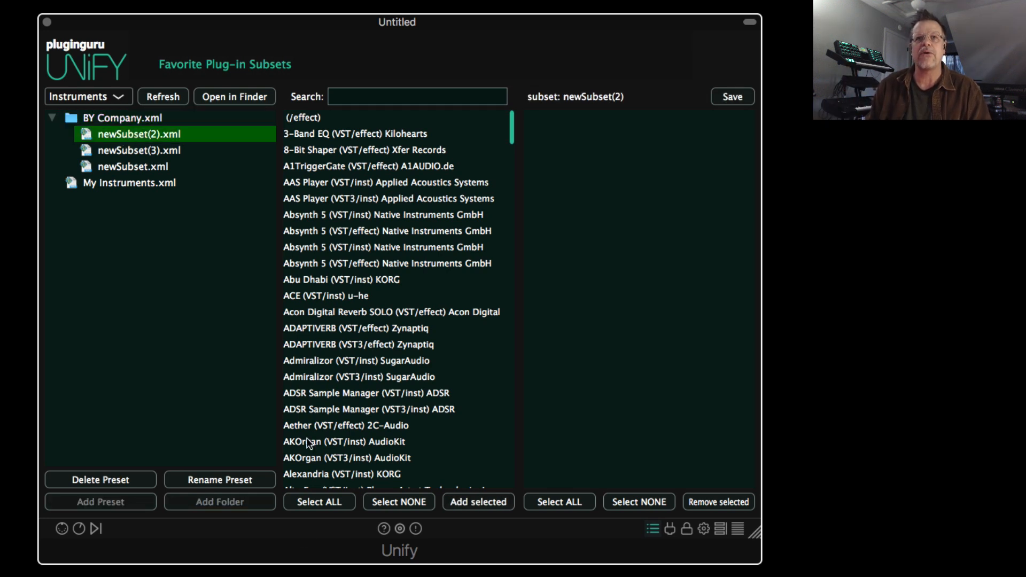
click(220, 480)
text(KORG)
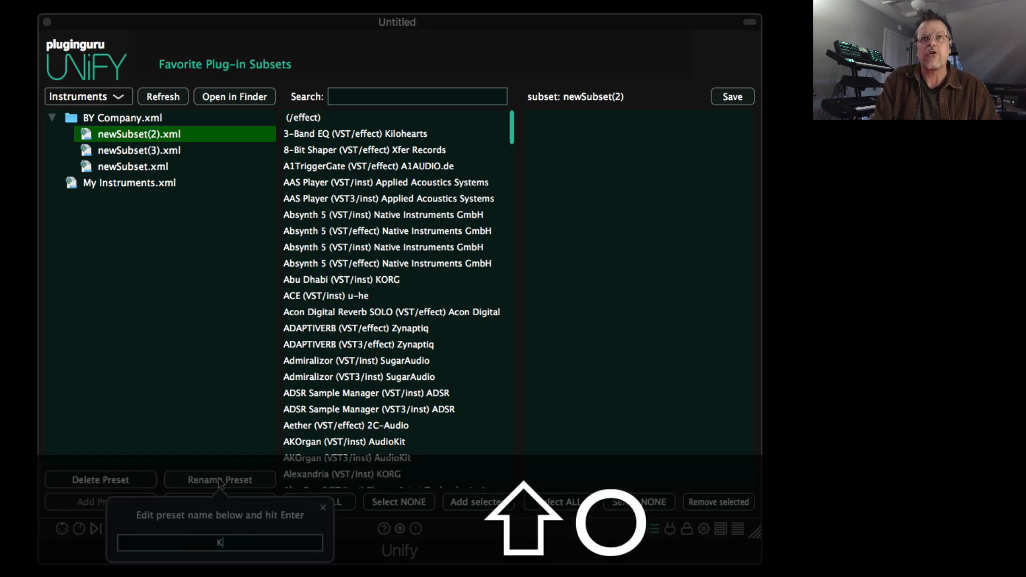
key(Return)
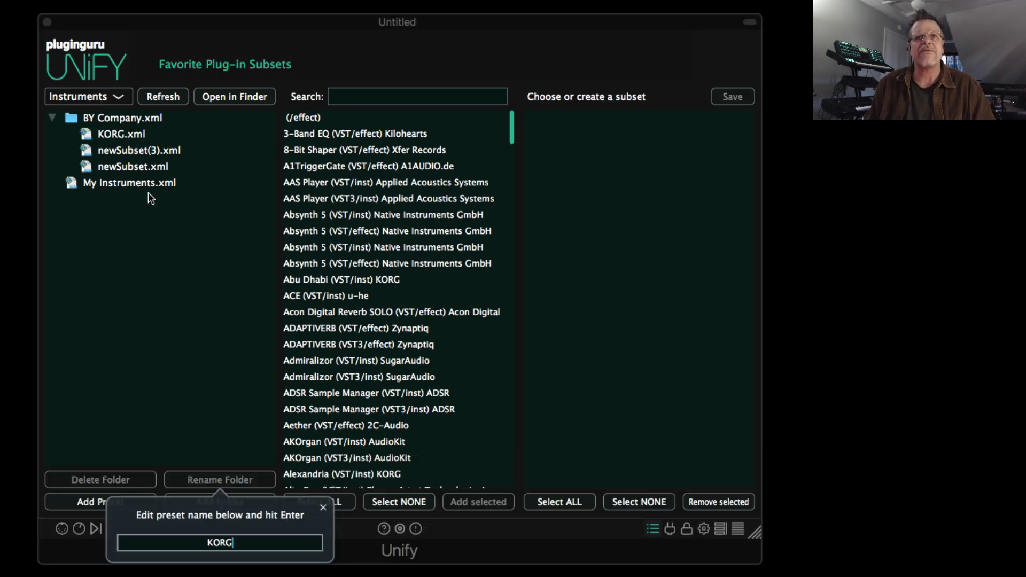
- Rename the newSubset(3) preset in the BY Company folder as Arturia
click(137, 152)
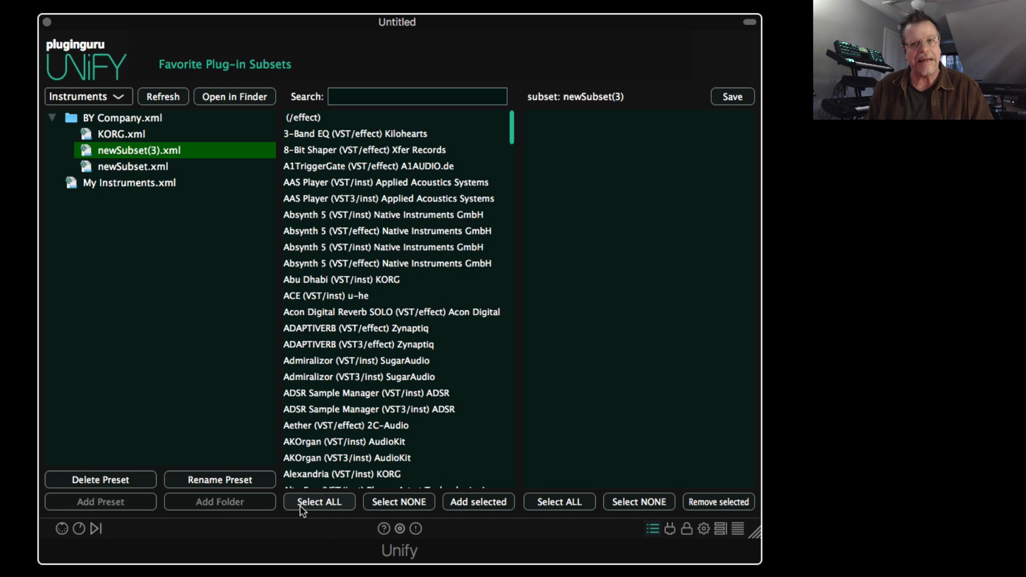
click(222, 481)
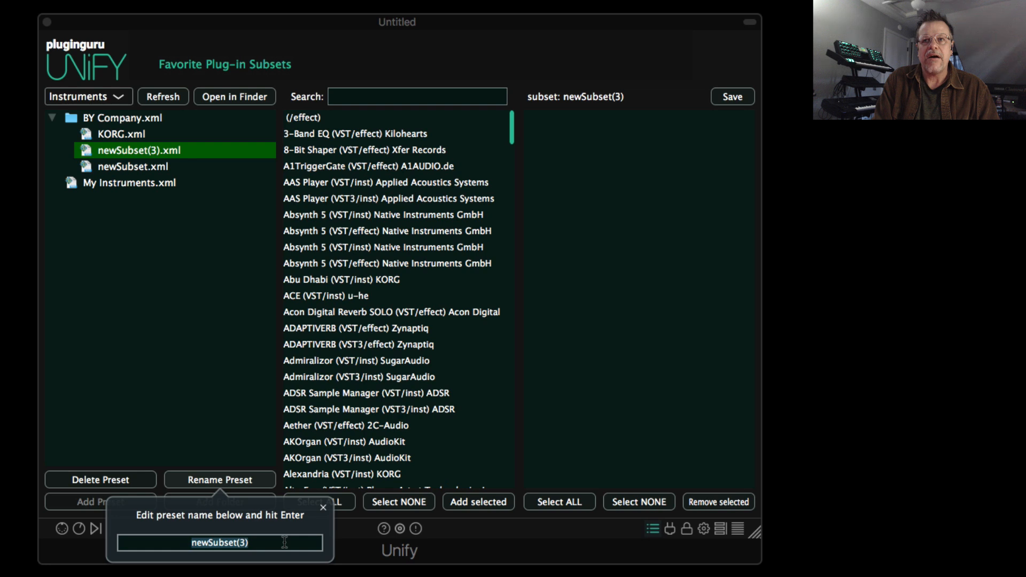
text(Arturial)
key(BackSpace)
key(Return)
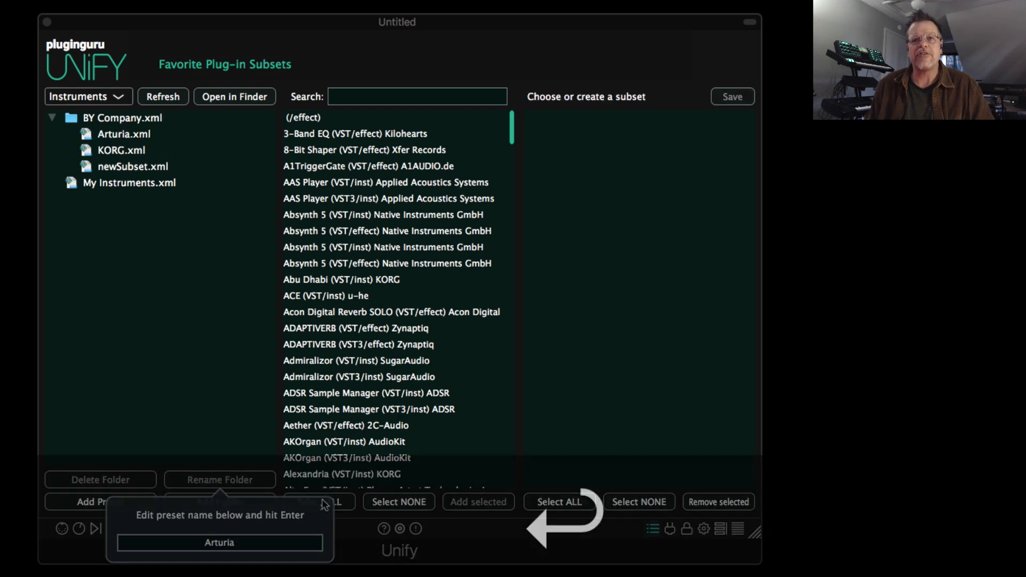
- Rename the newSubset preset in the BY Company folder as Roland
click(123, 170)
click(217, 480)
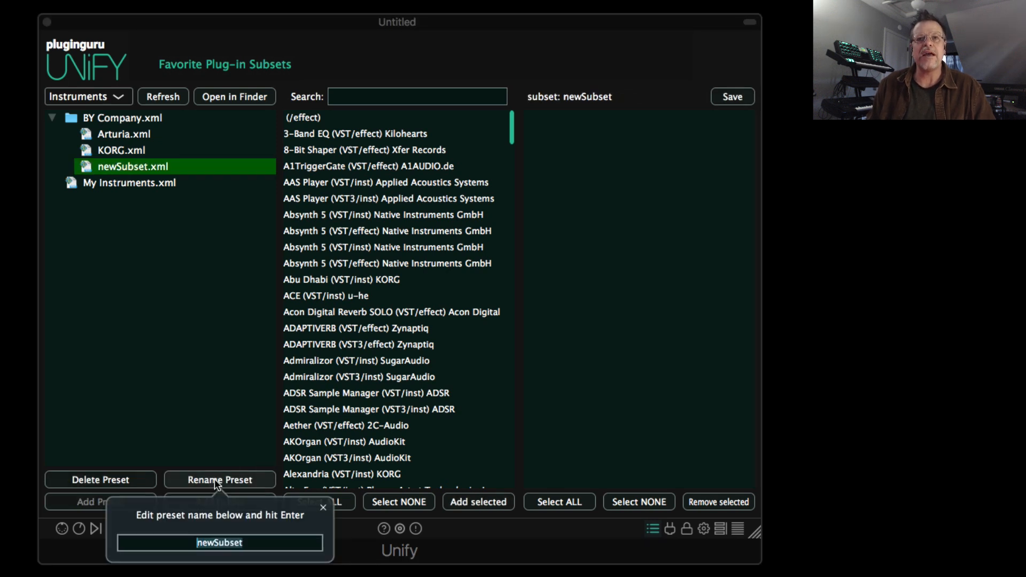
text(R)
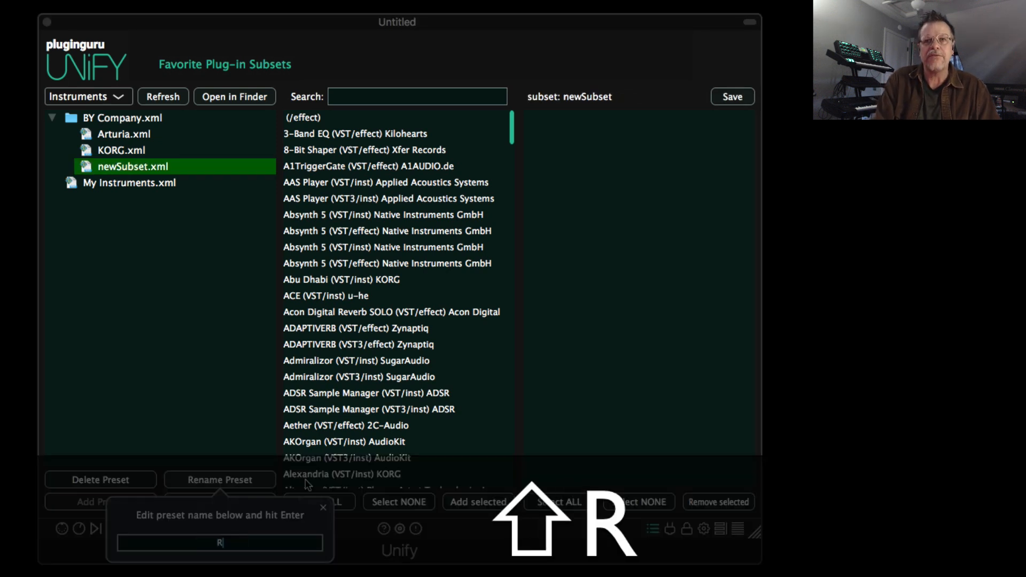
text(oland)
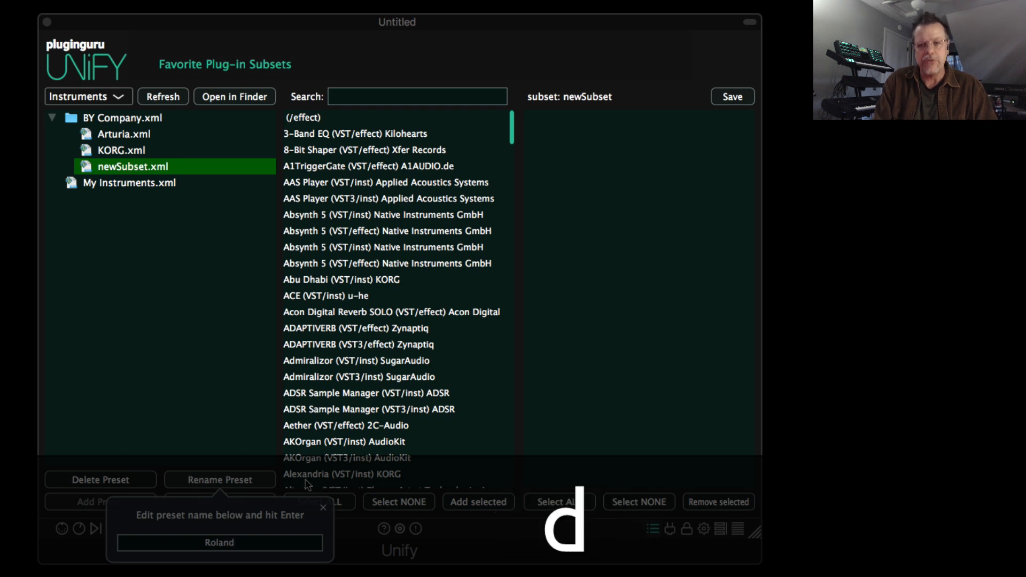
key(Return)
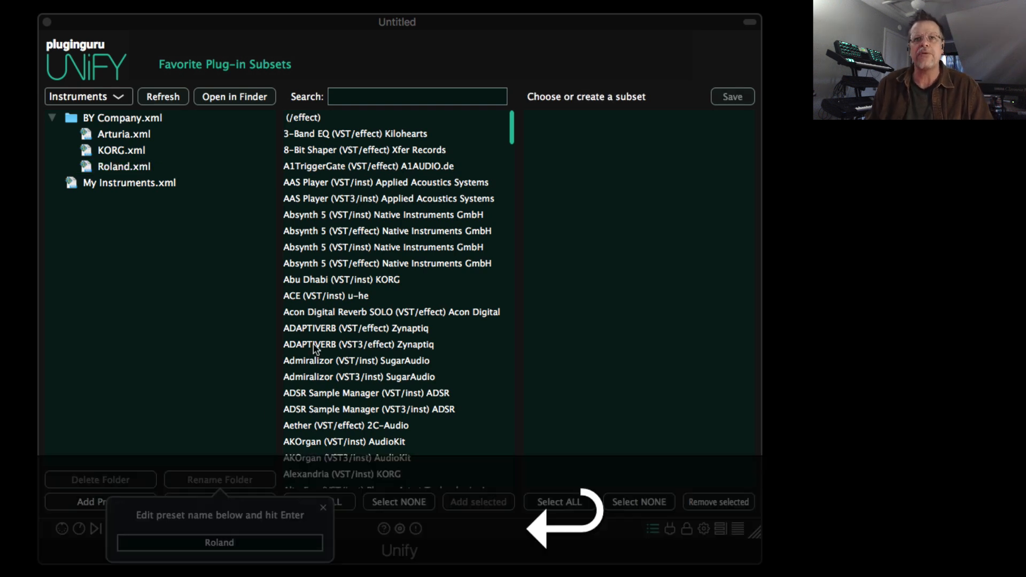
click(323, 507)
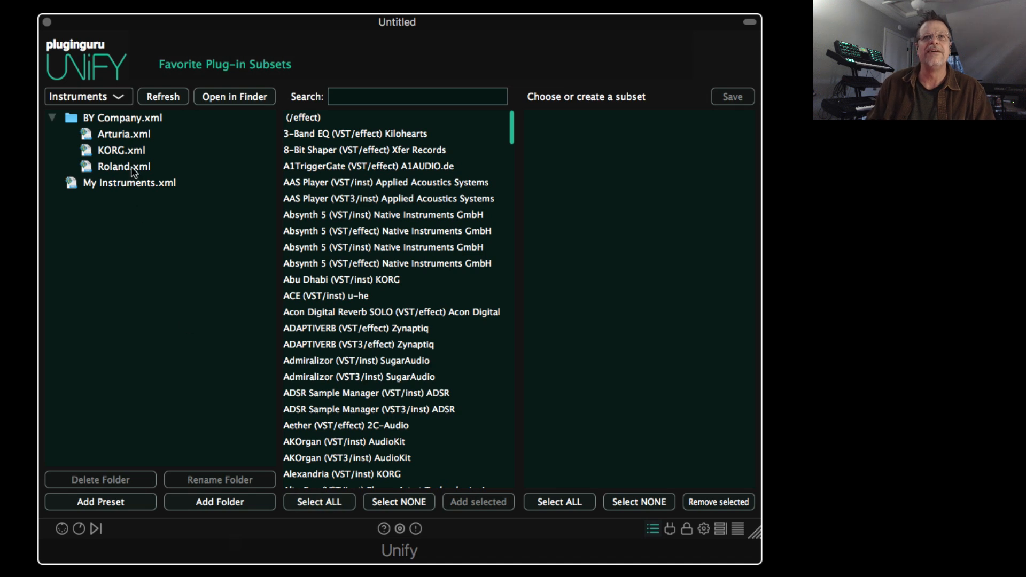
- Open the KORG subset, search the plug-in list for Korg and select all the matching plug-ins
click(113, 152)
click(356, 96)
key(shift)
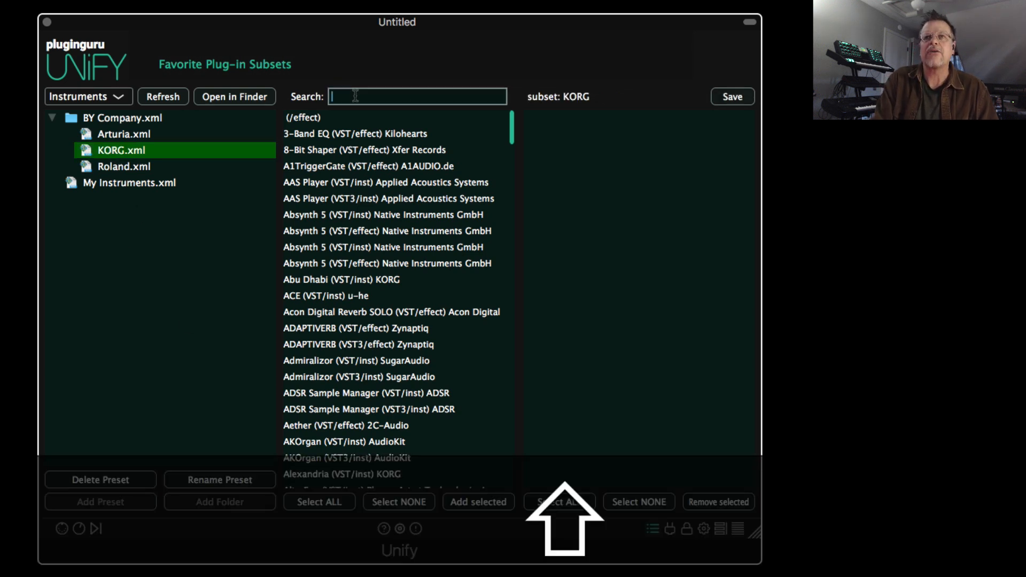
text(Kopr)
key(BackSpace)
key(BackSpace)
text(rg)
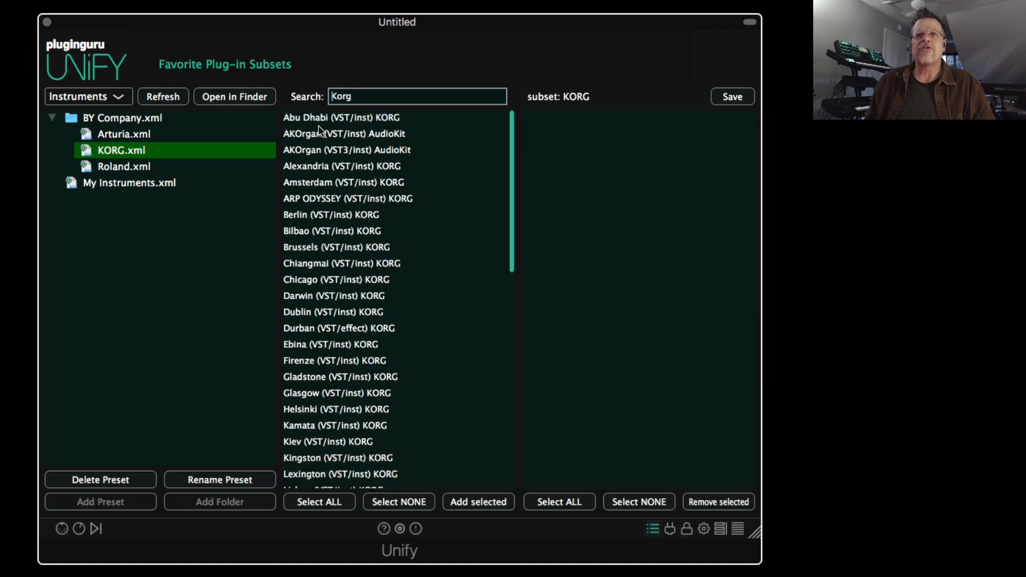
click(319, 501)
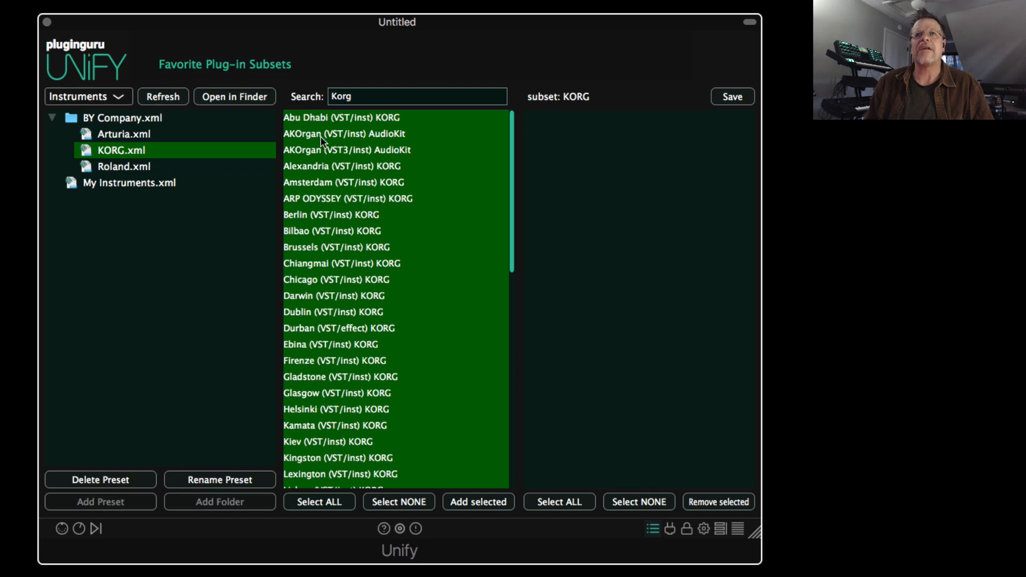
- Deselect AKOrgan (VST3), Zurich, both UAD Korg SDD-3000 entries, Rosario and MS-20FX from the Korg plug-in selection
super+click(318, 152)
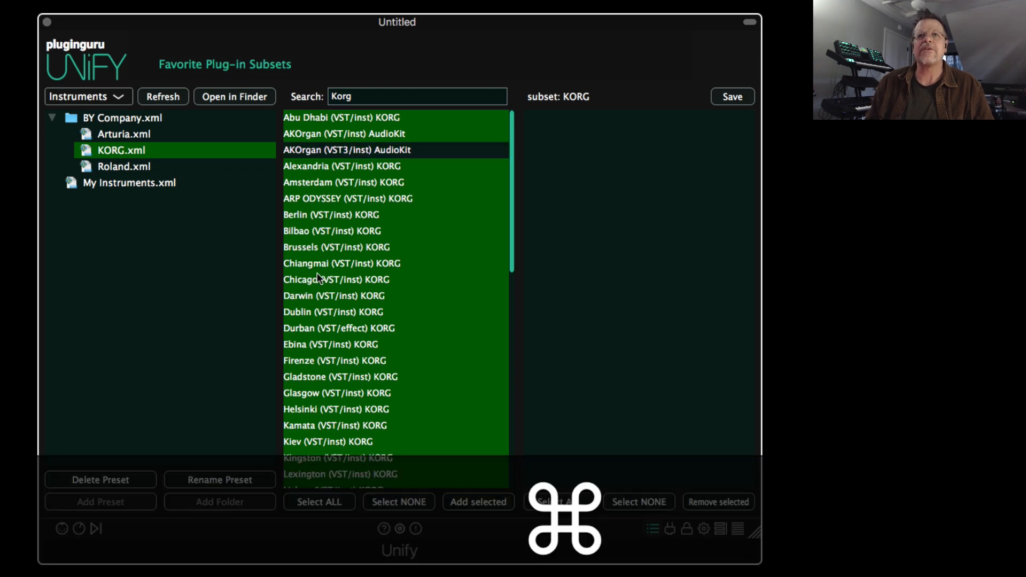
scroll(326, 402, down, 3)
scroll(329, 402, down, 7)
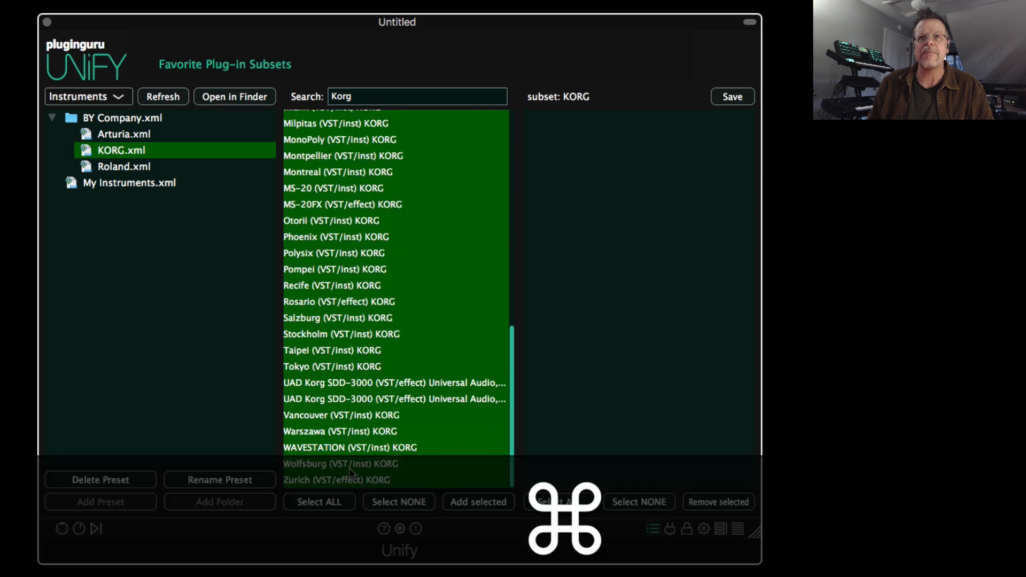
super+click(354, 476)
super+click(379, 401)
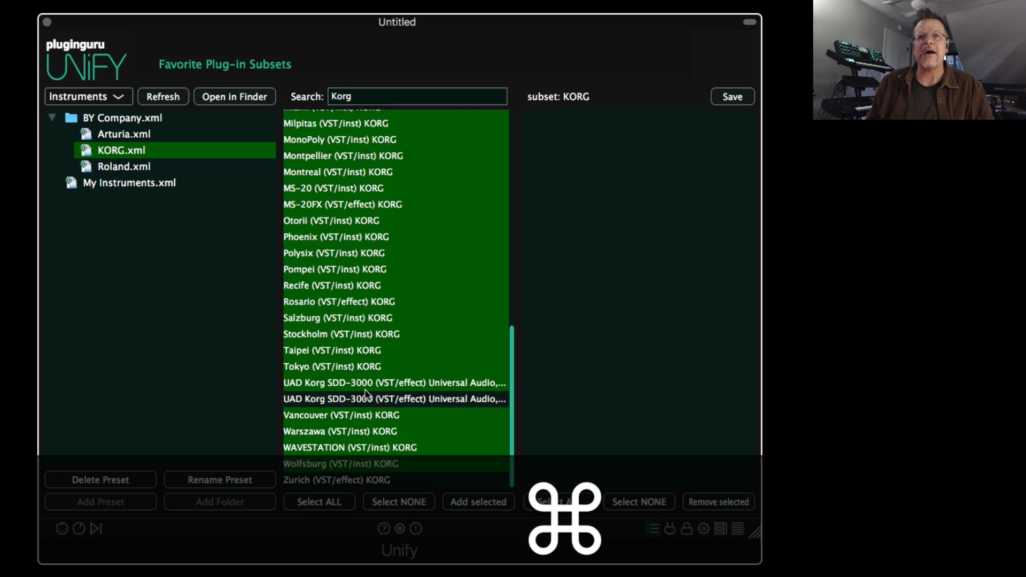
super+click(387, 389)
scroll(423, 374, up, 2)
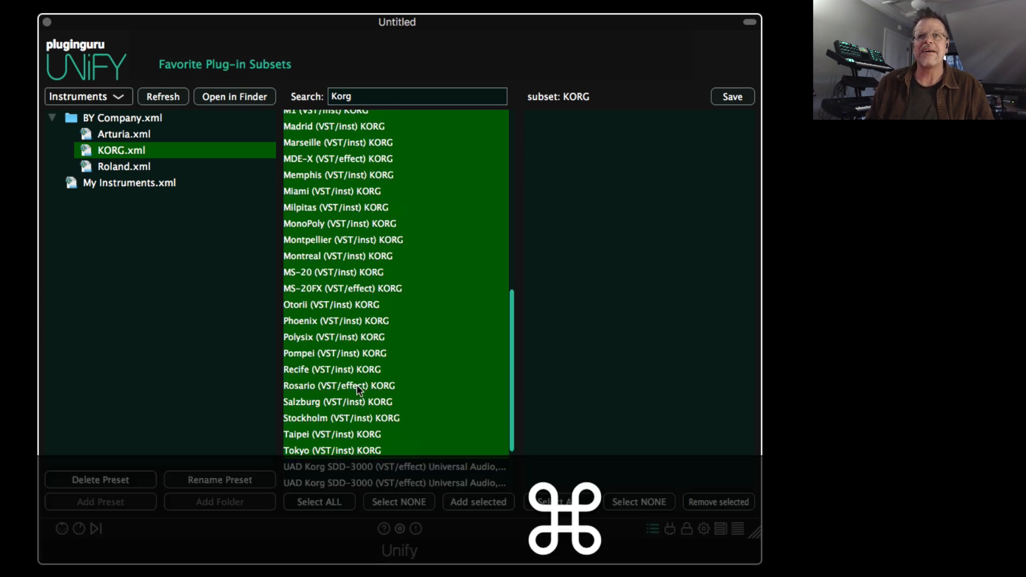
super+click(358, 386)
super+click(363, 289)
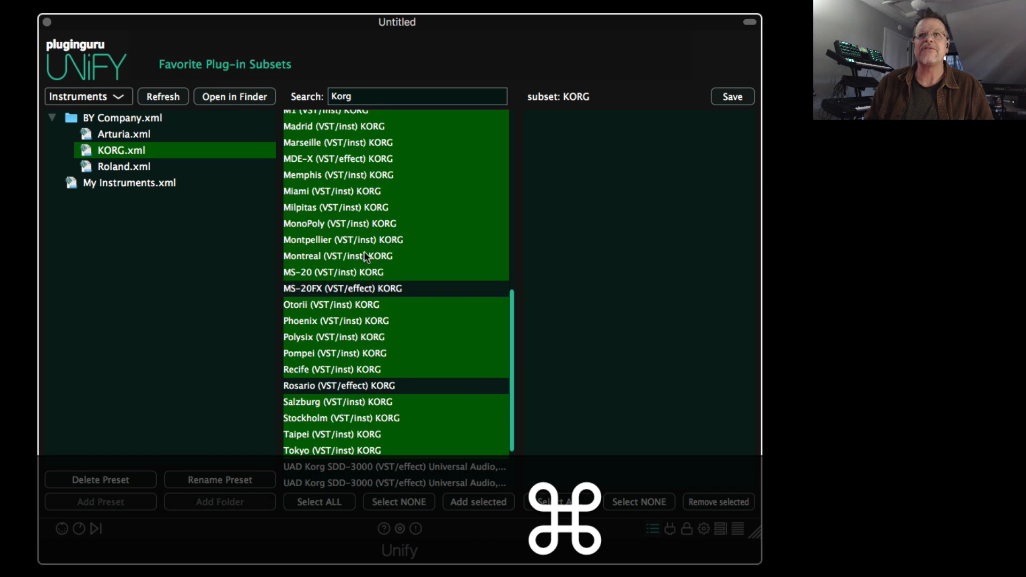
- Deselect the MDE-X and Durban effects and add the remaining selected plug-ins to the KORG subset
scroll(368, 247, up, 2)
scroll(358, 291, up, 2)
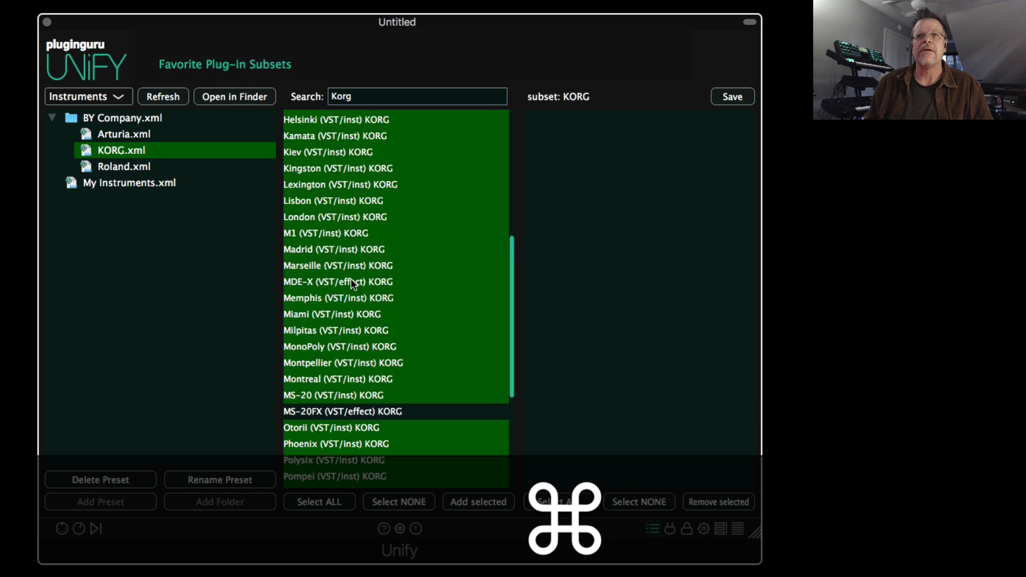
super+click(353, 283)
scroll(357, 265, up, 3)
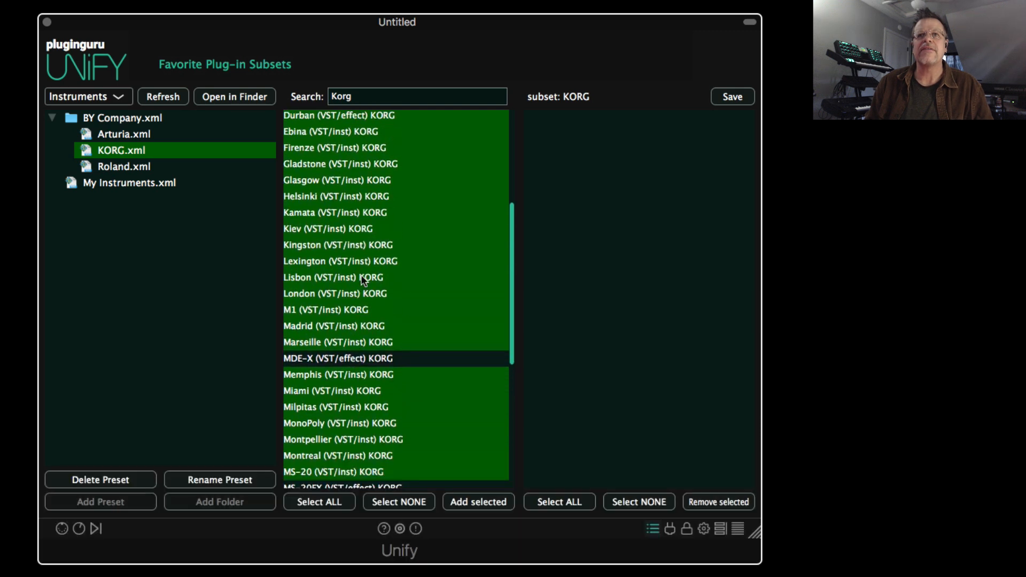
scroll(361, 262, up, 2)
scroll(371, 265, up, 2)
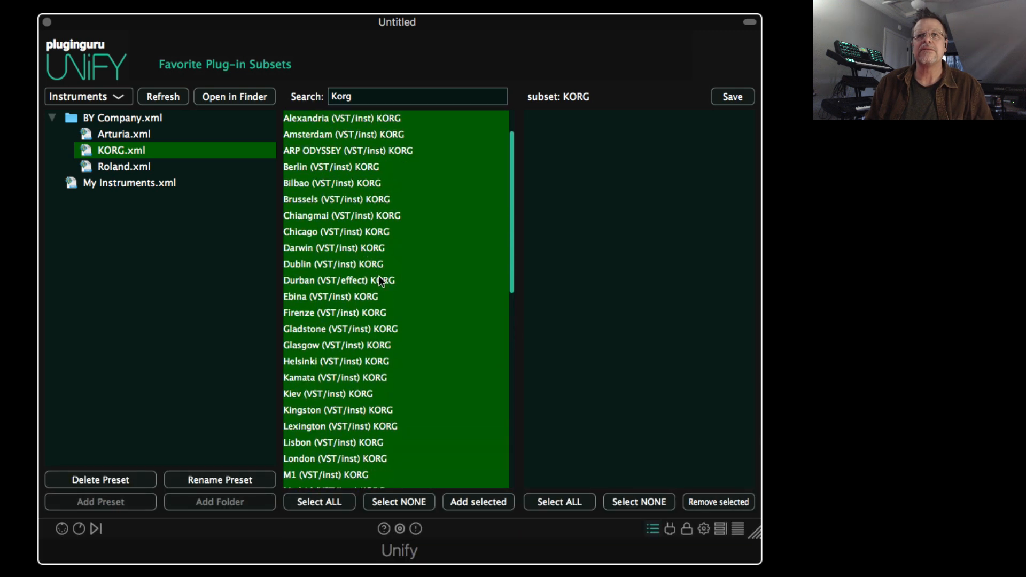
super+click(353, 284)
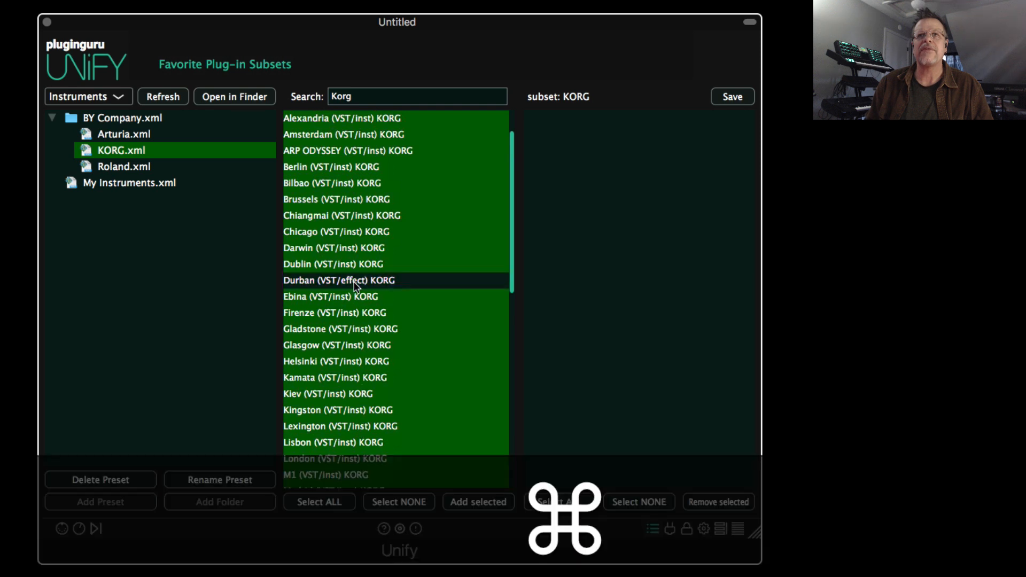
scroll(357, 243, up, 1)
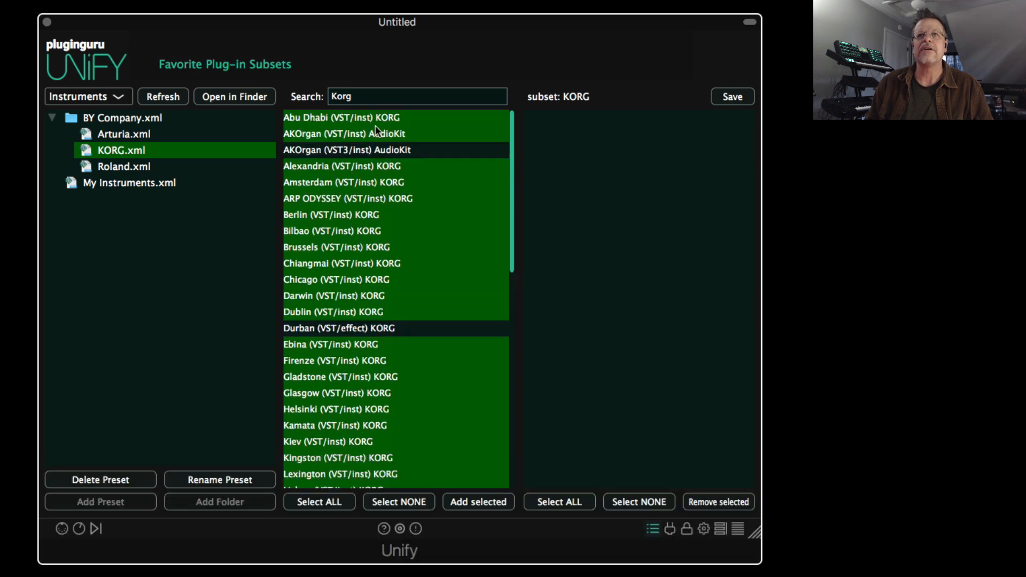
scroll(398, 328, down, 2)
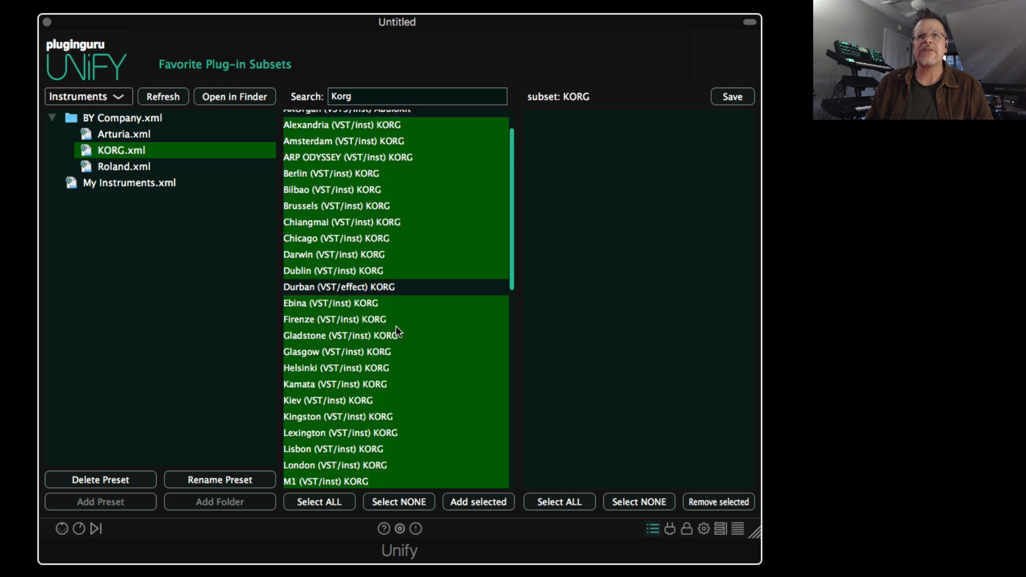
scroll(398, 330, down, 5)
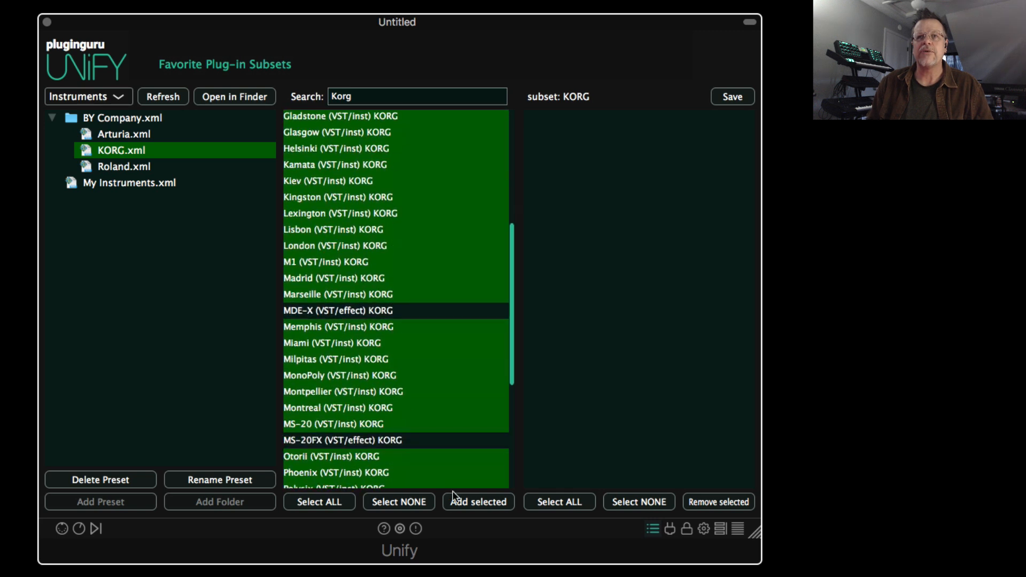
click(480, 501)
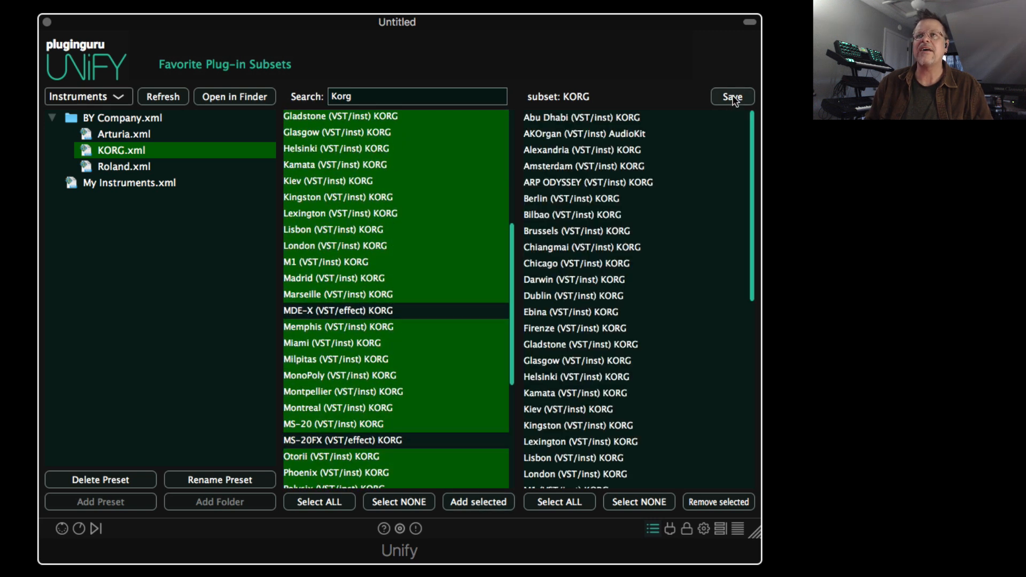
- Review the plug-ins in the KORG subset and highlight the entries from Otorii through Vancouver
scroll(638, 385, down, 1)
scroll(639, 386, down, 6)
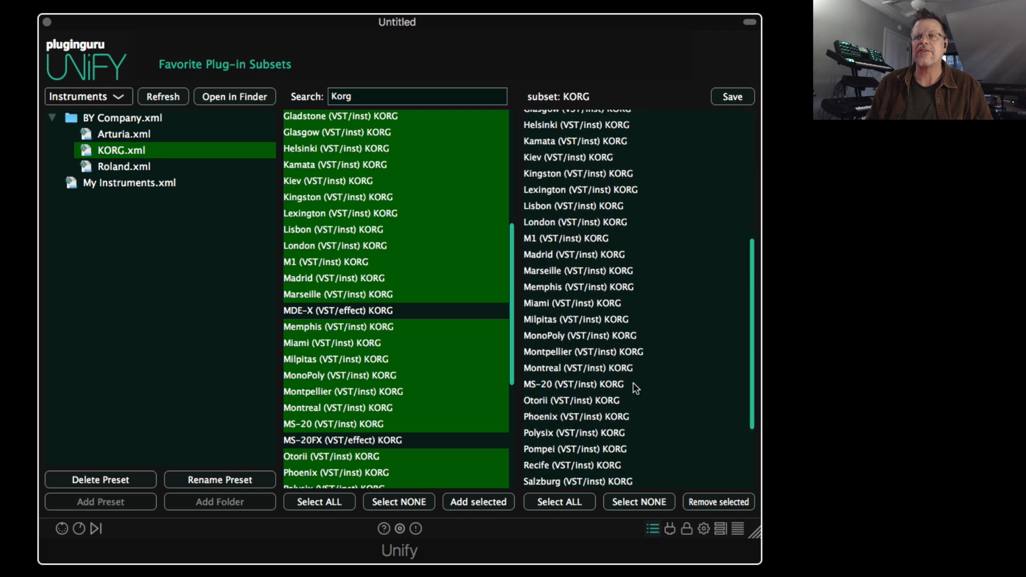
scroll(635, 388, down, 3)
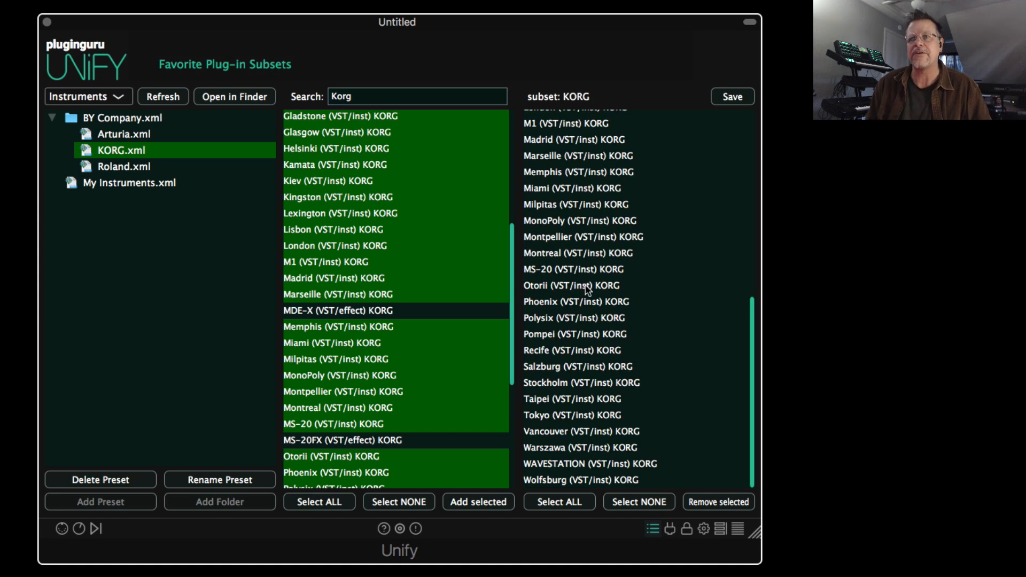
click(571, 287)
drag(565, 313, 576, 440)
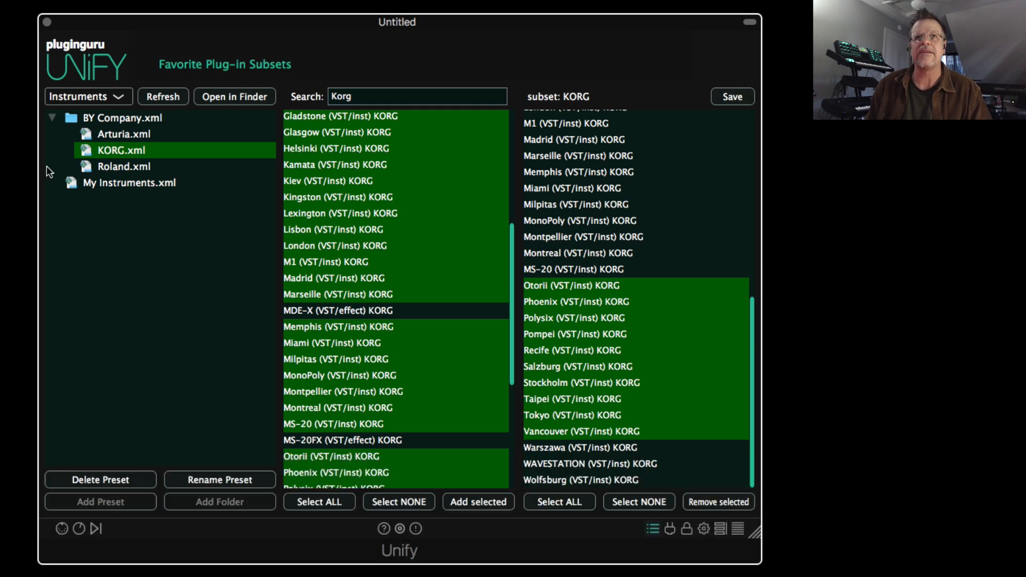
- Open the Roland subset, search the plug-in list for roland and select all the matching plug-ins
click(119, 168)
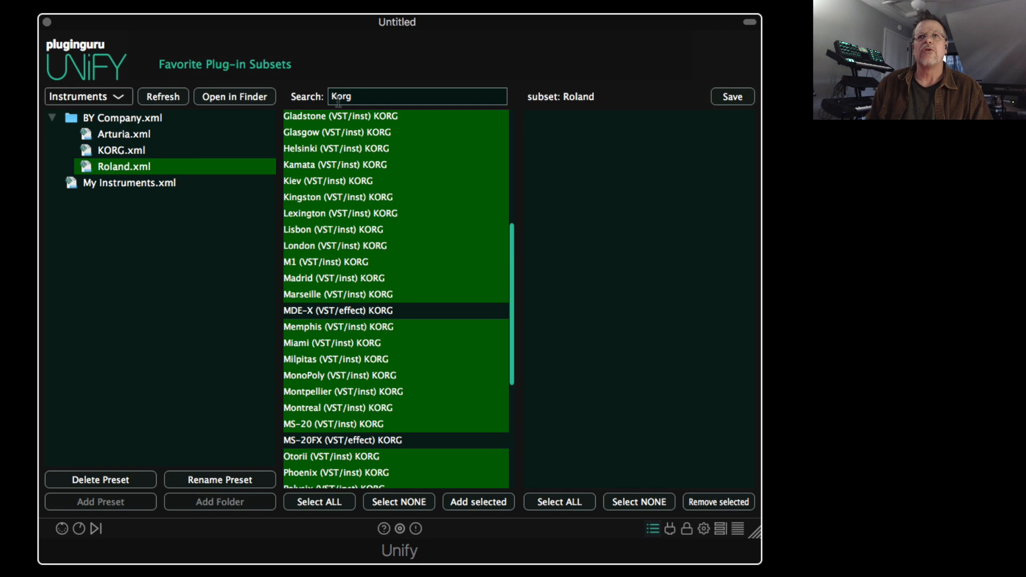
text(R)
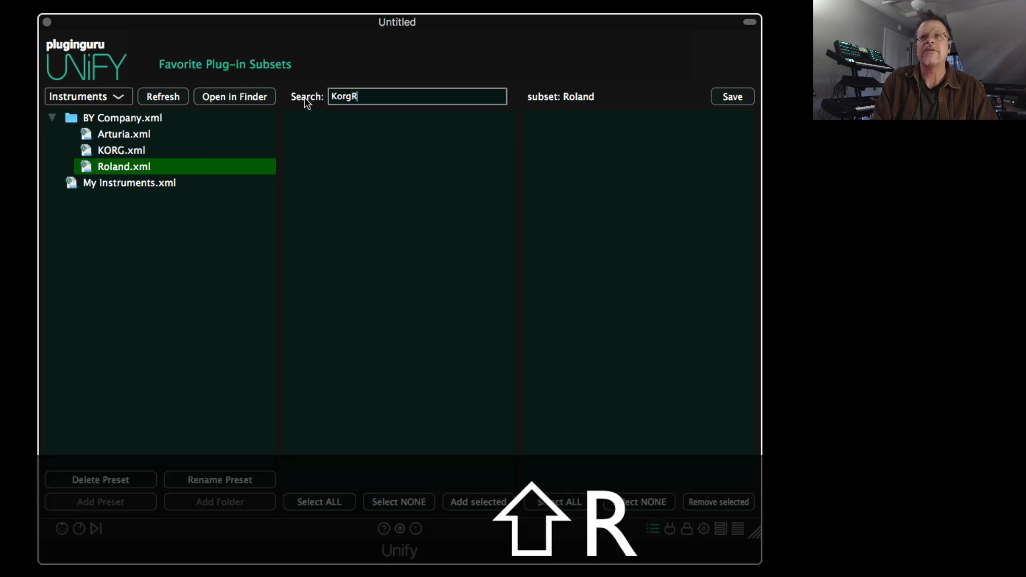
key(BackSpace)
key(BackSpace)
key(BackSpace)
key(BackSpace)
key(BackSpace)
text(roland)
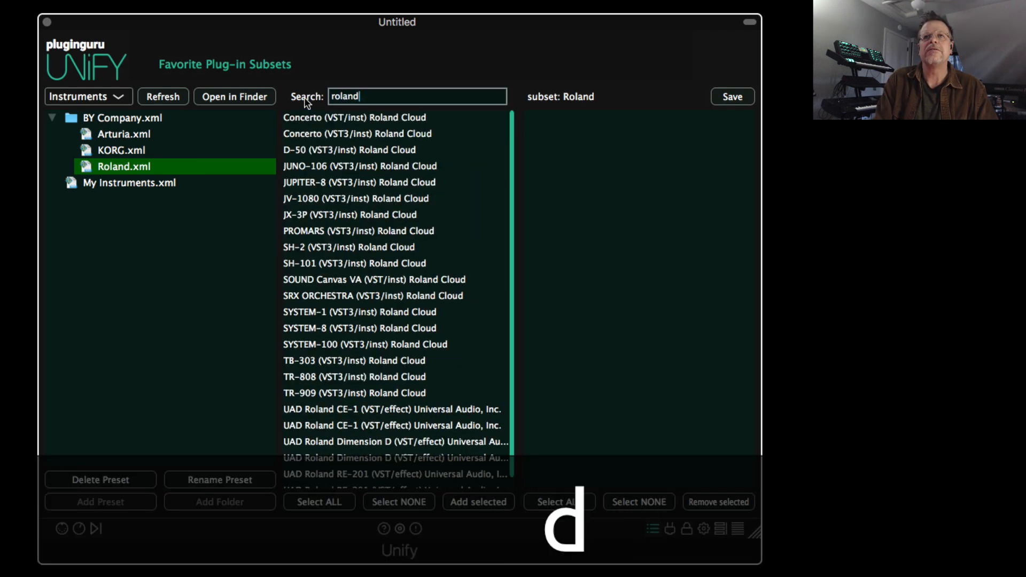
click(331, 506)
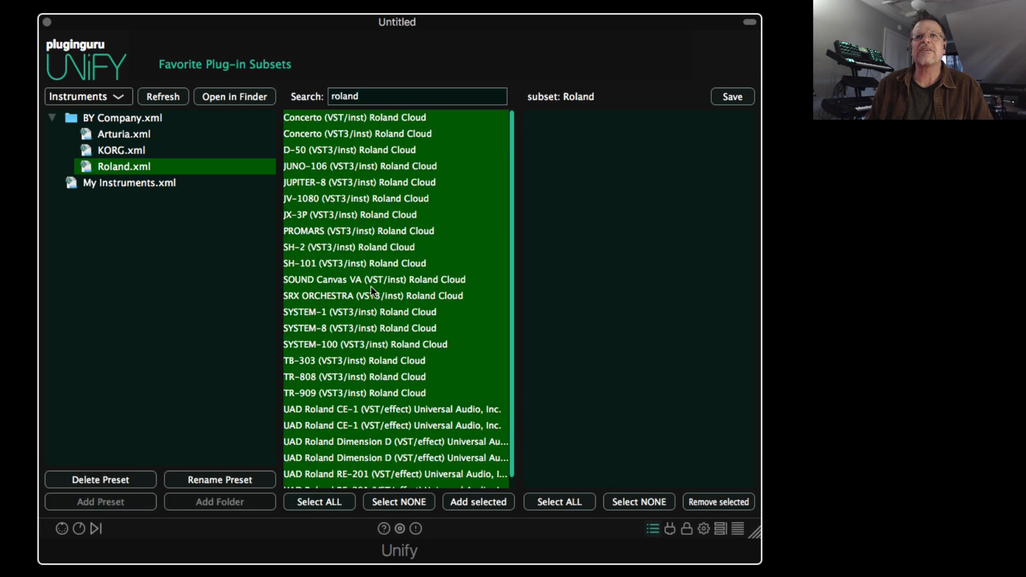
- Deselect the VST3 version of Concerto from the Roland plug-in selection
key(super)
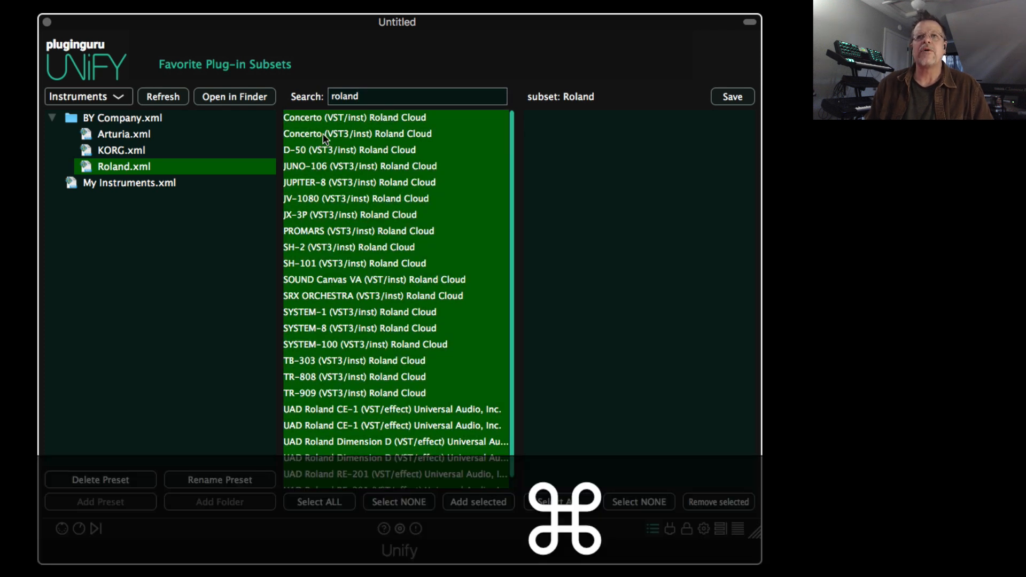
super+click(324, 135)
super+click(337, 151)
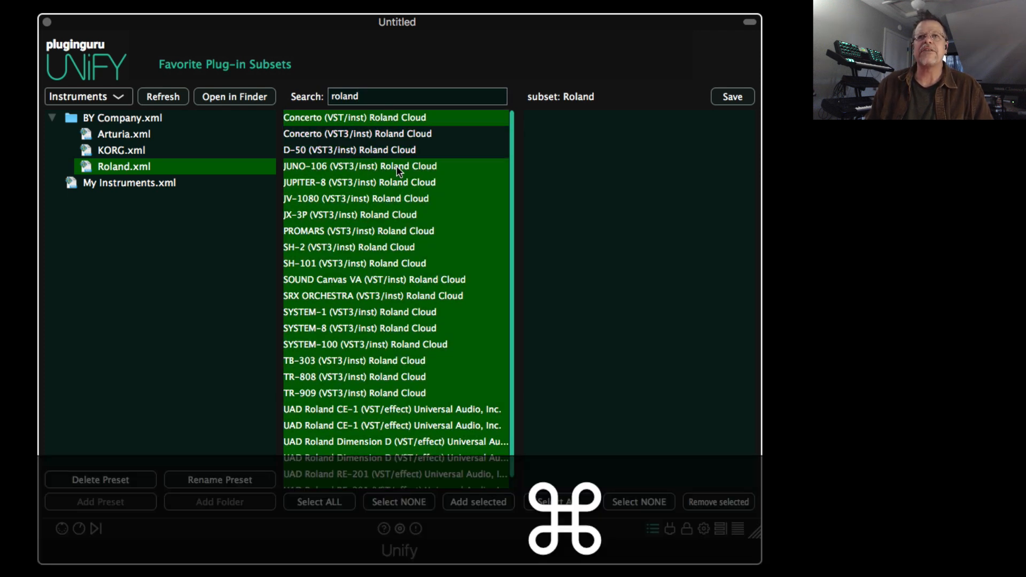
super+click(351, 168)
super+click(350, 169)
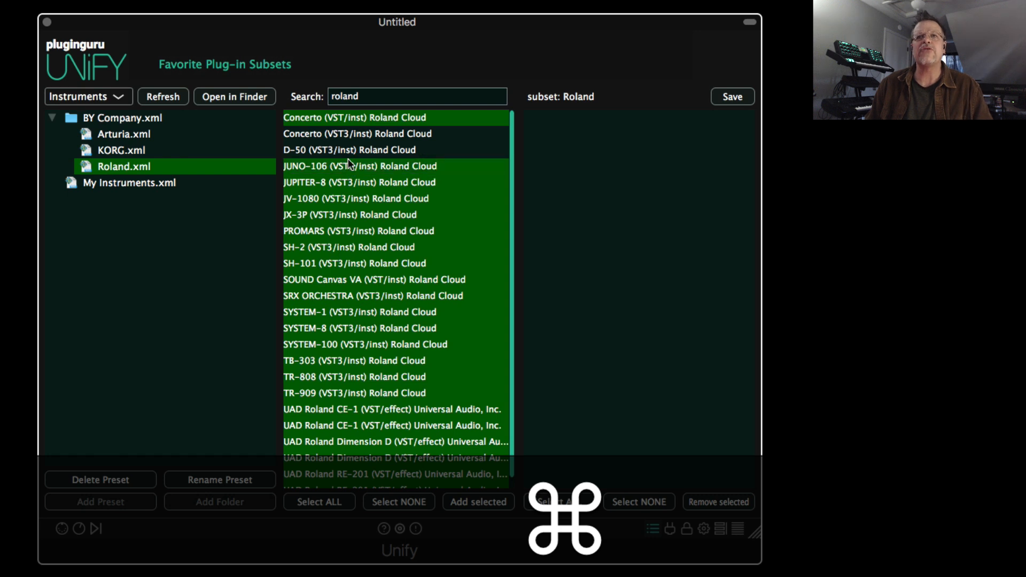
super+click(347, 154)
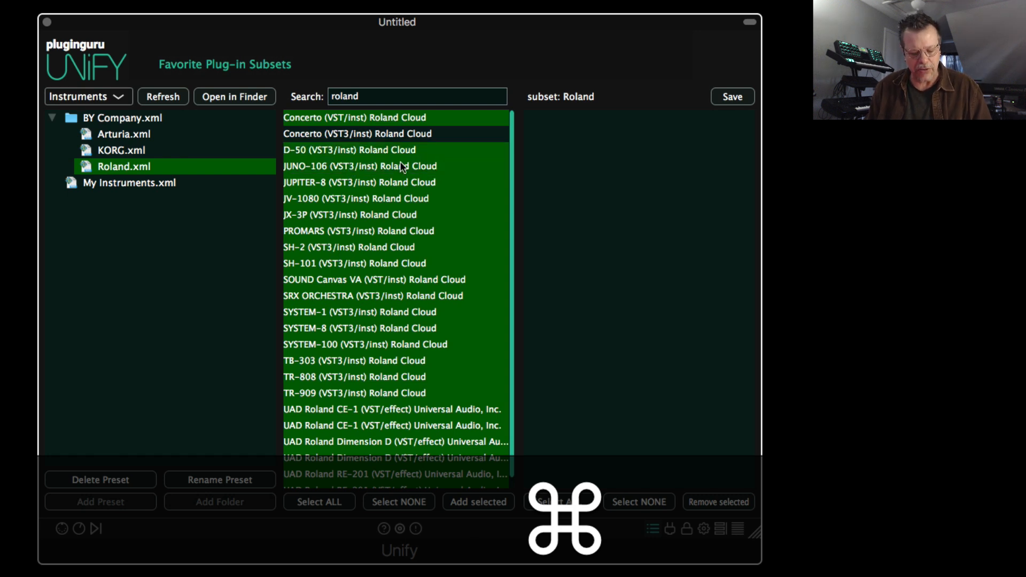
- Deselect the six UAD Roland effects: both entries each of CE-1, Dimension D and RE-201
scroll(373, 303, down, 1)
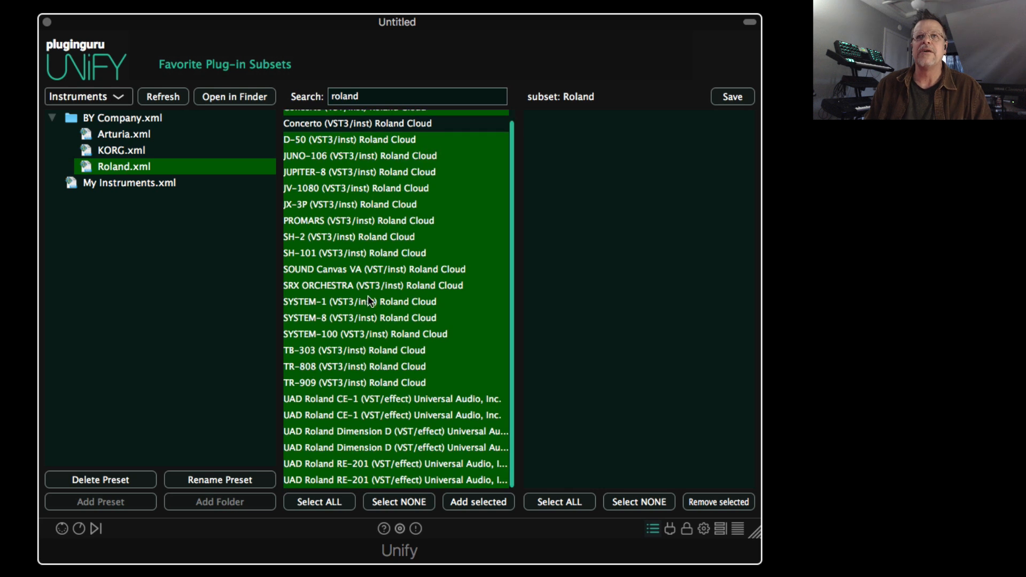
key(super)
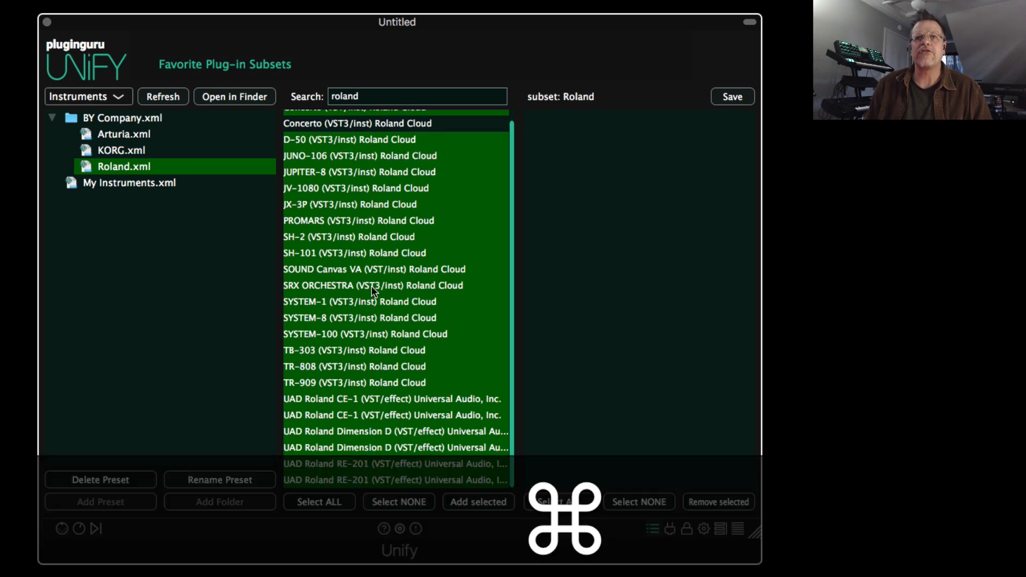
super+click(343, 402)
super+click(337, 417)
super+click(339, 434)
super+click(332, 448)
super+click(335, 464)
super+click(336, 481)
scroll(394, 361, up, 1)
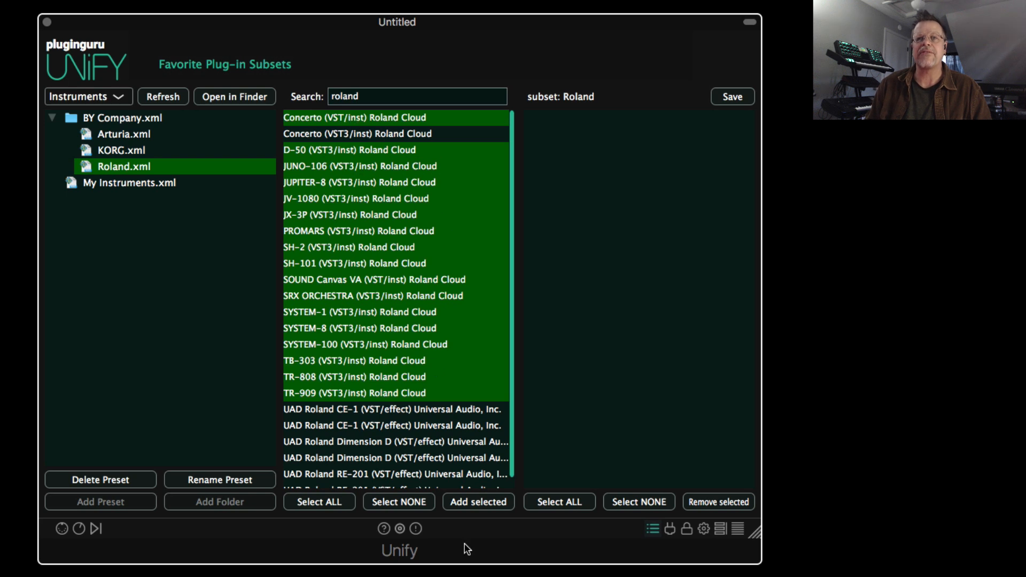
- Add the selected Roland Cloud instruments to the Roland subset
click(484, 506)
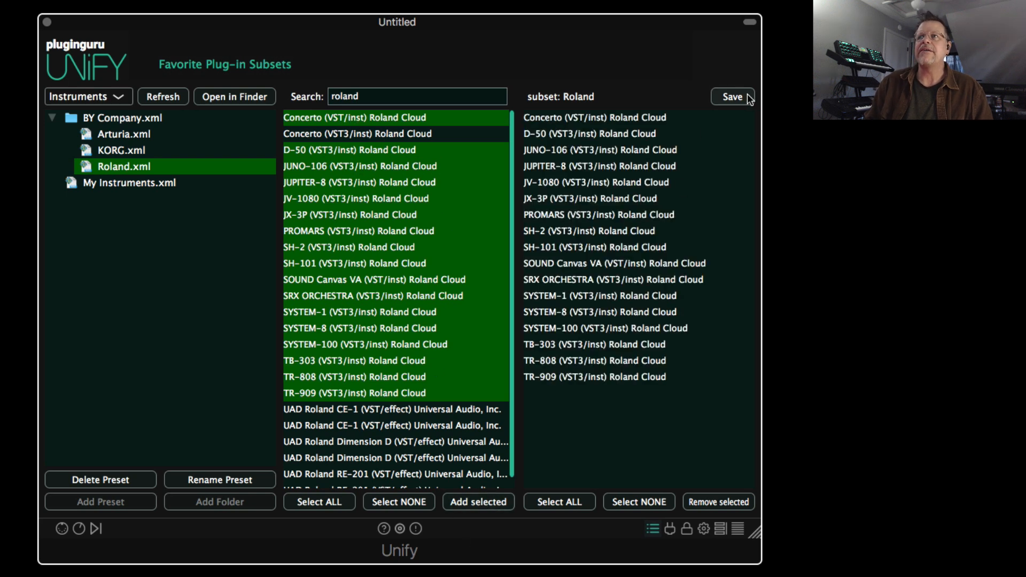
- Open the Arturia subset, search the plug-in list for Arturia and select all the matching plug-ins
click(122, 139)
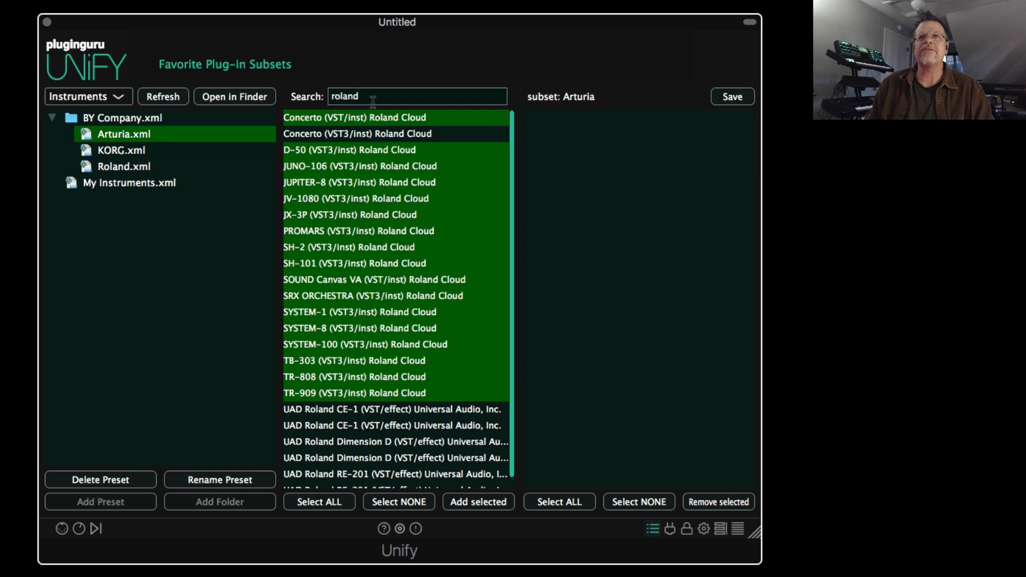
text(Art)
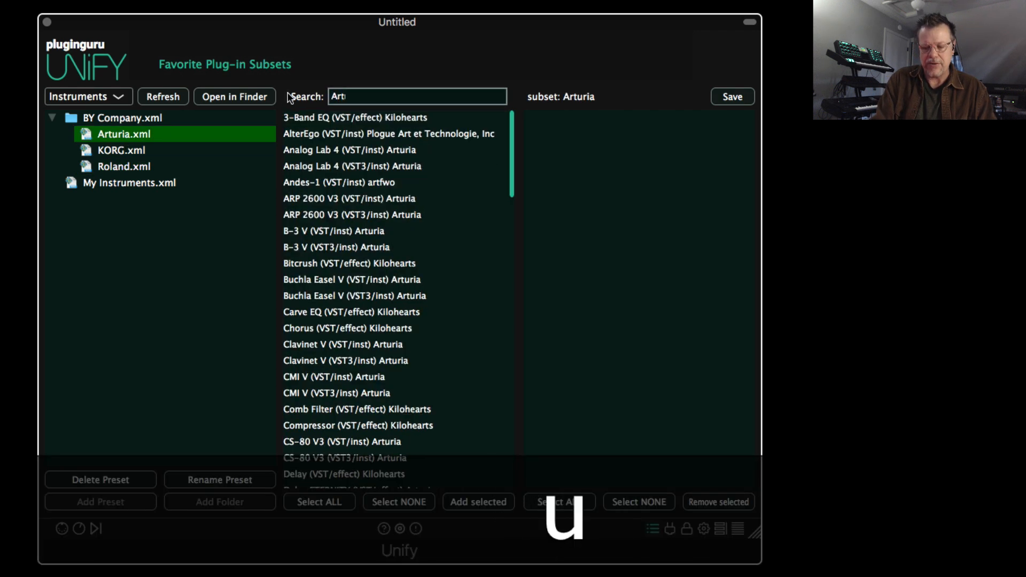
text(uria)
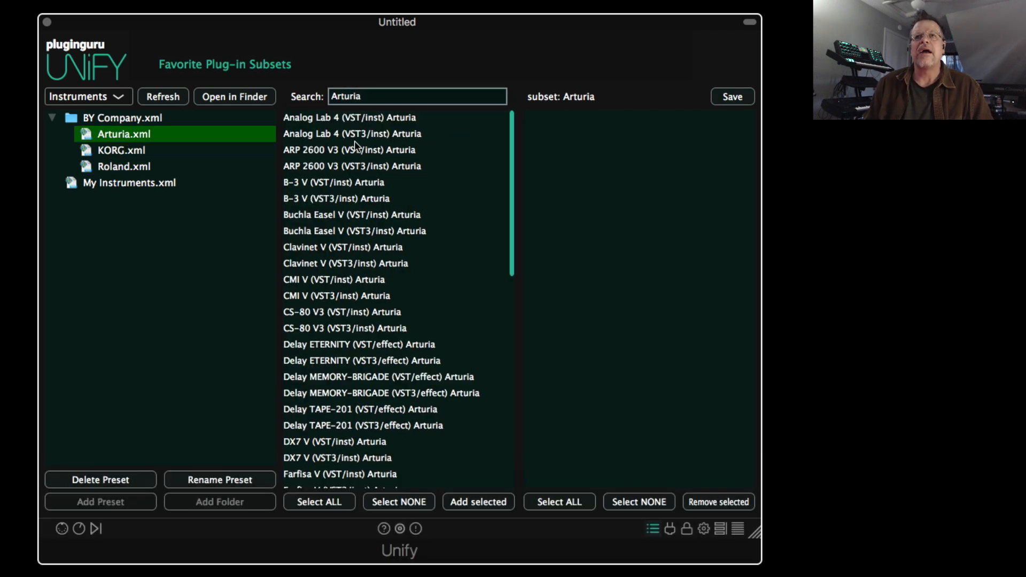
click(315, 501)
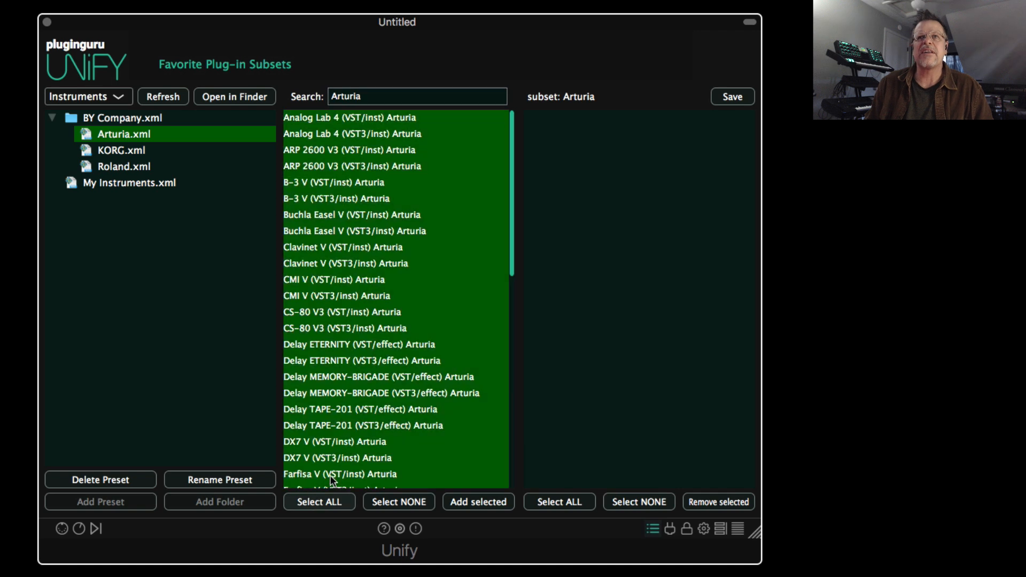
- Deselect the VST3 versions of the Arturia instruments from Analog Lab 4 through CS-80 V3
super+click(342, 134)
super+click(352, 167)
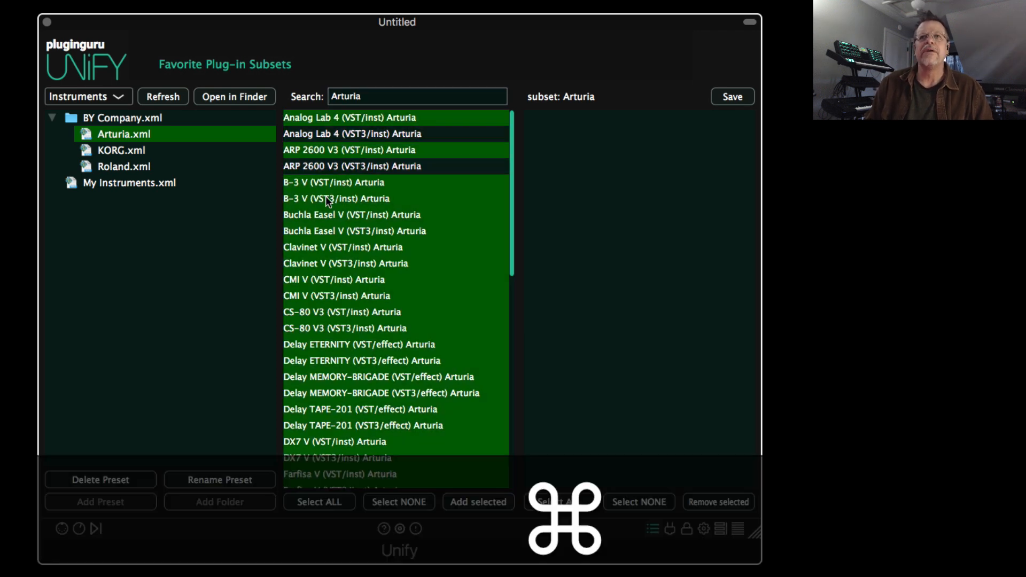
super+click(328, 198)
super+click(320, 231)
super+click(320, 264)
super+click(334, 296)
super+click(339, 328)
- Deselect the six Arturia delay effects: both entries each of Delay ETERNITY, MEMORY-BRIGADE and TAPE-201
super+click(342, 344)
super+click(342, 361)
super+click(342, 377)
super+click(345, 393)
super+click(347, 409)
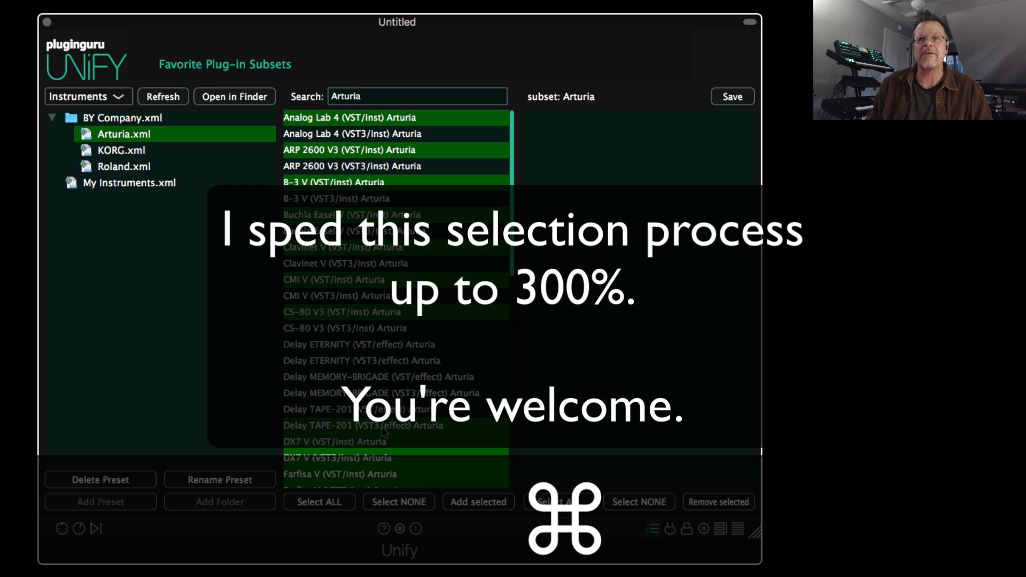
super+click(350, 425)
- Deselect the VST3 versions of the Arturia instruments from DX7 V through Prophet V3
scroll(379, 377, down, 5)
super+click(341, 323)
super+click(350, 389)
super+click(352, 421)
super+click(353, 453)
scroll(354, 449, down, 5)
super+click(356, 309)
super+click(355, 341)
super+click(350, 374)
super+click(348, 407)
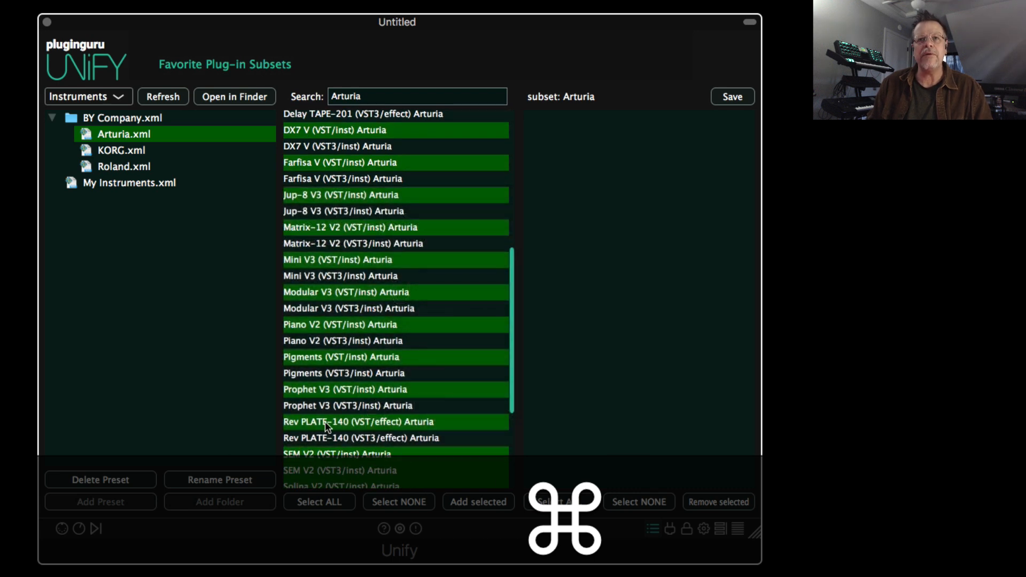
- Deselect both the VST and VST3 entries of the Rev PLATE-140 effect
super+click(326, 436)
scroll(342, 374, down, 5)
super+click(332, 253)
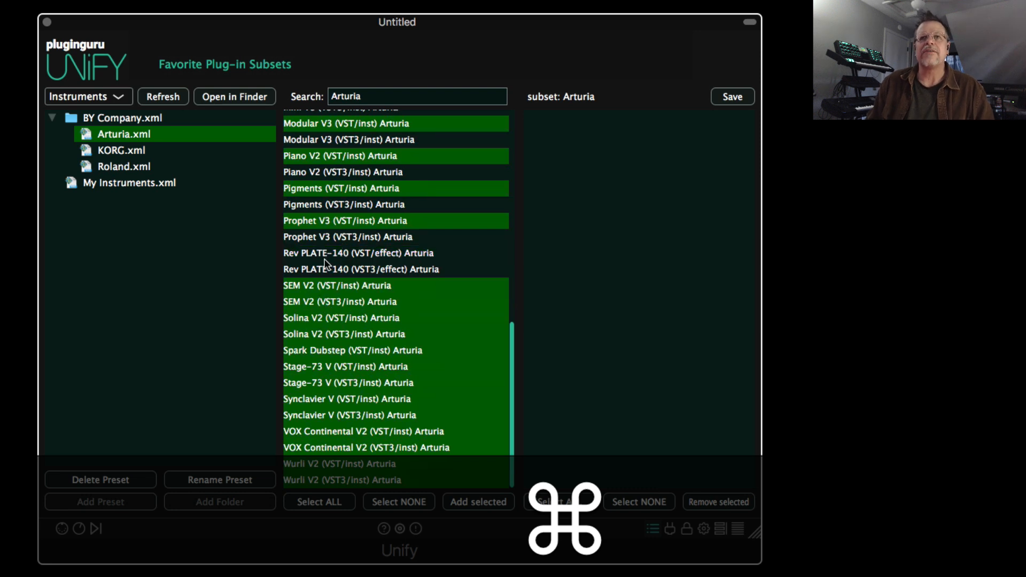
super+click(321, 284)
super+click(323, 251)
super+click(322, 273)
super+click(323, 283)
super+click(322, 254)
super+click(322, 254)
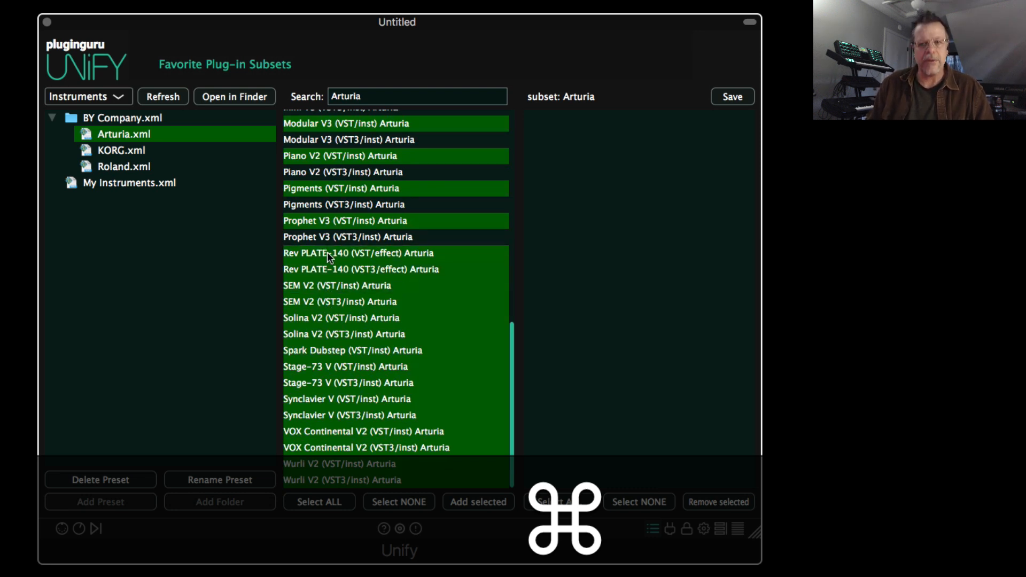
super+click(326, 254)
super+click(328, 269)
- Deselect the VST3 versions of SEM V2, Solina V2, Stage-73 V, Synclavier V, VOX Continental V2 and Wurli V2, keeping their VST entries selected
super+click(332, 303)
super+click(342, 334)
super+click(363, 368)
super+click(372, 399)
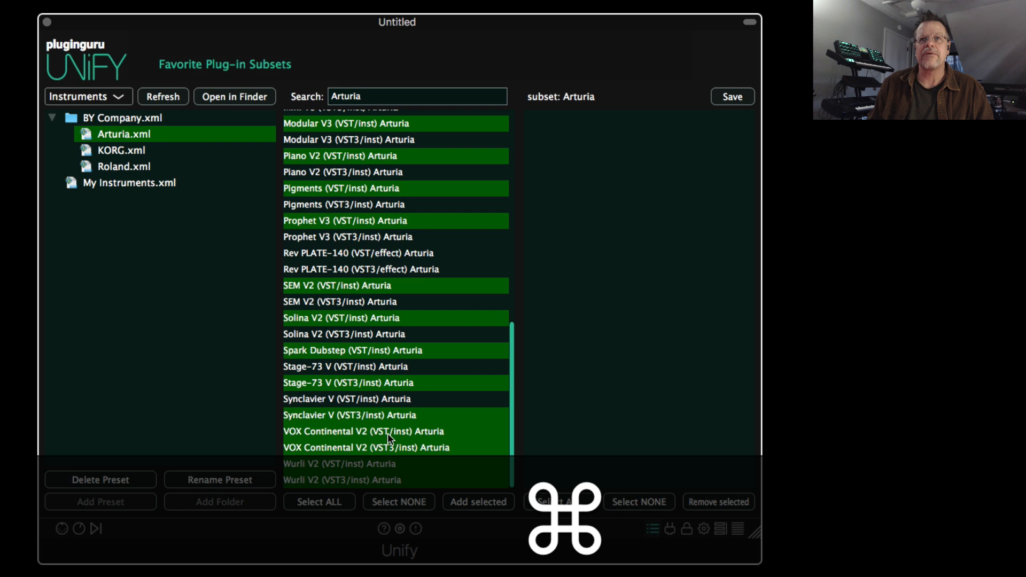
super+click(377, 446)
super+click(360, 416)
super+click(358, 401)
super+click(360, 383)
super+click(363, 367)
super+click(361, 481)
- Check the highlighted Arturia plug-ins and add the selection to the Arturia subset
scroll(390, 355, up, 3)
super+click(360, 335)
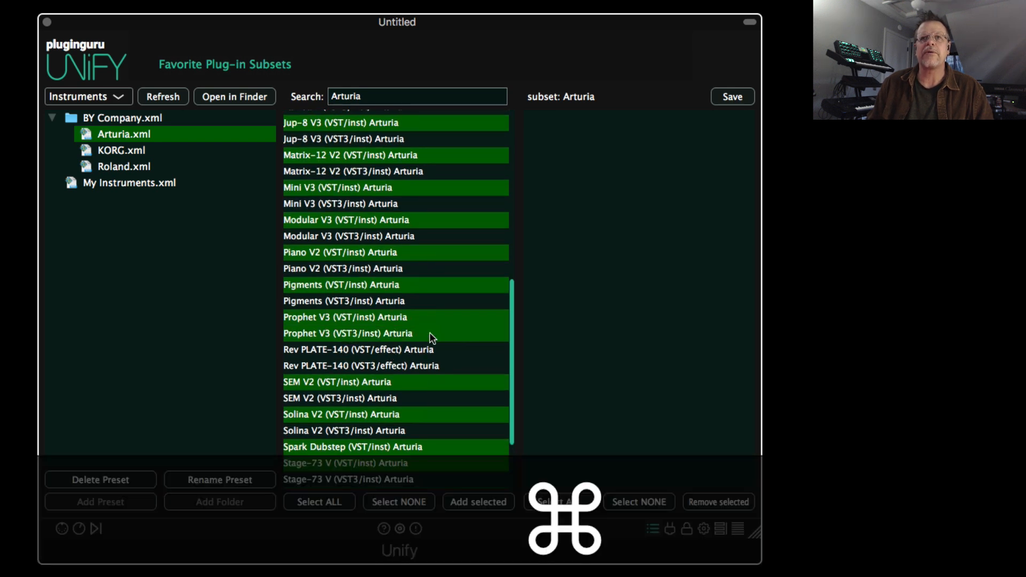
scroll(422, 357, up, 2)
scroll(420, 353, up, 10)
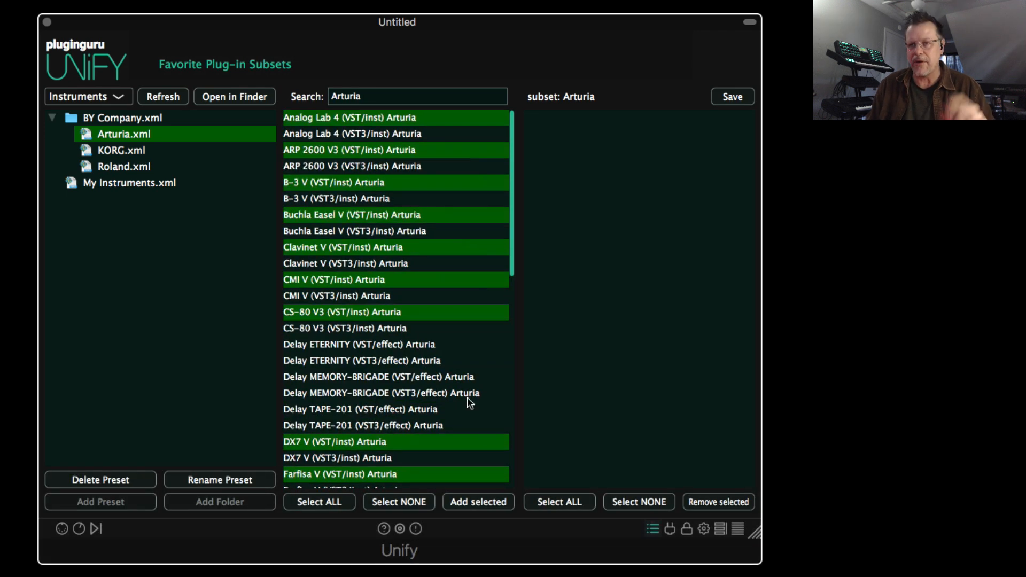
click(478, 503)
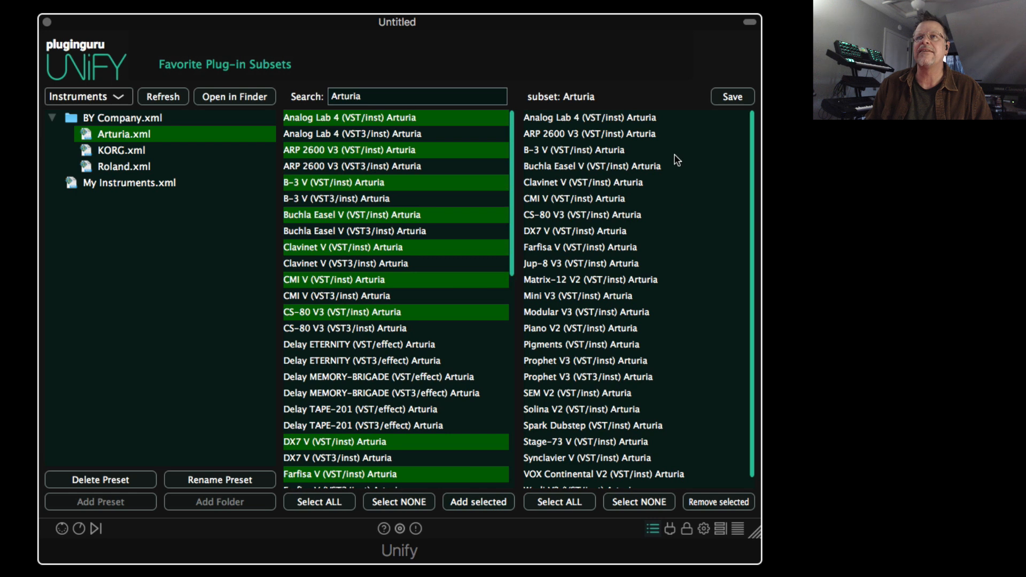
- Remove the VST3 version of Prophet V3 from the Arturia subset and save the subset
scroll(621, 244, down, 1)
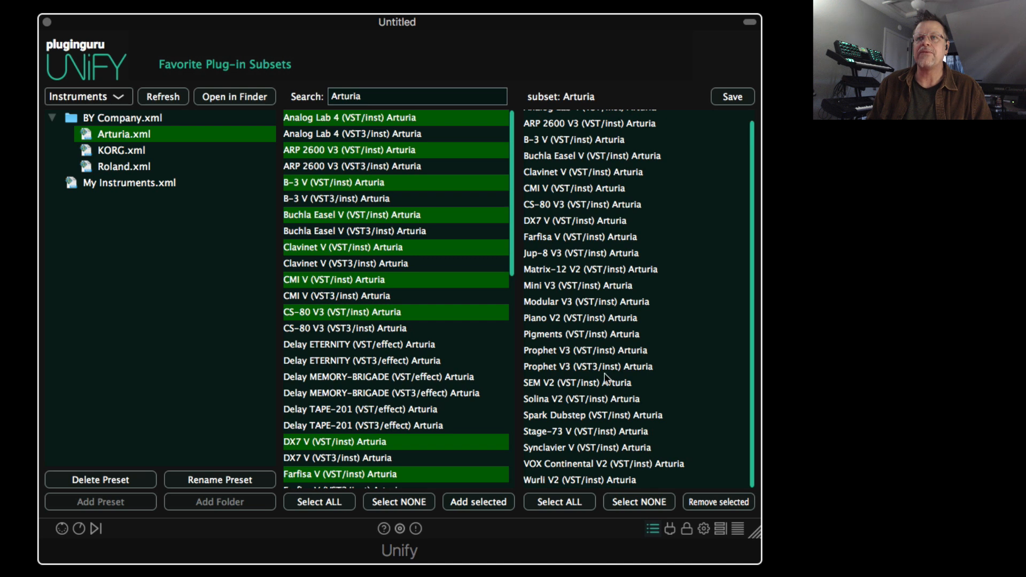
click(606, 369)
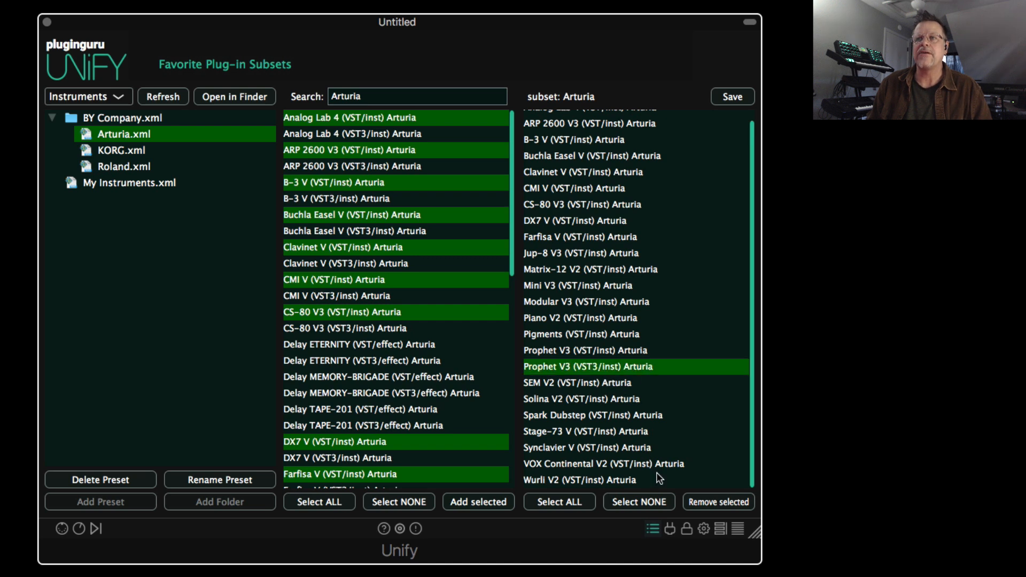
click(719, 502)
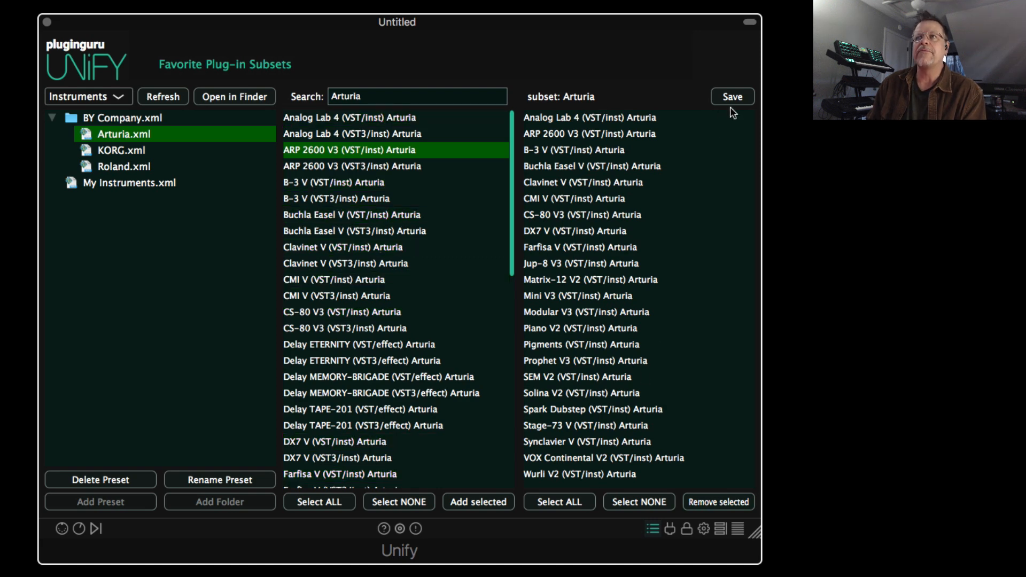
click(740, 99)
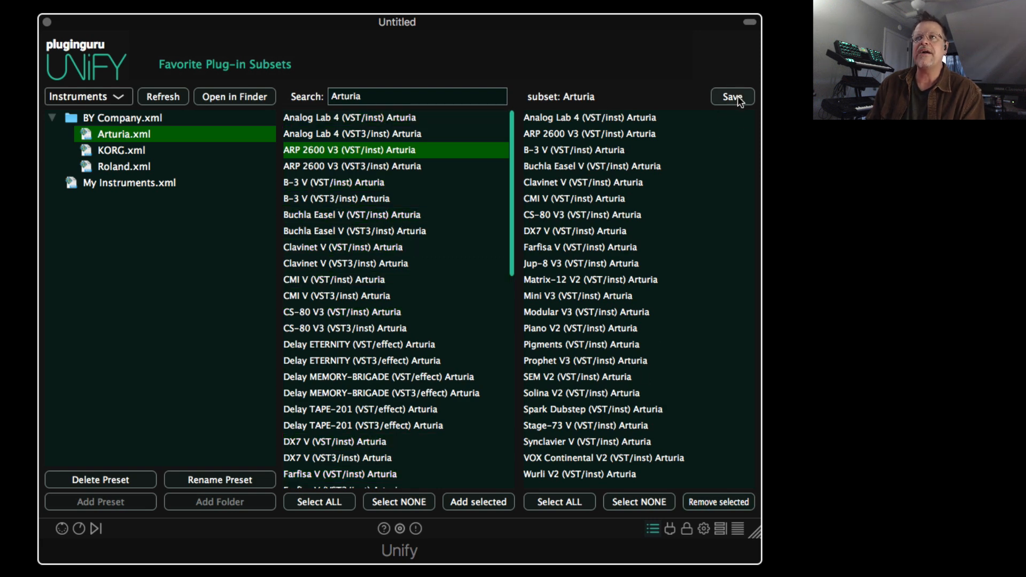
- Return to the patch view, swap the INST 1 Sine Wave Synth for MS-20 from the KORG subset, and close its plug-in window
click(653, 529)
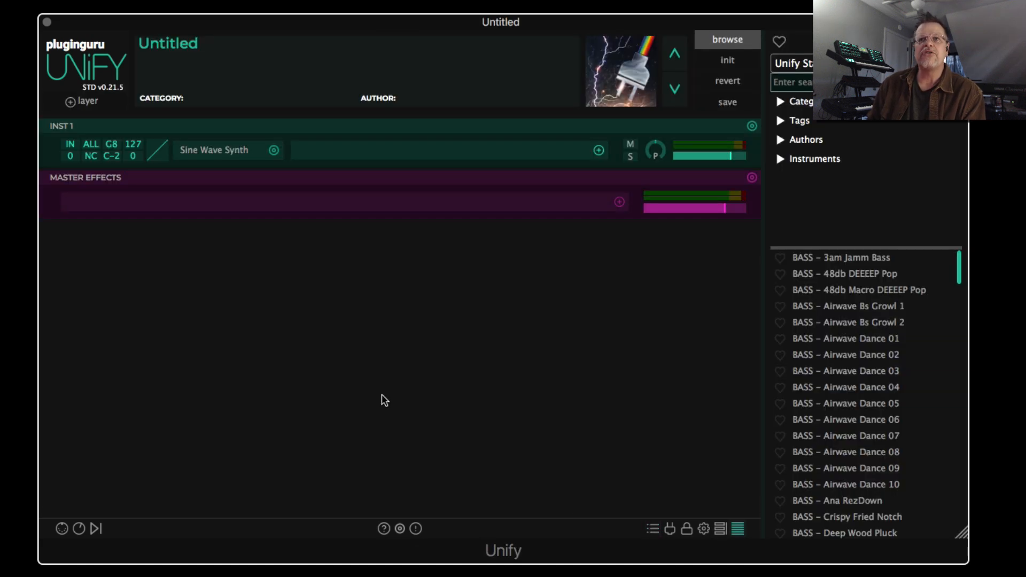
click(274, 150)
mouse_move(325, 188)
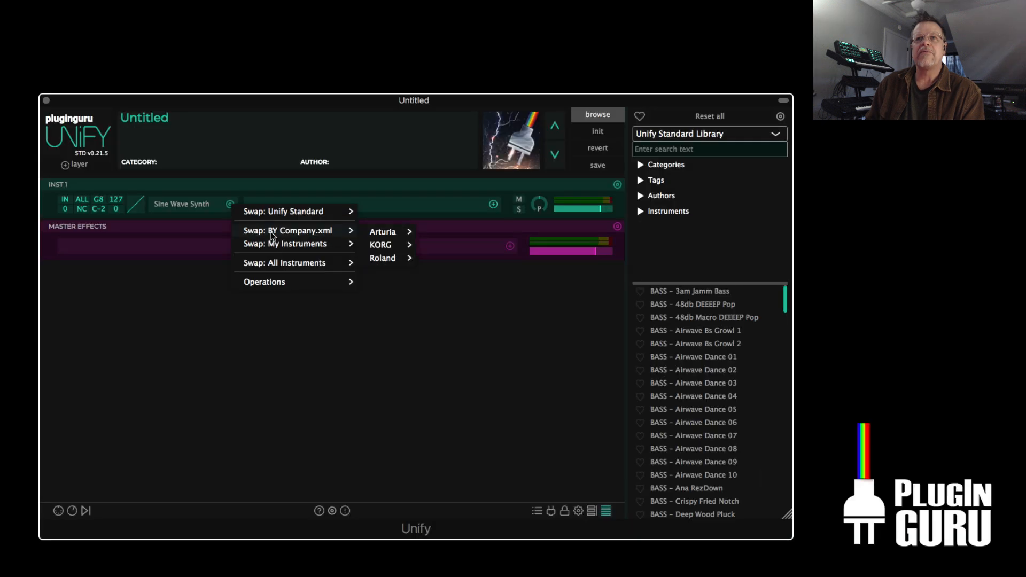
mouse_move(390, 233)
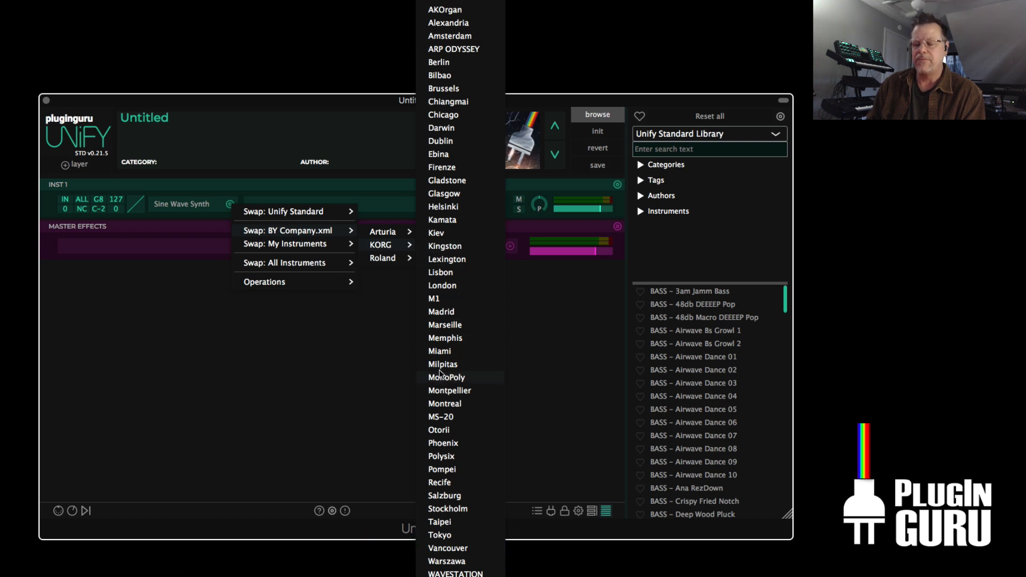
click(449, 419)
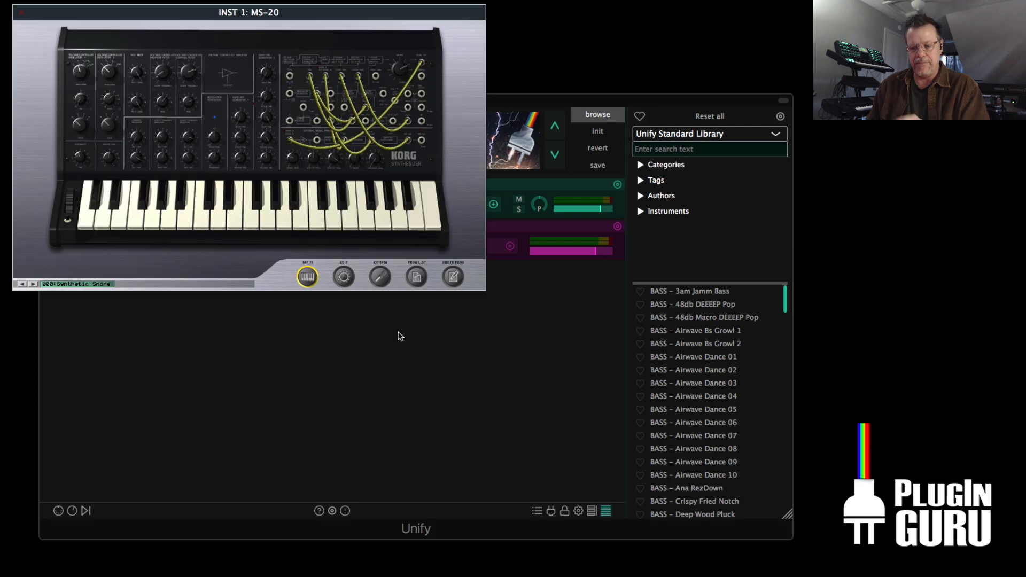
click(19, 13)
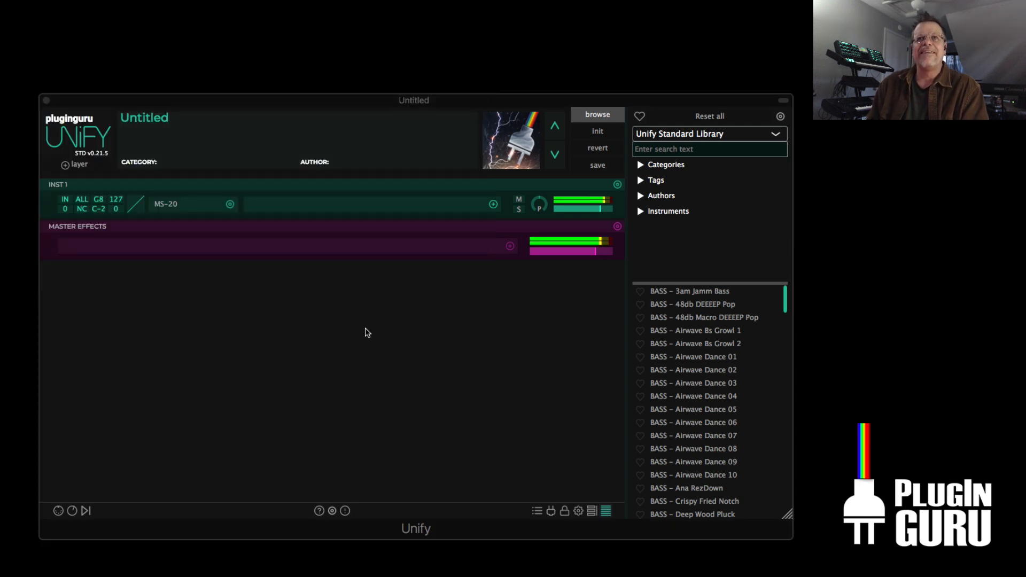
- Swap the INST 1 instrument for D-50 from the Roland subset and close its plug-in window
click(229, 204)
mouse_move(270, 233)
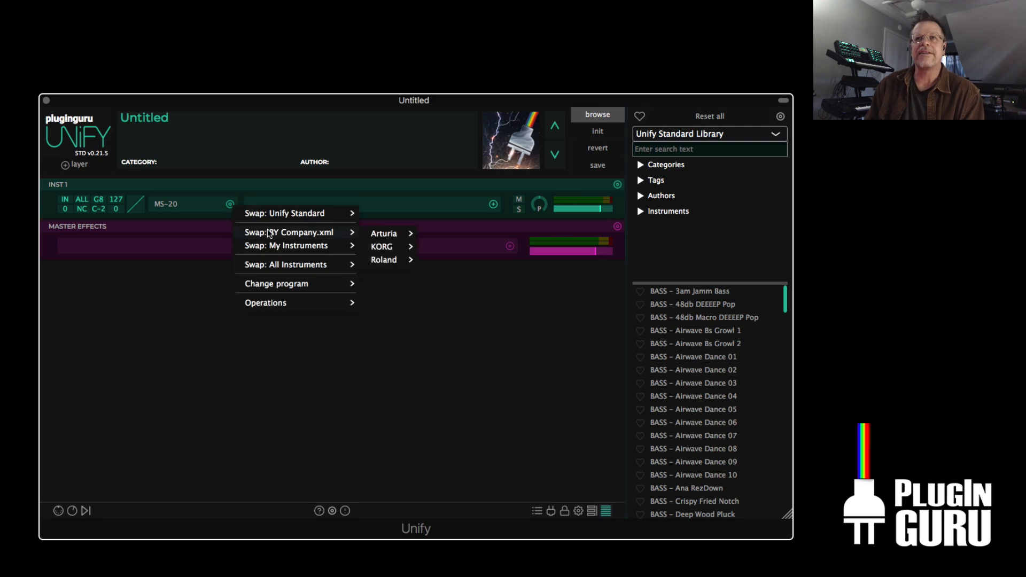
mouse_move(368, 238)
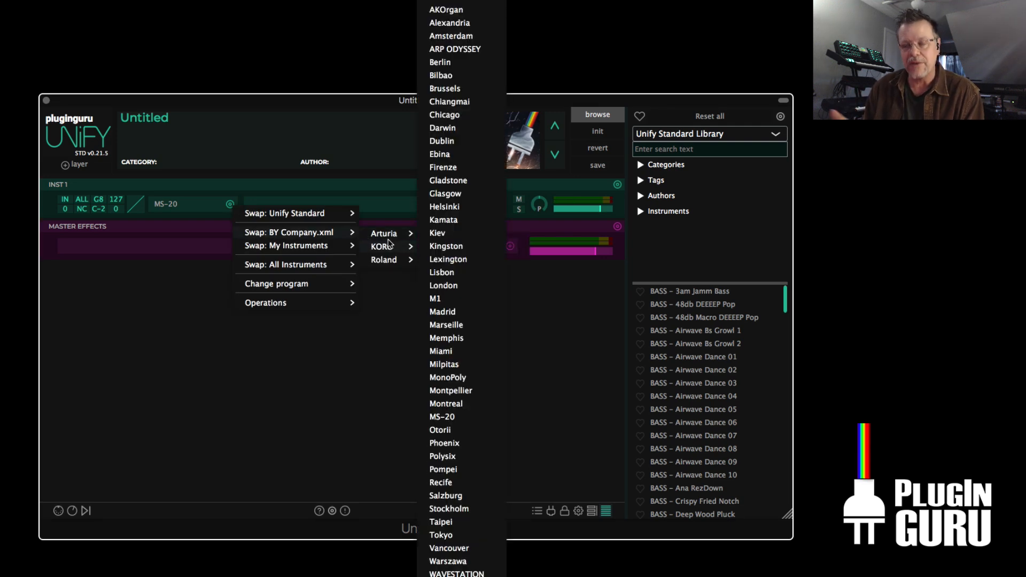
mouse_move(384, 264)
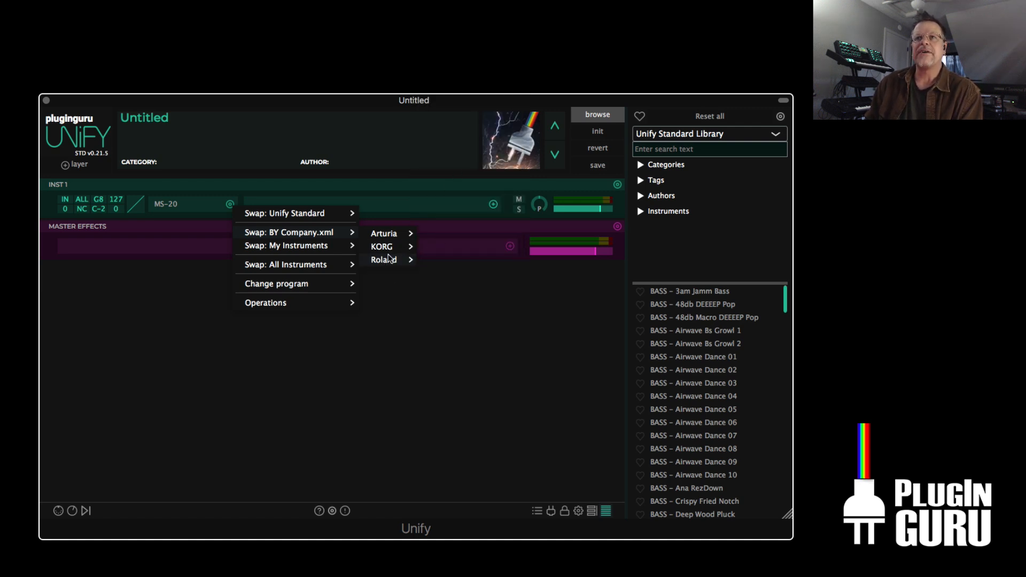
click(445, 62)
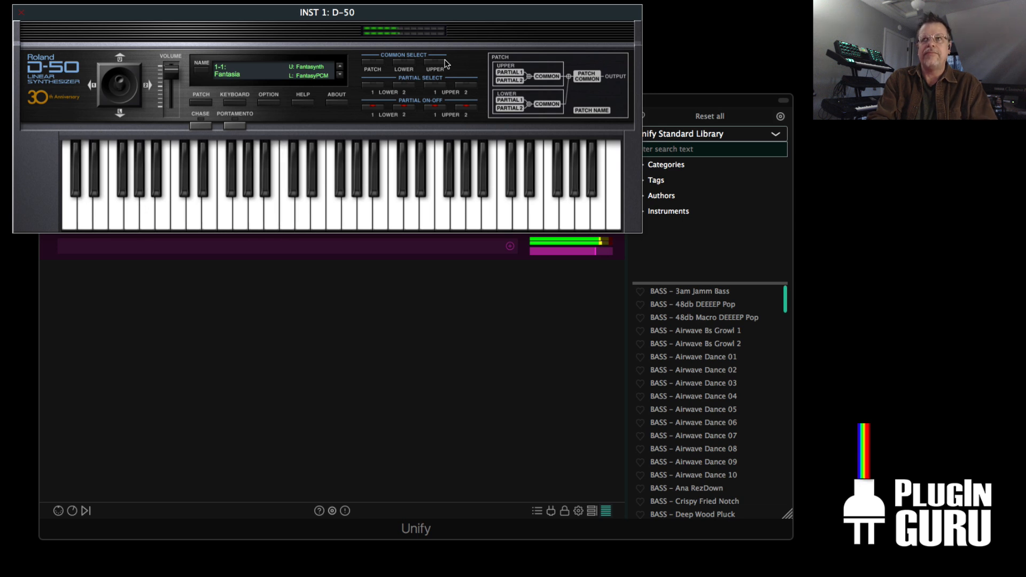
click(21, 12)
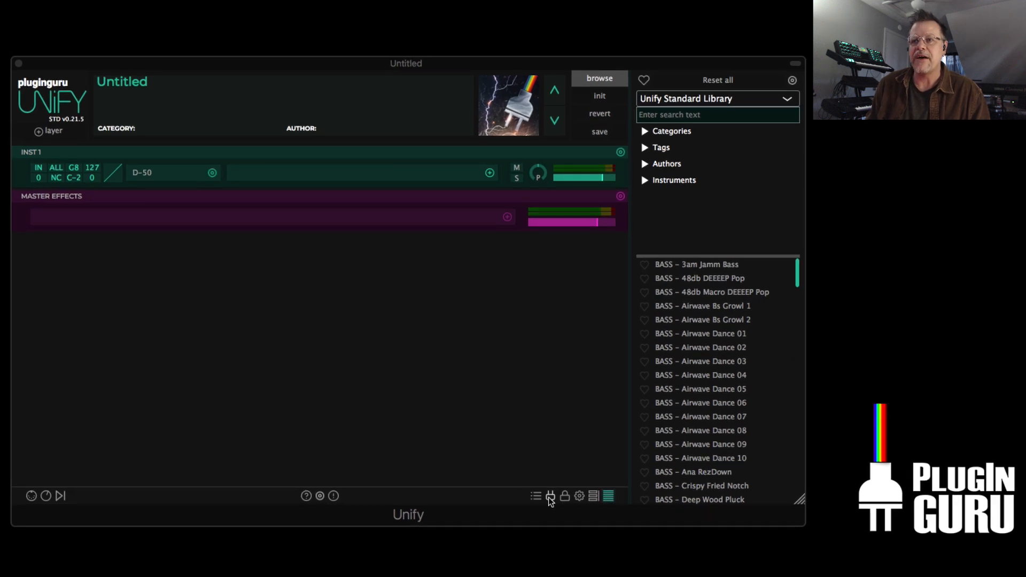
- Reopen the favorite plug-in subsets, switch the category to Audio Effects and open the ALL Audio FX subset
click(536, 498)
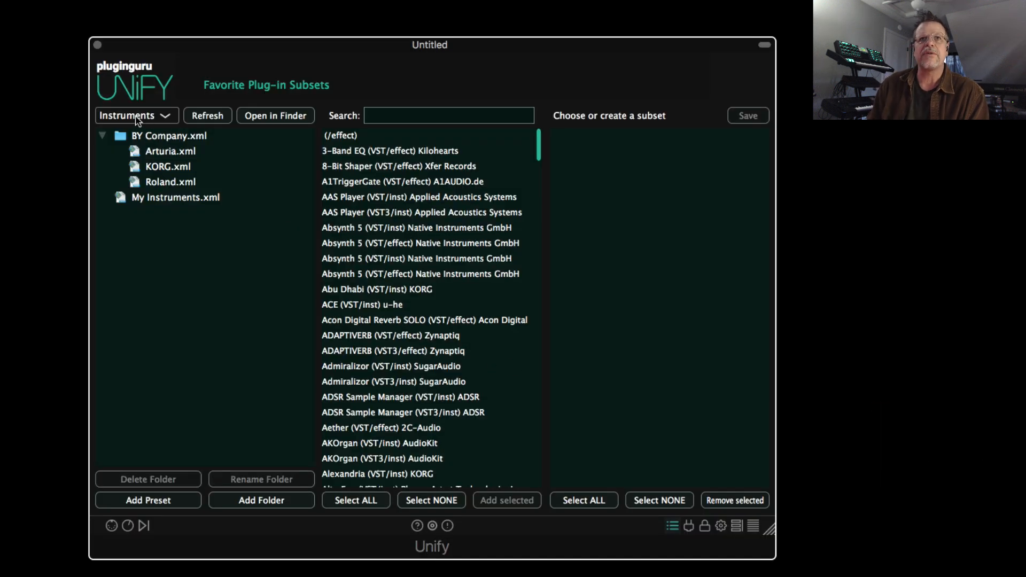
click(126, 116)
click(136, 148)
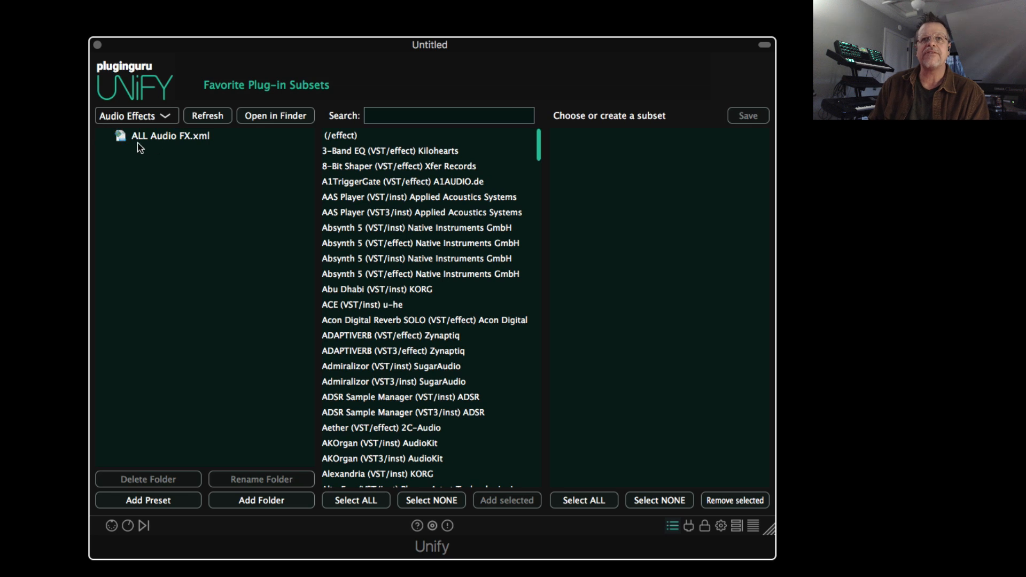
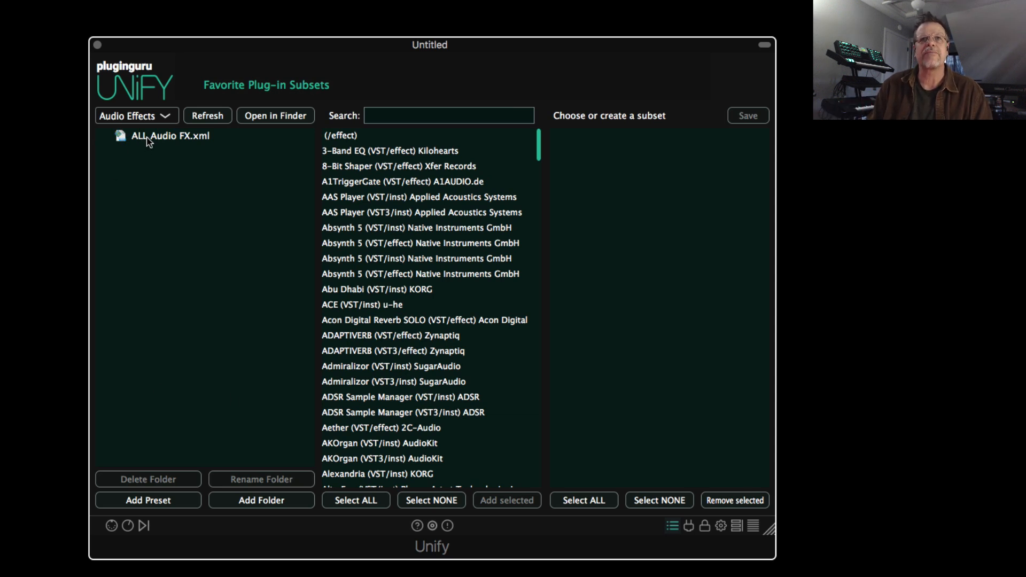
click(149, 140)
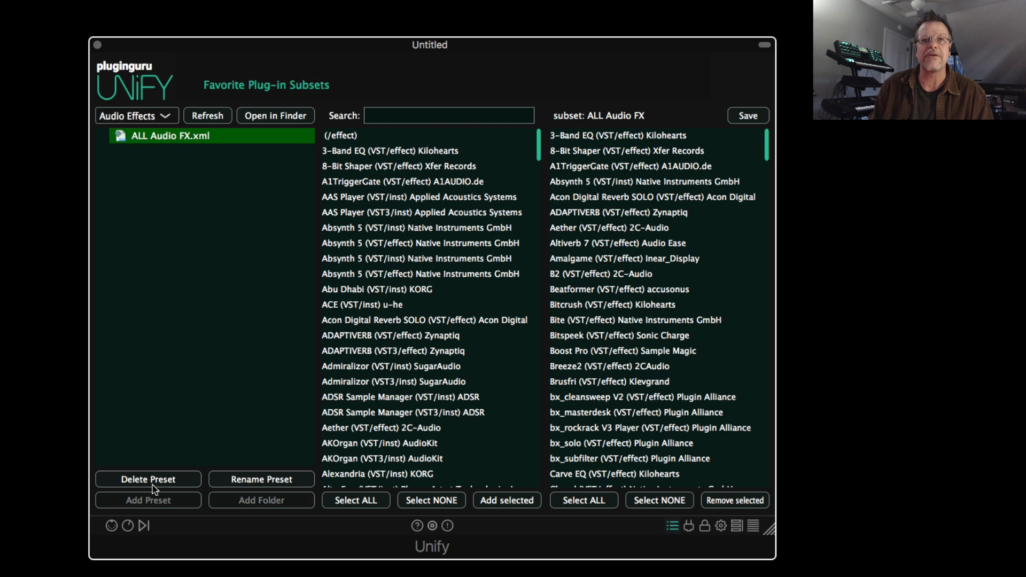
- Refresh the Audio Effects subsets, then add a new folder and rename it EFFECT TYPE
click(210, 118)
click(266, 501)
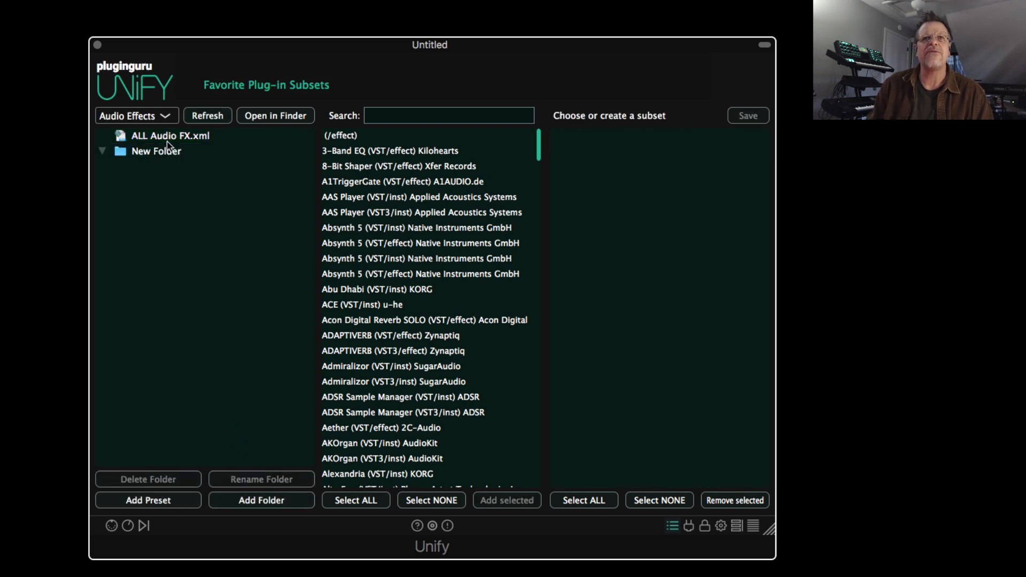
click(169, 150)
click(266, 480)
text(EFFC)
key(BackSpace)
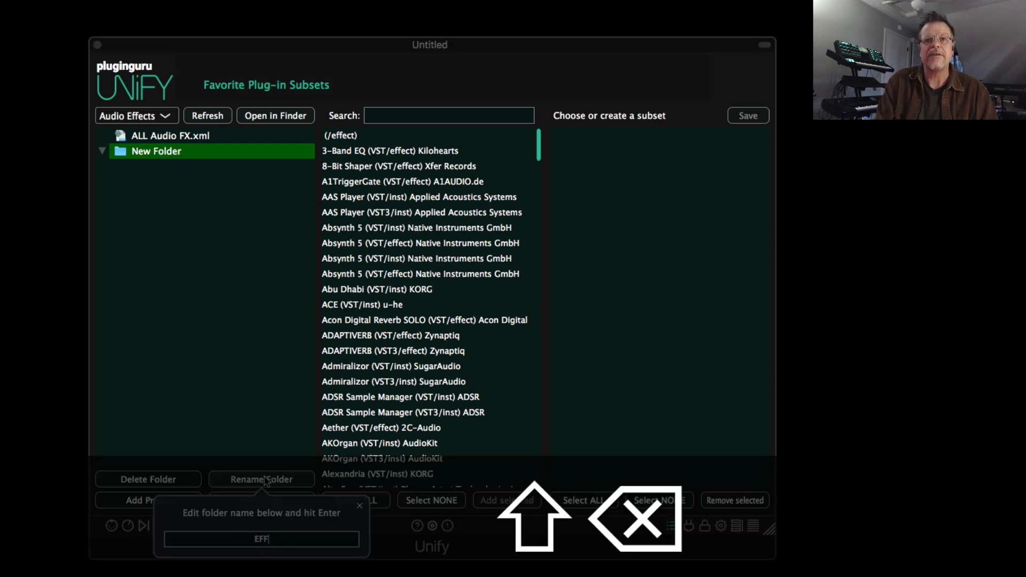
text(FFECT TYPE)
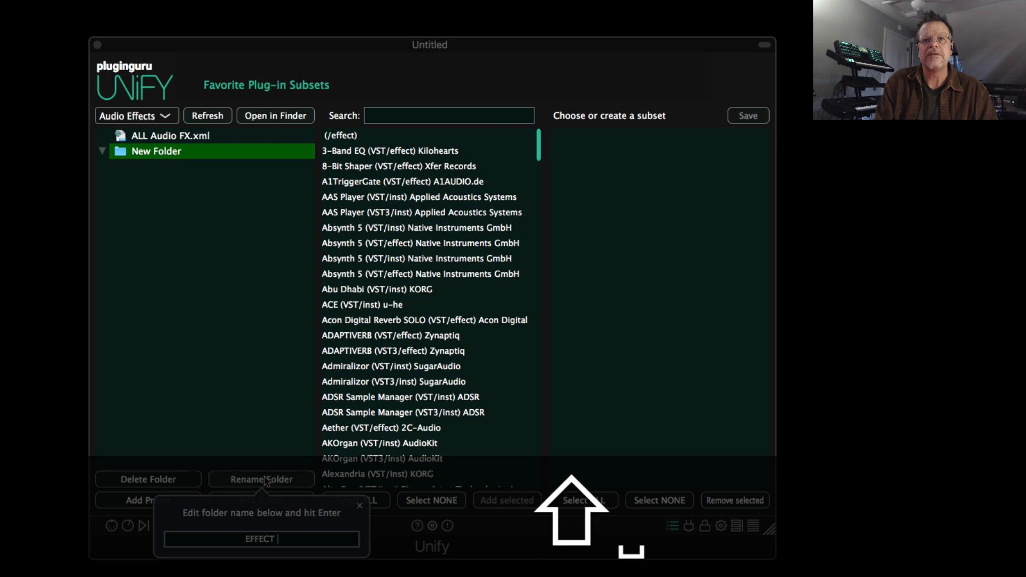
key(Return)
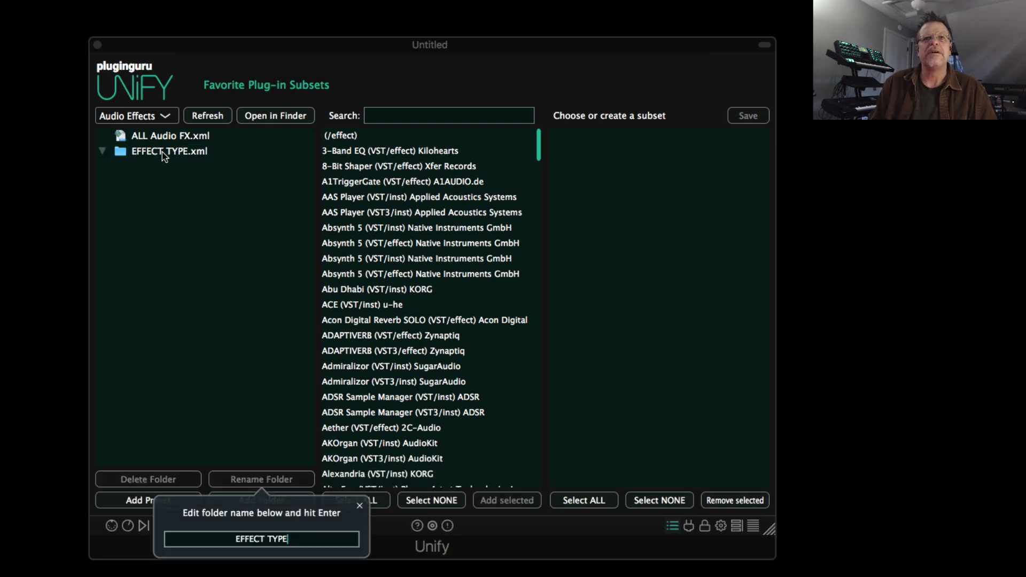
- Add three new subset presets inside the EFFECT TYPE folder
click(162, 152)
click(142, 501)
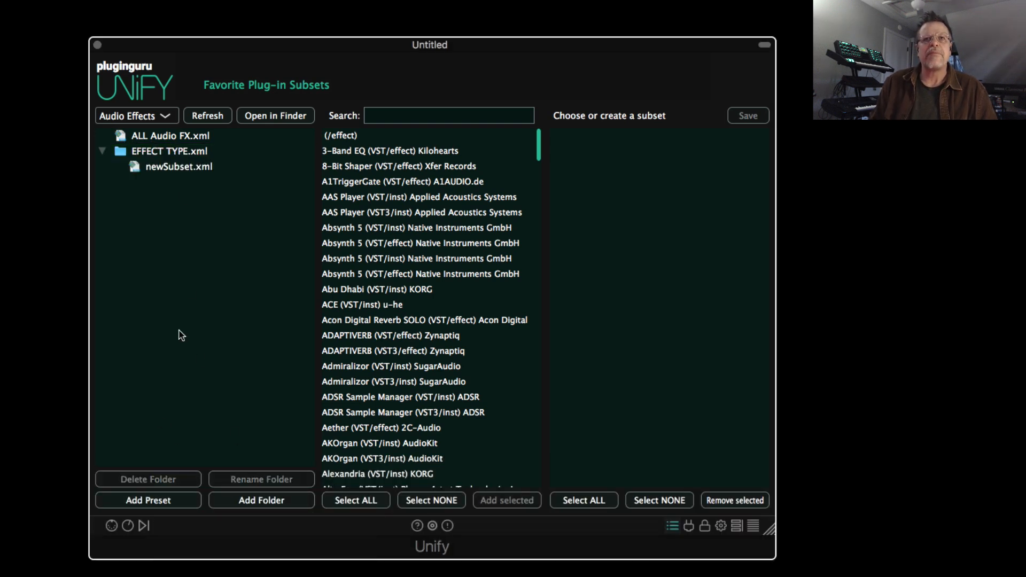
click(168, 155)
click(155, 501)
click(168, 151)
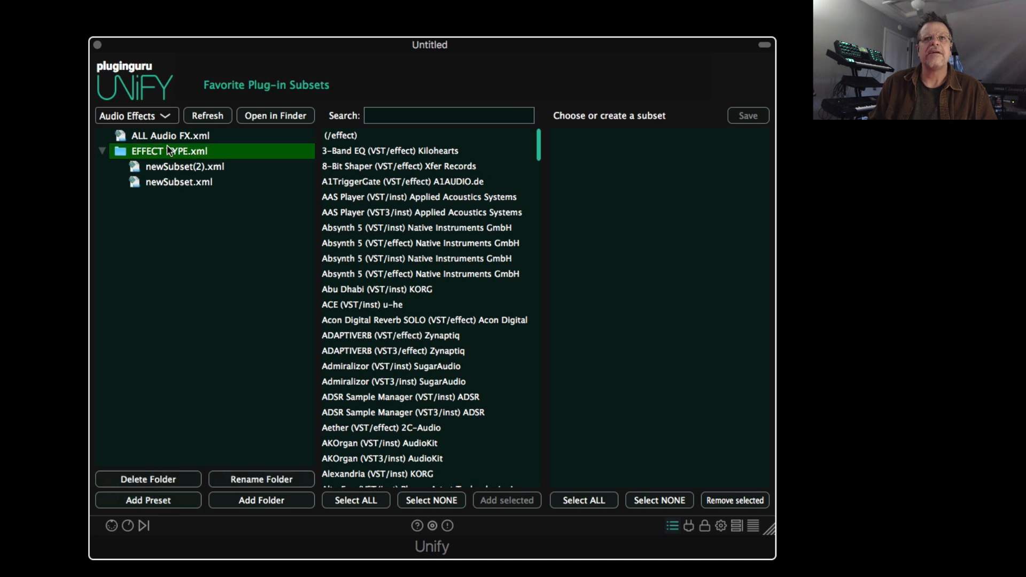
click(170, 500)
- Rename the newSubset preset in the EFFECT TYPE folder as Reverb
click(183, 201)
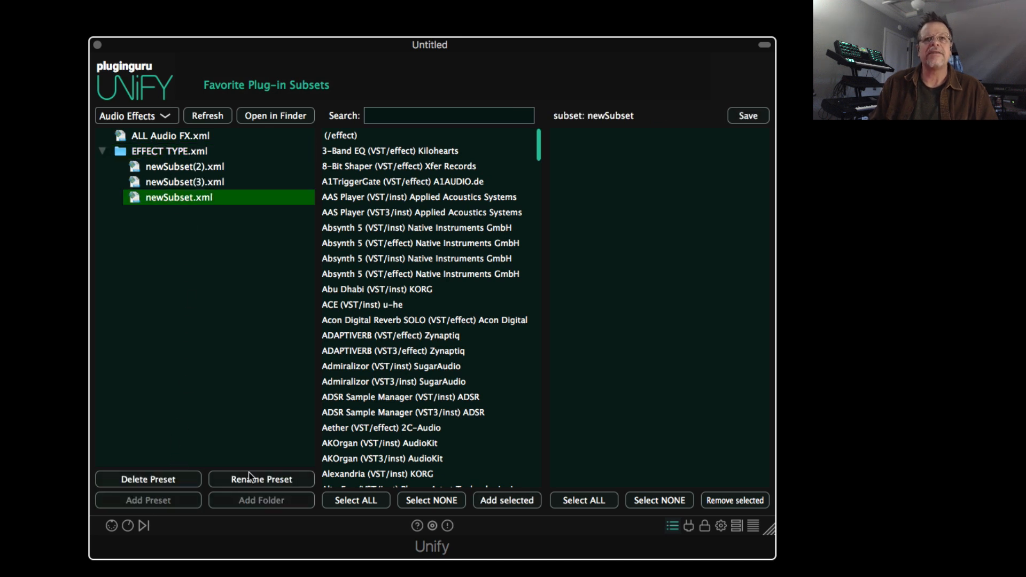
click(253, 480)
text(Reverb)
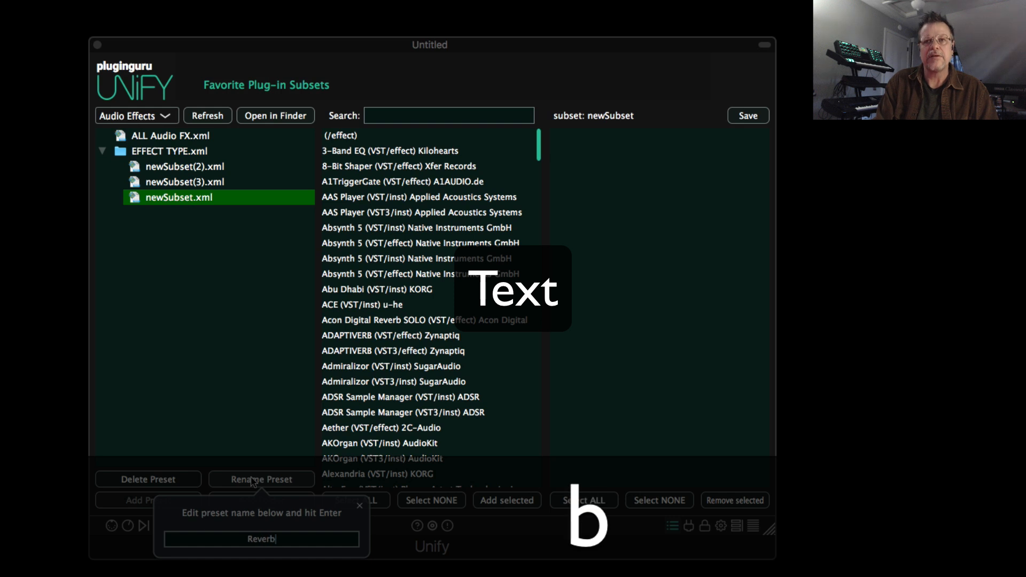
key(Return)
- Rename the newSubset(2) preset in the EFFECT TYPE folder as DELAYS
click(182, 167)
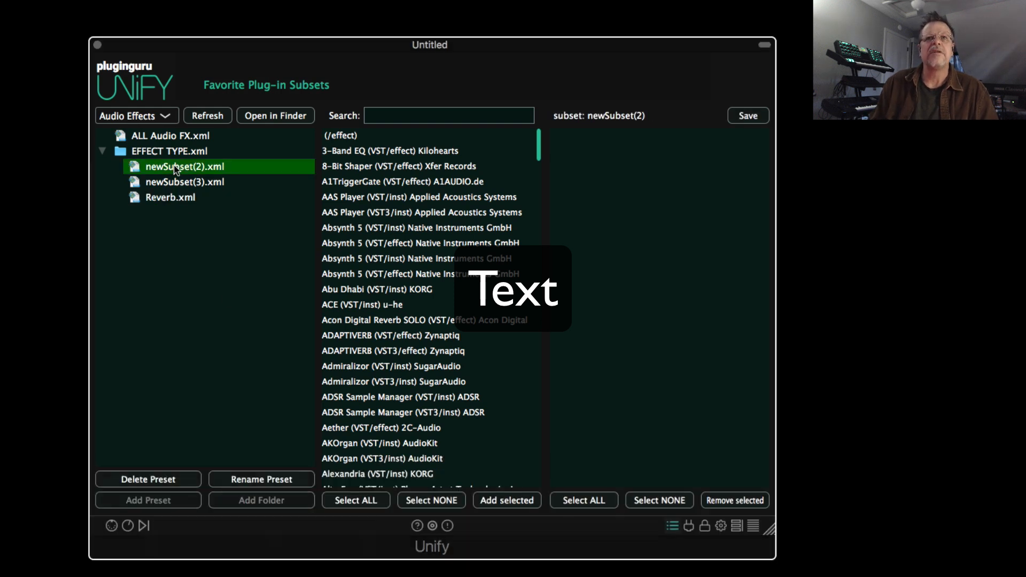
click(247, 482)
text(D)
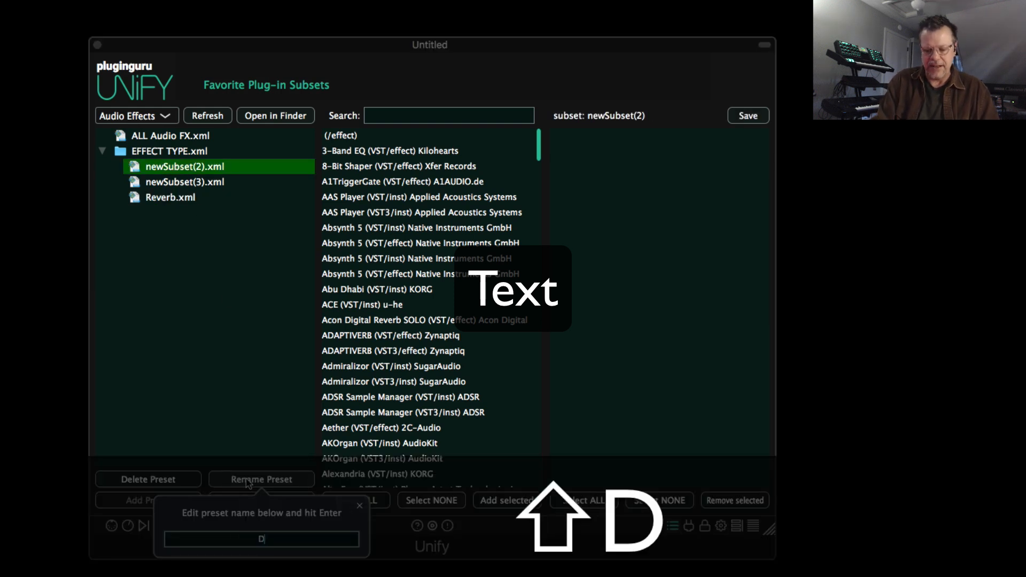
text(K+ELAYS)
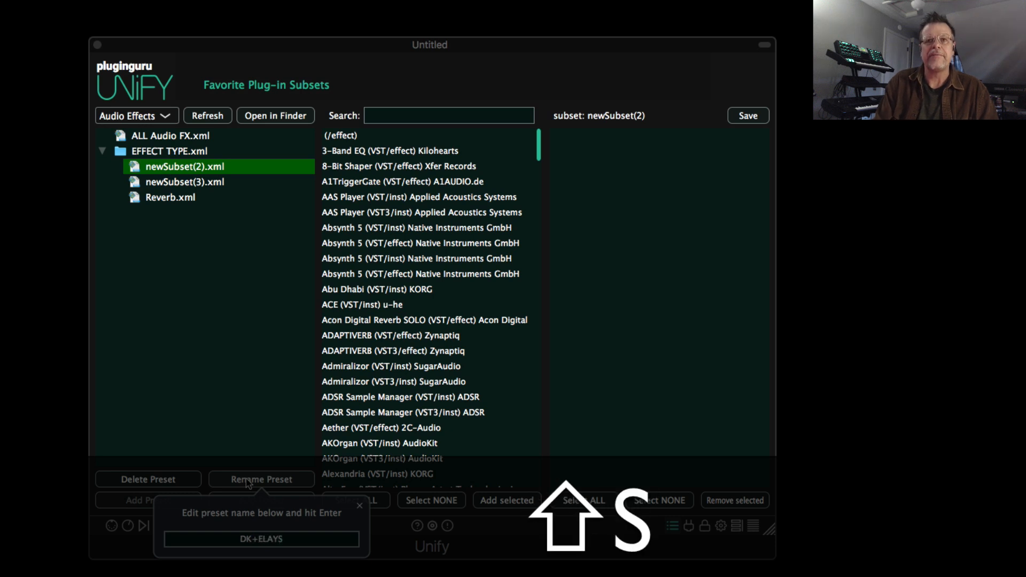
key(Left)
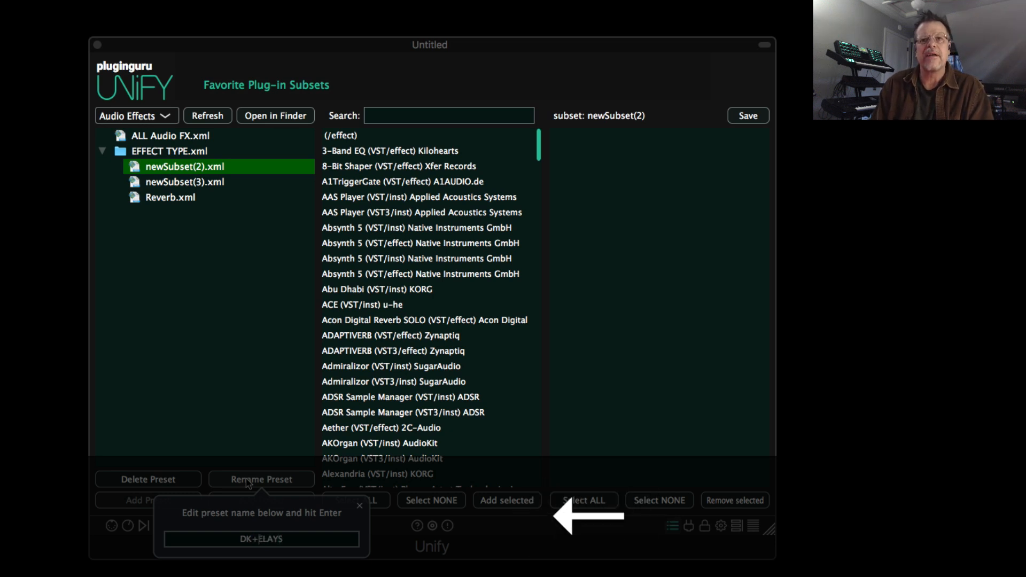
key(BackSpace)
key(BackSpace)
key(BackSpace)
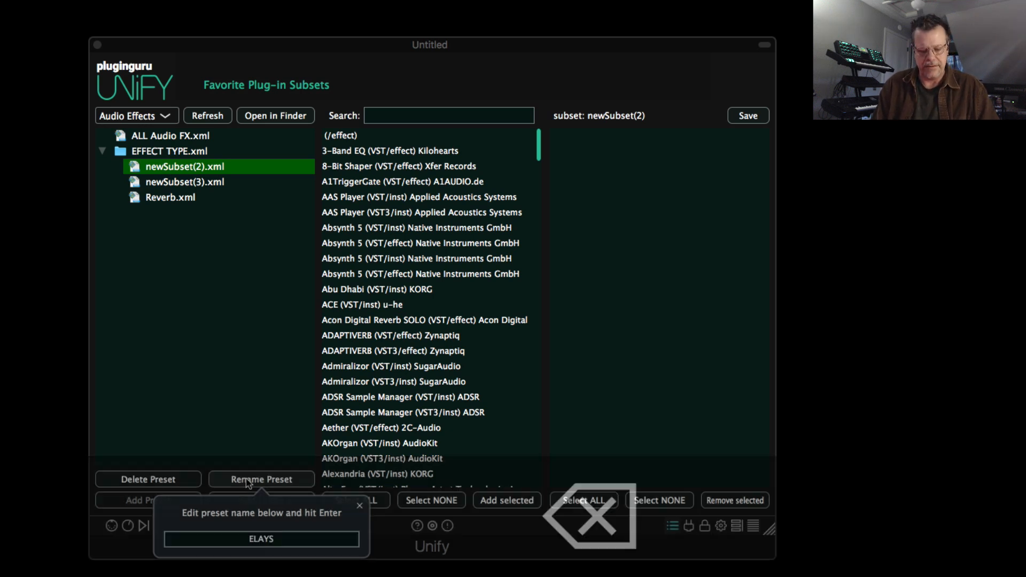
text(D)
key(Return)
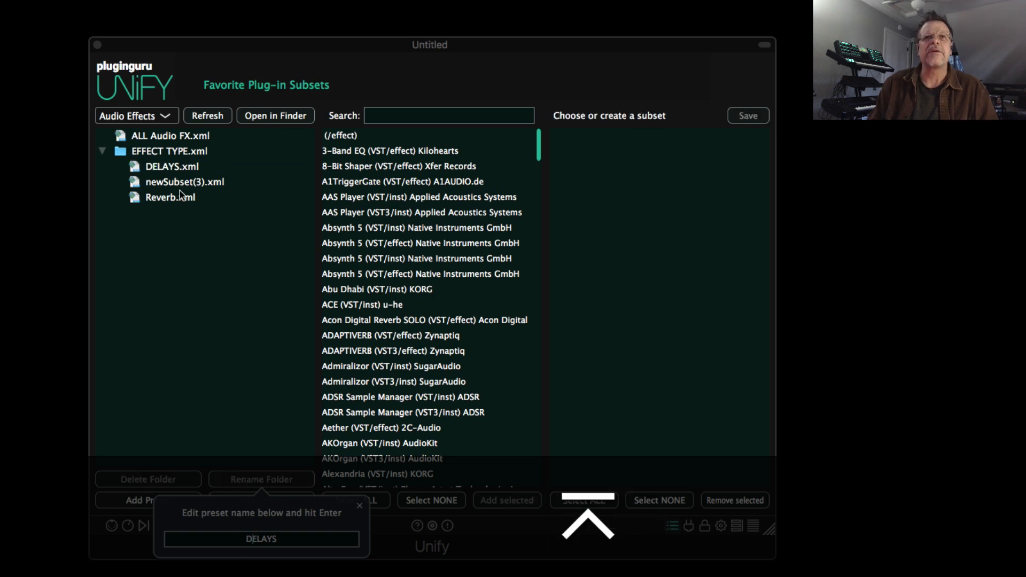
- Rename the newSubset(3) preset as EQ and close the name editor
click(178, 187)
click(278, 482)
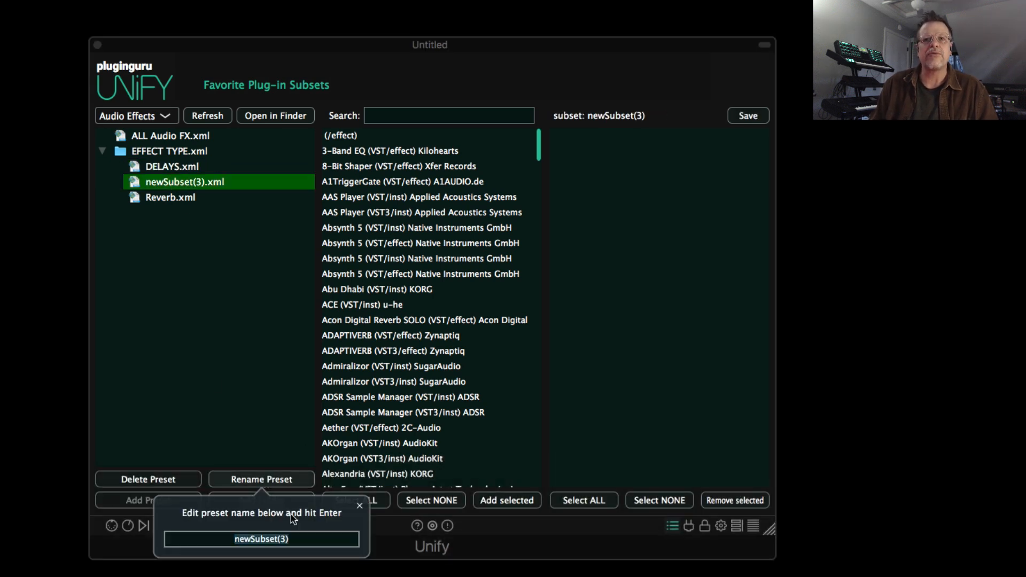
text(EQ)
key(Return)
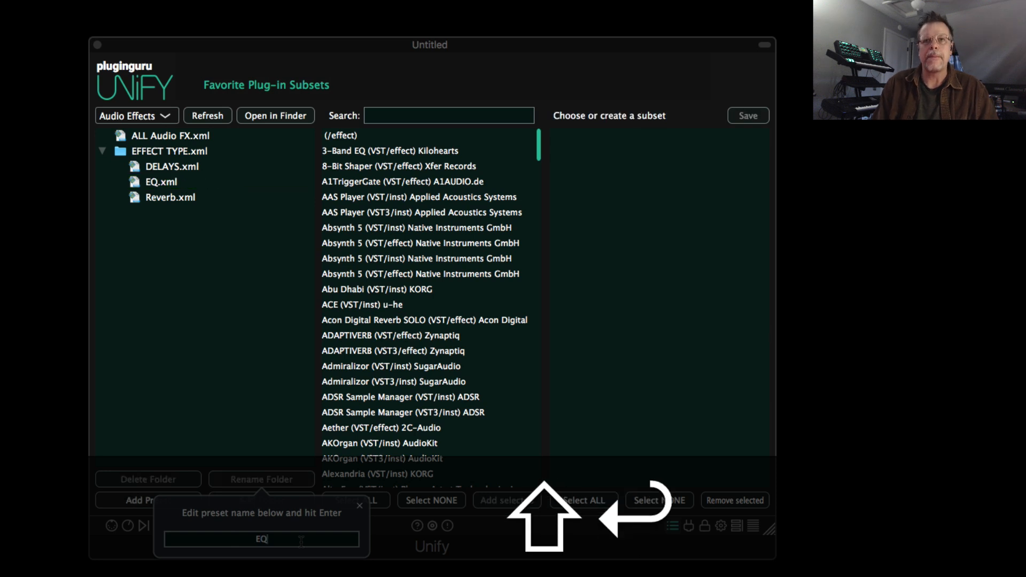
click(359, 506)
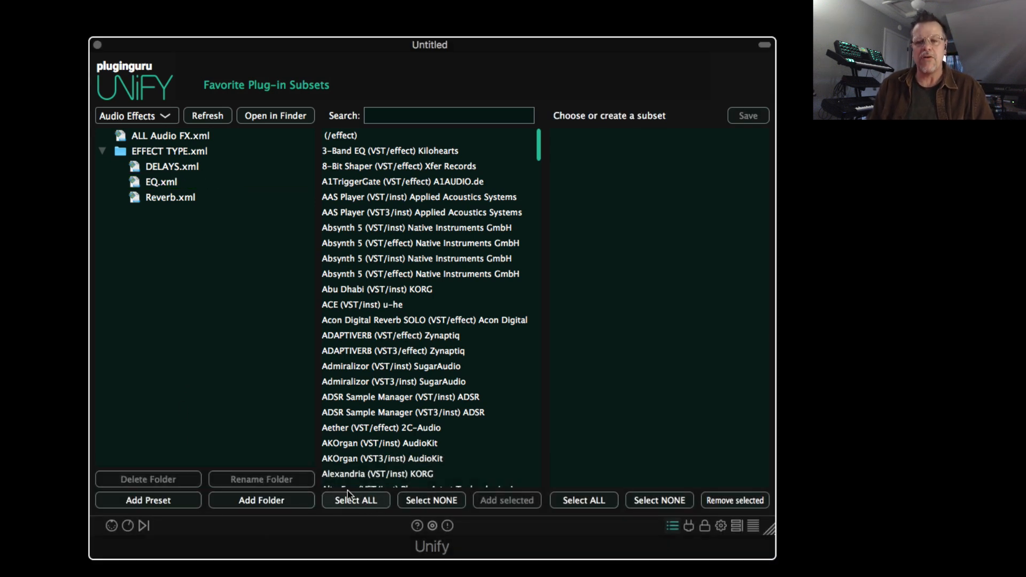
- Open the DELAYS subset, search the plug-ins for Delay and select all the results
click(167, 168)
click(393, 116)
text(D)
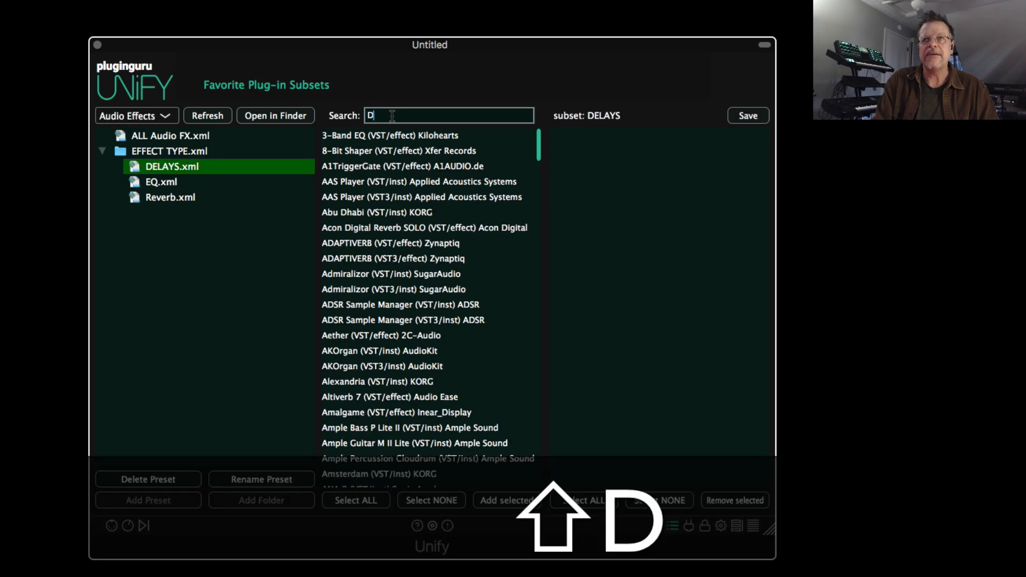
text(elay)
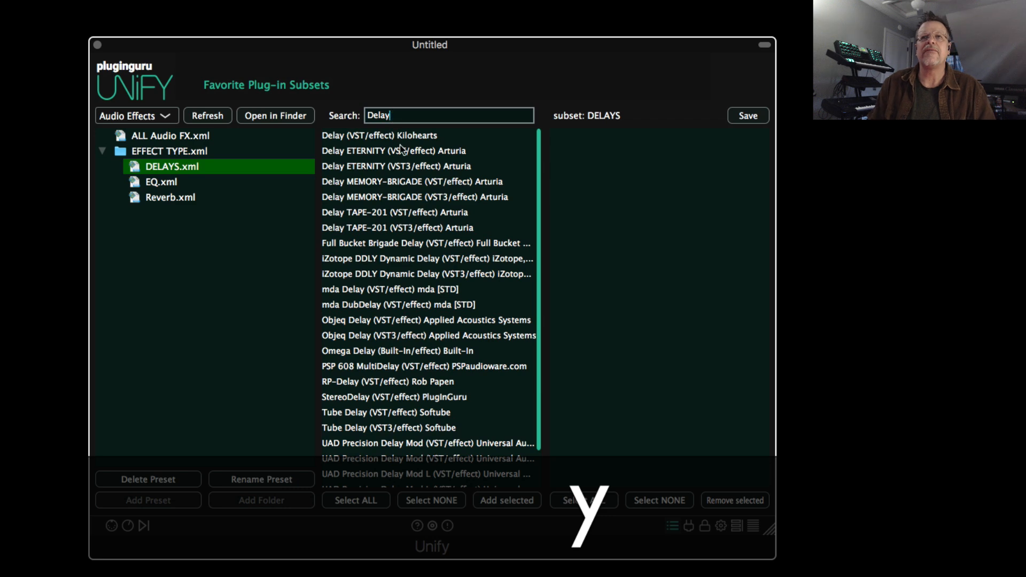
click(355, 501)
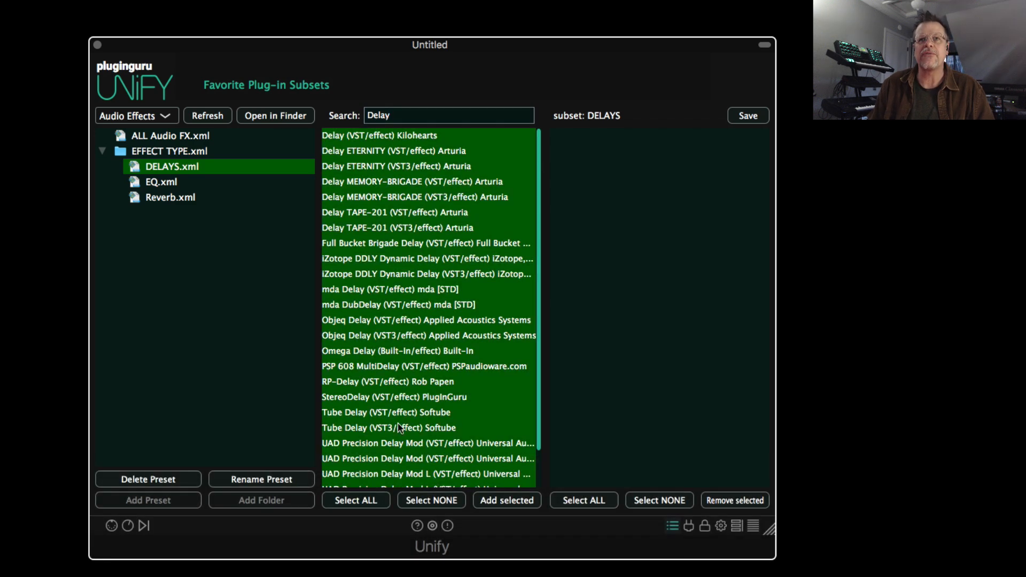
- Deselect the duplicate versions among the Delay results, mainly the VST3 ones, and add the remaining plug-ins to the DELAYS subset
scroll(407, 271, down, 3)
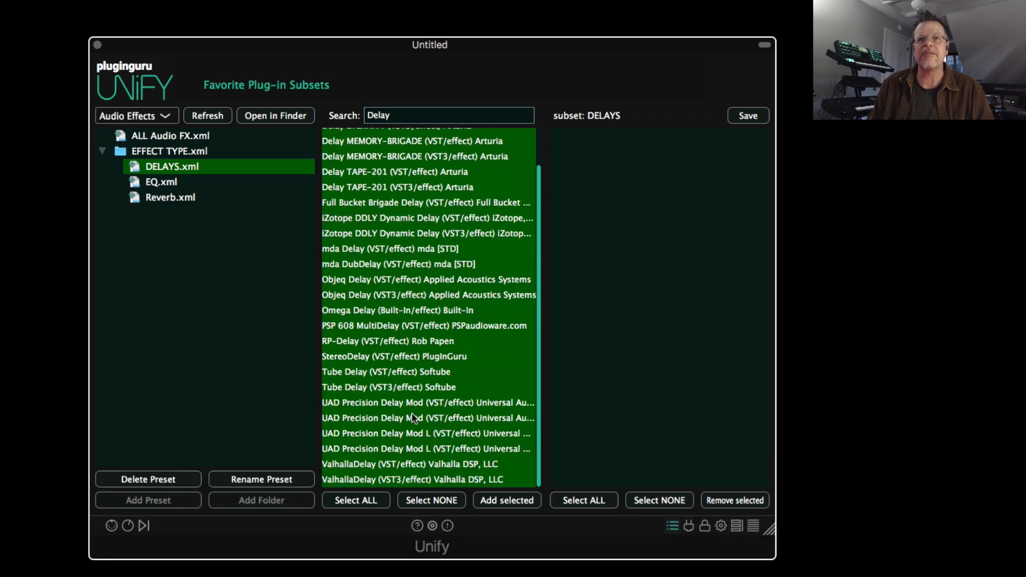
super+click(363, 390)
super+click(416, 298)
super+click(464, 234)
super+click(428, 188)
scroll(422, 189, up, 2)
super+click(417, 182)
scroll(417, 214, up, 1)
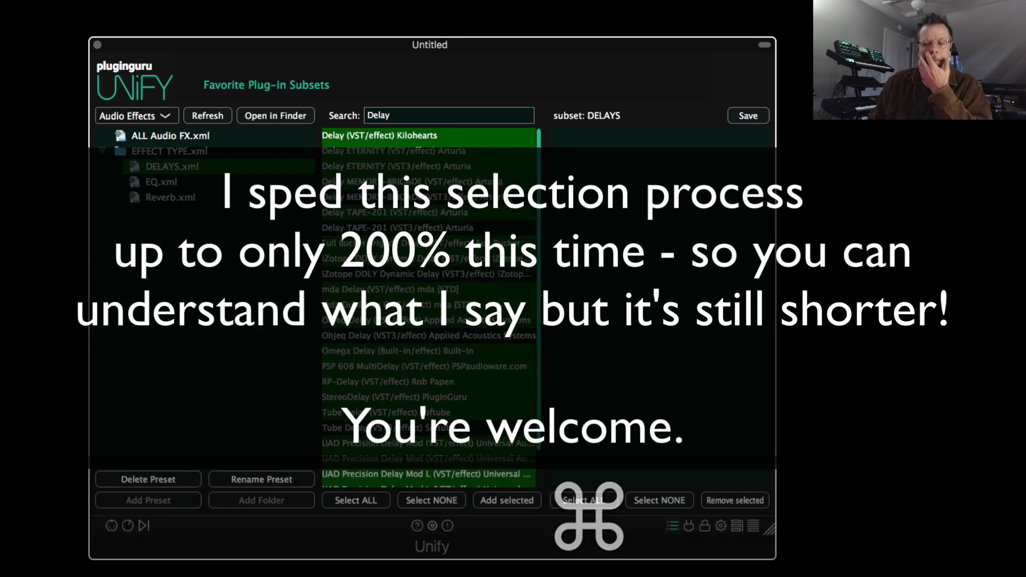
scroll(421, 455, down, 3)
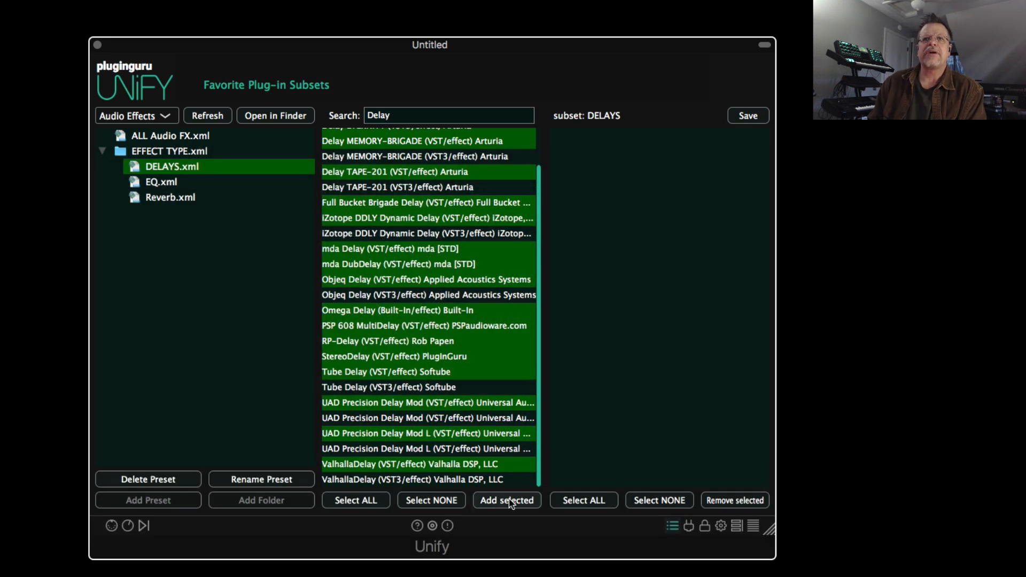
click(508, 500)
- Search the plug-ins for "cry" and add the SoundToys Crystallizer effect to the DELAYS subset
drag(412, 120, 340, 126)
text(cry)
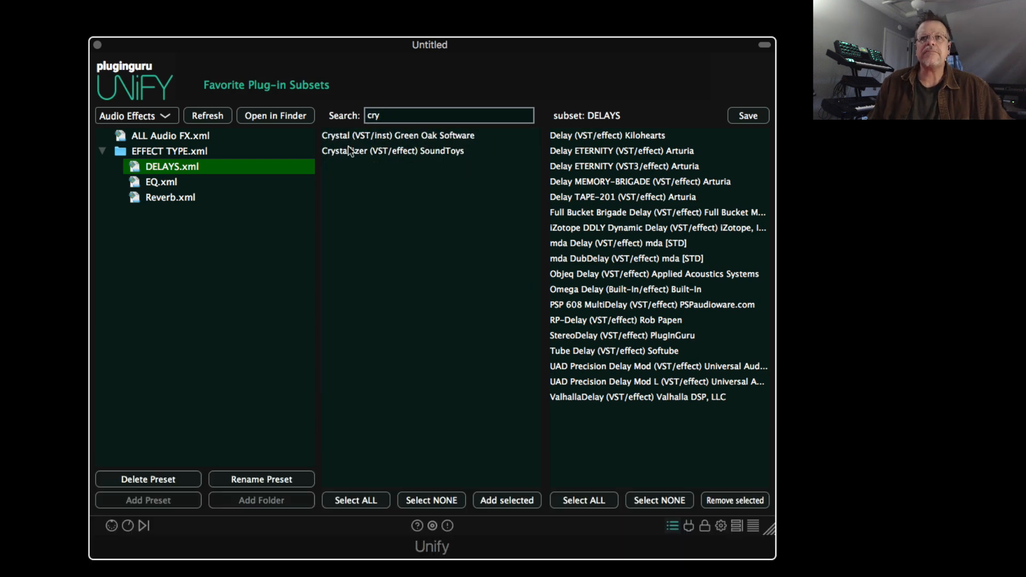
click(350, 151)
click(508, 500)
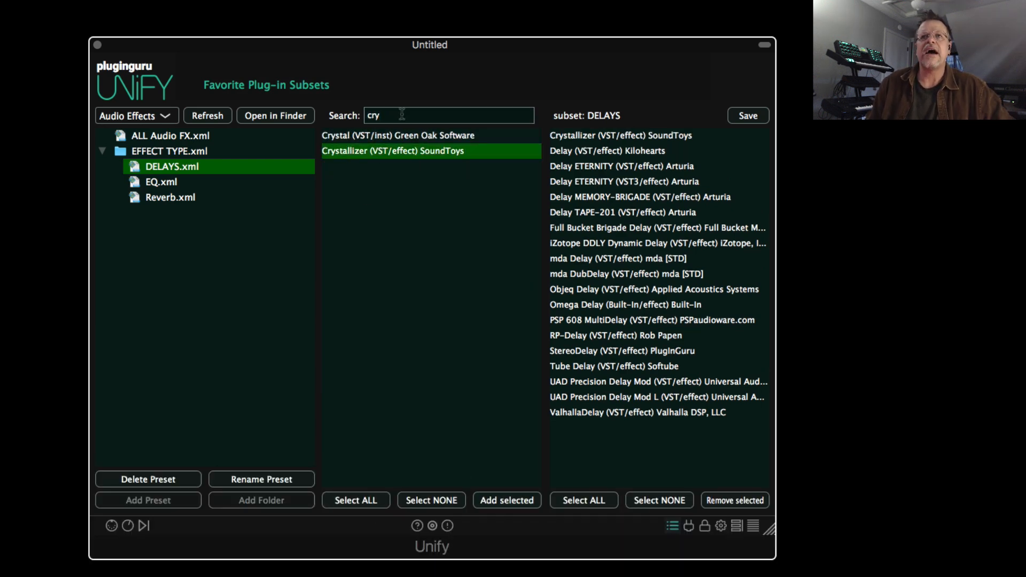
- Search the plug-ins for Echo and add all the results, from EchoBoy to ValhallaFreqEcho, to the DELAYS subset
drag(401, 114, 342, 116)
text(Echo)
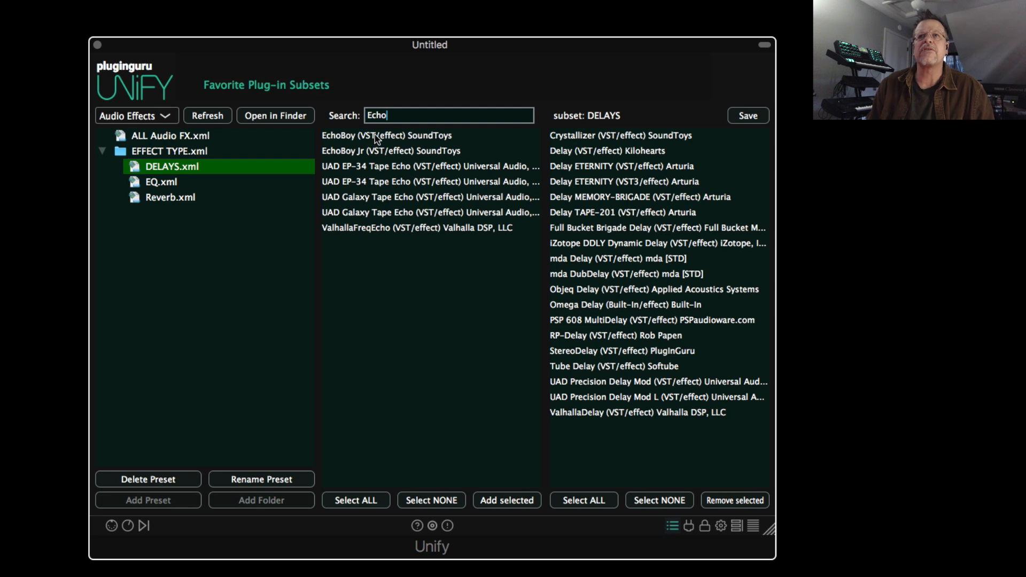
click(374, 135)
super+click(369, 152)
super+click(374, 166)
super+click(374, 182)
super+click(374, 197)
super+click(376, 212)
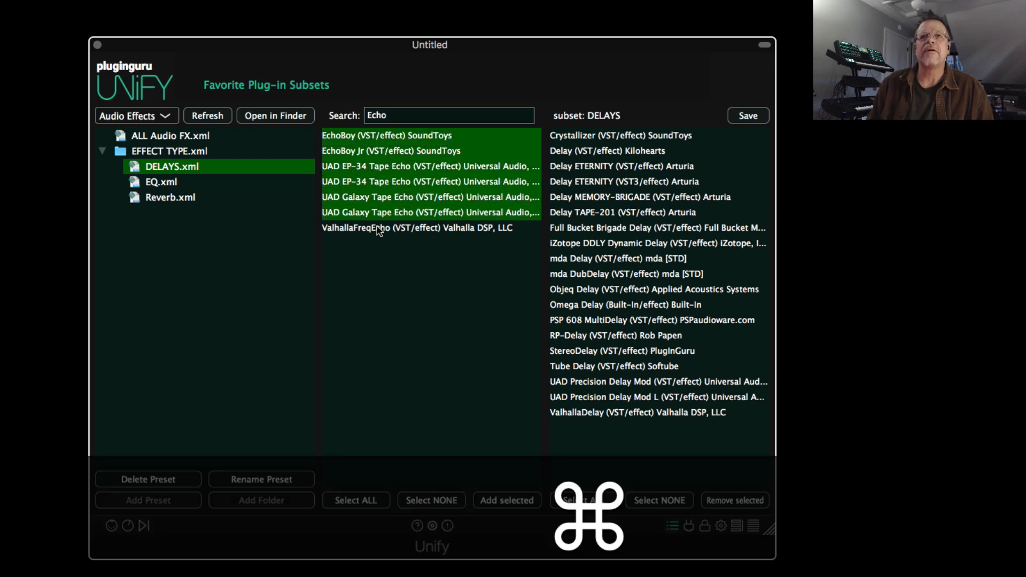
super+click(376, 228)
click(476, 503)
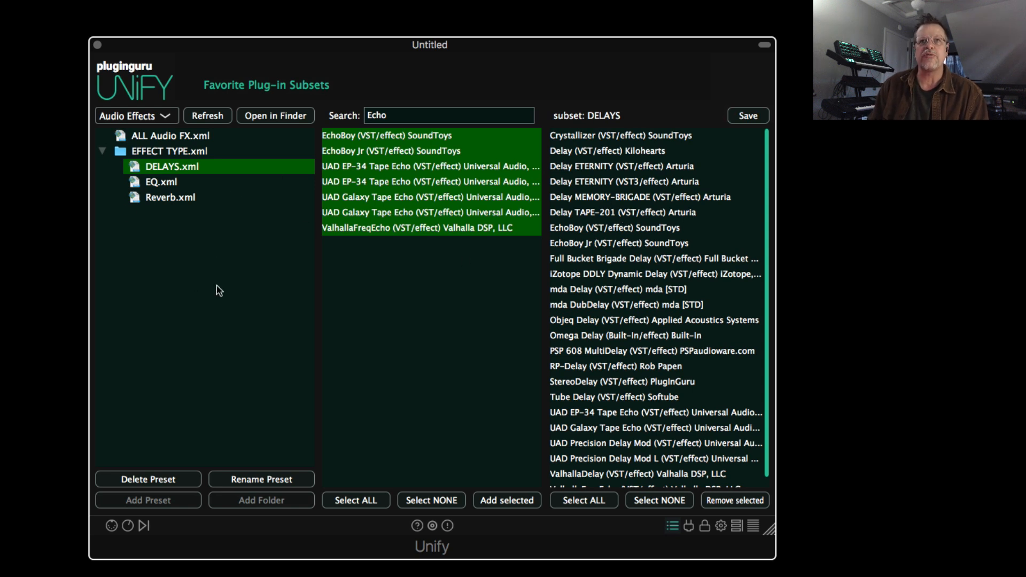
click(415, 155)
click(404, 183)
click(395, 214)
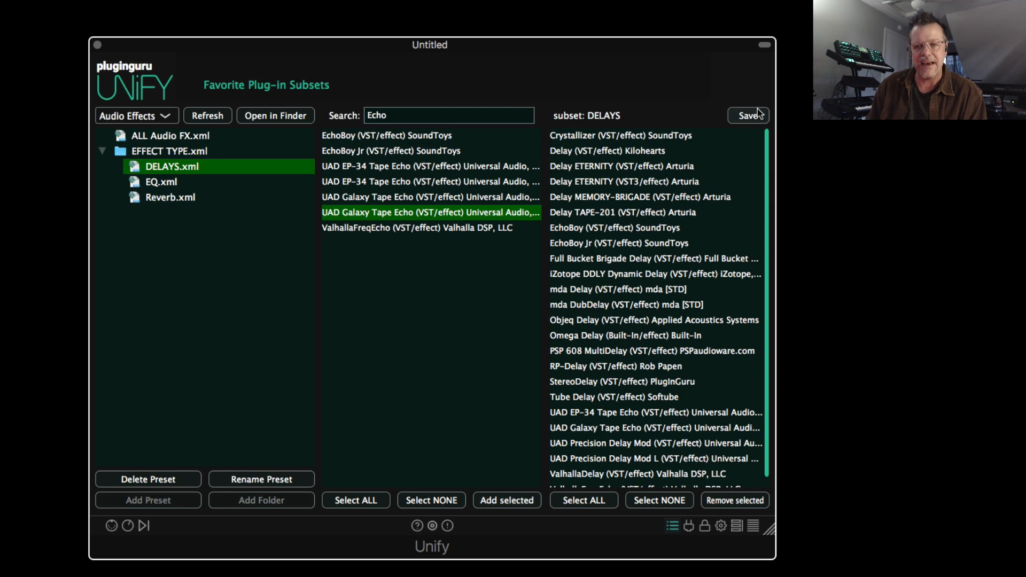
- Open the EQ subset and replace the plug-in search text with EQ
click(158, 185)
click(404, 118)
key(super+shift+a)
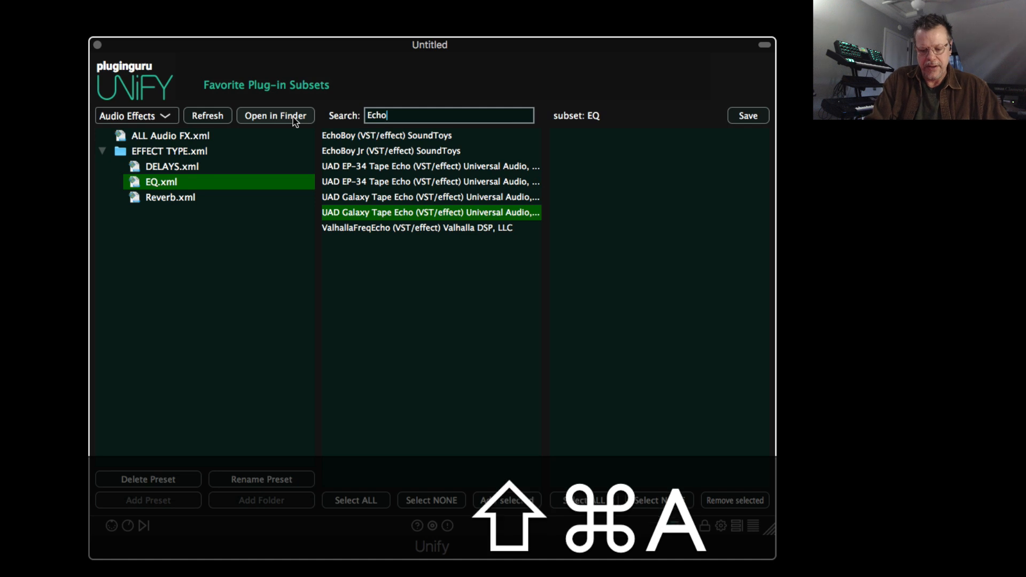
text(QU)
key(super+a)
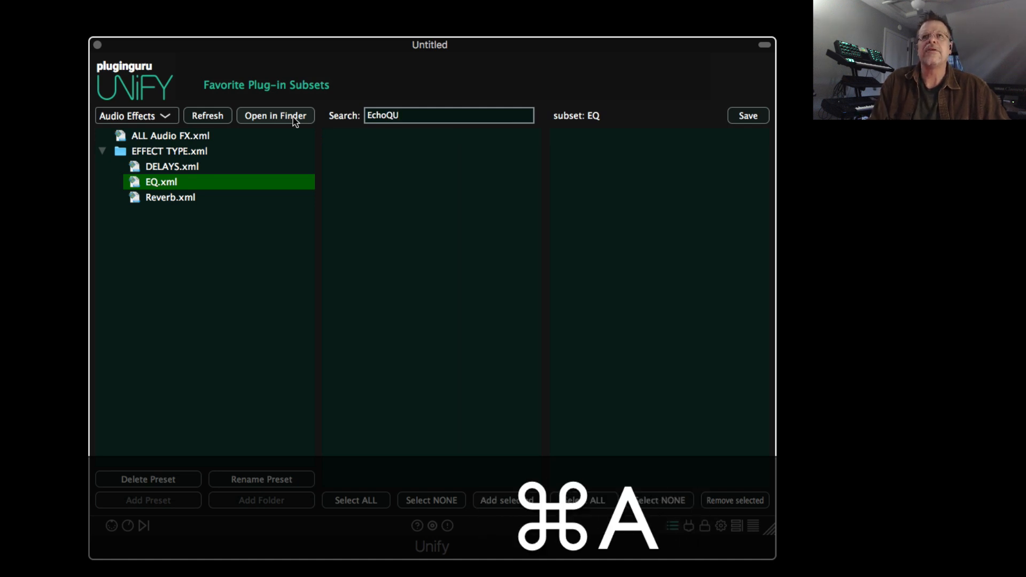
key(BackSpace)
key(BackSpace)
key(BackSpace)
key(BackSpace)
key(BackSpace)
key(BackSpace)
text(EQ)
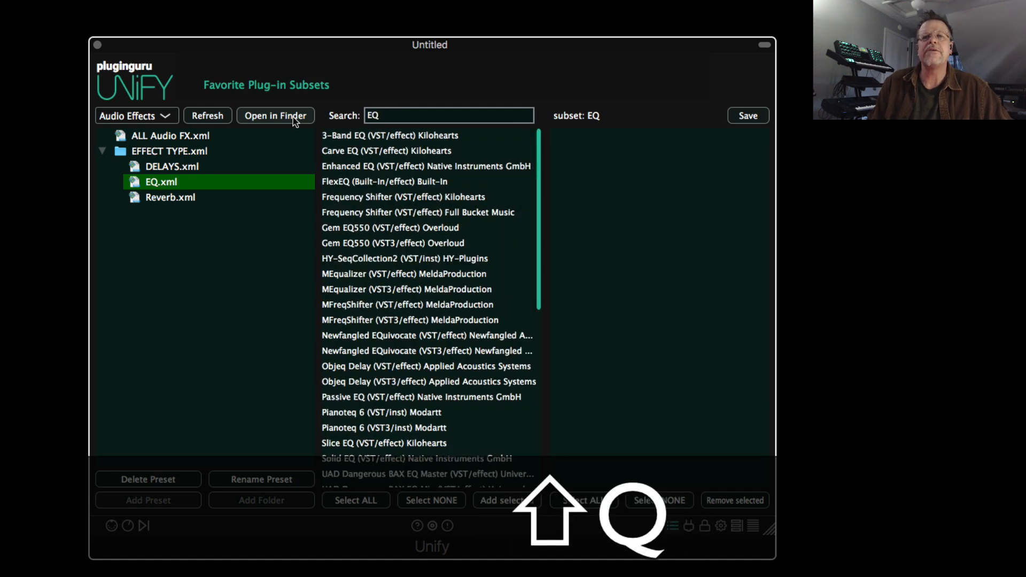
- Select all the EQ search results and deselect the VST3 version of Gem EQ550
click(393, 153)
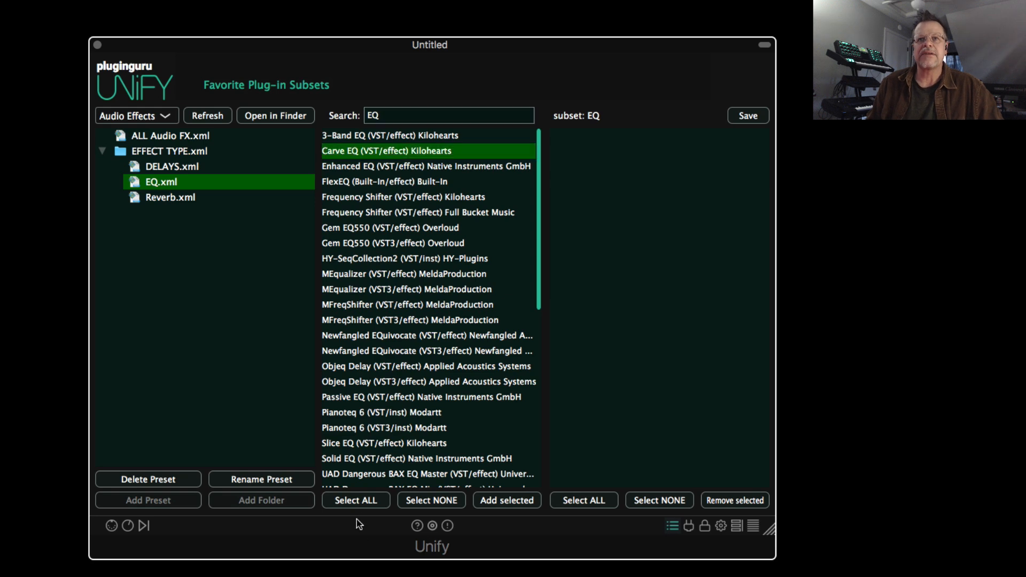
click(356, 501)
scroll(397, 190, down, 3)
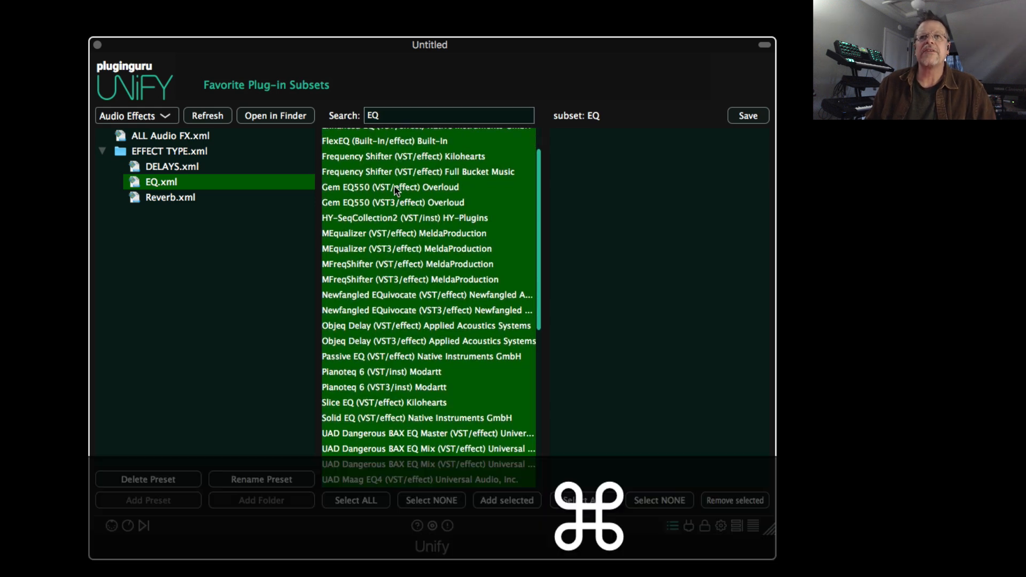
super+click(389, 203)
scroll(390, 209, up, 3)
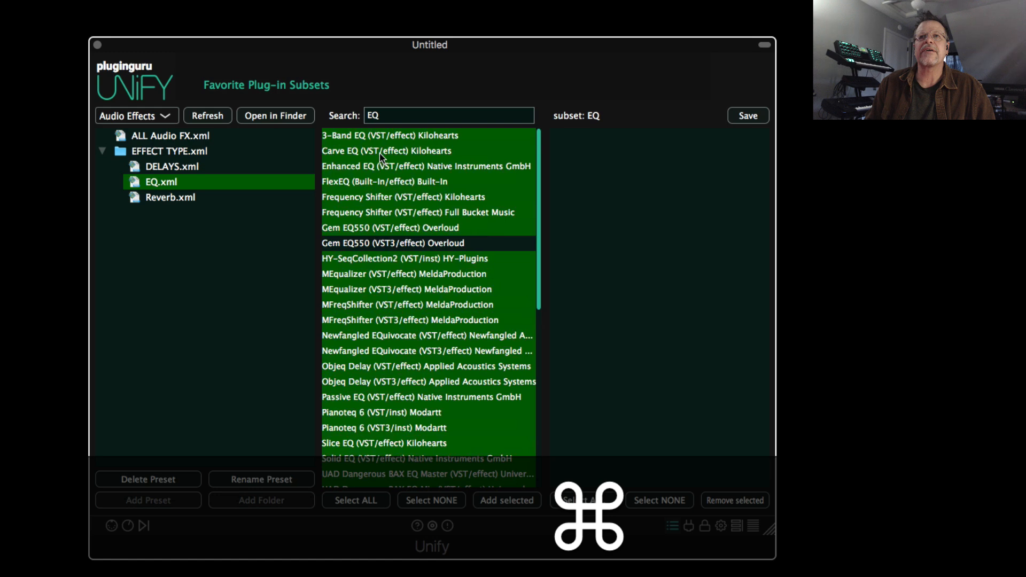
- Deselect the VST3 duplicates of MEqualizer, MFreqShifter, Newfangled EQuivocate, Objeq Delay and Pianoteq 6, and add the remaining results to the EQ subset
super+click(435, 318)
super+click(438, 348)
super+click(396, 379)
super+click(398, 408)
super+click(397, 408)
super+click(398, 423)
scroll(417, 378, down, 3)
scroll(417, 378, down, 4)
scroll(363, 215, up, 2)
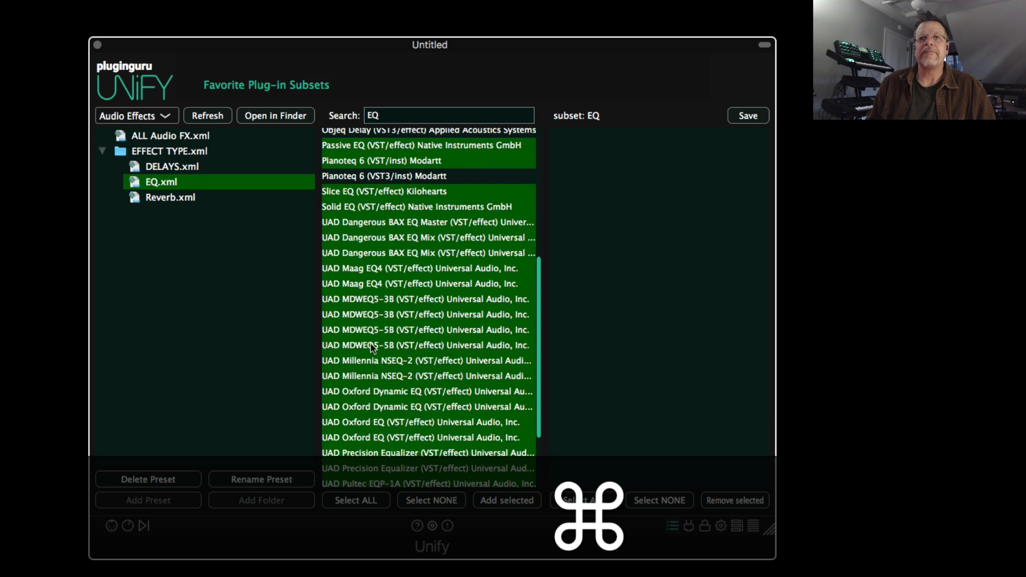
scroll(415, 439, down, 3)
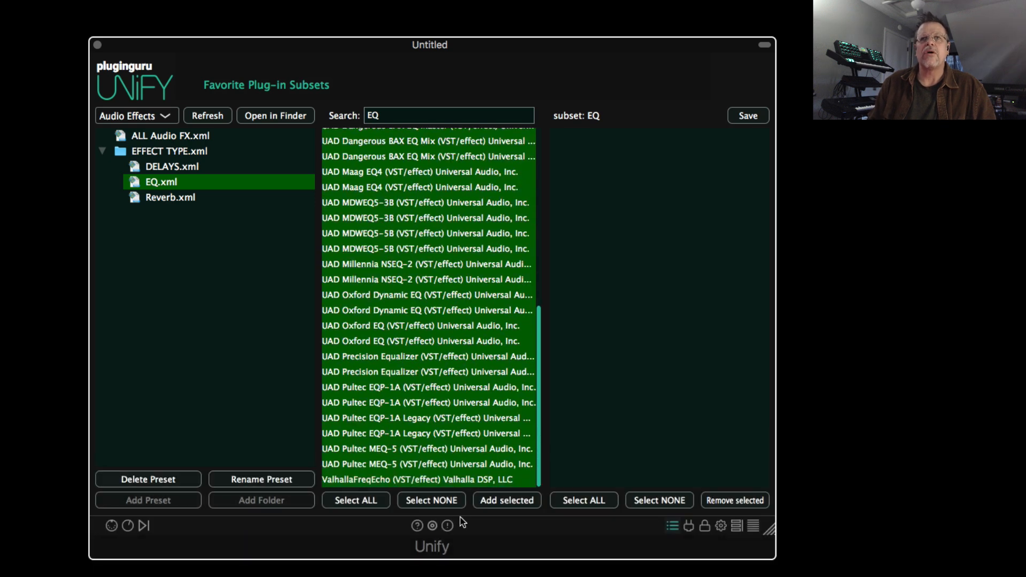
click(504, 505)
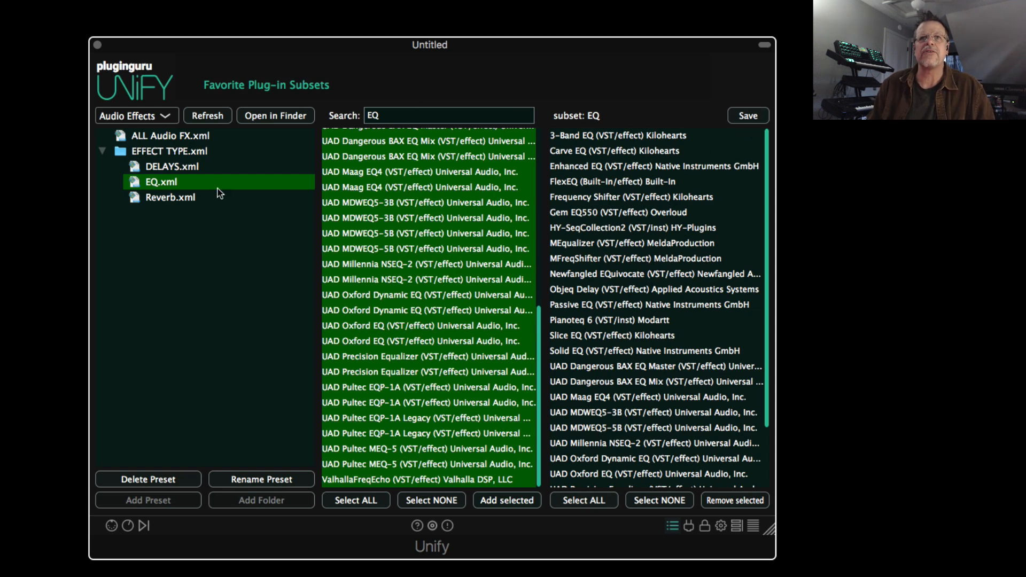
- Open the Reverb subset and search the plug-ins for Reverb
click(160, 199)
click(403, 115)
text(Reverb)
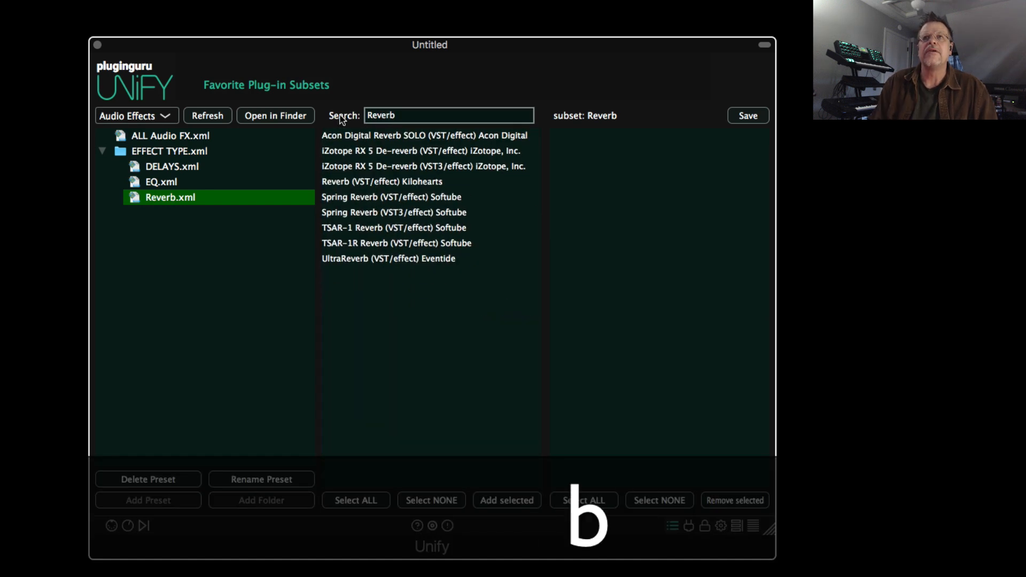
key(super+b)
key(super+a)
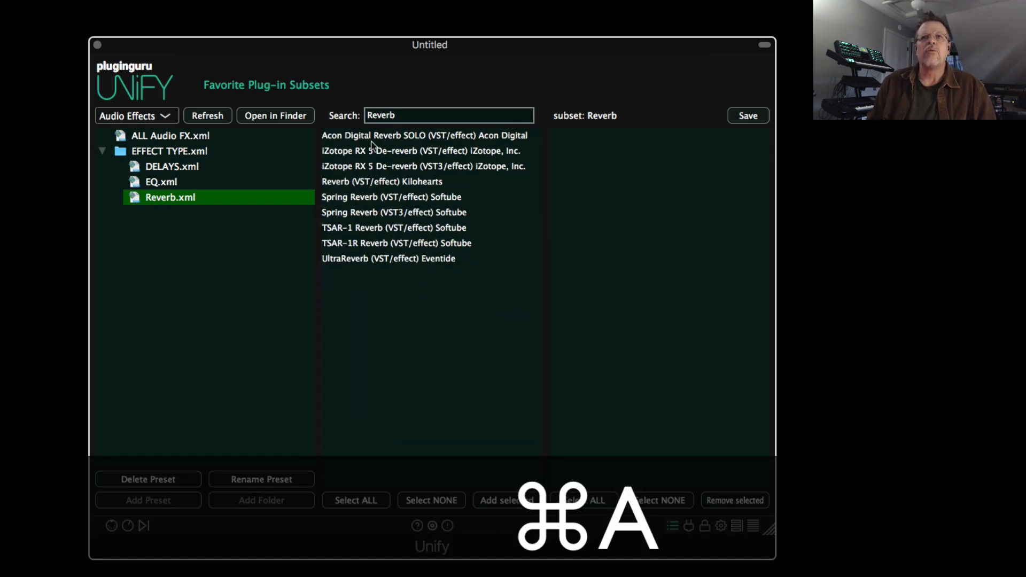
- Shorten the plug-in search to Rev and add all the results to the Reverb subset
key(BackSpace)
key(BackSpace)
key(BackSpace)
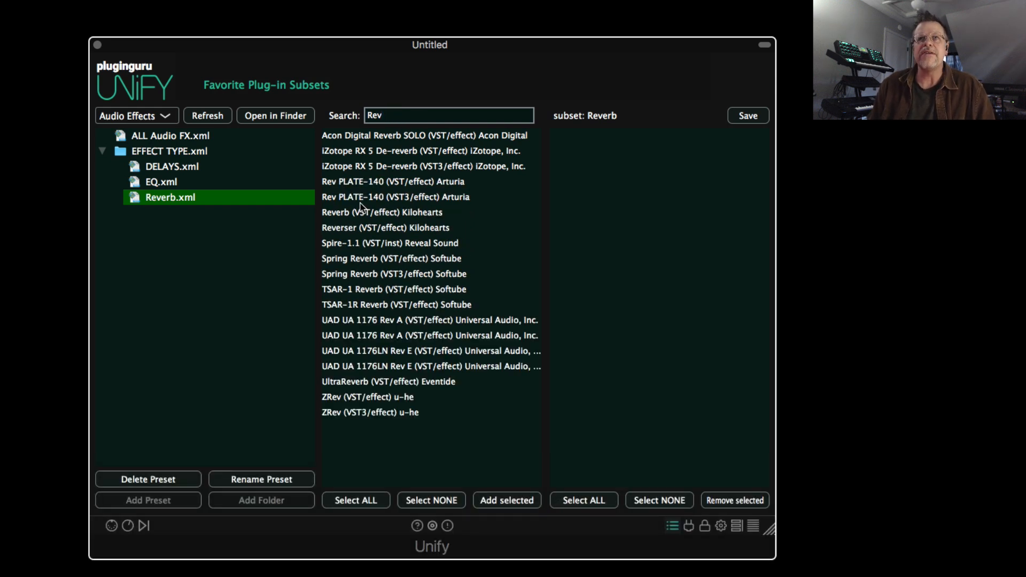
key(super+a)
click(369, 502)
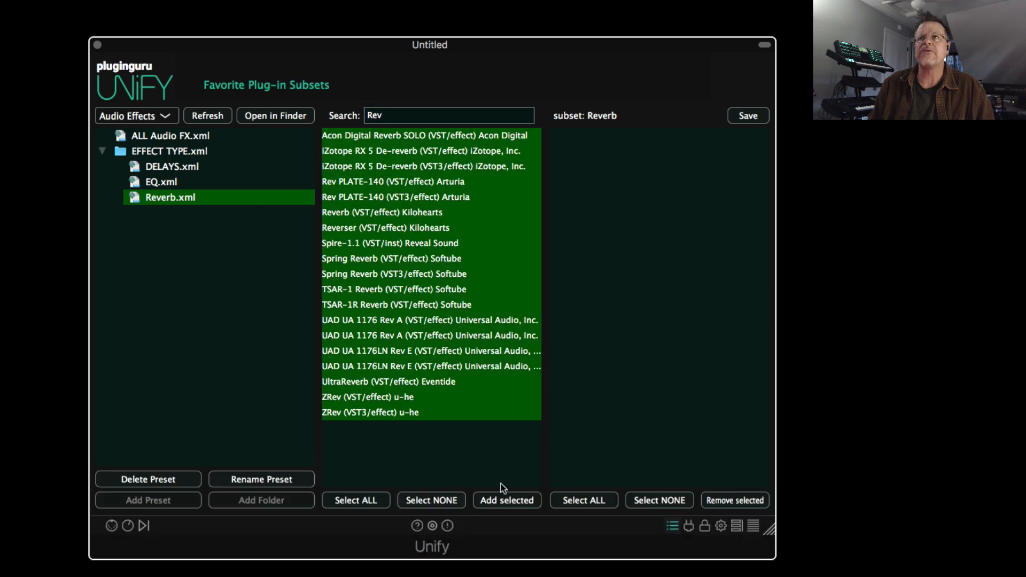
click(510, 501)
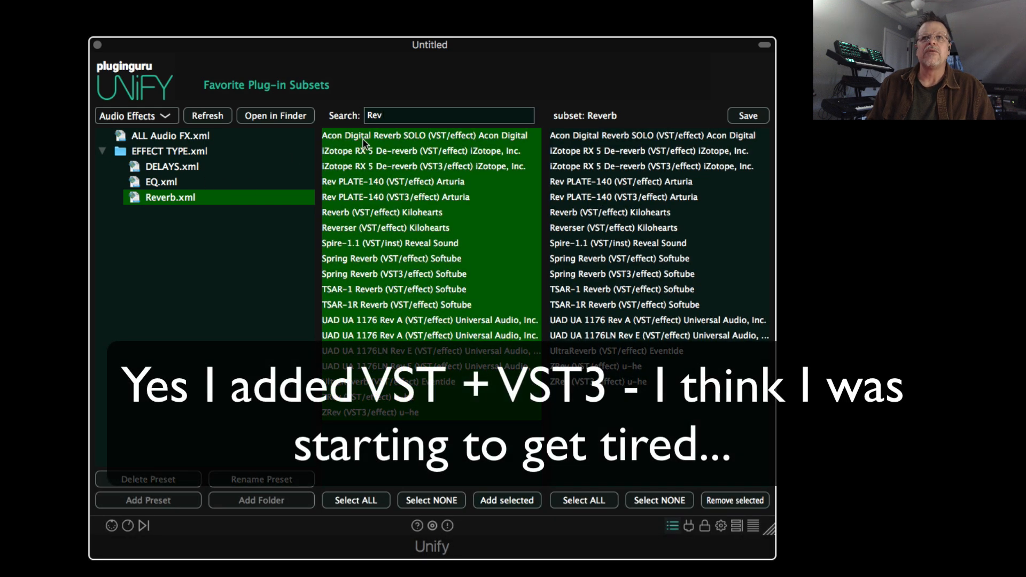
- Search for Verb and add the results except Acon Digital Reverb SOLO, both iZotope De-reverbs, and the ADAPTIVERB, PSP PianoVerb and Spring Reverb VST3 versions
text(Verb)
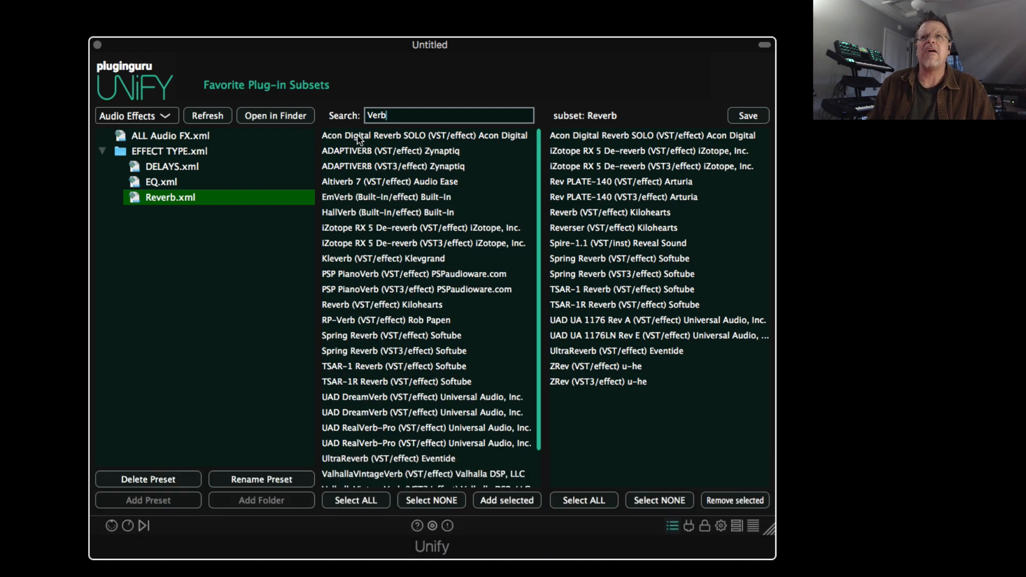
click(362, 501)
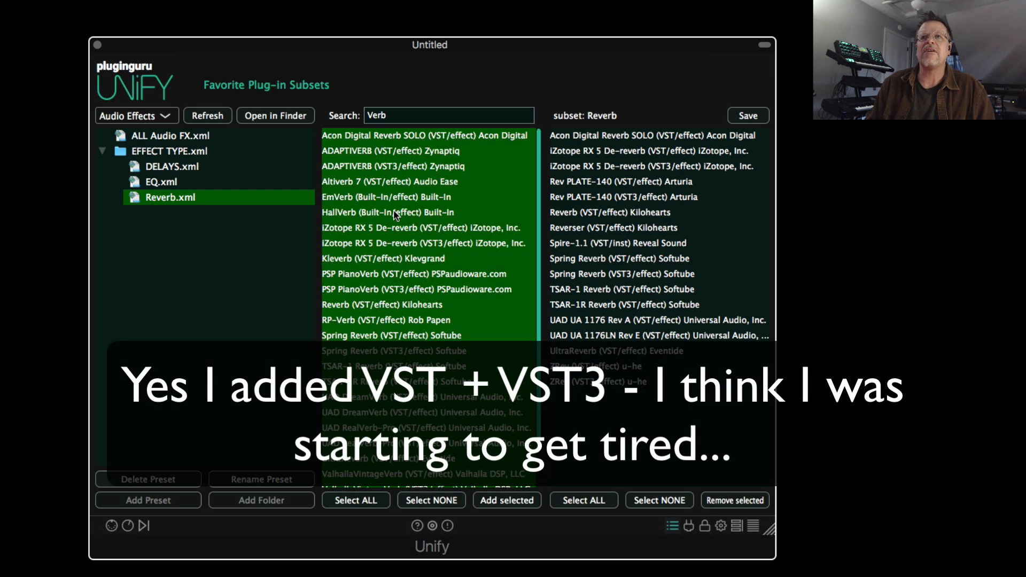
super+click(374, 140)
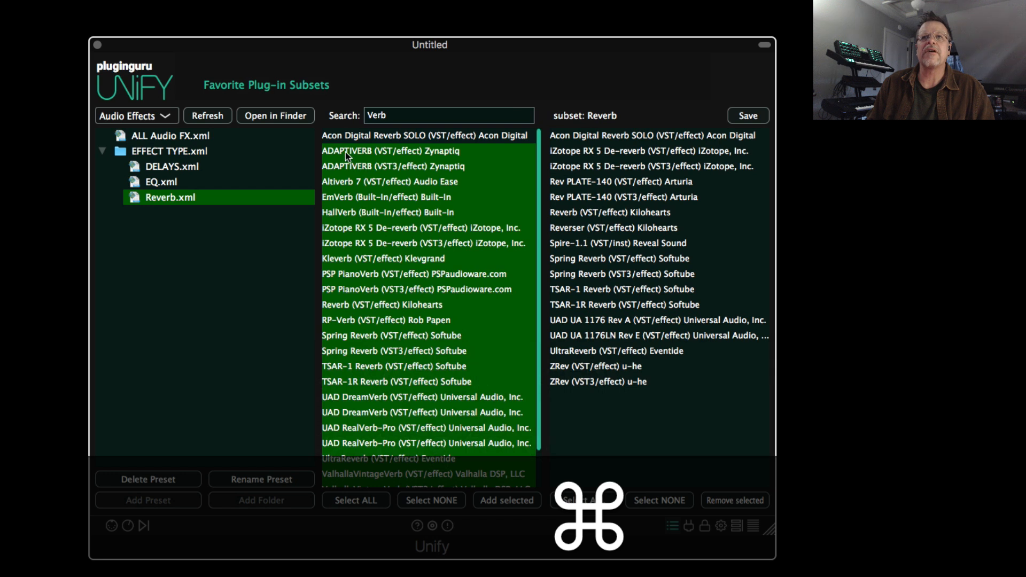
super+click(348, 167)
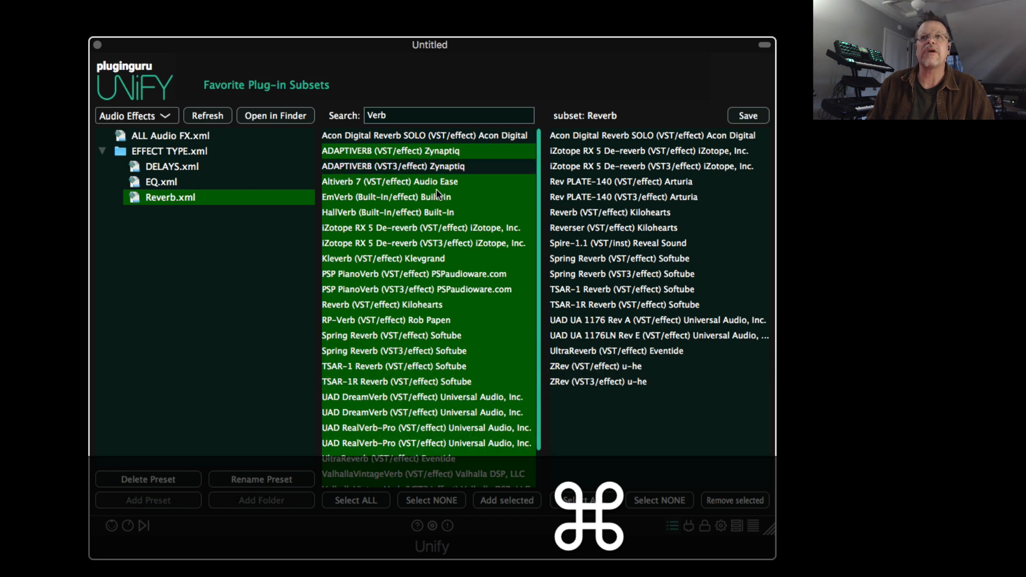
super+click(432, 245)
super+click(389, 230)
super+click(403, 291)
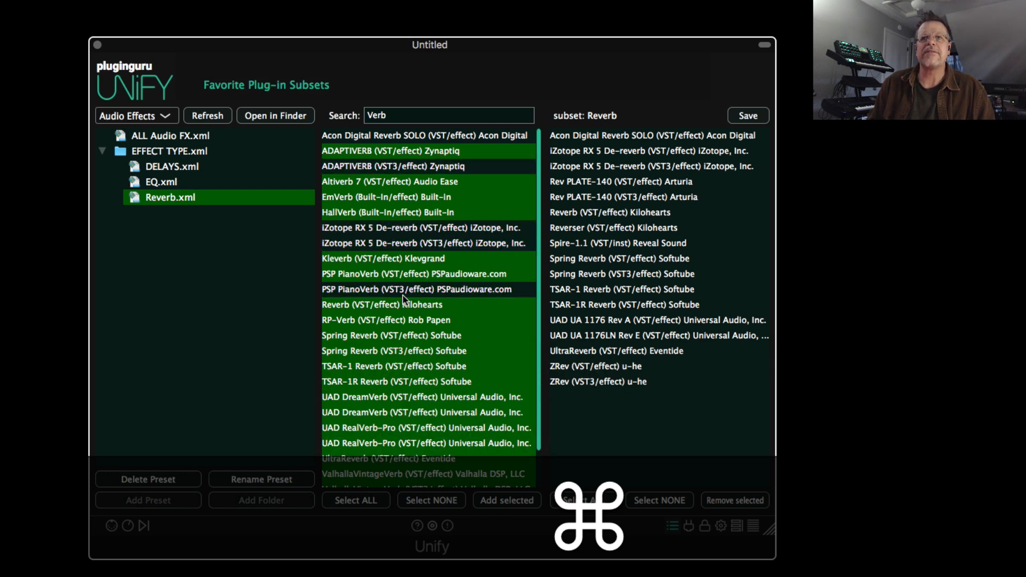
super+click(404, 353)
scroll(426, 428, down, 2)
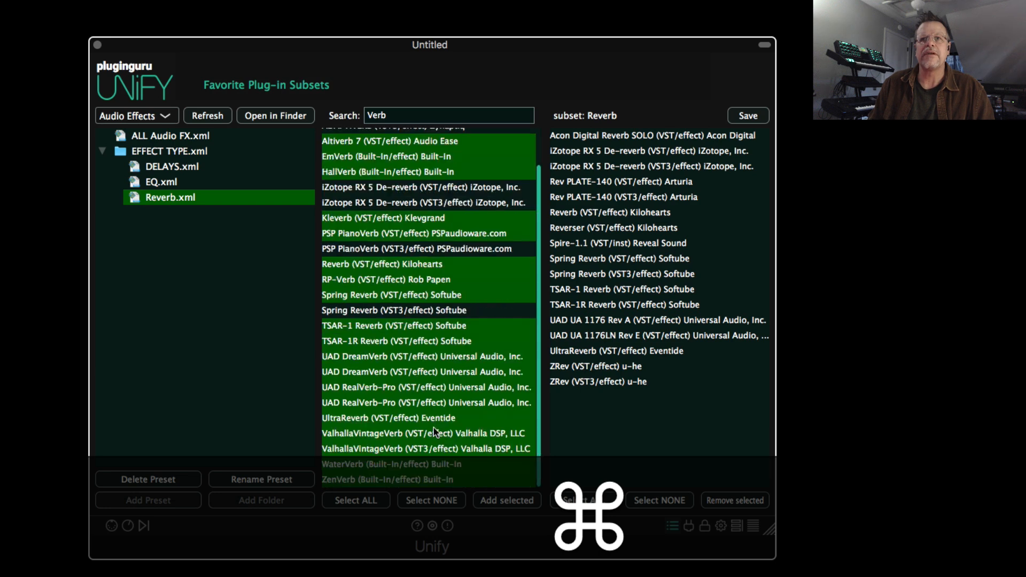
click(507, 500)
- Remove the VST3 versions of ZRev, ValhallaVintageVerb and Spring Reverb from the Reverb subset
scroll(613, 340, down, 5)
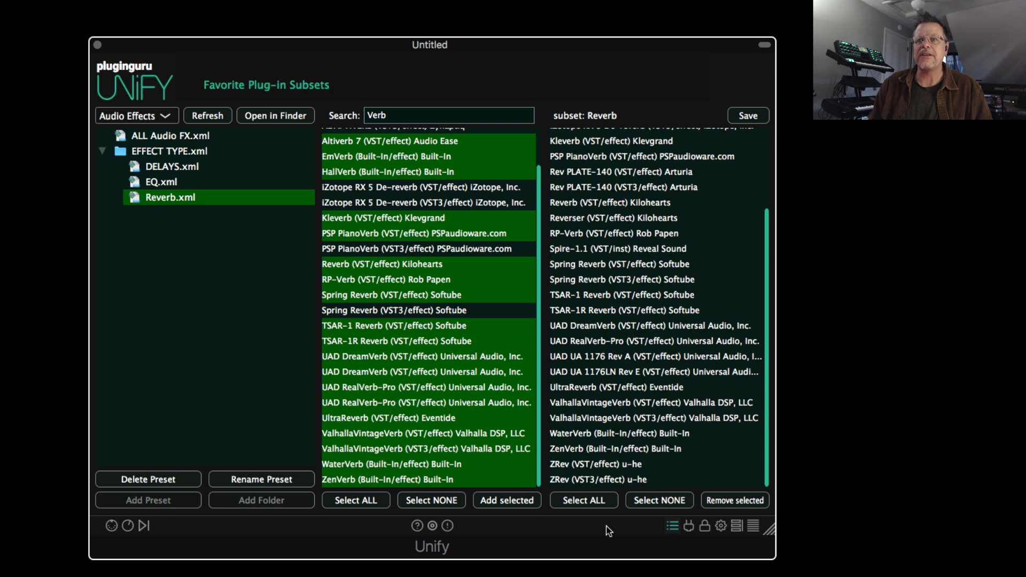
click(596, 482)
click(740, 501)
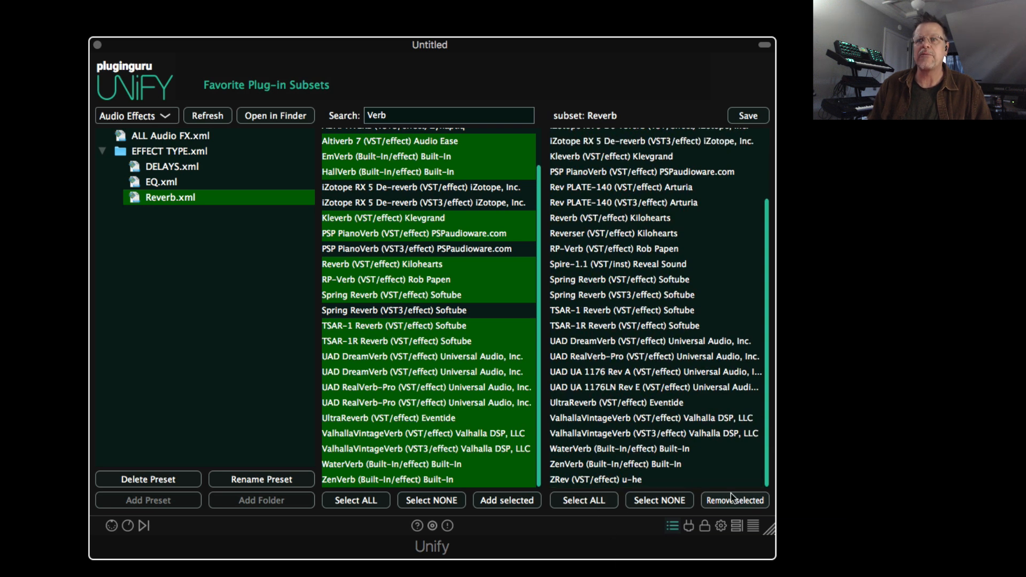
click(678, 440)
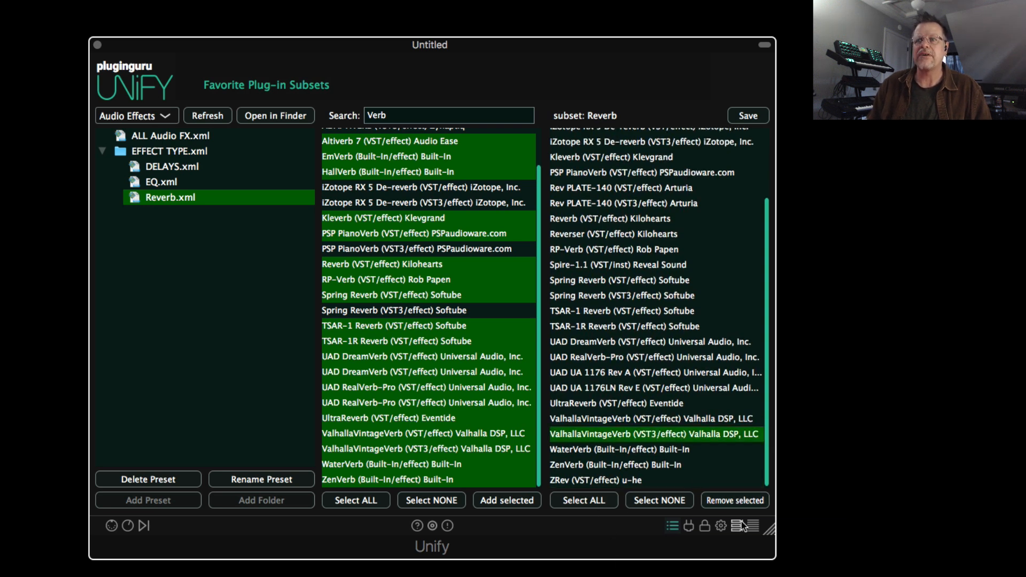
click(740, 503)
scroll(667, 420, up, 2)
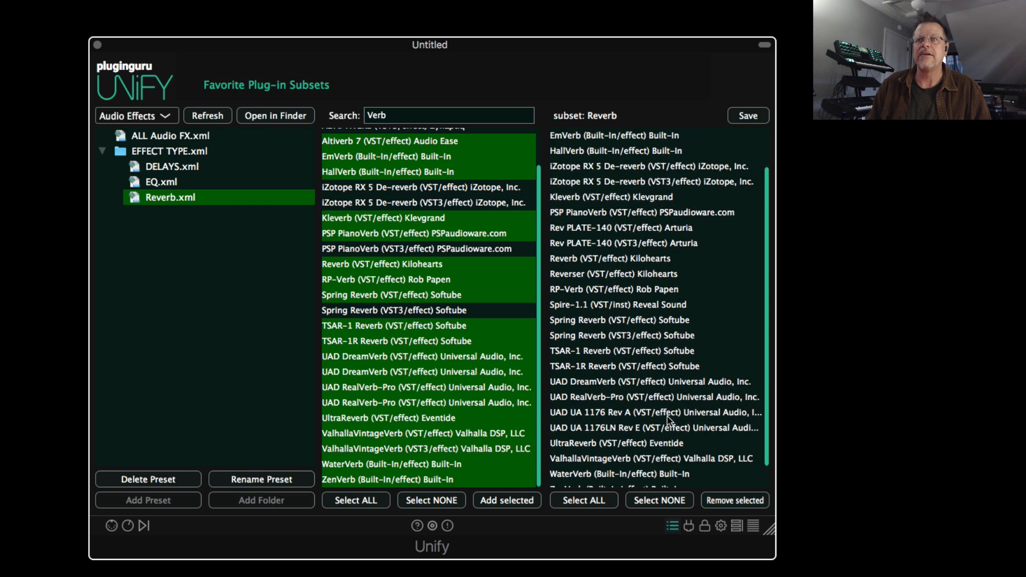
scroll(667, 419, down, 2)
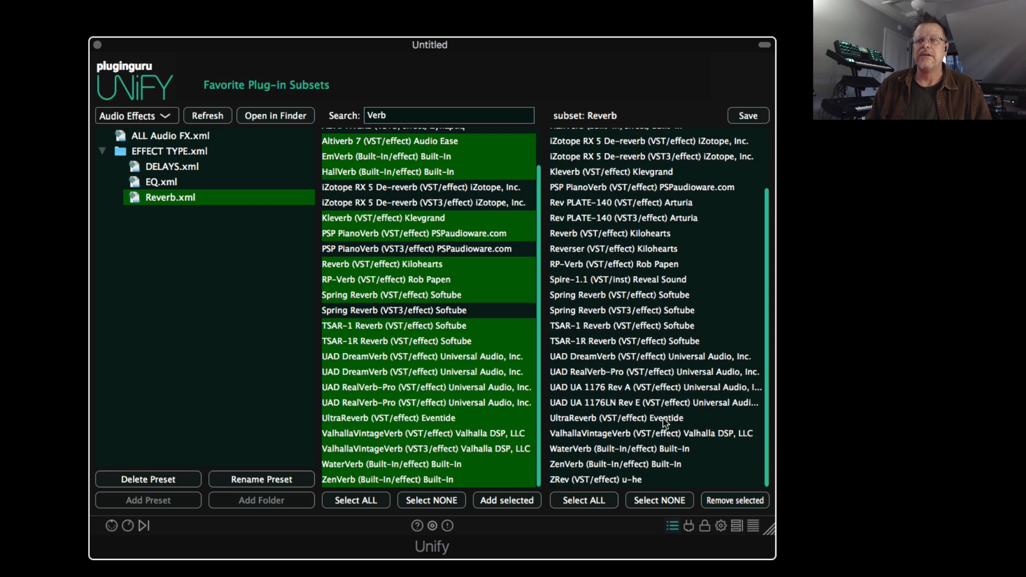
click(638, 311)
scroll(663, 400, up, 3)
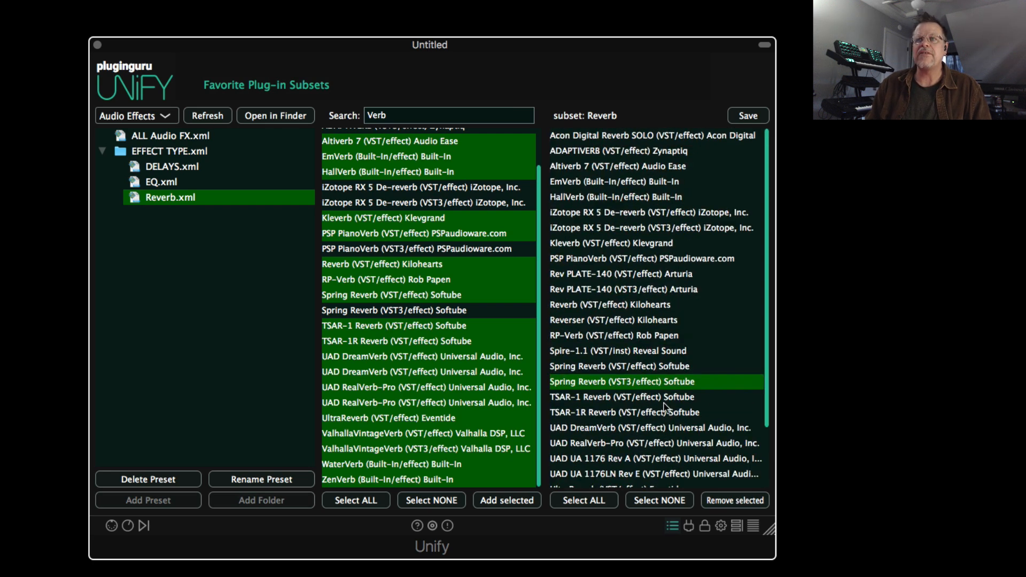
click(733, 501)
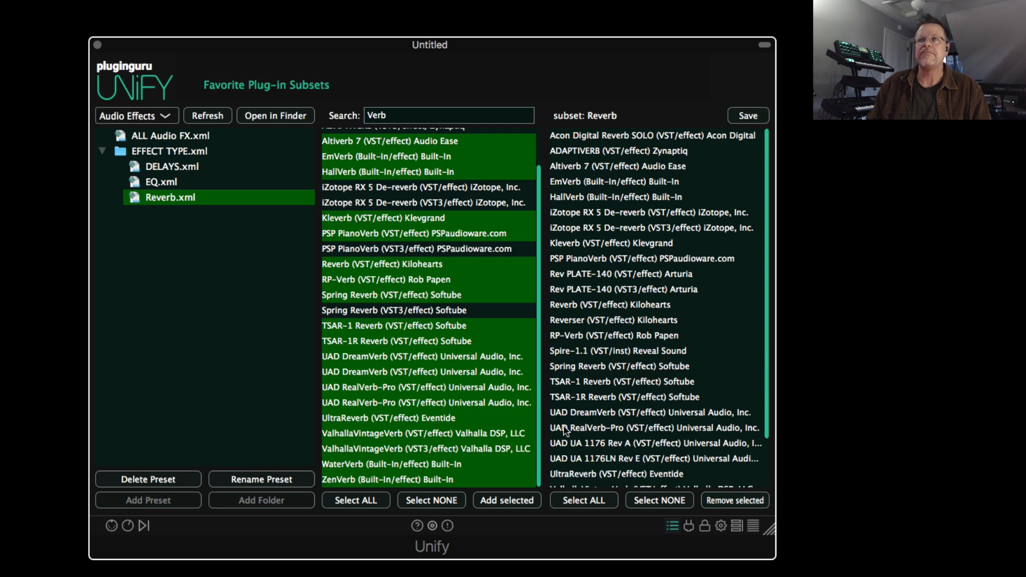
- Return to the main patch view and examine the DELAYS, EQ and Reverb effect choices under EFFECT TYPE for the INST 1 layer
click(674, 527)
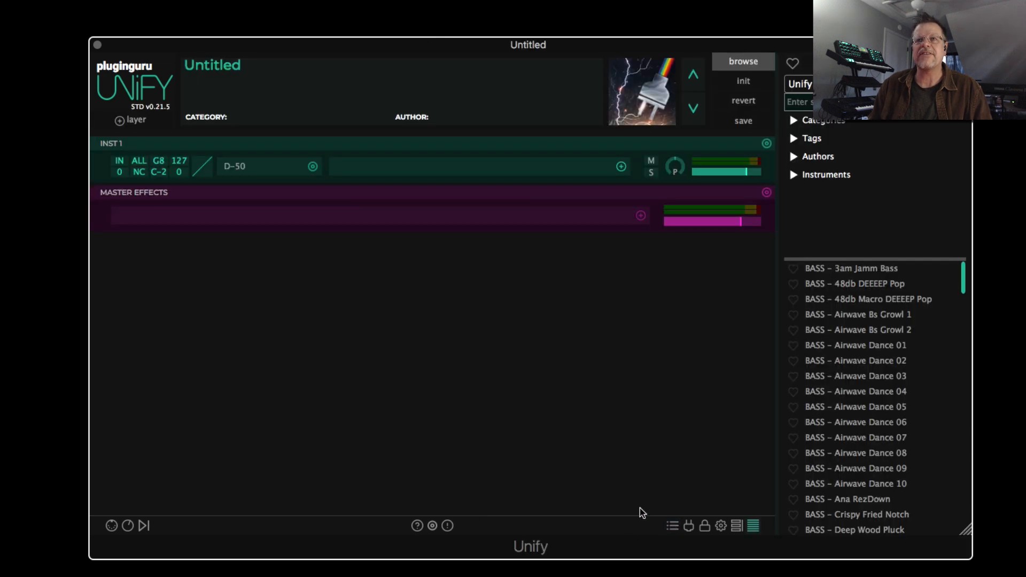
click(621, 167)
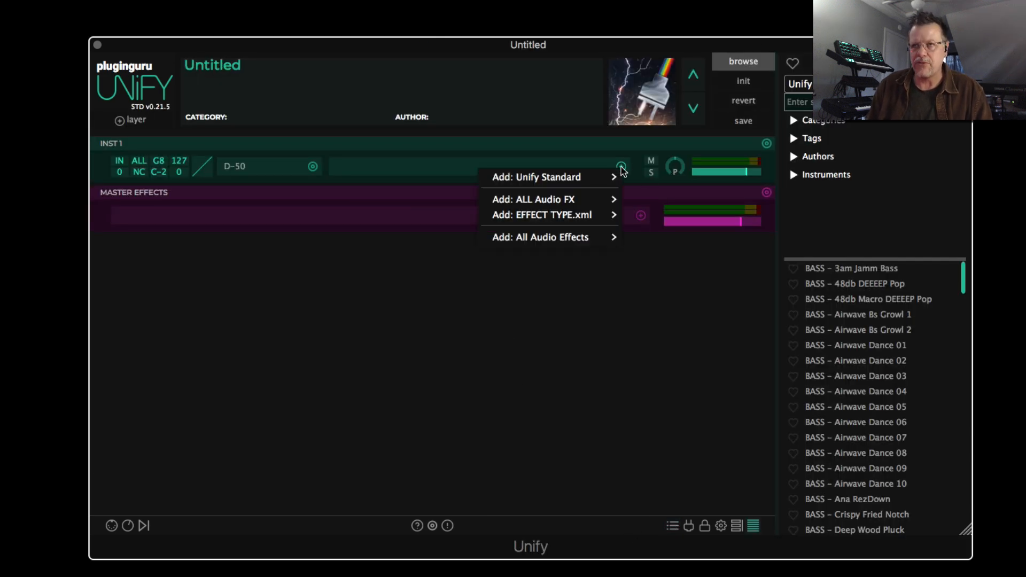
mouse_move(518, 205)
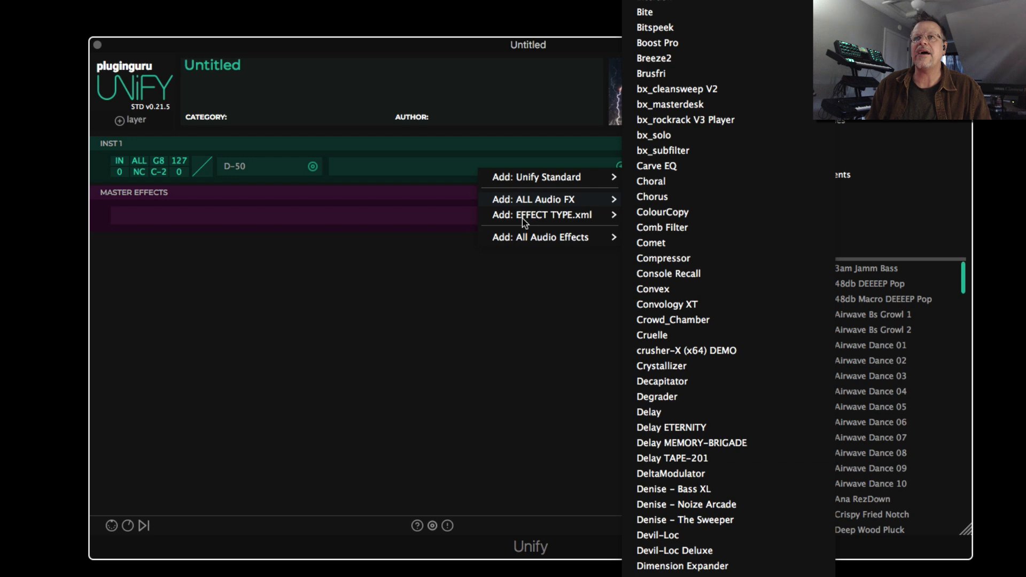
mouse_move(653, 216)
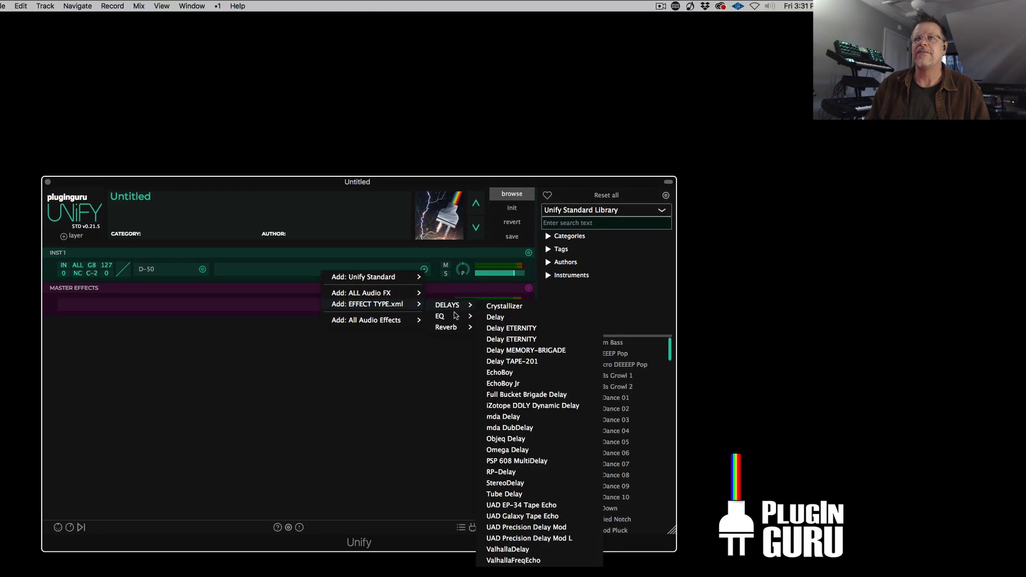
mouse_move(656, 239)
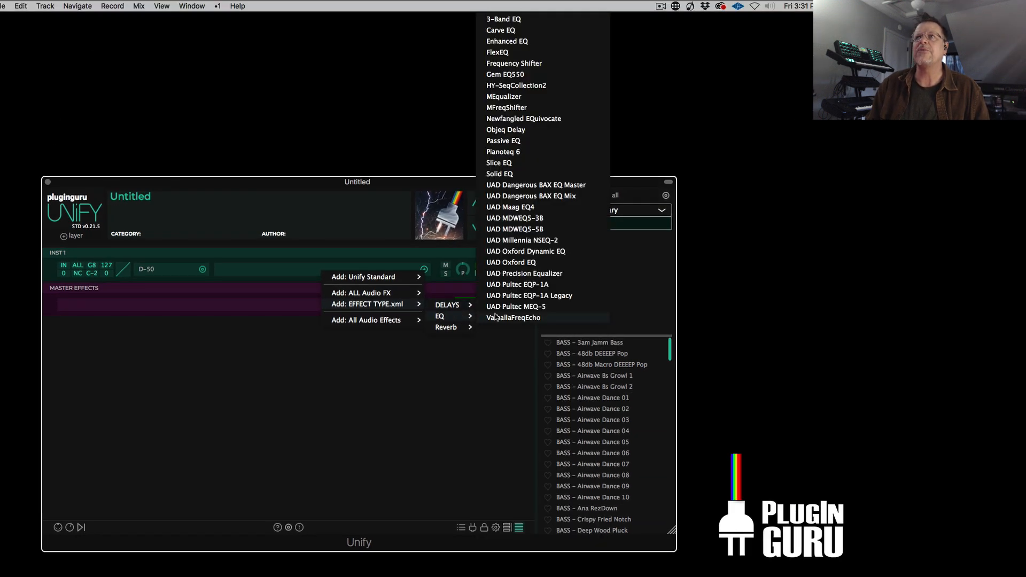
mouse_move(445, 331)
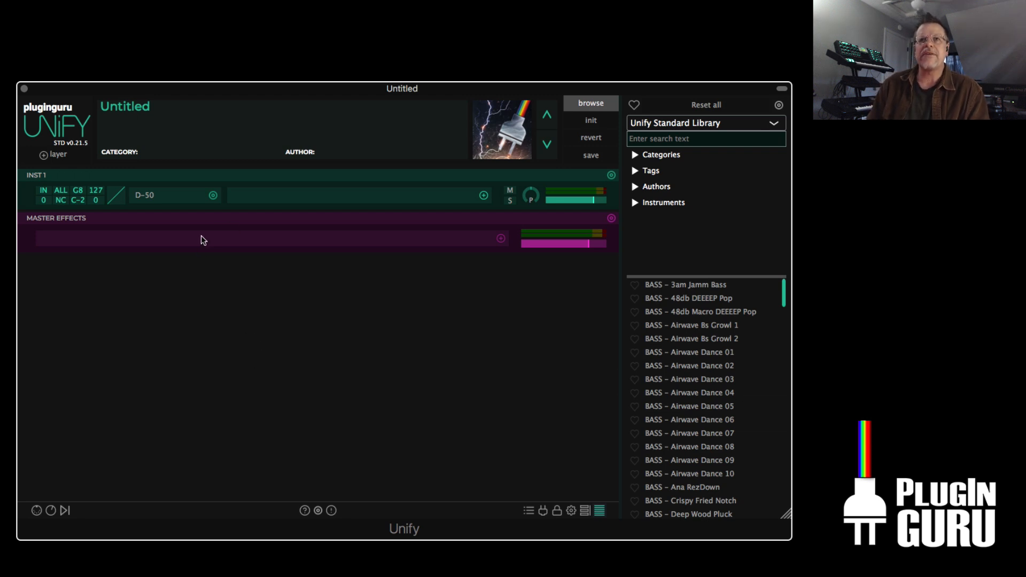
- Examine the by-company instrument choices for swapping the D-50, and close them without choosing one
click(213, 195)
mouse_move(251, 228)
mouse_move(366, 229)
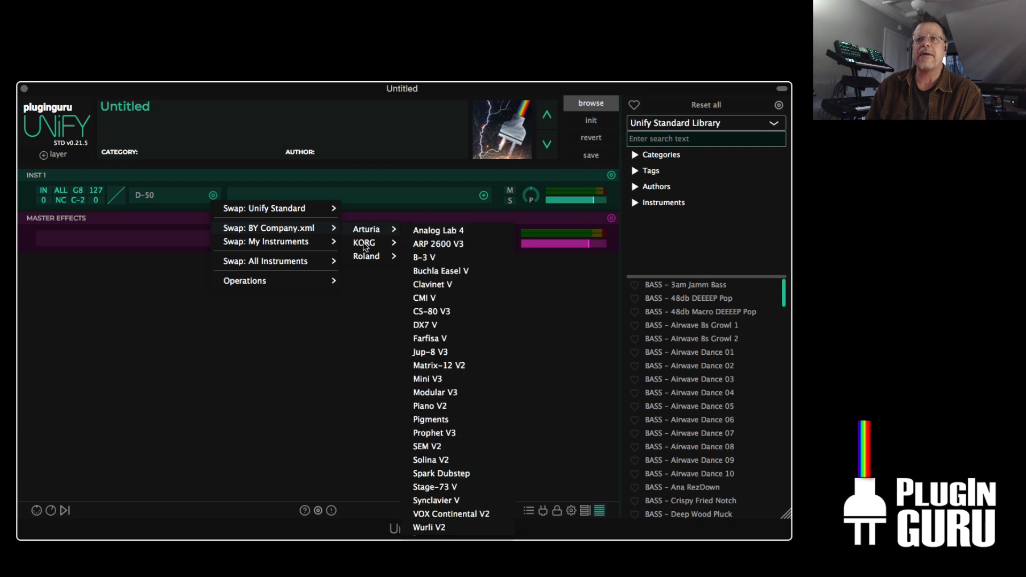
click(369, 331)
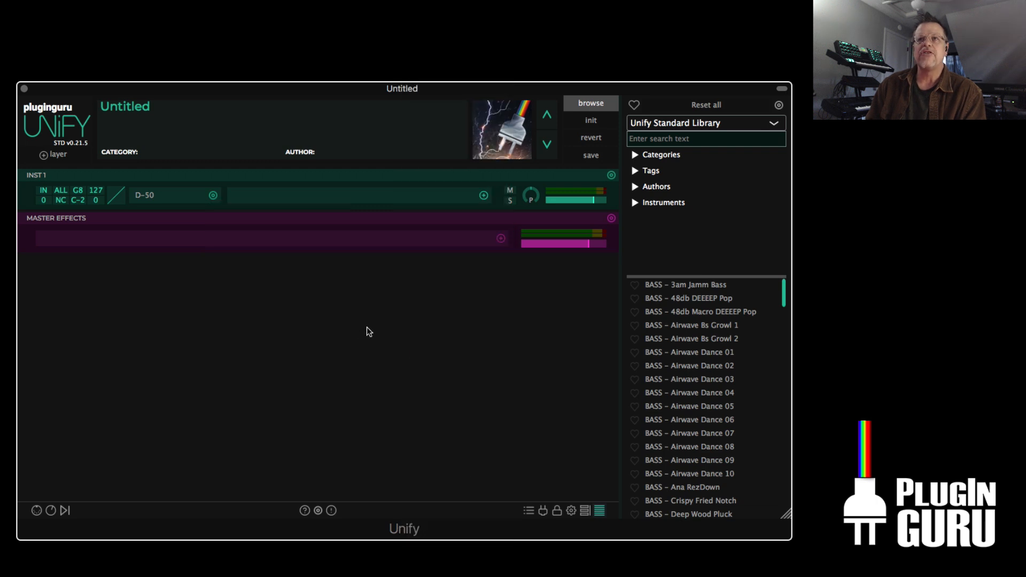
- Examine the effect choices for the INST 1 layer, including the DELAYS group under EFFECT TYPE, and close them without adding one
click(482, 194)
mouse_move(408, 230)
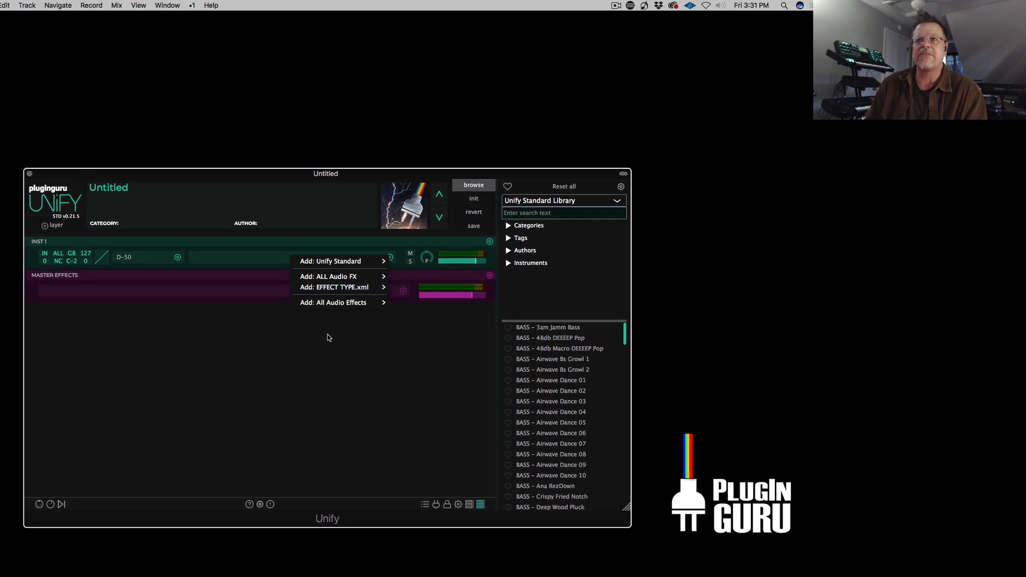
click(337, 429)
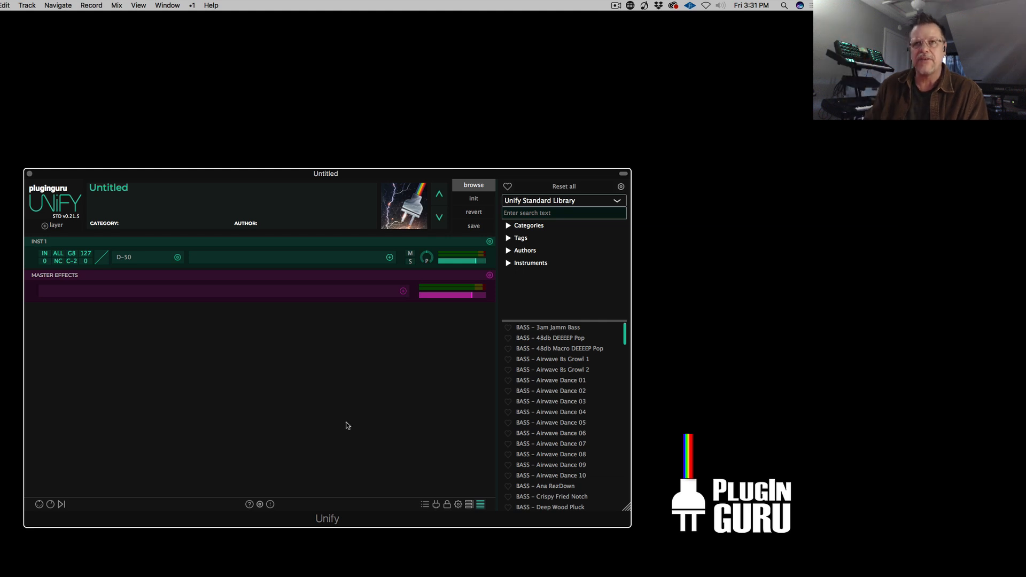
click(389, 259)
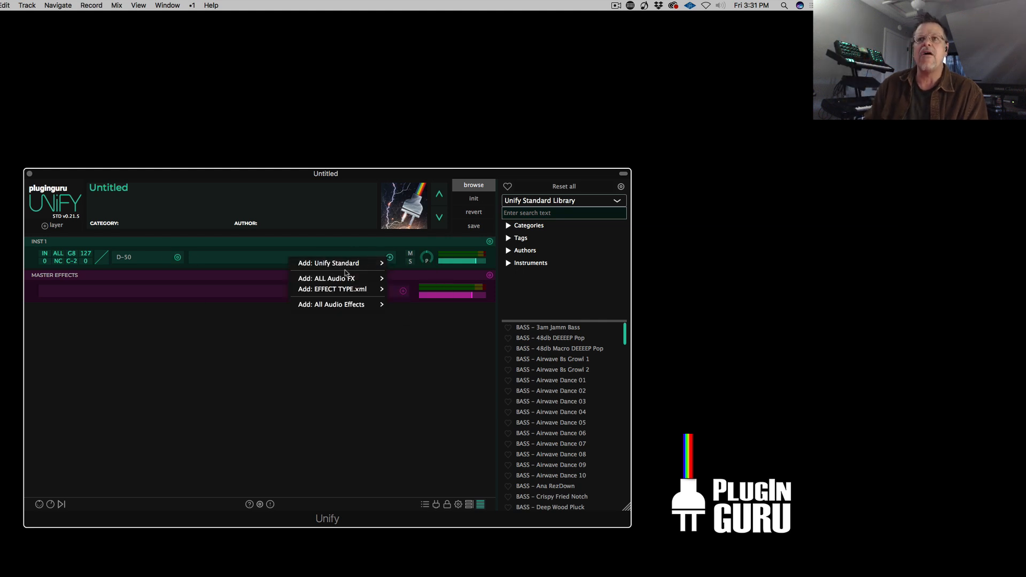
mouse_move(332, 279)
scroll(455, 354, down, 2)
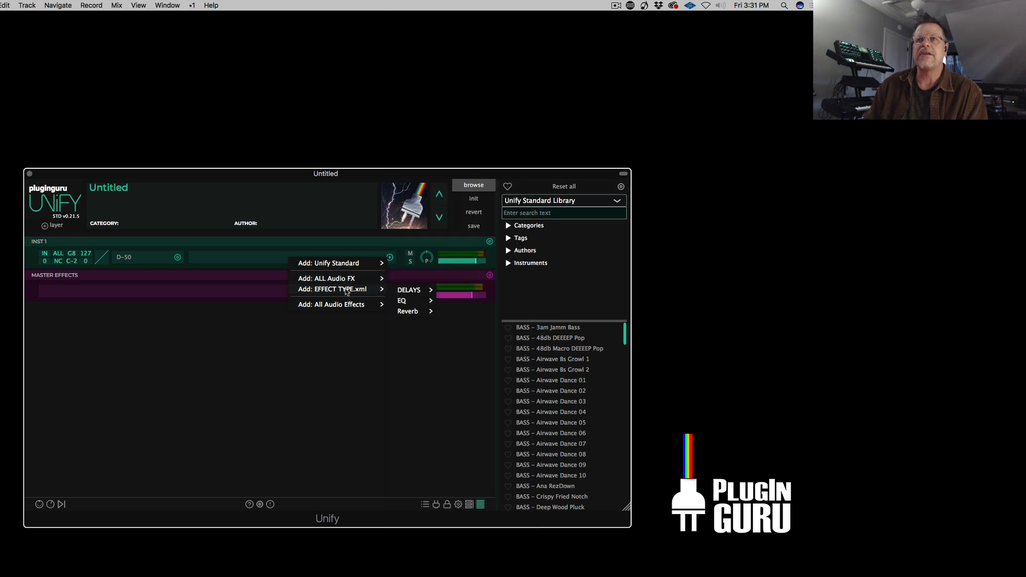
mouse_move(402, 290)
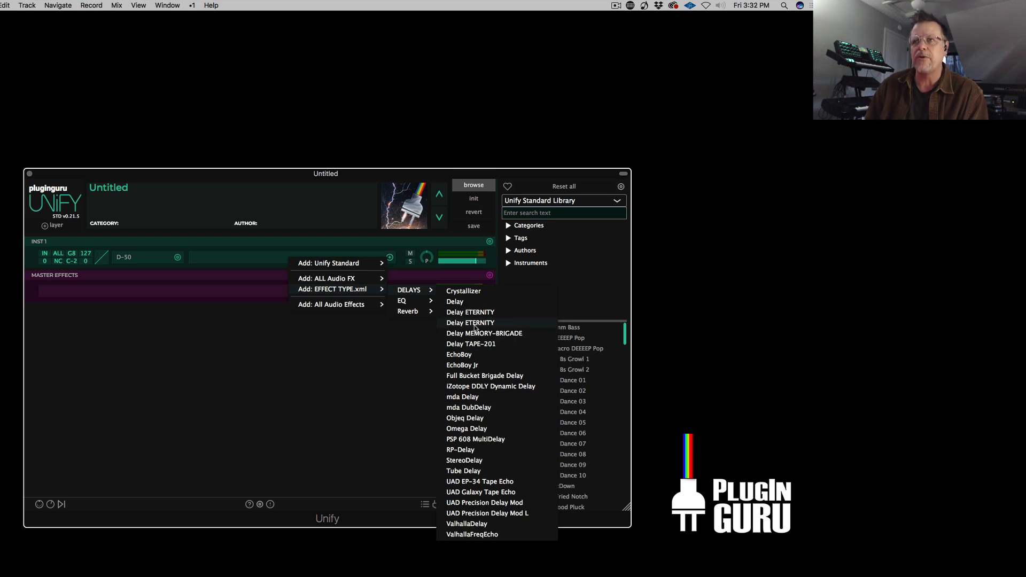
click(331, 400)
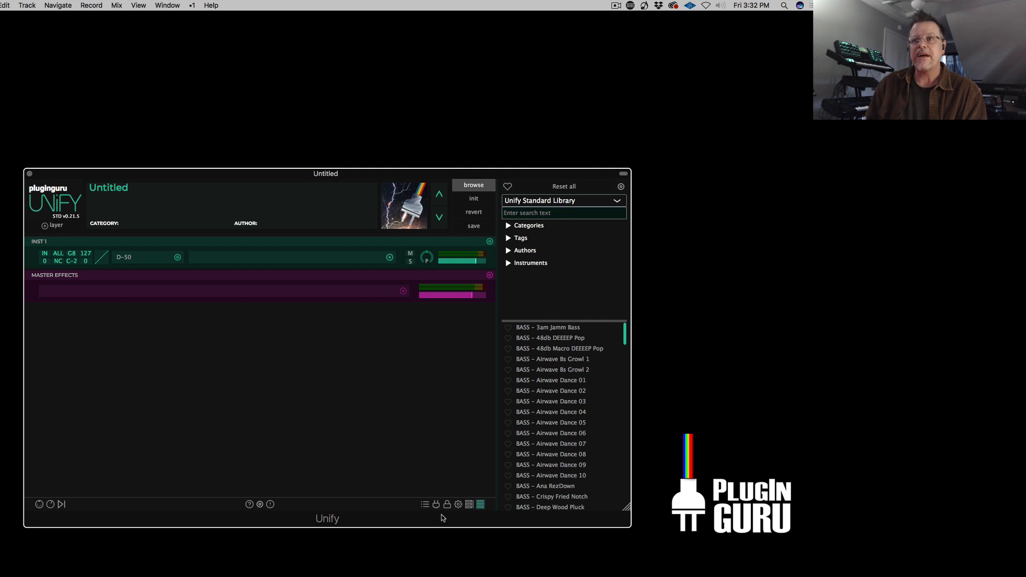
- Load the BELL - Kalimba #5 Dry patch from the Unify Standard Library
scroll(548, 454, down, 15)
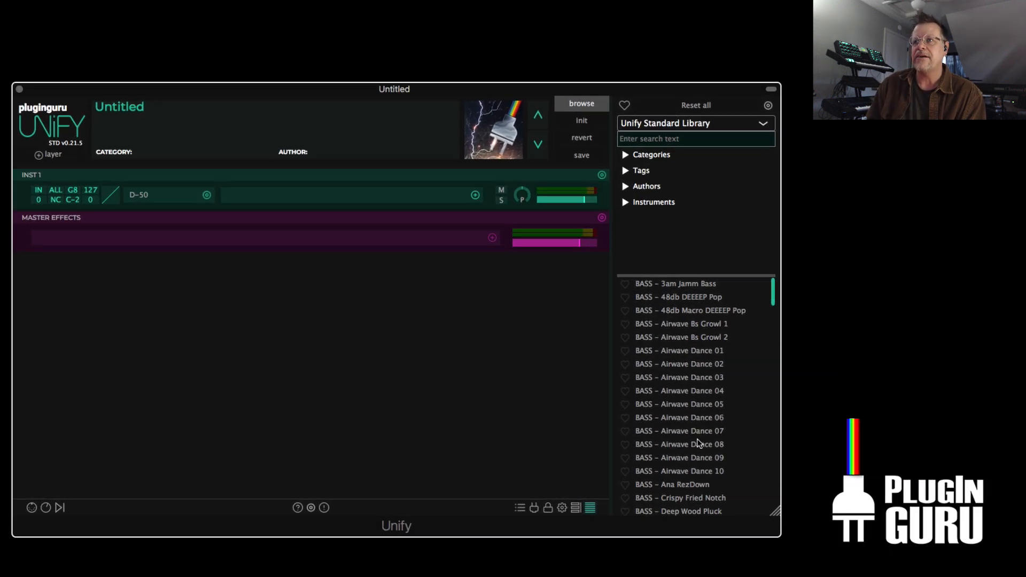
scroll(696, 438, down, 8)
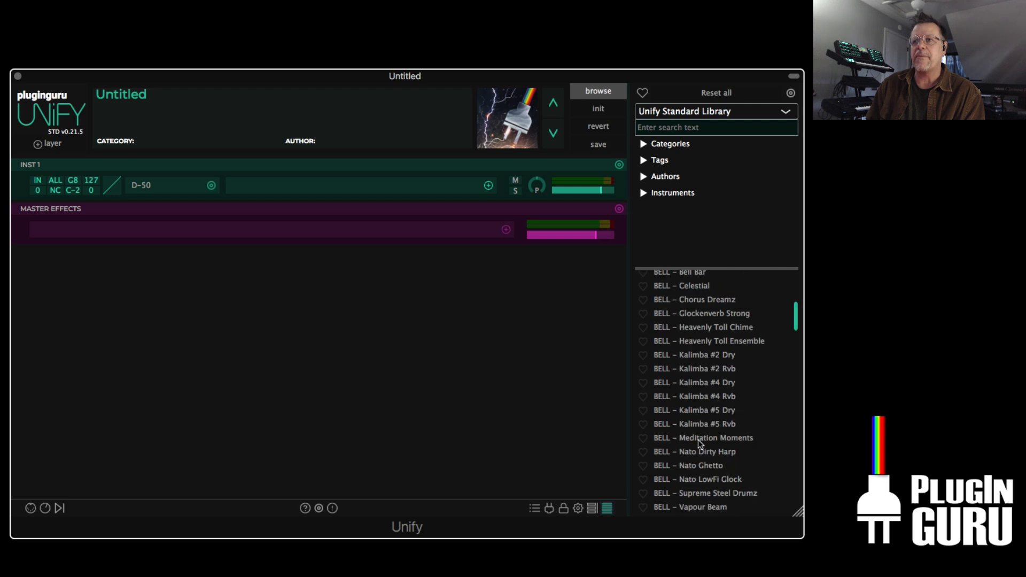
scroll(710, 410, up, 4)
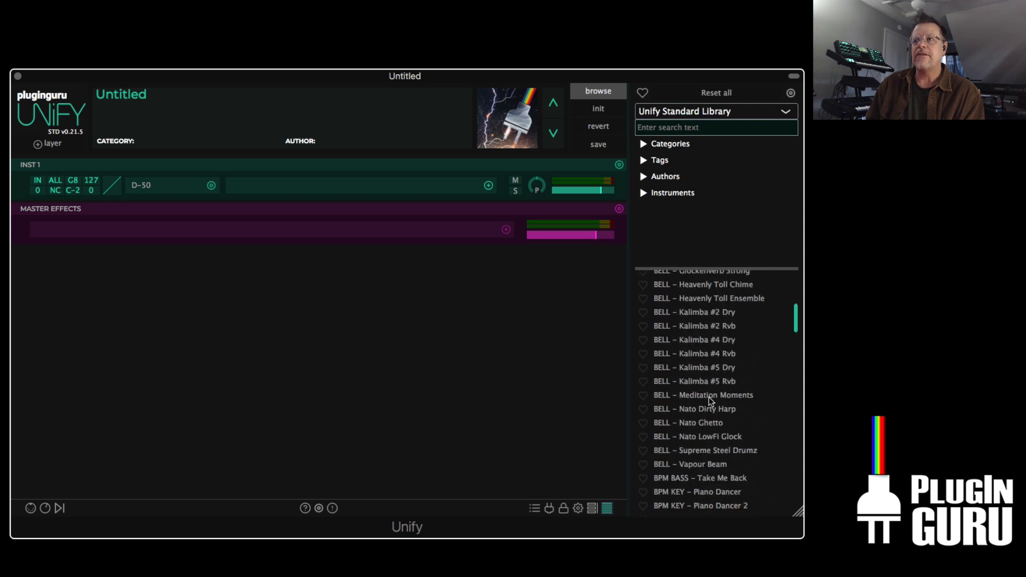
click(701, 370)
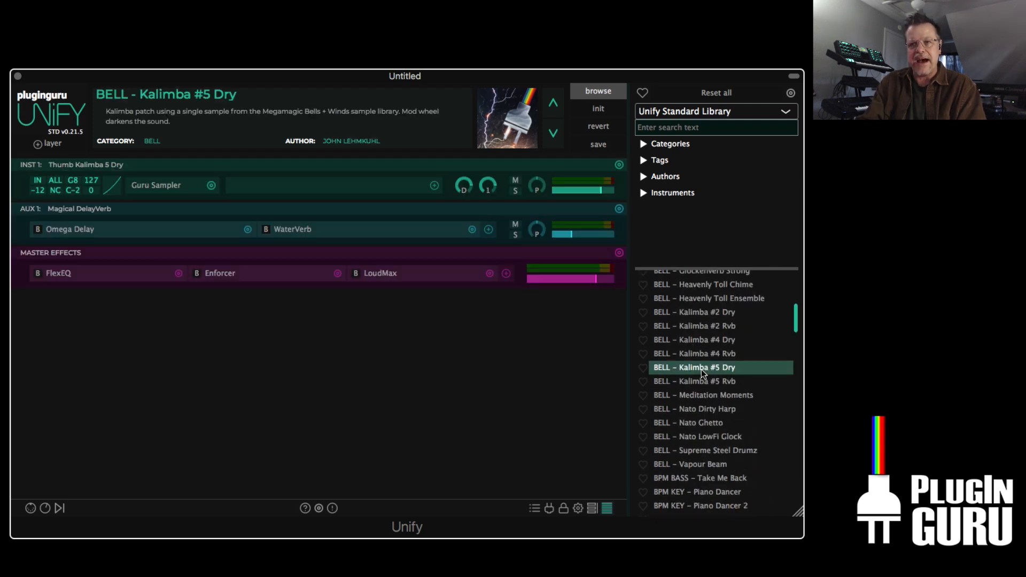